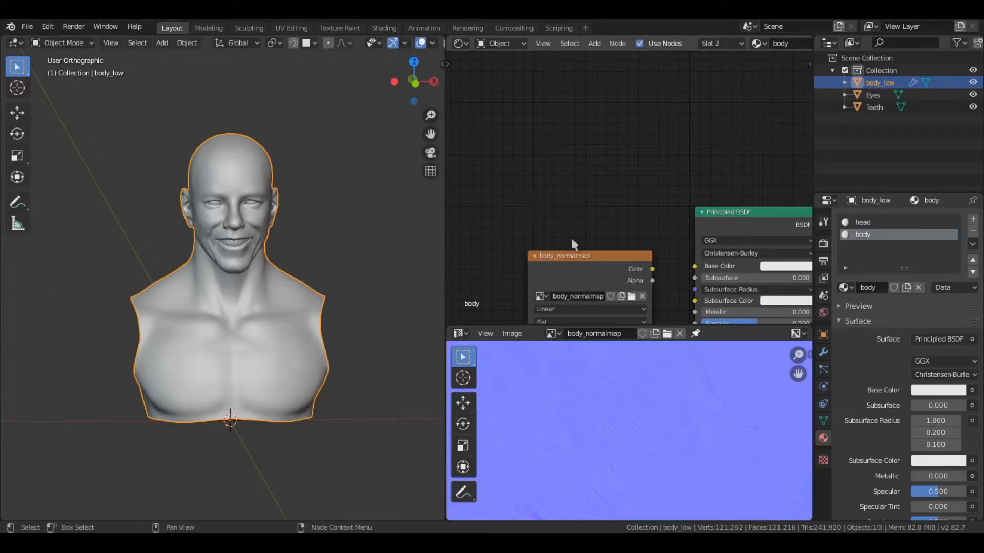
{"action": "scroll", "coordinate": [576, 251], "scroll_direction": "down", "scroll_amount": 3}
{"action": "middle_click_drag", "start_coordinate": [602, 233], "coordinate": [572, 159]}
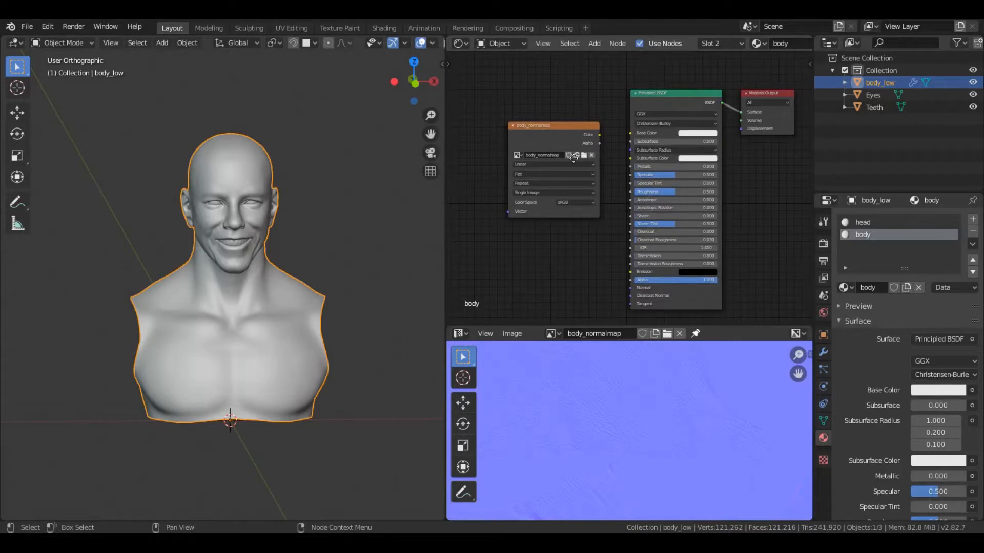
{"action": "middle_click_drag", "start_coordinate": [574, 159], "coordinate": [575, 161]}
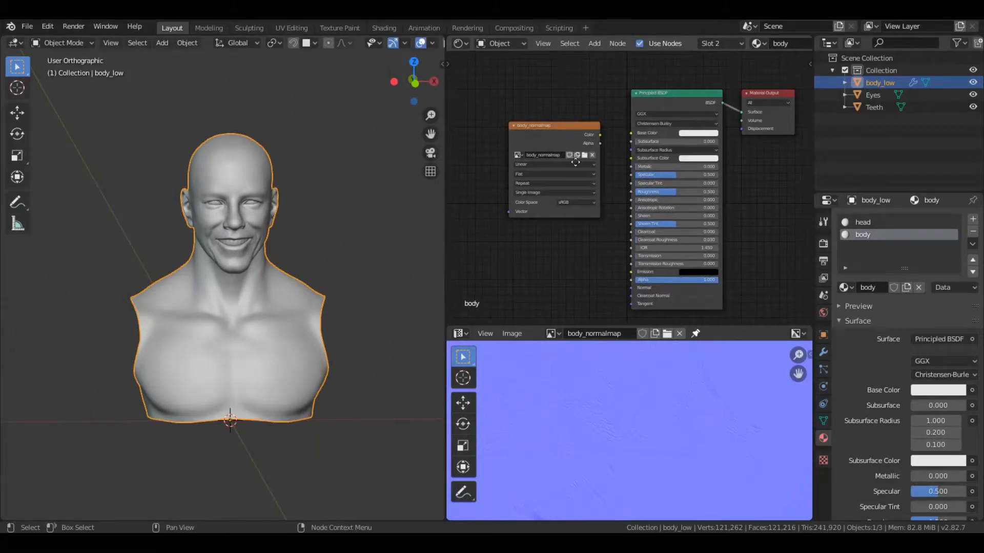
{"action": "middle_click_drag", "start_coordinate": [575, 162], "coordinate": [578, 173]}
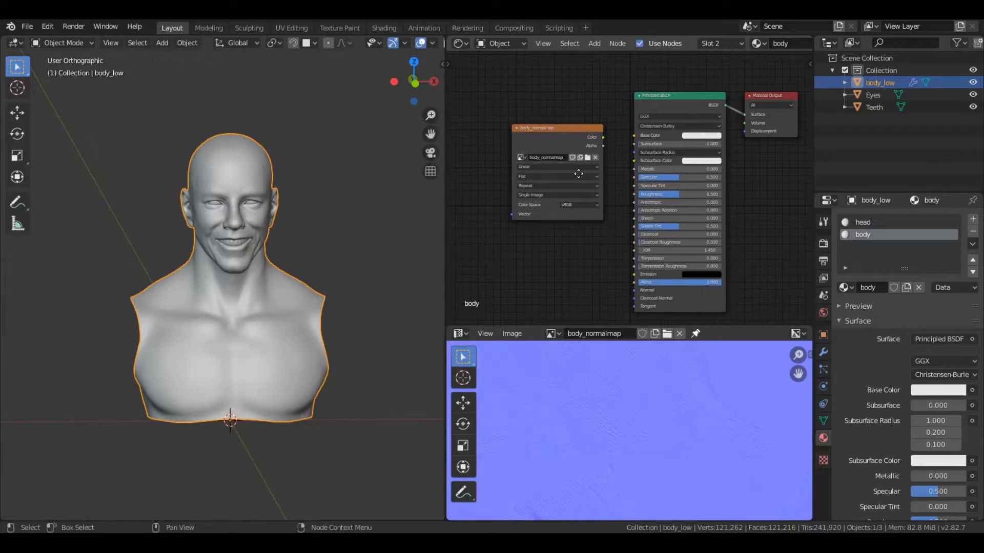
{"action": "middle_click_drag", "start_coordinate": [578, 174], "coordinate": [581, 183]}
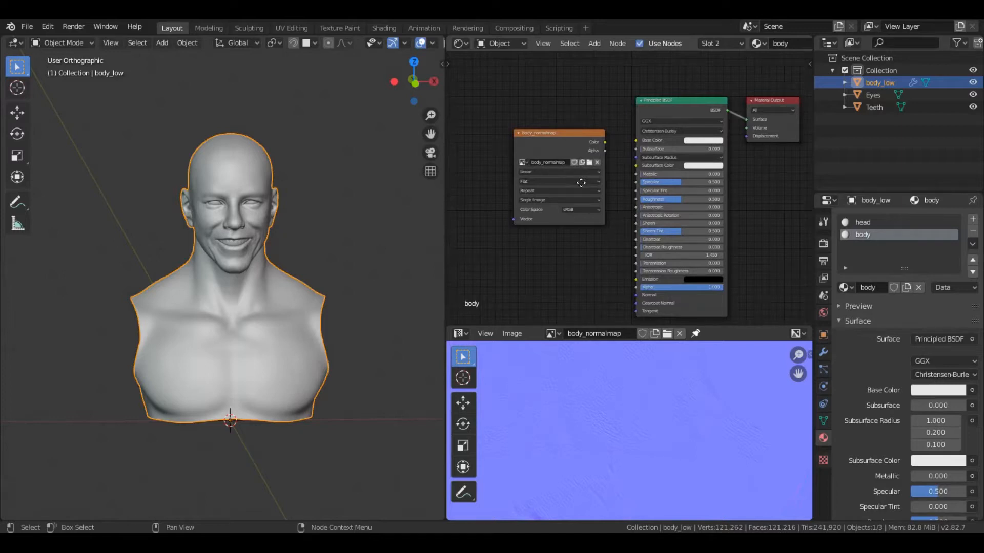
Step: Duplicate the body_normalmap image texture node and place the copy above the original
{"action": "middle_click_drag", "start_coordinate": [580, 183], "coordinate": [599, 290]}
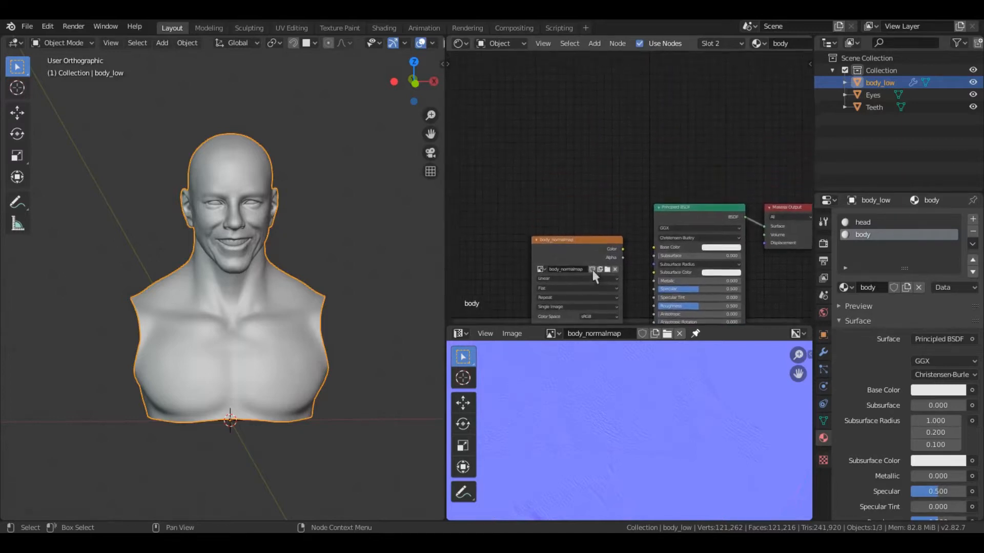
{"action": "scroll", "coordinate": [589, 267], "scroll_direction": "up", "scroll_amount": 5}
{"action": "scroll", "coordinate": [589, 266], "scroll_direction": "up", "scroll_amount": 2}
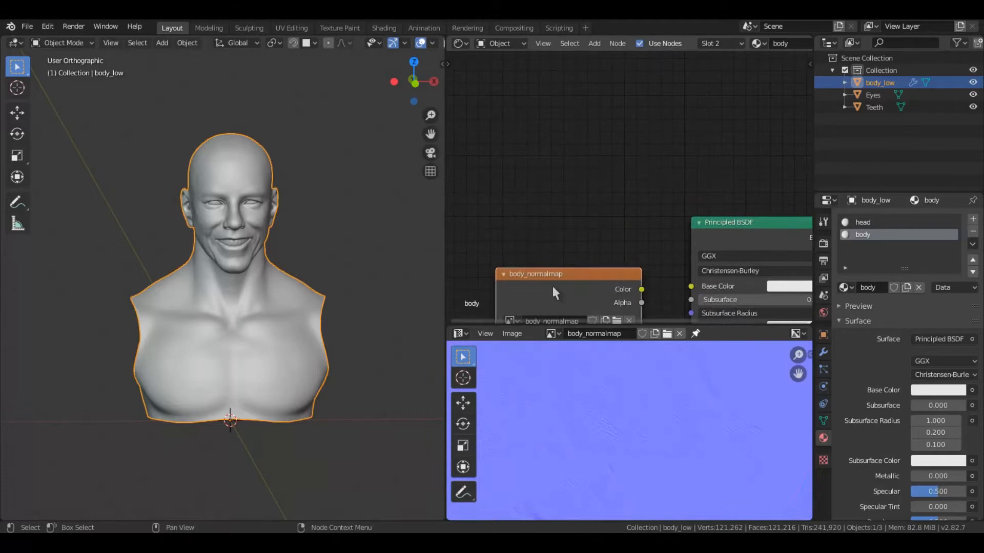
{"action": "key", "text": "shift+d"}
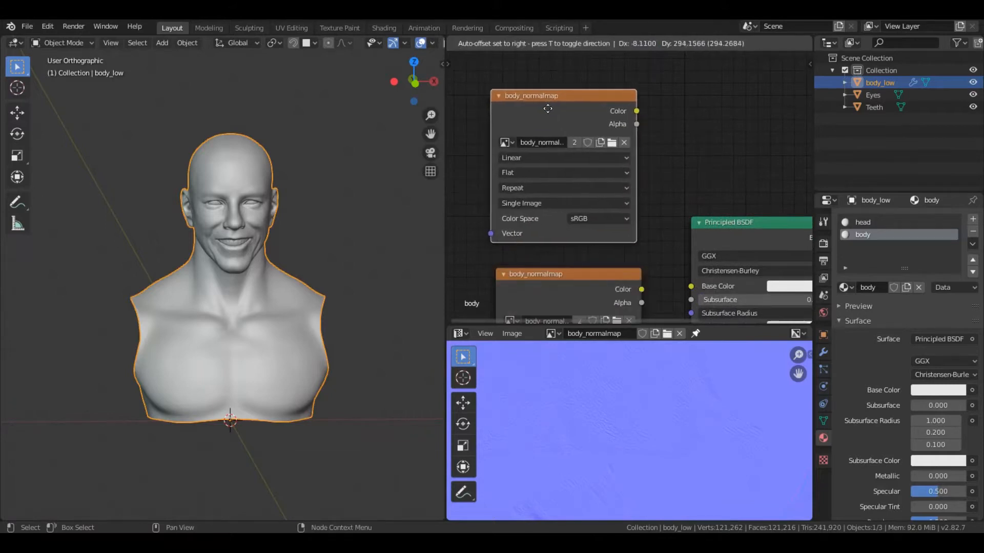
{"action": "left_click", "coordinate": [553, 109]}
{"action": "middle_click_drag", "start_coordinate": [559, 133], "coordinate": [594, 176]}
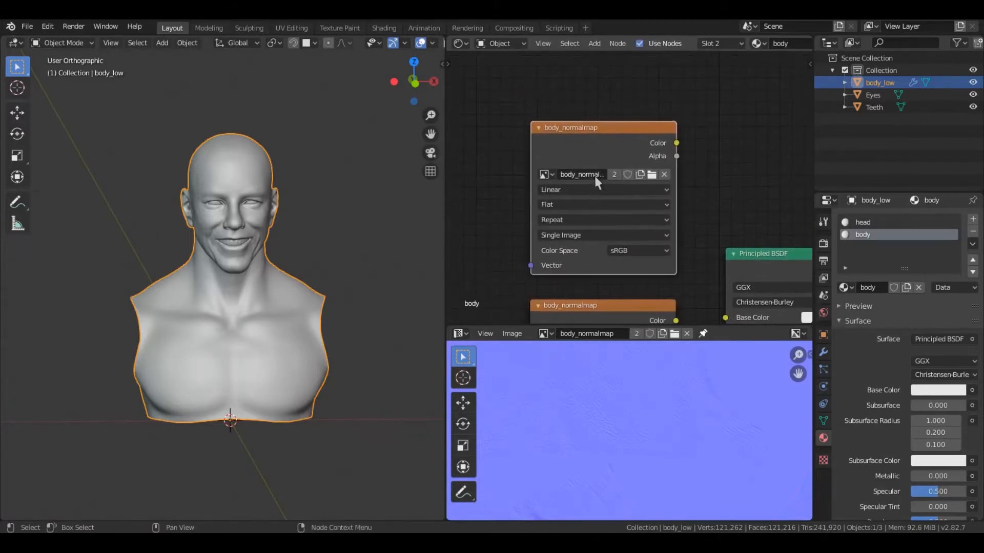
Step: Start a new image for the duplicated node, named body_diffuse, with width and height of 2048 px
{"action": "left_click", "coordinate": [640, 174]}
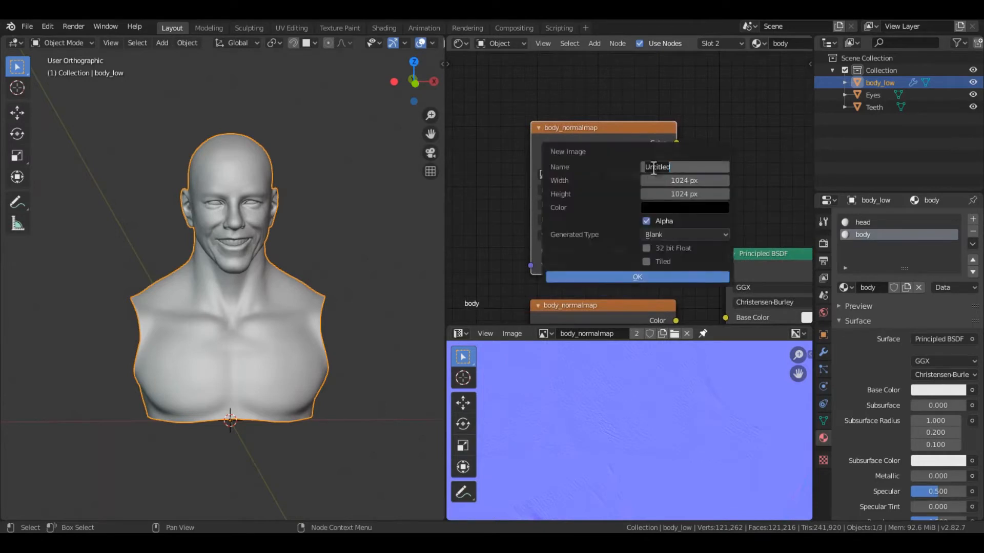
{"action": "type", "text": "body_diffuse"}
{"action": "key", "text": "Return"}
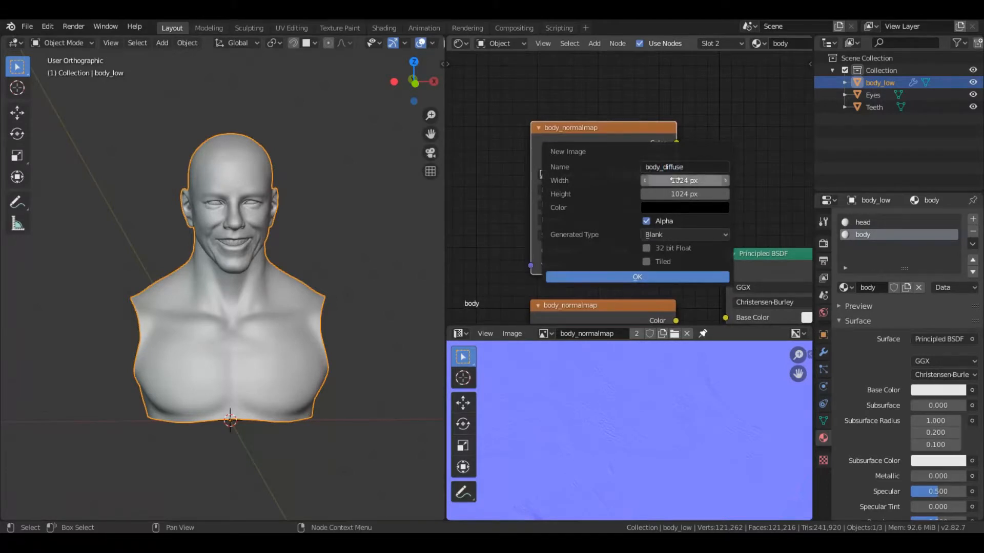
{"action": "left_click_drag", "start_coordinate": [677, 181], "coordinate": [677, 193]}
{"action": "type", "text": "2048"}
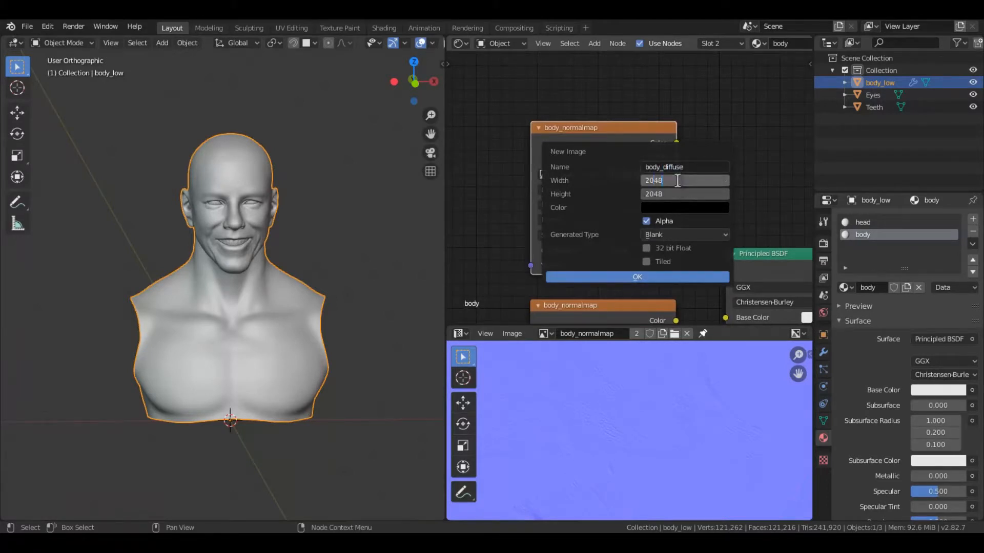
{"action": "key", "text": "Return"}
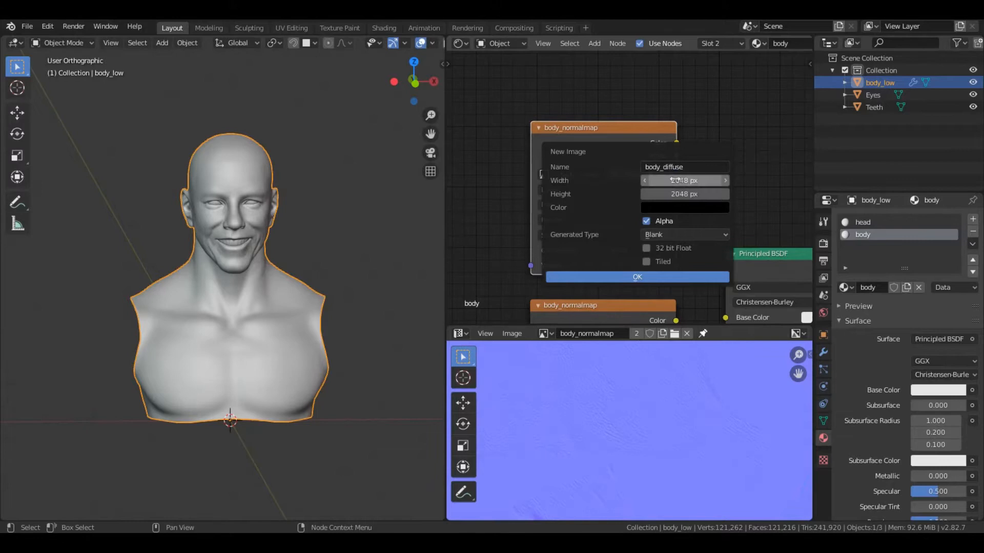
Step: Set the new image's fill color to hue 0.1, saturation 0.3 and value 0.7, and create the image
{"action": "left_click", "coordinate": [675, 209]}
{"action": "left_click", "coordinate": [682, 176]}
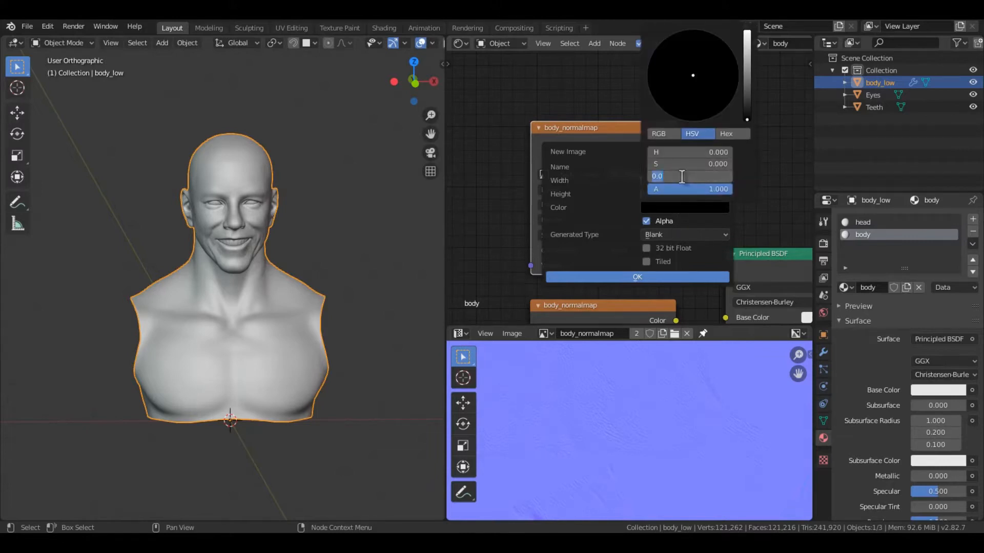
{"action": "type", "text": "0.7"}
{"action": "key", "text": "Return"}
{"action": "left_click", "coordinate": [689, 164]}
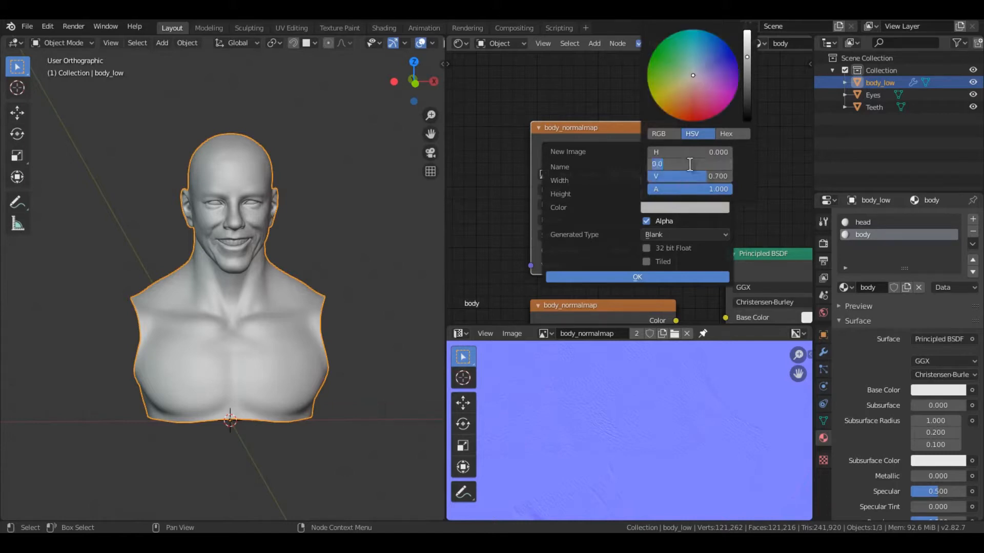
{"action": "type", "text": "0.3"}
{"action": "key", "text": "Return"}
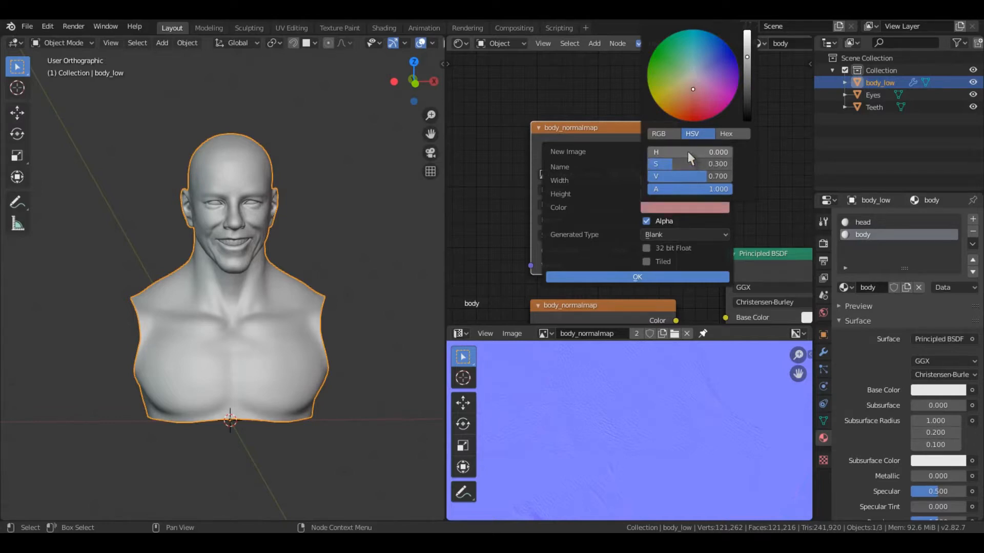
{"action": "left_click", "coordinate": [688, 152]}
{"action": "type", "text": "0.1"}
{"action": "key", "text": "Return"}
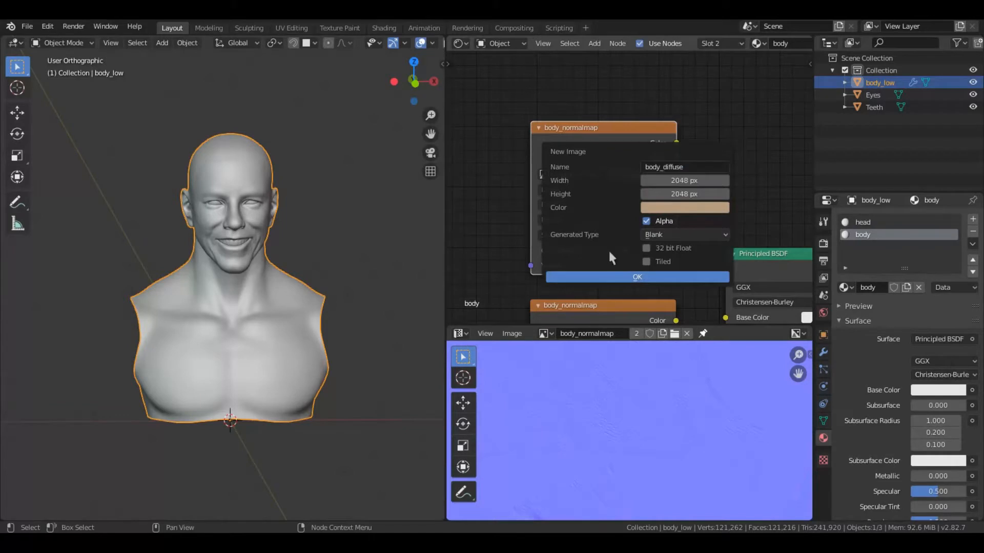
{"action": "left_click", "coordinate": [617, 278]}
{"action": "middle_click_drag", "start_coordinate": [619, 253], "coordinate": [629, 233]}
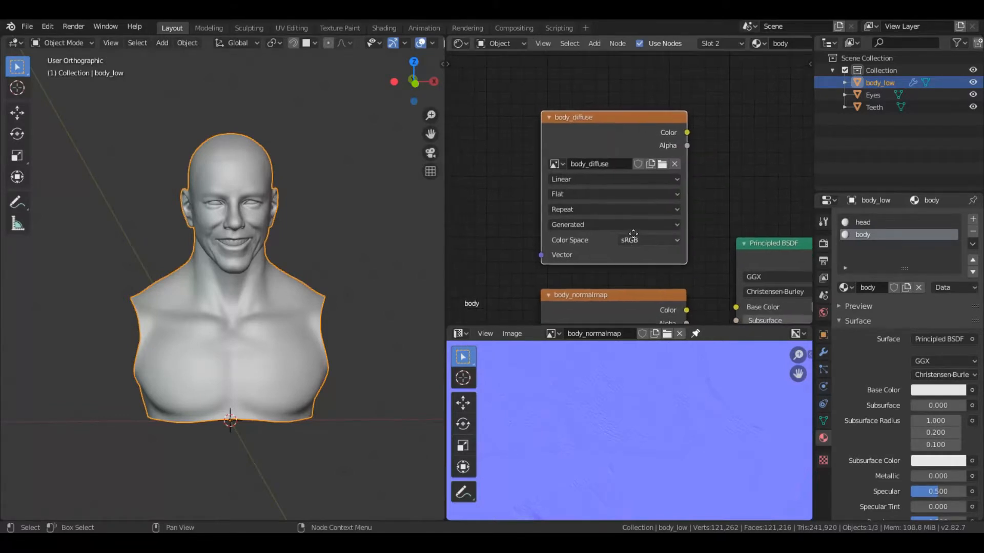
Step: In the head material, duplicate the head_normalmap image texture node and place the copy above the original
{"action": "left_click", "coordinate": [881, 221]}
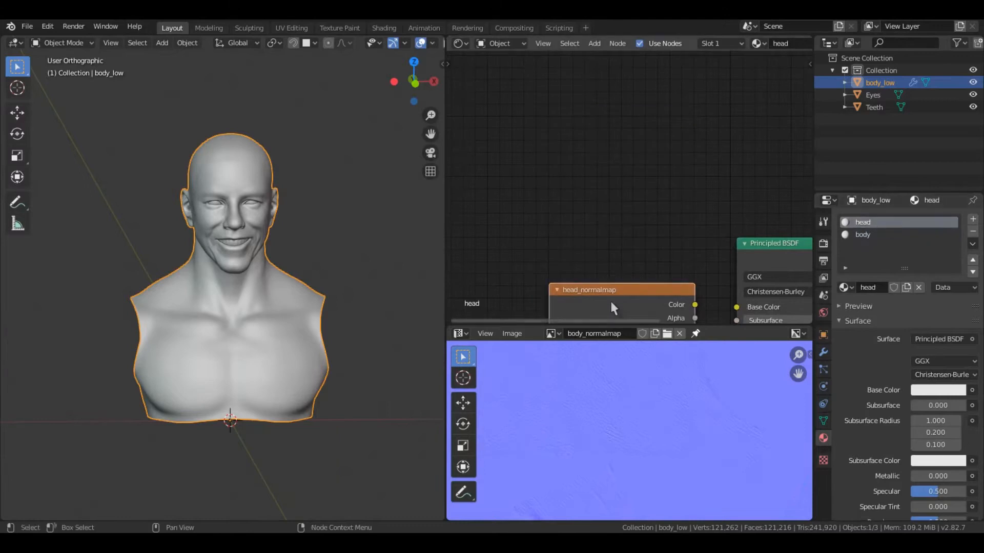
{"action": "key", "text": "shift+d"}
{"action": "left_click", "coordinate": [614, 118]}
Step: Create a 2048 × 2048 px image named head_diffuse in the duplicated head texture node
{"action": "left_click", "coordinate": [662, 155]}
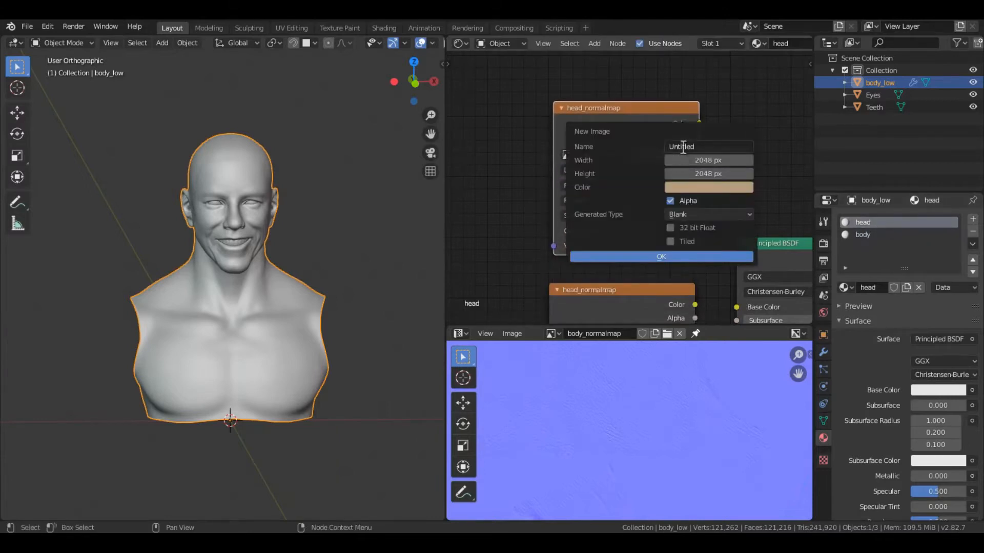
{"action": "left_click", "coordinate": [683, 147]}
{"action": "type", "text": "head_diffuse"}
{"action": "left_click", "coordinate": [639, 257]}
Step: Display body_diffuse in the image editor and start saving it as a file, browsing to the project's Textures folder
{"action": "left_click", "coordinate": [553, 333]}
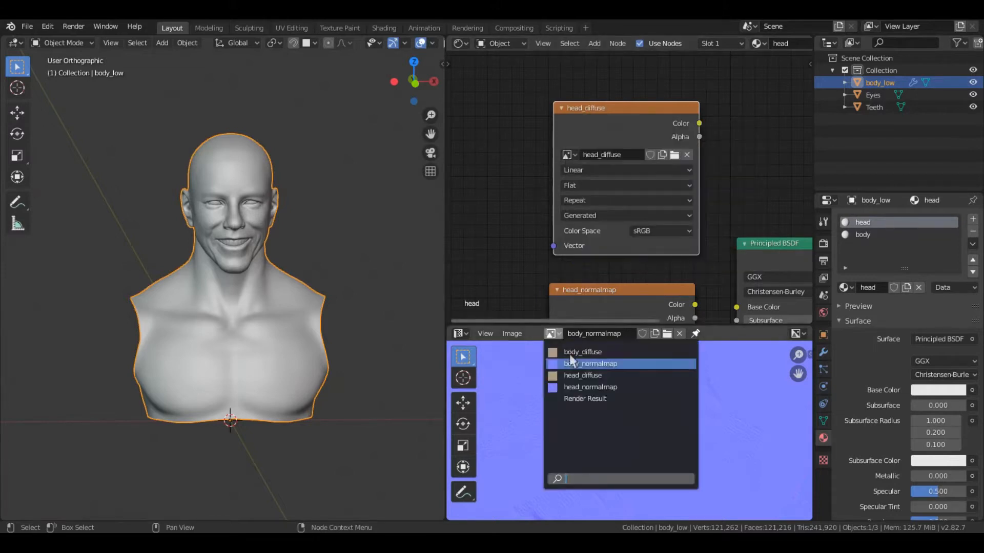
{"action": "left_click", "coordinate": [582, 352]}
{"action": "left_click", "coordinate": [512, 334]}
{"action": "left_click", "coordinate": [542, 446]}
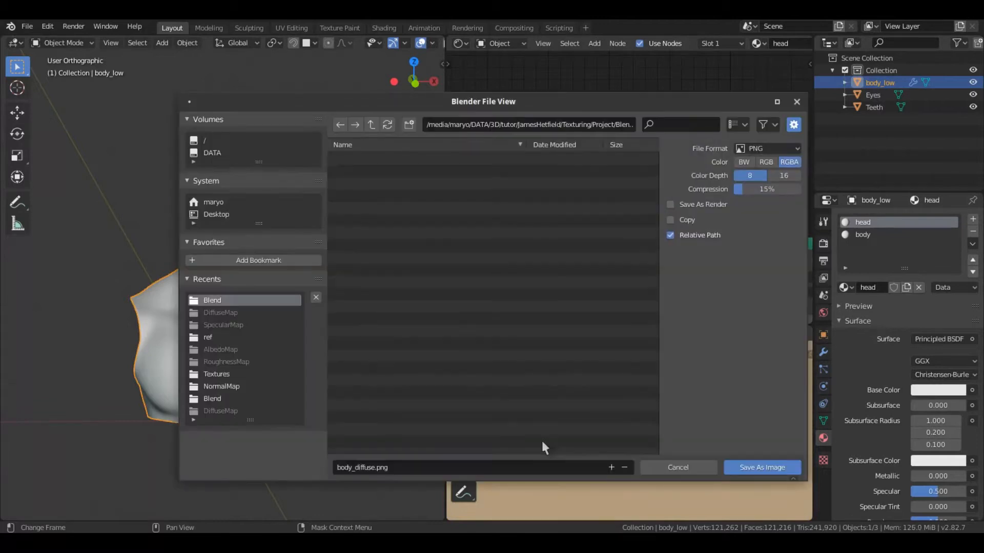
{"action": "left_click", "coordinate": [372, 124]}
{"action": "left_click", "coordinate": [370, 182]}
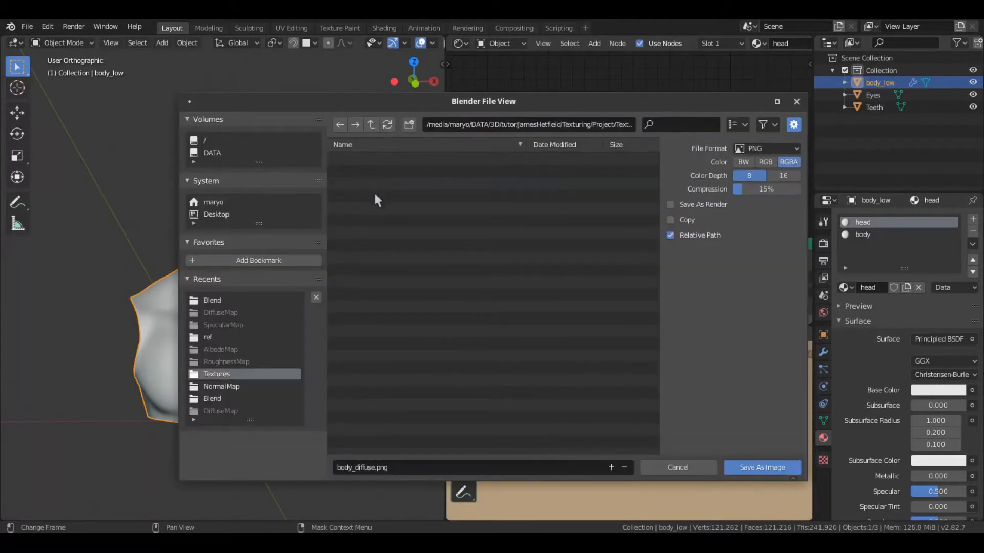
Step: Create a DiffuseMap folder inside Textures and save the image there as body_diffuse.png
{"action": "left_click", "coordinate": [408, 126]}
{"action": "type", "text": "D"}
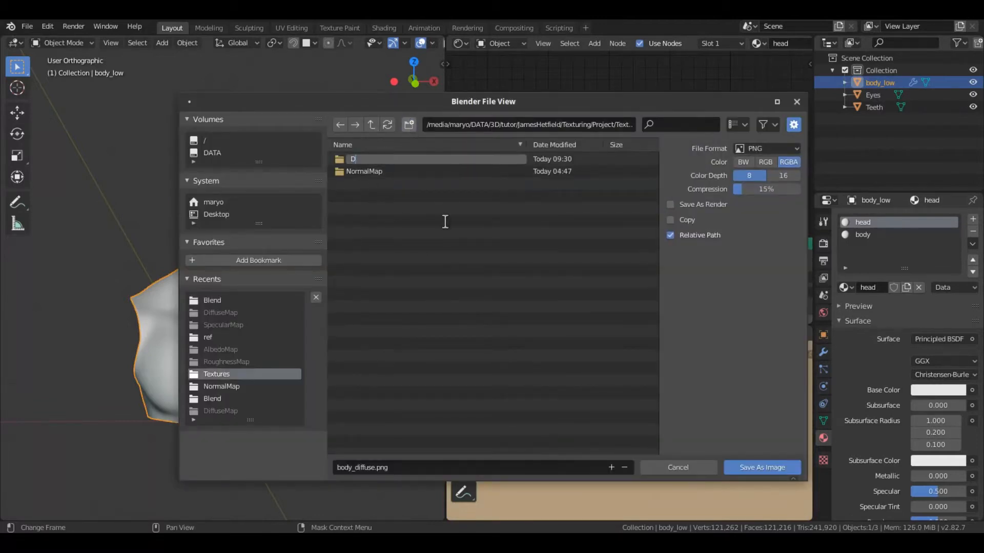
{"action": "type", "text": "iffuseMap"}
{"action": "key", "text": "Return"}
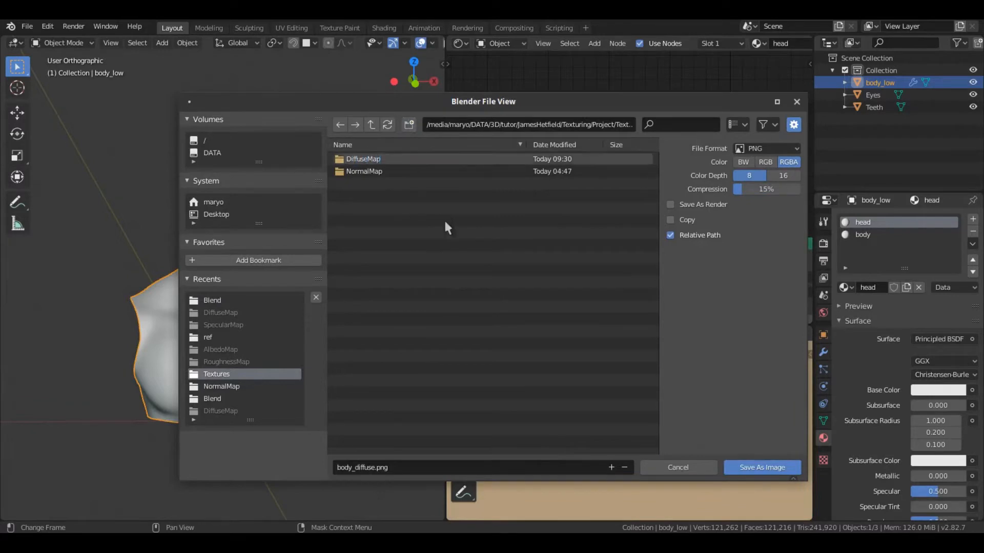
{"action": "left_click", "coordinate": [430, 159]}
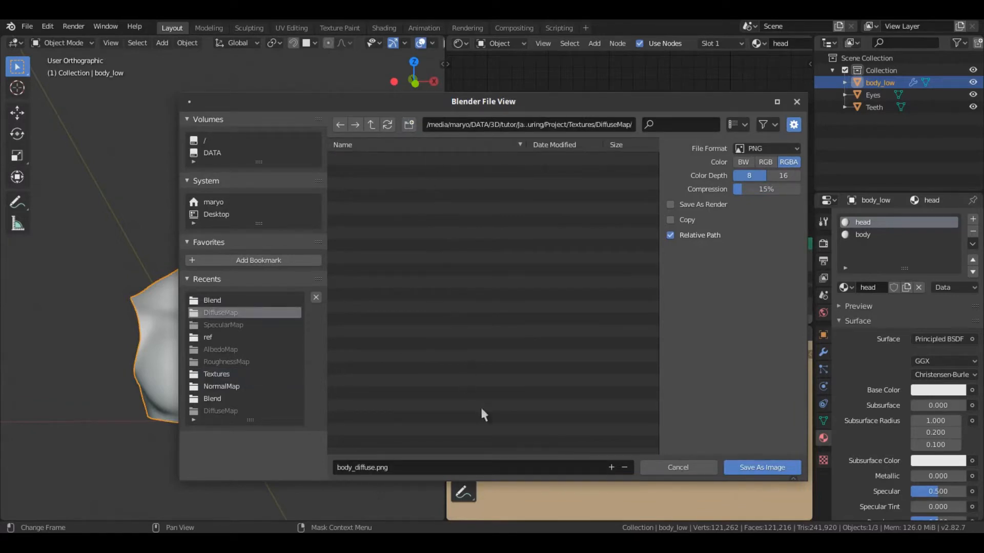
{"action": "left_click", "coordinate": [737, 462]}
Step: Display head_diffuse in the image editor and save it as head_diffuse.png in the DiffuseMap folder
{"action": "left_click", "coordinate": [553, 333]}
{"action": "left_click", "coordinate": [584, 376]}
{"action": "left_click", "coordinate": [511, 333]}
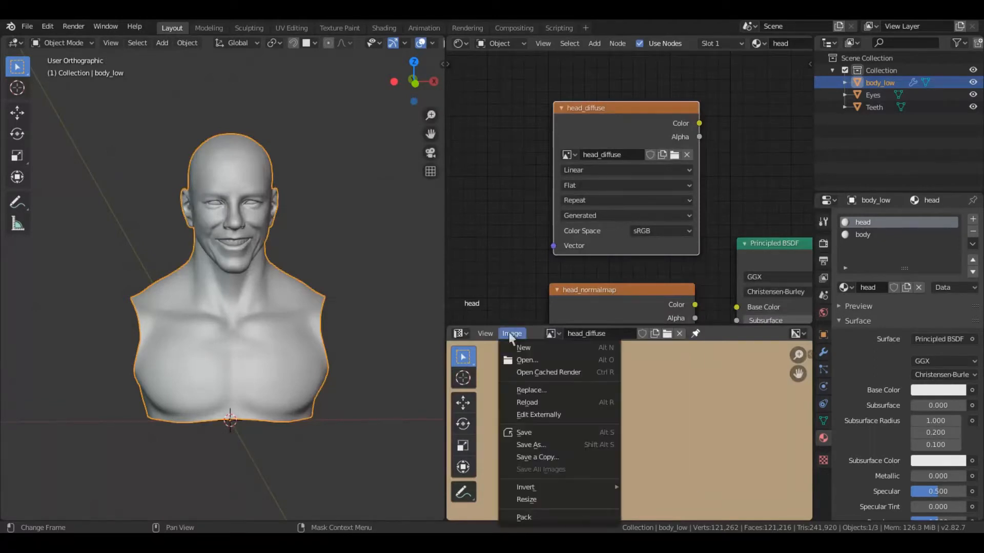
{"action": "left_click", "coordinate": [547, 442]}
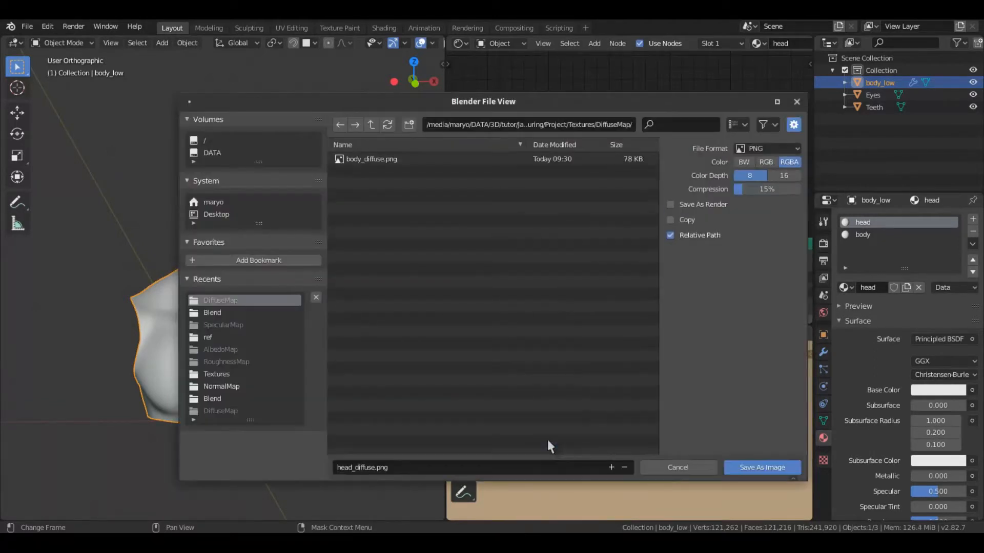
{"action": "left_click", "coordinate": [760, 469]}
Step: Switch the body_low bust from Object Mode to Texture Paint mode
{"action": "middle_click_drag", "start_coordinate": [275, 283], "coordinate": [303, 292]}
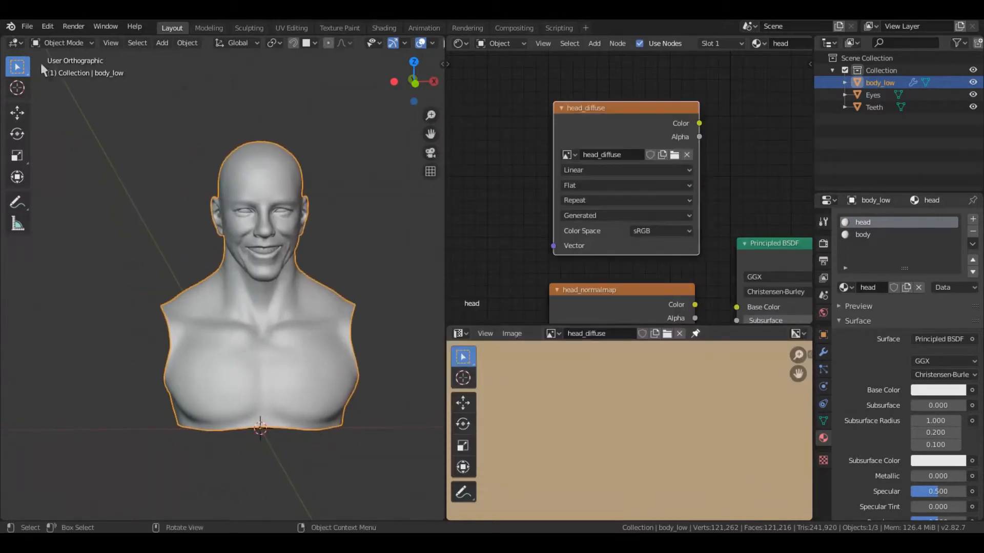
{"action": "left_click", "coordinate": [57, 43]}
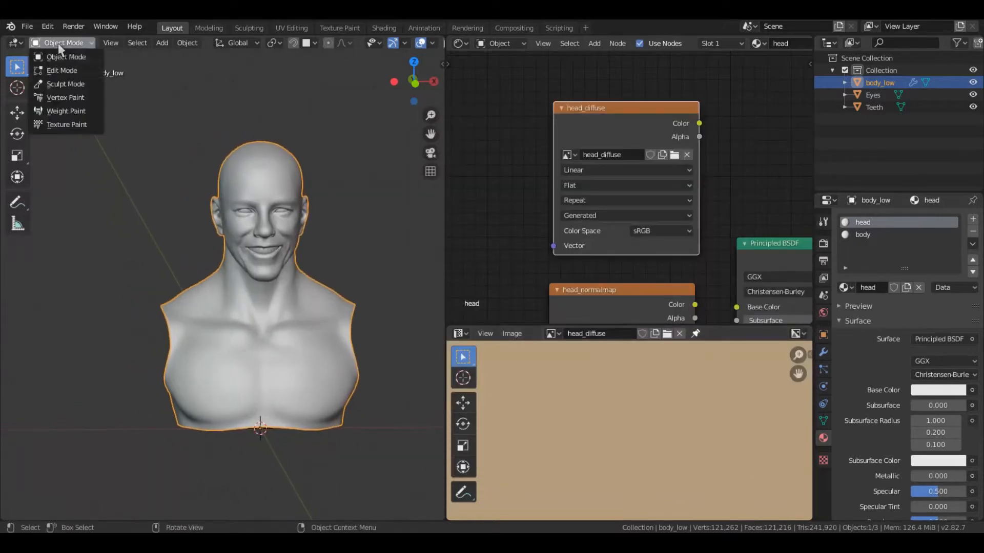
{"action": "left_click", "coordinate": [74, 128]}
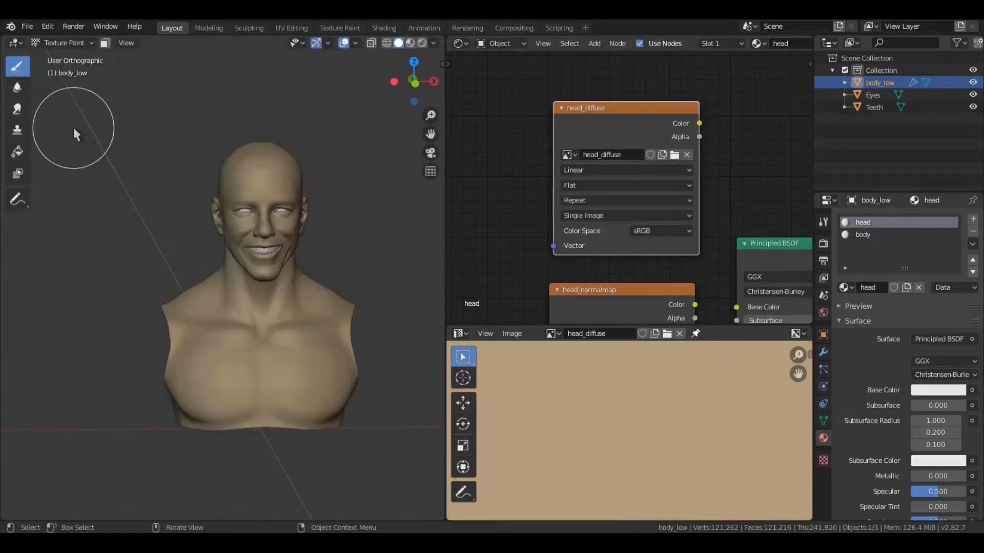
{"action": "scroll", "coordinate": [318, 298], "scroll_direction": "up", "scroll_amount": 2}
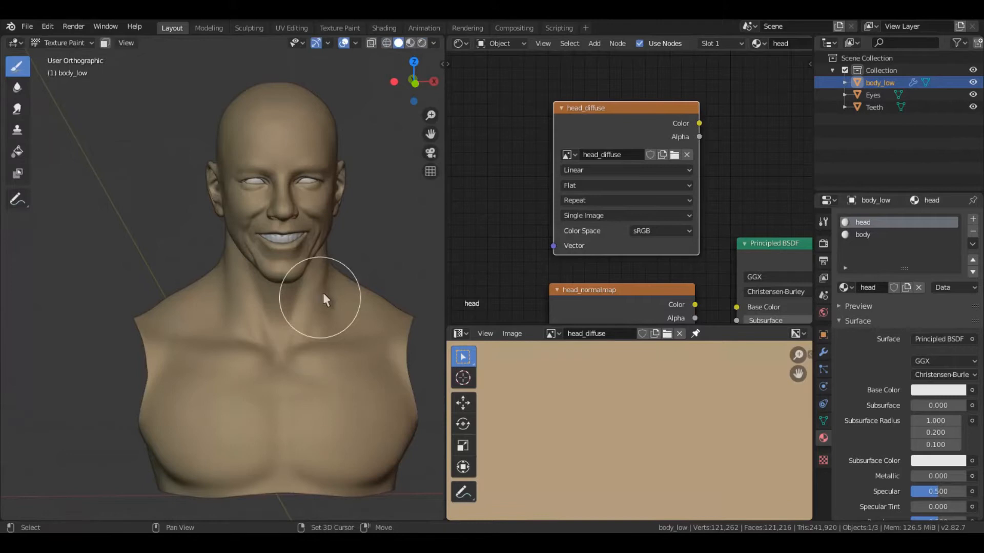
{"action": "middle_click_drag", "start_coordinate": [323, 299], "coordinate": [282, 303], "text": "shift"}
Step: Create a new colour palette for the TexDraw brush and add the current white colour to it
{"action": "key", "text": "n"}
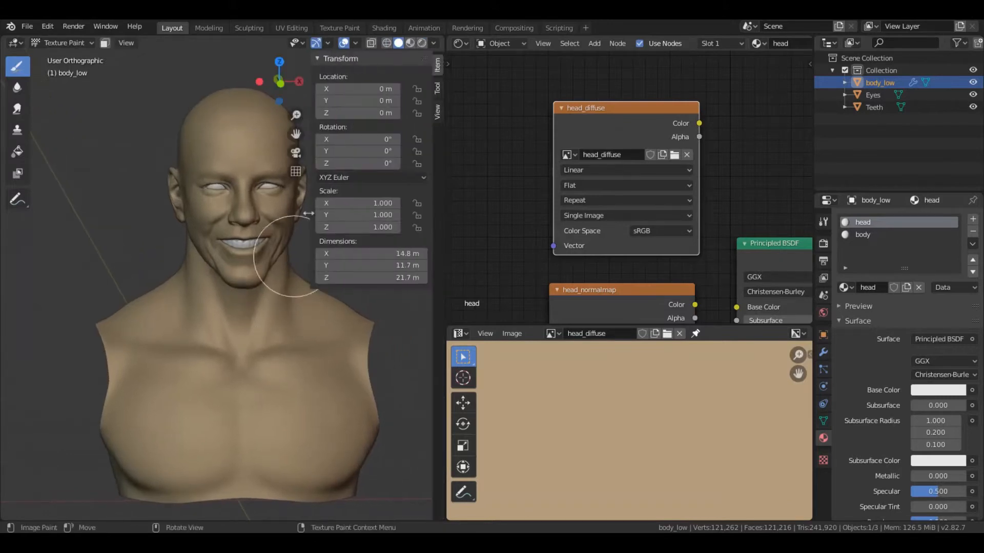
{"action": "left_click", "coordinate": [437, 90]}
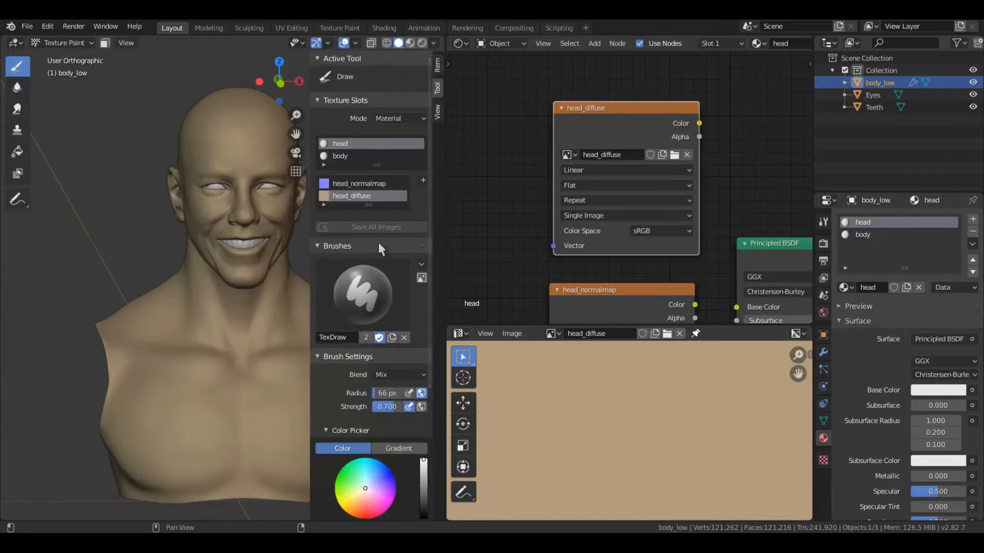
{"action": "scroll", "coordinate": [366, 272], "scroll_direction": "down", "scroll_amount": 8}
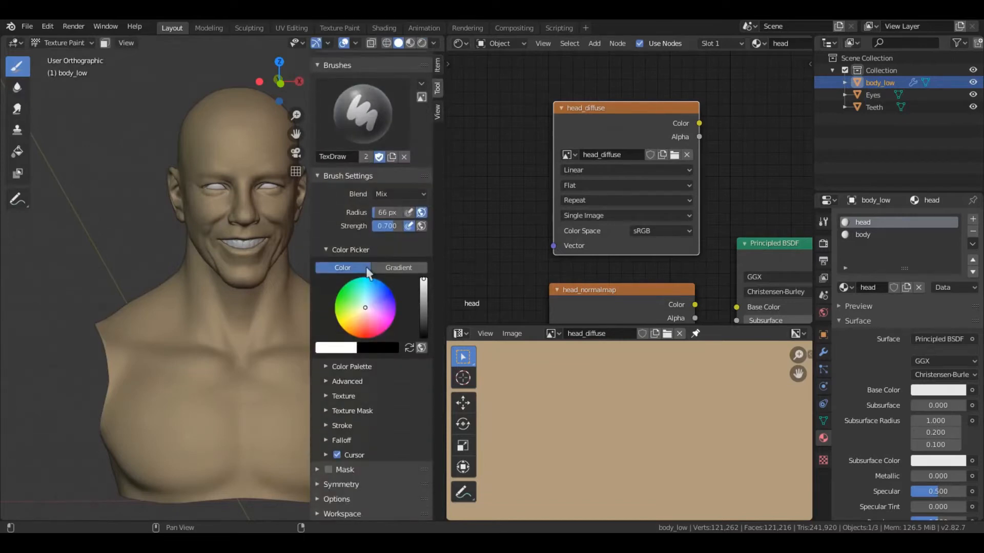
{"action": "left_click", "coordinate": [327, 367]}
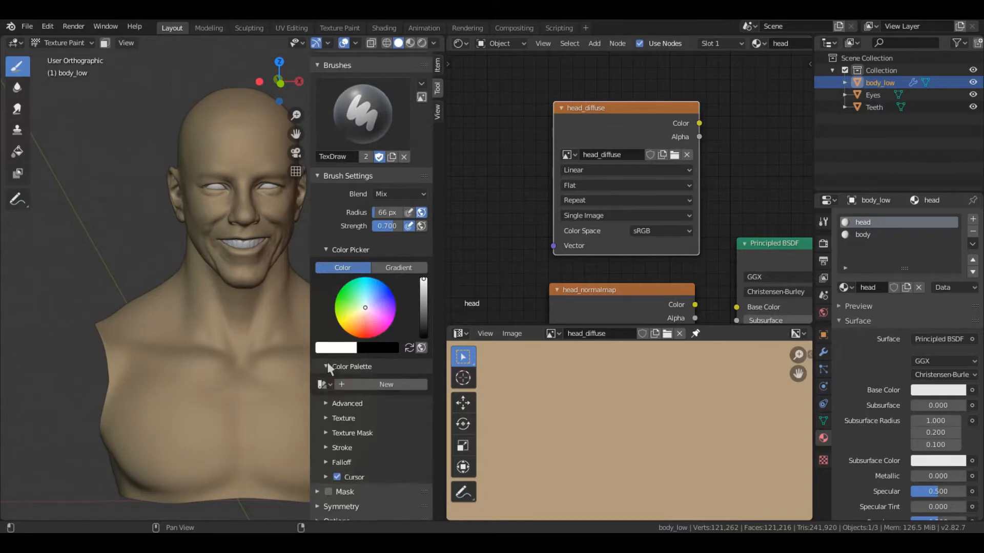
{"action": "left_click", "coordinate": [357, 382]}
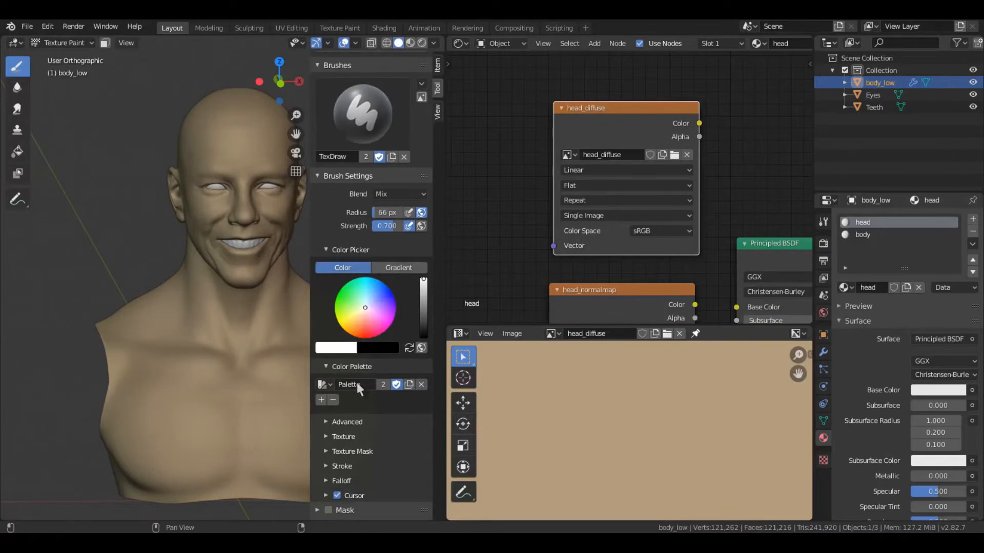
{"action": "left_click", "coordinate": [345, 351]}
{"action": "left_click", "coordinate": [321, 399]}
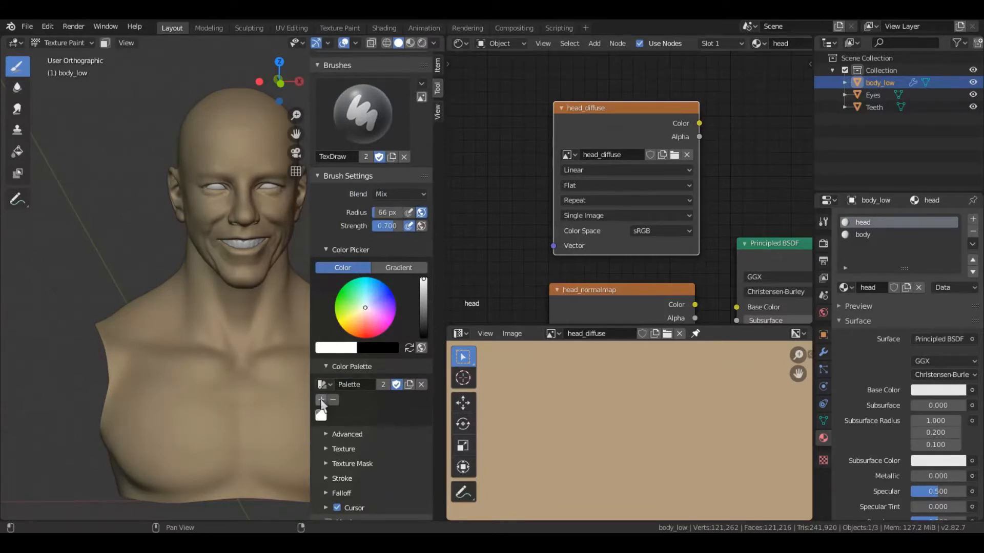
Step: Set the brush colour to light orange and add it to the palette as a second swatch
{"action": "left_click", "coordinate": [347, 351]}
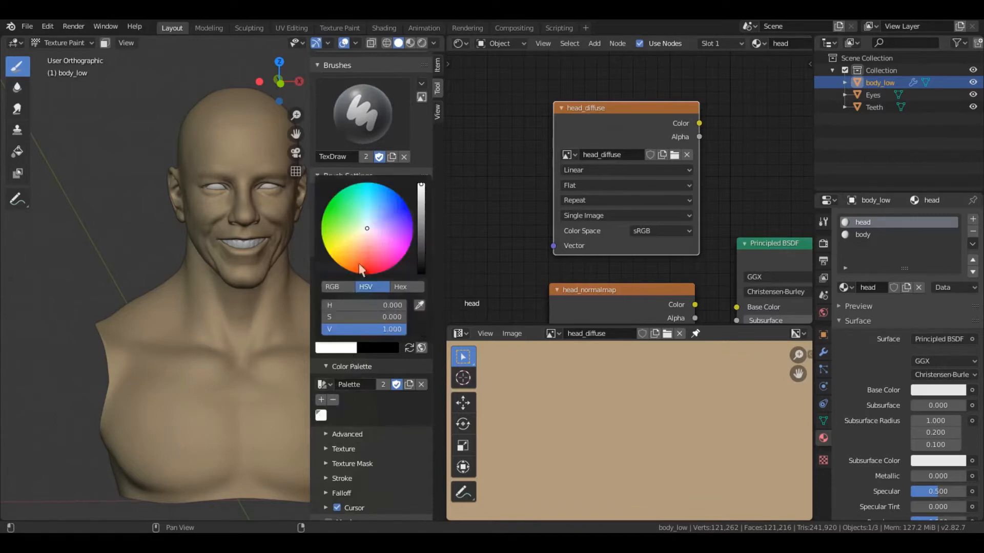
{"action": "left_click_drag", "start_coordinate": [357, 260], "coordinate": [354, 260]}
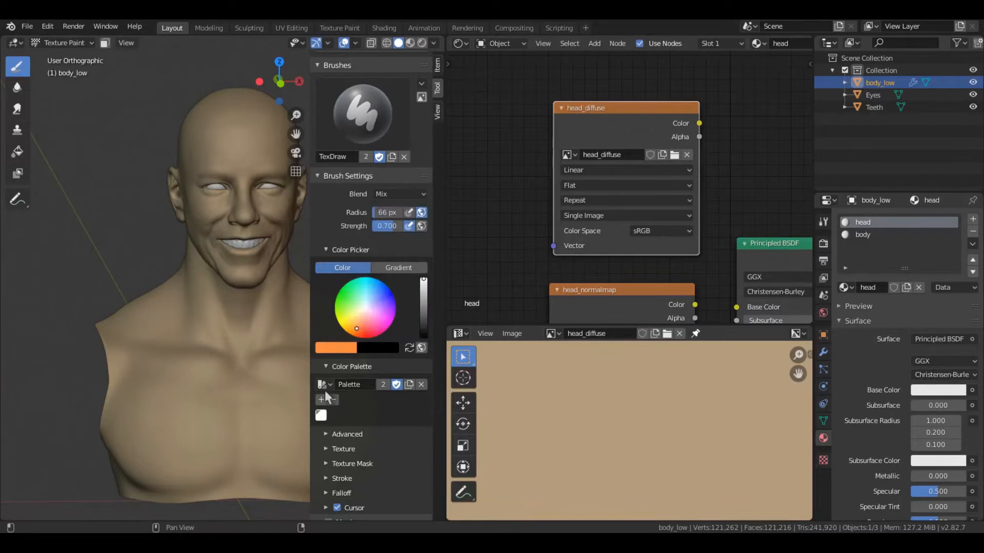
{"action": "left_click", "coordinate": [322, 400]}
Step: Set the brush colour to light red with H 0.003, S 0.667 and V 1.000, and add it to the palette
{"action": "left_click", "coordinate": [338, 348]}
{"action": "left_click_drag", "start_coordinate": [357, 259], "coordinate": [366, 259]}
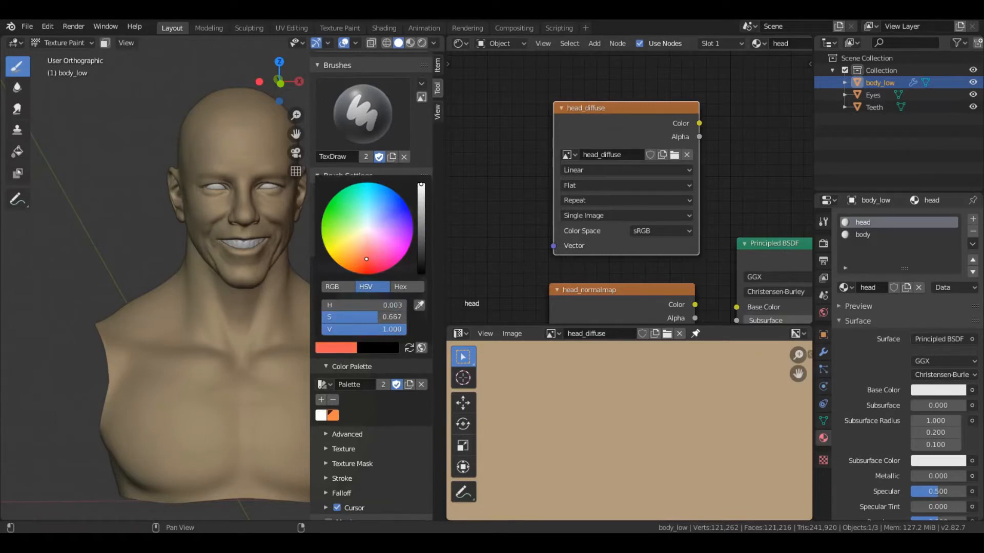
{"action": "left_click", "coordinate": [321, 399]}
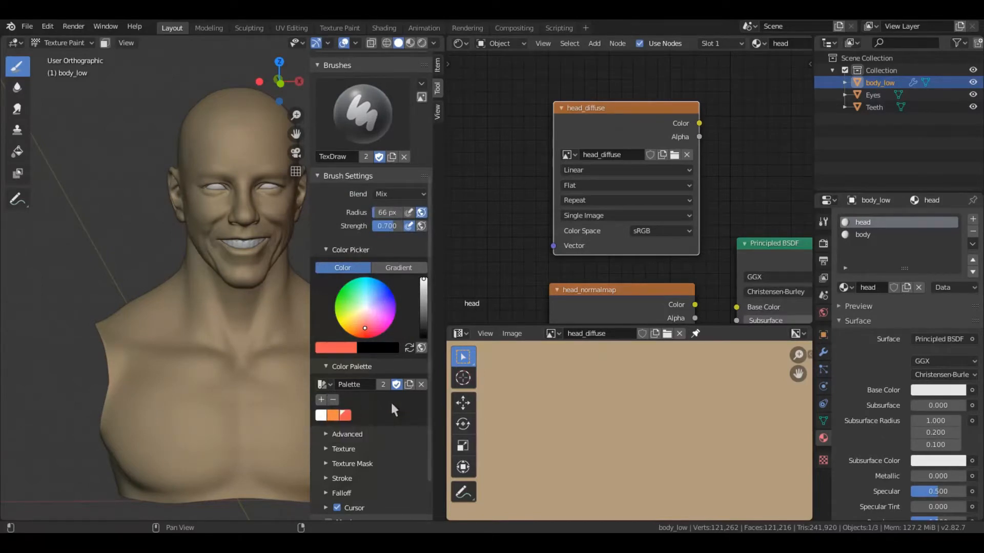
Step: Apply the sharp falloff curve preset to the brush and enable mirror symmetry along X
{"action": "scroll", "coordinate": [389, 401], "scroll_direction": "down", "scroll_amount": 3}
{"action": "left_click", "coordinate": [325, 438]}
{"action": "scroll", "coordinate": [392, 423], "scroll_direction": "down", "scroll_amount": 6}
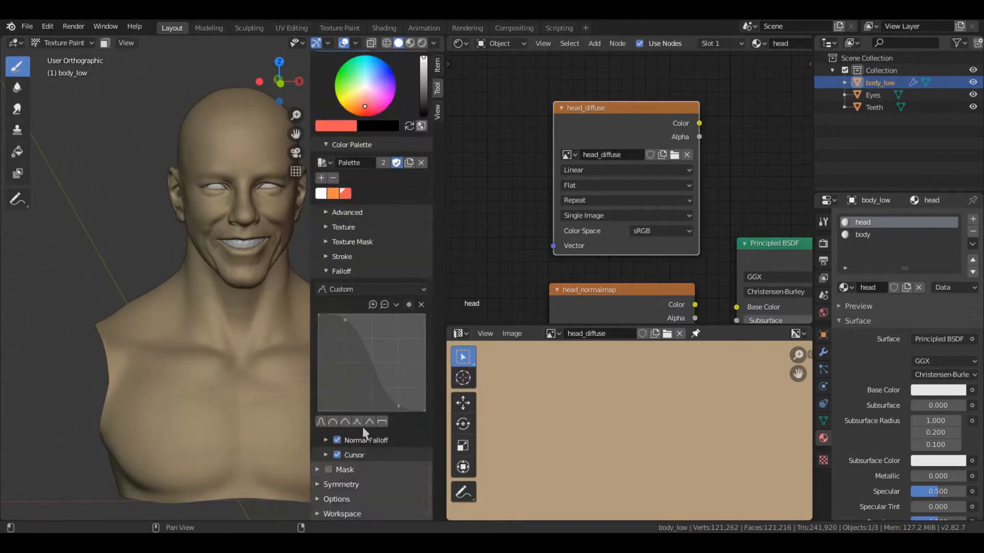
{"action": "left_click", "coordinate": [356, 422]}
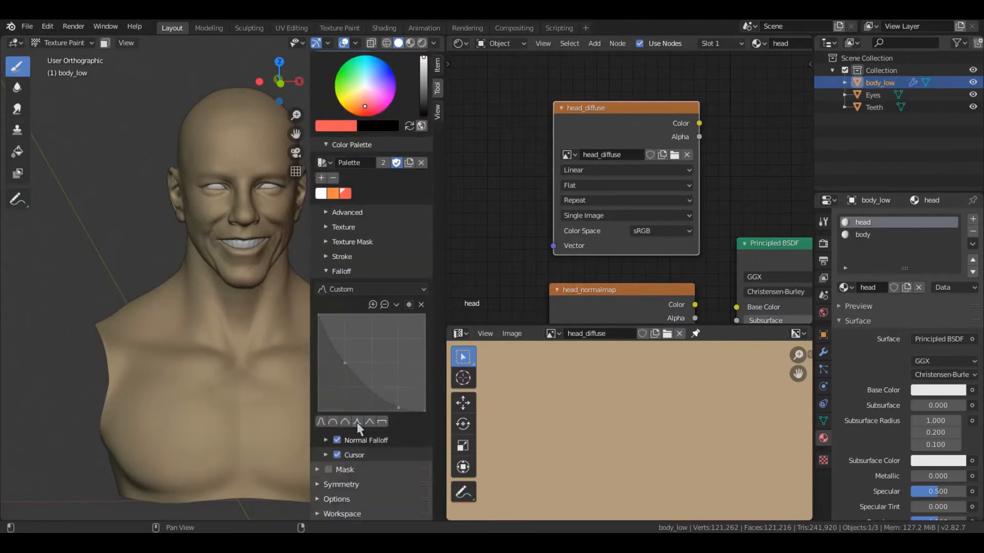
{"action": "left_click", "coordinate": [316, 485]}
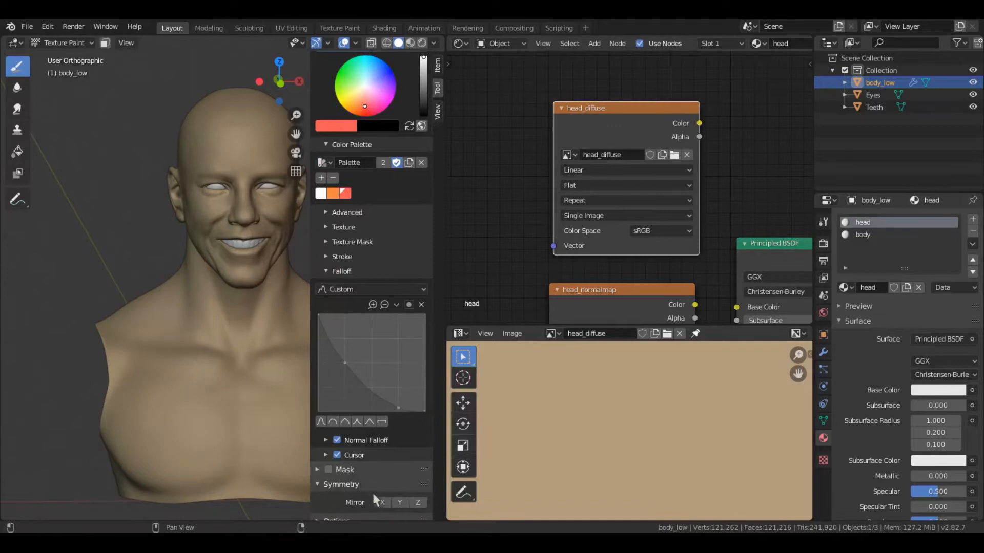
{"action": "left_click", "coordinate": [382, 501]}
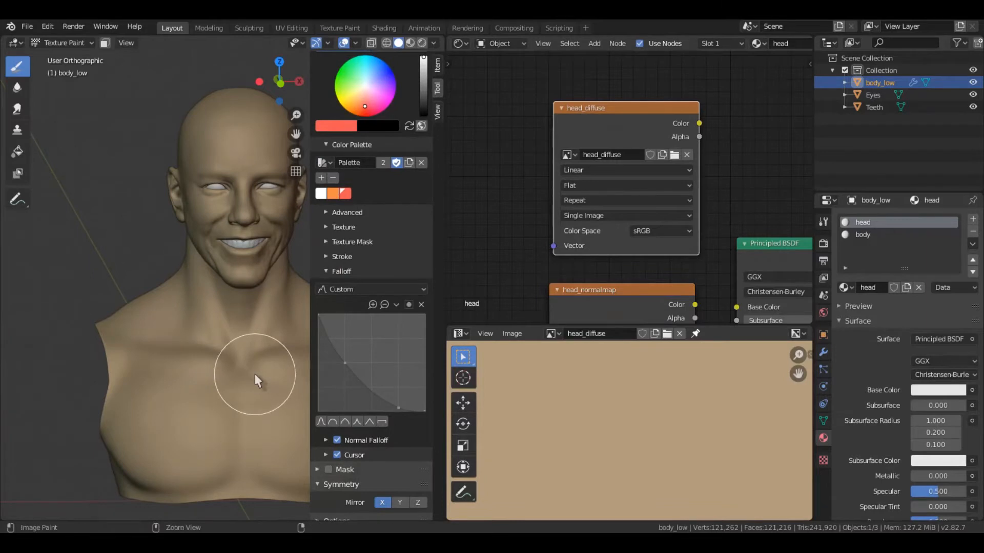
Step: Switch the 3D viewport shading of the bust to Material Preview
{"action": "key", "text": "ctrl+space"}
{"action": "middle_click_drag", "start_coordinate": [526, 317], "coordinate": [506, 386], "text": "shift"}
{"action": "middle_click_drag", "start_coordinate": [515, 290], "coordinate": [473, 293]}
{"action": "scroll", "coordinate": [480, 303], "scroll_direction": "up", "scroll_amount": 1}
{"action": "key", "text": "ctrl+space"}
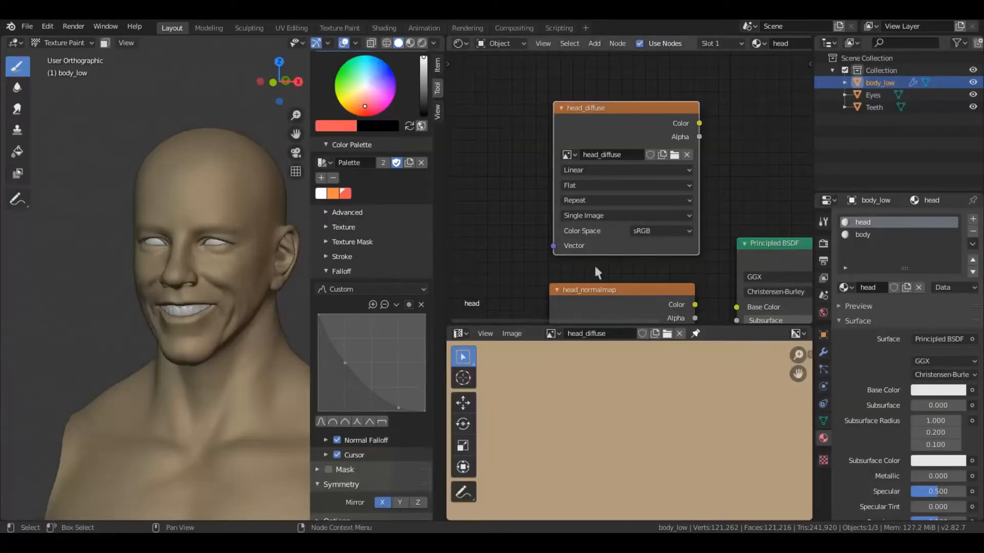
{"action": "middle_click_drag", "start_coordinate": [640, 251], "coordinate": [592, 220]}
{"action": "scroll", "coordinate": [643, 249], "scroll_direction": "down", "scroll_amount": 1}
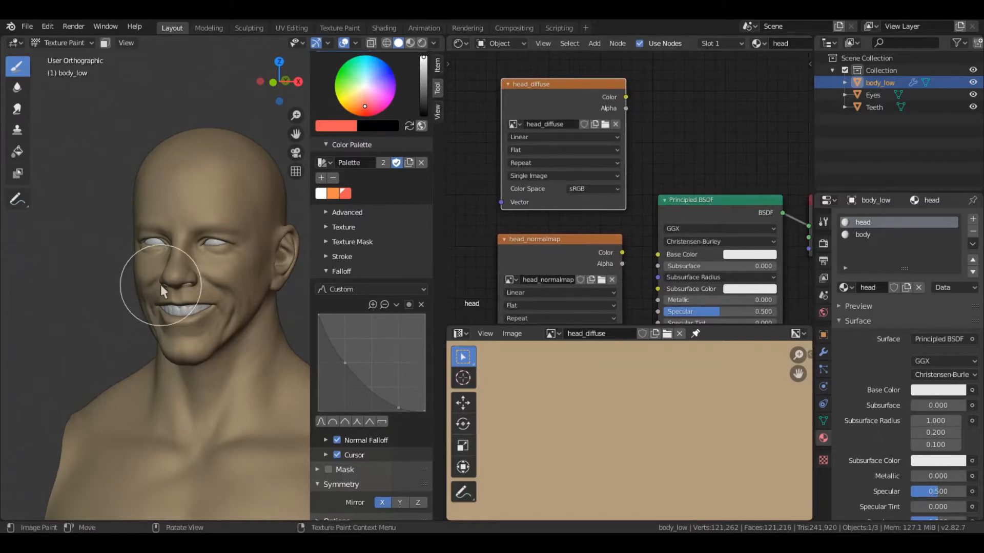
{"action": "key", "text": "z"}
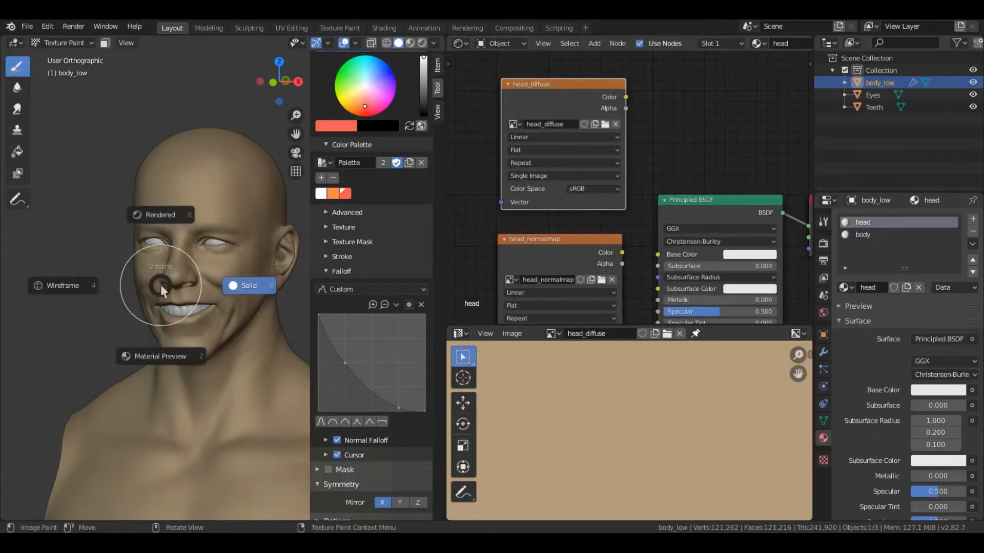
{"action": "left_click", "coordinate": [161, 352]}
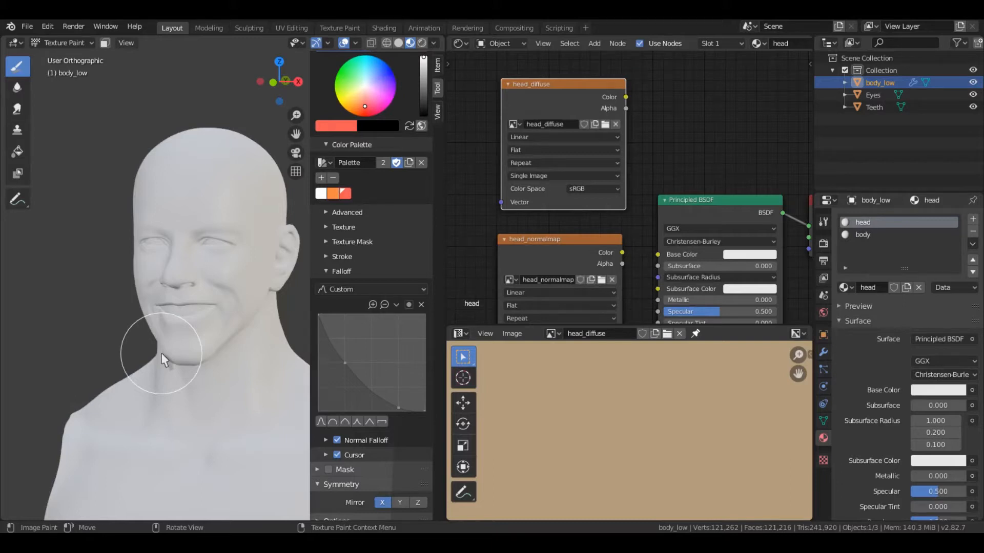
Step: Connect the head_diffuse texture to the head material's Principled BSDF Base Color and set Specular to 0
{"action": "left_click_drag", "start_coordinate": [626, 108], "coordinate": [679, 249]}
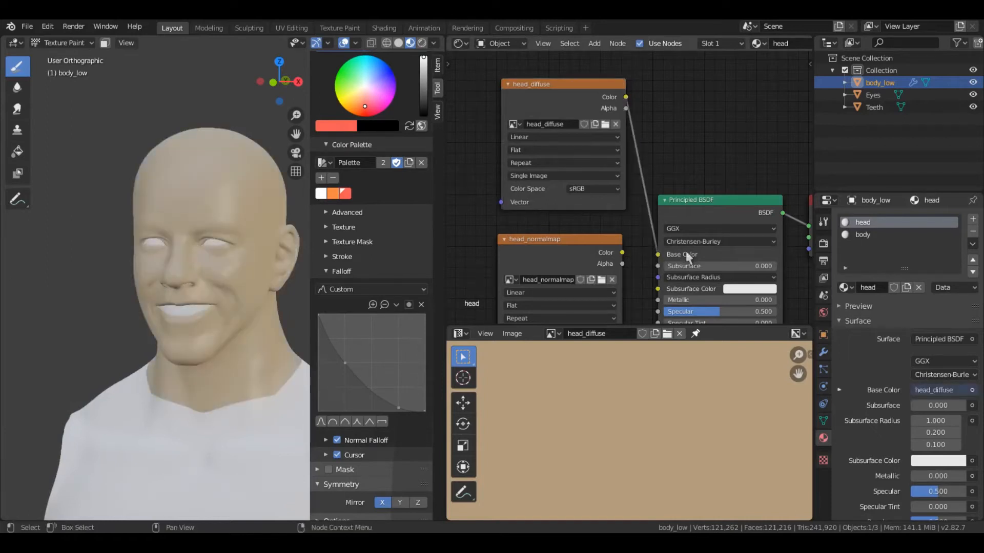
{"action": "middle_click_drag", "start_coordinate": [691, 253], "coordinate": [690, 199]}
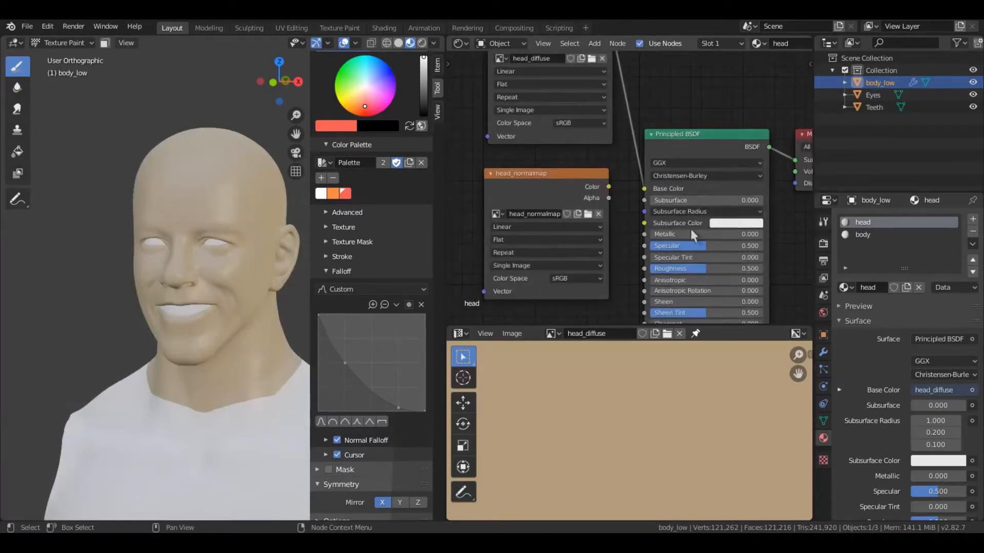
{"action": "left_click_drag", "start_coordinate": [703, 245], "coordinate": [643, 245]}
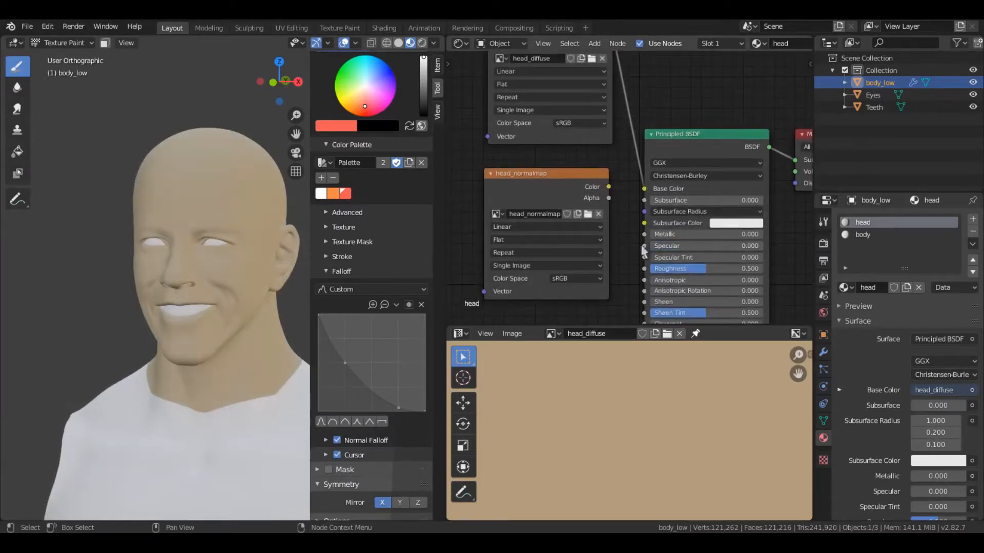
Step: In the body material, connect the body_diffuse Color output to the Principled BSDF Base Color and set Specular to 0
{"action": "left_click", "coordinate": [871, 236]}
{"action": "middle_click_drag", "start_coordinate": [620, 83], "coordinate": [619, 119]}
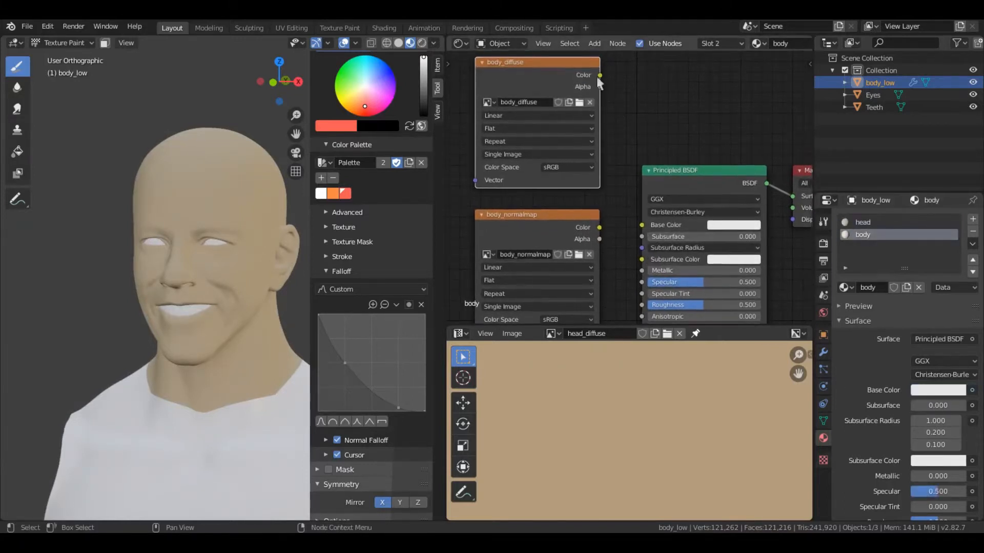
{"action": "left_click_drag", "start_coordinate": [599, 74], "coordinate": [644, 234]}
{"action": "left_click_drag", "start_coordinate": [702, 282], "coordinate": [621, 282]}
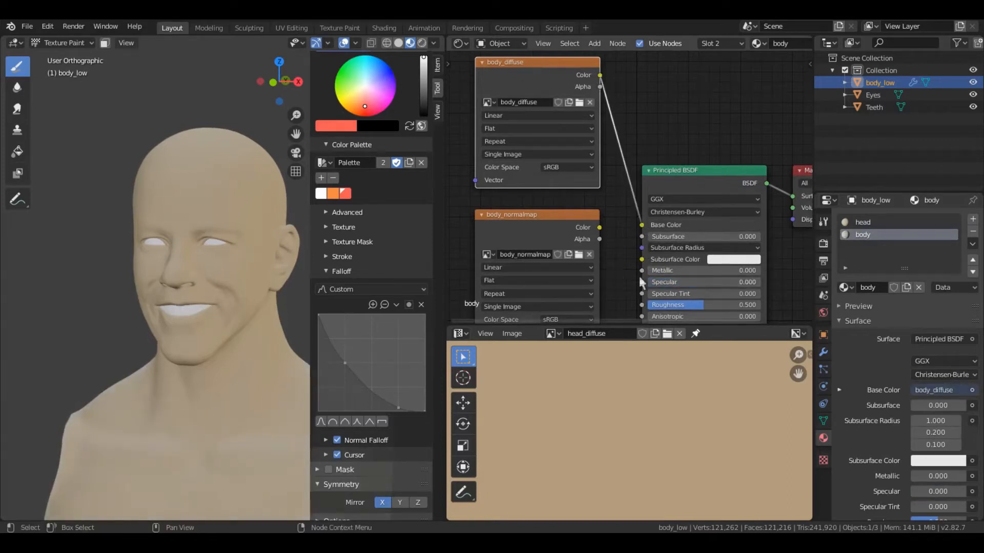
Step: Set the Principled BSDF Roughness to 0 in both the body and head materials
{"action": "middle_click_drag", "start_coordinate": [660, 265], "coordinate": [665, 245]}
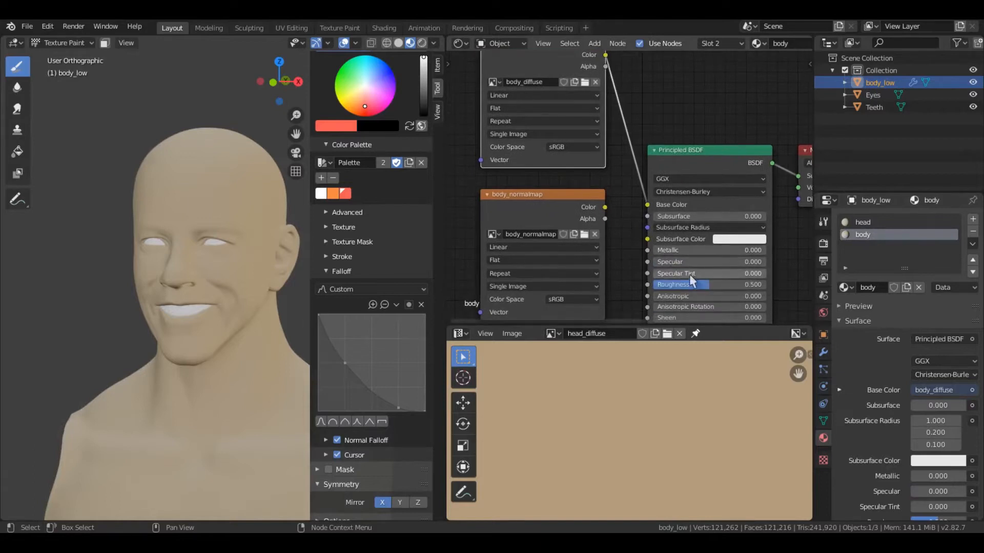
{"action": "left_click_drag", "start_coordinate": [703, 281], "coordinate": [653, 284]}
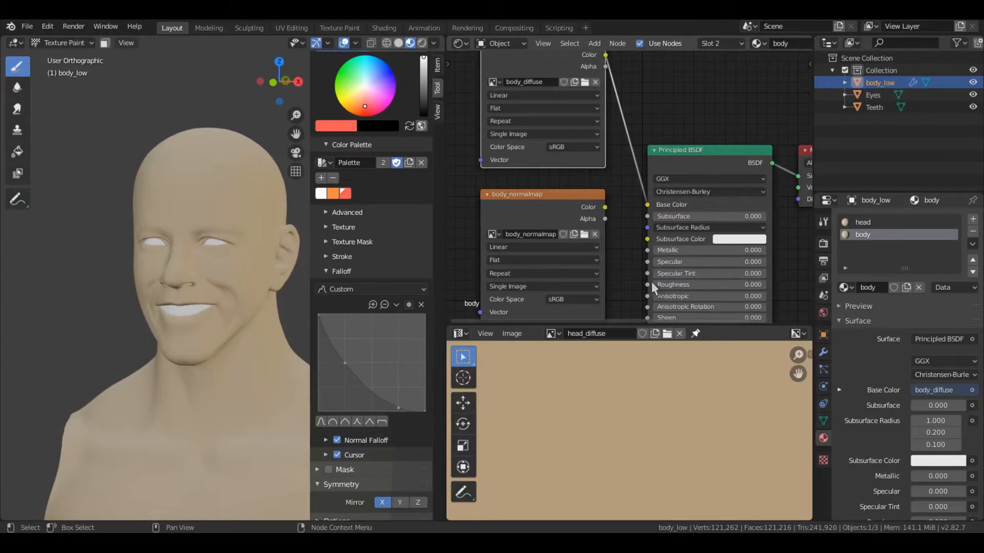
{"action": "left_click", "coordinate": [865, 223]}
{"action": "left_click_drag", "start_coordinate": [700, 278], "coordinate": [653, 283]}
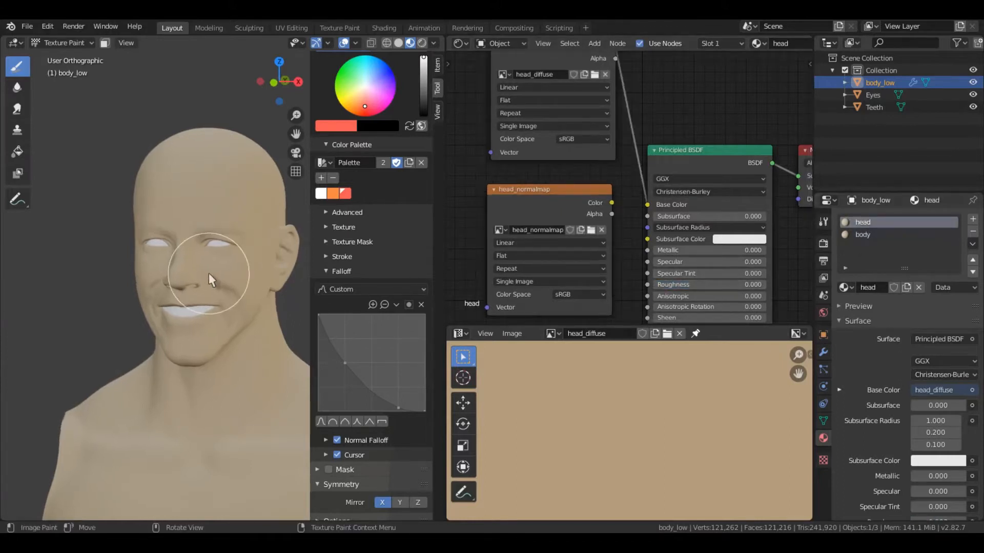
Step: Maximize the 3D viewport, choose the orange palette swatch as brush colour, and set the brush blend mode to Multiply
{"action": "key", "text": "ctrl+space"}
{"action": "mouse_move", "coordinate": [496, 297]}
{"action": "middle_mouse_down"}
{"action": "mouse_move", "coordinate": [542, 356]}
{"action": "mouse_move", "coordinate": [510, 295]}
{"action": "middle_mouse_up"}
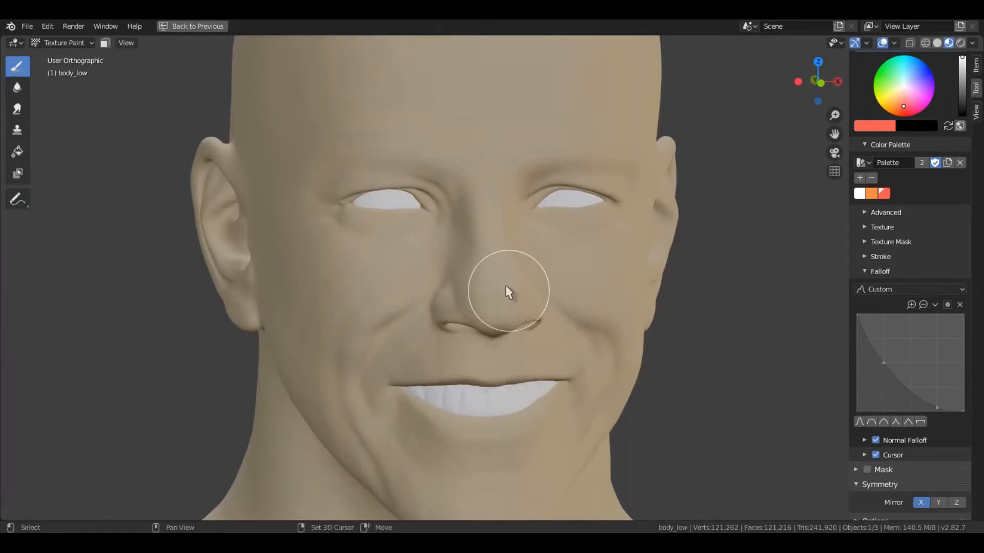
{"action": "middle_click_drag", "start_coordinate": [506, 284], "coordinate": [503, 278], "text": "shift"}
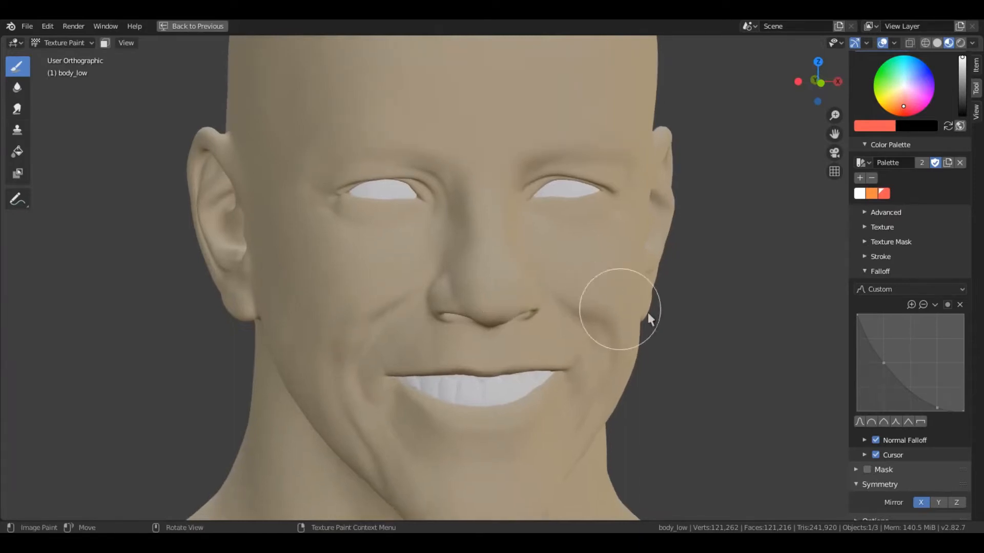
{"action": "scroll", "coordinate": [912, 404], "scroll_direction": "down", "scroll_amount": 1}
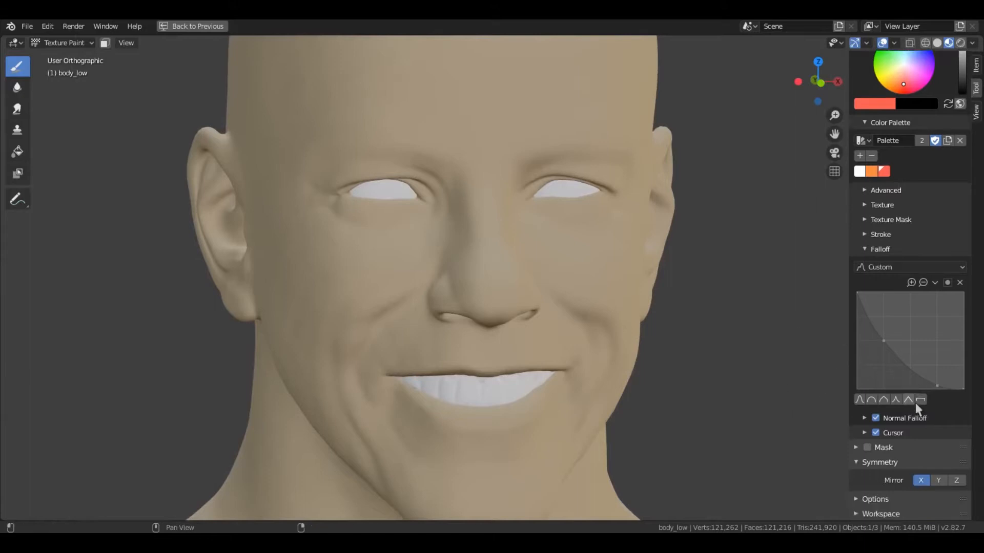
{"action": "scroll", "coordinate": [917, 401], "scroll_direction": "up", "scroll_amount": 4}
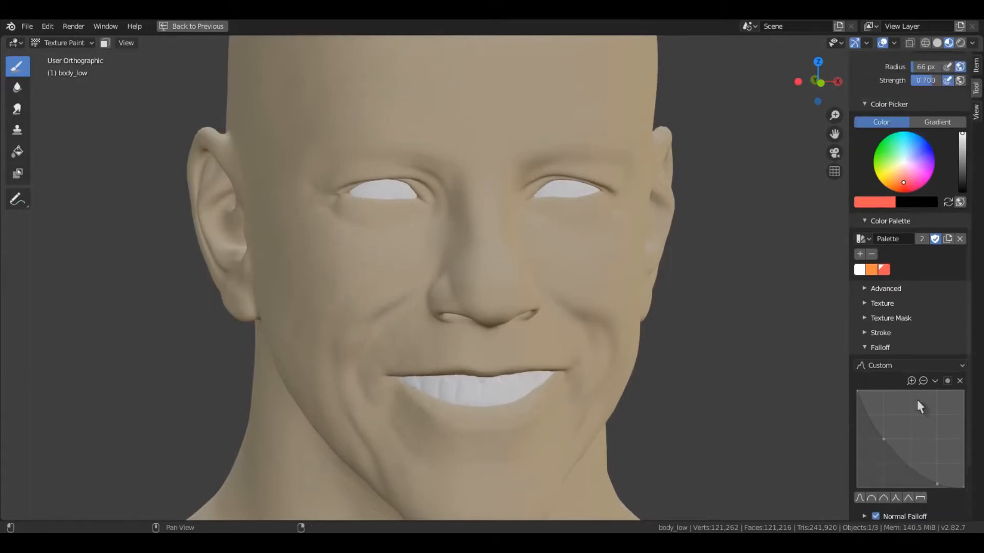
{"action": "left_click", "coordinate": [873, 272]}
{"action": "middle_click_drag", "start_coordinate": [700, 287], "coordinate": [680, 355], "text": "shift"}
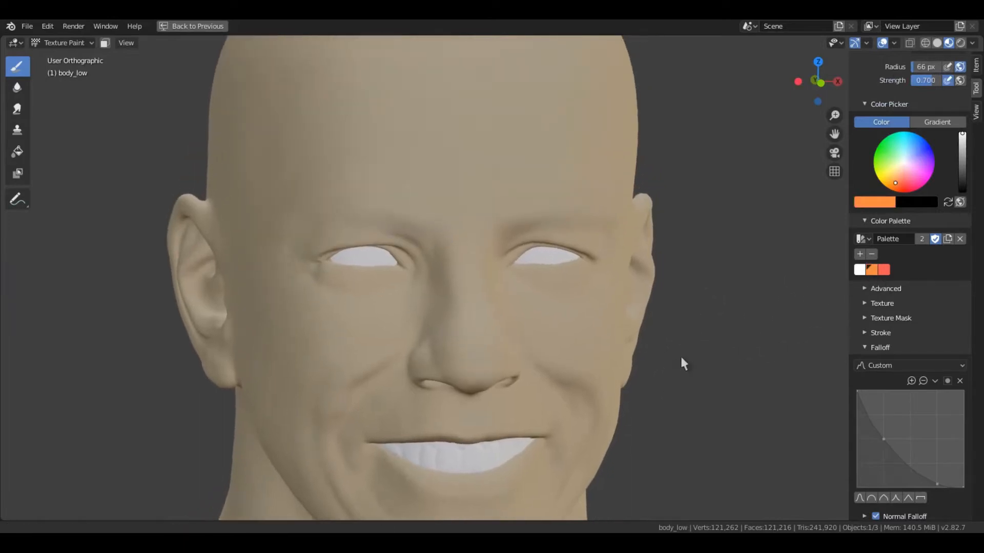
{"action": "middle_click_drag", "start_coordinate": [915, 204], "coordinate": [915, 321]}
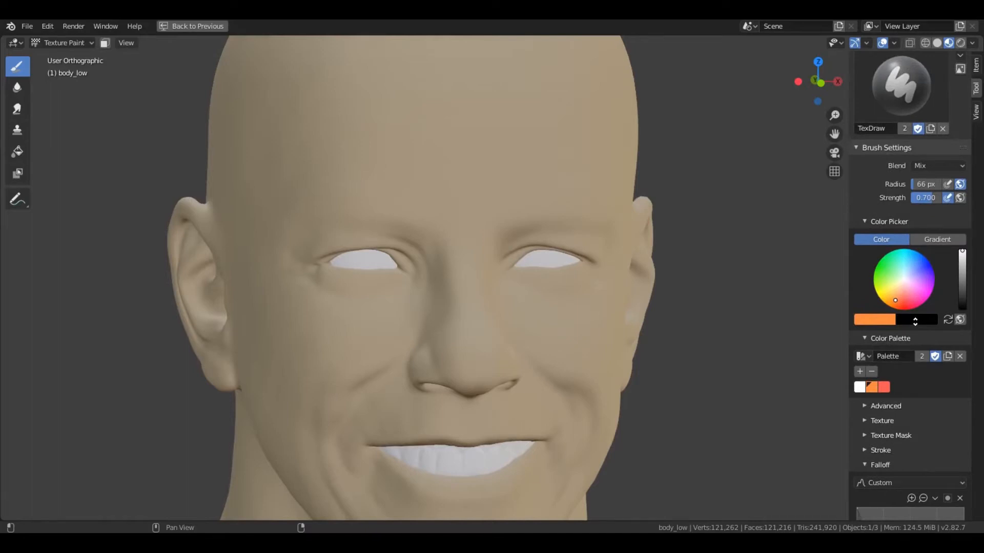
{"action": "middle_click_drag", "start_coordinate": [711, 313], "coordinate": [702, 308]}
{"action": "left_click", "coordinate": [936, 168]}
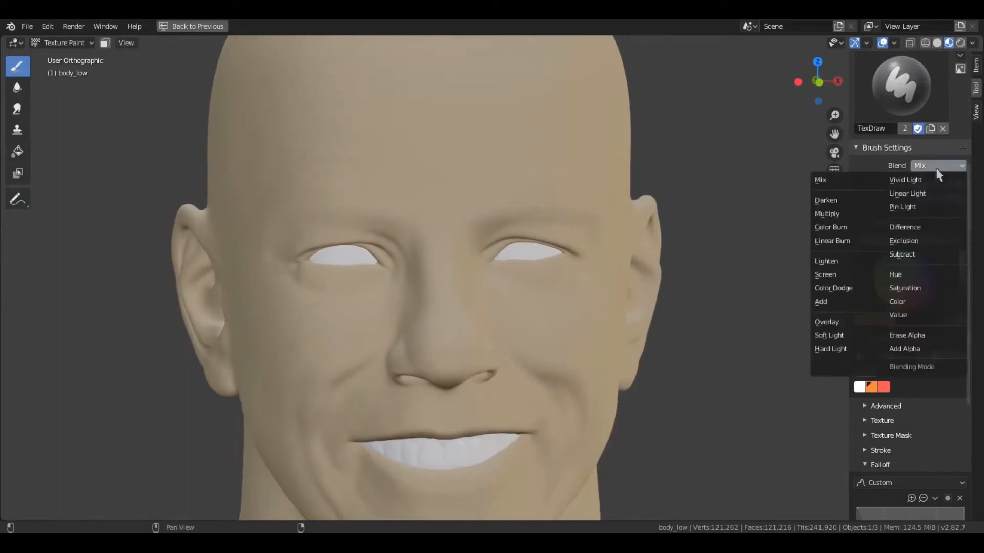
{"action": "left_click", "coordinate": [856, 210]}
Step: Switch the 3D viewport to Solid shading for a close-up of the nose and cheek
{"action": "mouse_move", "coordinate": [826, 234]}
{"action": "middle_mouse_down"}
{"action": "mouse_move", "coordinate": [670, 286]}
{"action": "mouse_move", "coordinate": [663, 340]}
{"action": "mouse_move", "coordinate": [513, 320]}
{"action": "mouse_move", "coordinate": [492, 351]}
{"action": "mouse_move", "coordinate": [423, 300]}
{"action": "mouse_move", "coordinate": [413, 307]}
{"action": "middle_mouse_up"}
{"action": "mouse_move", "coordinate": [411, 314]}
{"action": "middle_mouse_down", "text": "shift"}
{"action": "mouse_move", "coordinate": [472, 330]}
{"action": "mouse_move", "coordinate": [433, 360]}
{"action": "mouse_move", "coordinate": [381, 365]}
{"action": "mouse_move", "coordinate": [440, 351]}
{"action": "mouse_move", "coordinate": [400, 335]}
{"action": "mouse_move", "coordinate": [391, 314]}
{"action": "mouse_move", "coordinate": [411, 322]}
{"action": "middle_mouse_up", "text": "shift"}
{"action": "key", "text": "z"}
{"action": "left_click", "coordinate": [512, 321]}
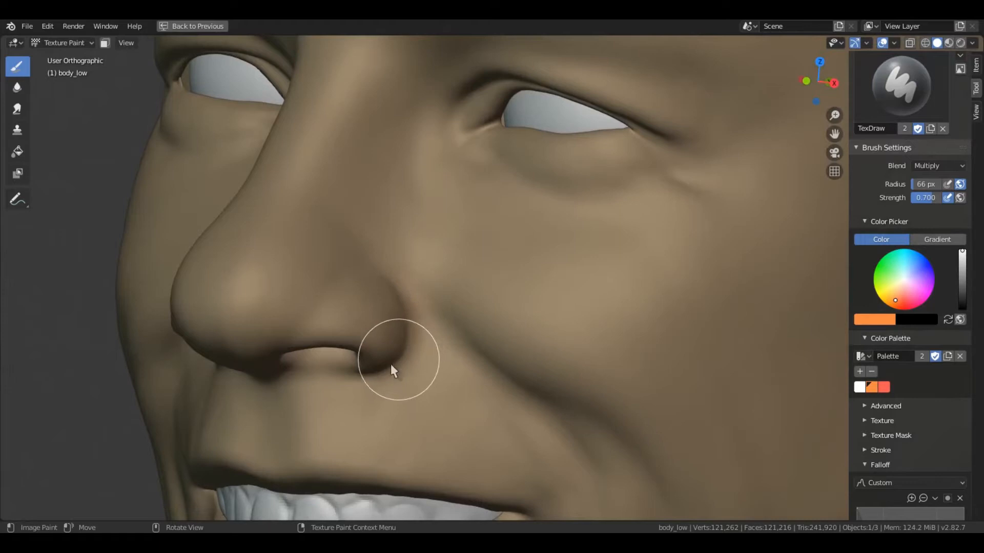
{"action": "mouse_move", "coordinate": [364, 368]}
{"action": "middle_mouse_down"}
{"action": "mouse_move", "coordinate": [392, 354]}
{"action": "mouse_move", "coordinate": [399, 339]}
{"action": "middle_mouse_up"}
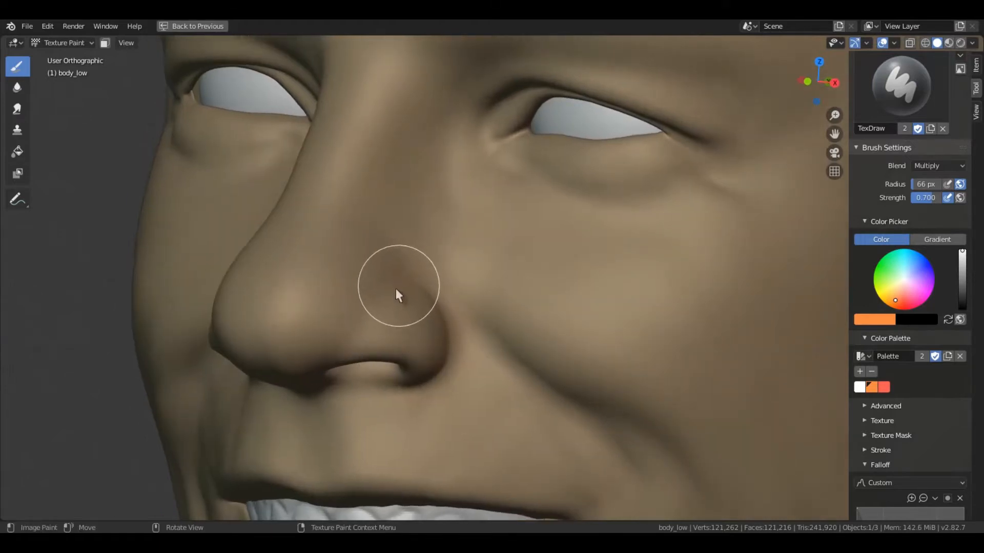
Step: Set the brush radius to 46 px and paint orange tone into the nostril crease and the folds under the eye
{"action": "mouse_move", "coordinate": [417, 292]}
{"action": "middle_mouse_down"}
{"action": "mouse_move", "coordinate": [409, 280]}
{"action": "mouse_move", "coordinate": [448, 344]}
{"action": "middle_mouse_up"}
{"action": "mouse_move", "coordinate": [481, 384]}
{"action": "middle_mouse_down"}
{"action": "mouse_move", "coordinate": [450, 344]}
{"action": "mouse_move", "coordinate": [452, 283]}
{"action": "mouse_move", "coordinate": [469, 387]}
{"action": "mouse_move", "coordinate": [467, 337]}
{"action": "mouse_move", "coordinate": [489, 325]}
{"action": "middle_mouse_up"}
{"action": "key", "text": "f"}
{"action": "left_click", "coordinate": [478, 330]}
{"action": "mouse_move", "coordinate": [589, 297]}
{"action": "left_mouse_down"}
{"action": "mouse_move", "coordinate": [521, 301]}
{"action": "mouse_move", "coordinate": [439, 261]}
{"action": "left_mouse_up"}
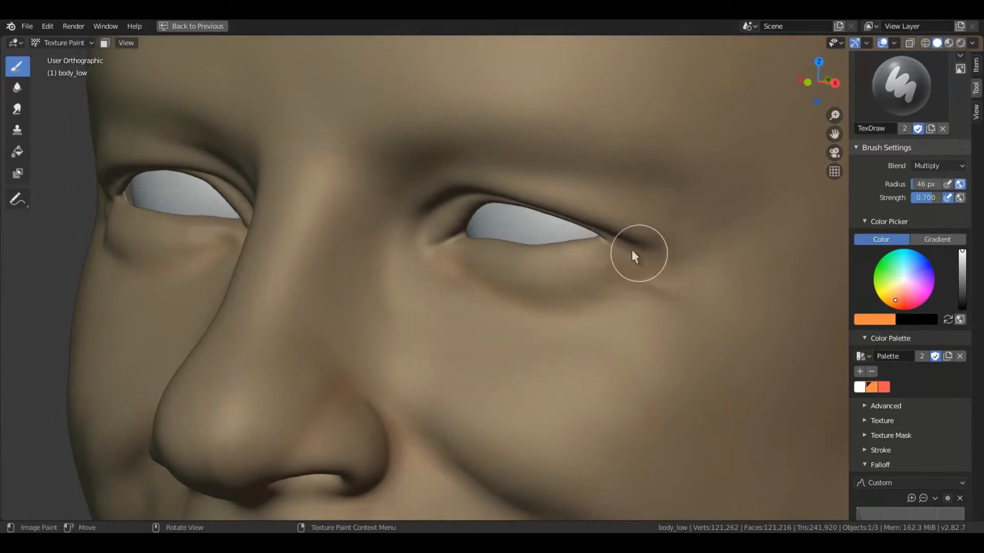
Step: Set the brush radius to 67 px and shade the area between the brow and the outer eye corner in orange
{"action": "mouse_move", "coordinate": [591, 228]}
{"action": "middle_mouse_down"}
{"action": "mouse_move", "coordinate": [588, 288]}
{"action": "mouse_move", "coordinate": [609, 289]}
{"action": "middle_mouse_up"}
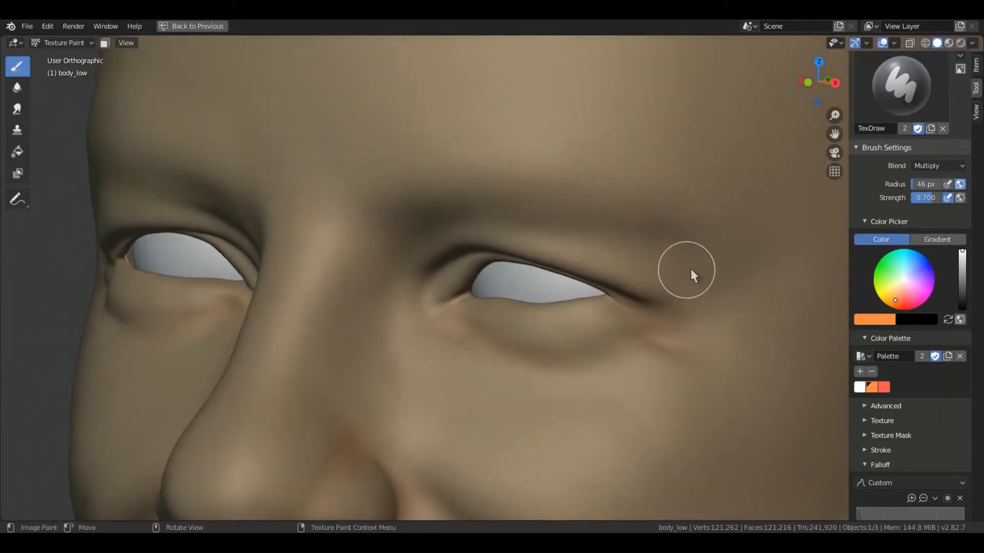
{"action": "key", "text": "f"}
{"action": "left_click", "coordinate": [712, 290]}
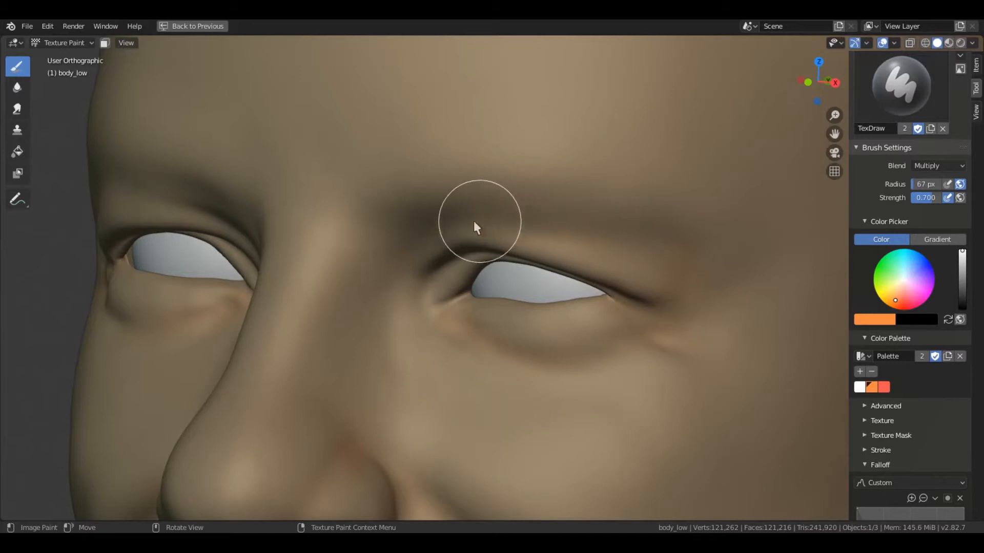
{"action": "middle_click_drag", "start_coordinate": [423, 238], "coordinate": [538, 268]}
Step: Set the brush radius to 34 px and paint the orange tone along the upper eyelid crease and the eye corners
{"action": "key", "text": "f"}
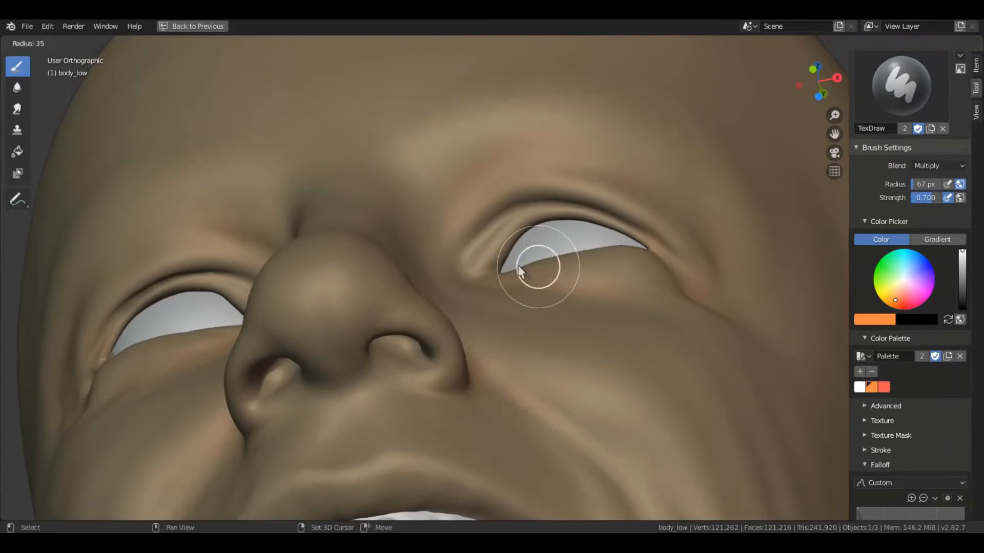
{"action": "left_click", "coordinate": [520, 265]}
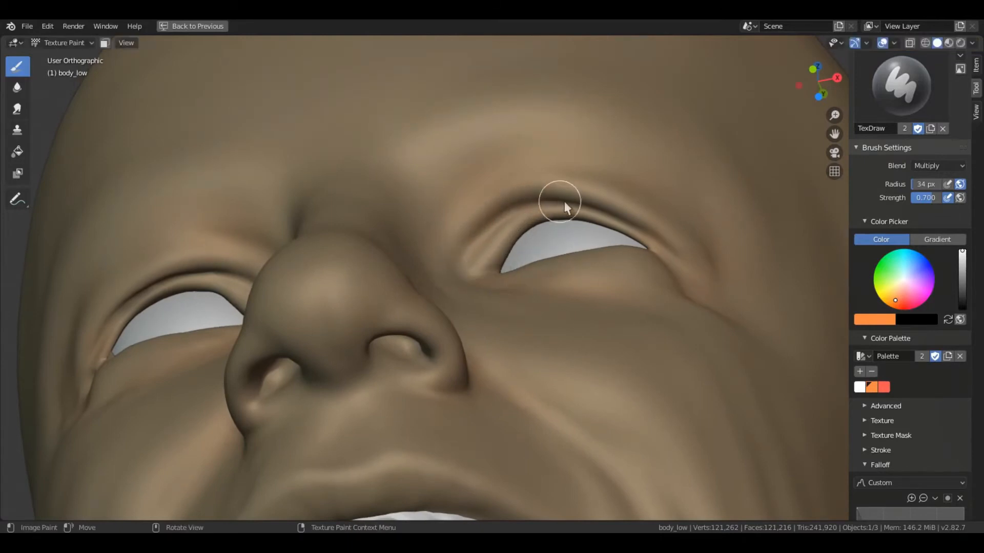
{"action": "left_click_drag", "start_coordinate": [656, 239], "coordinate": [638, 240]}
{"action": "middle_click_drag", "start_coordinate": [465, 275], "coordinate": [458, 365]}
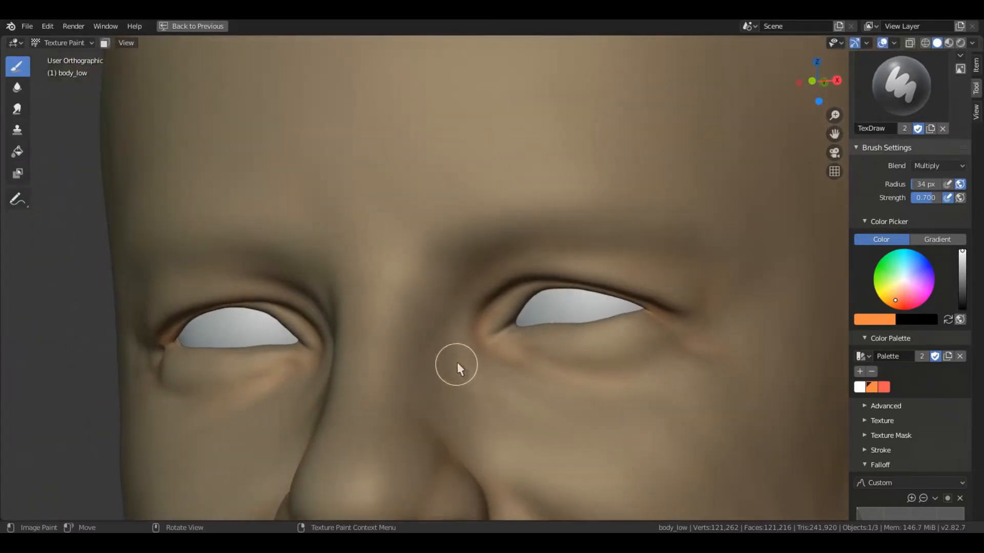
Step: Set the brush radius to 54 px and paint the groove between the nose and the upper lip
{"action": "middle_click_drag", "start_coordinate": [561, 404], "coordinate": [448, 297]}
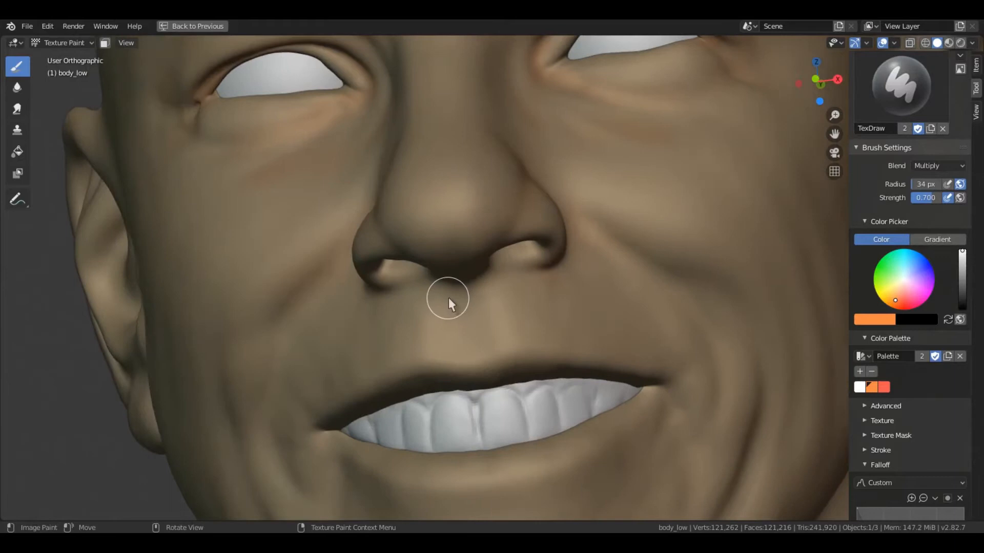
{"action": "key", "text": "f"}
{"action": "left_click", "coordinate": [464, 313]}
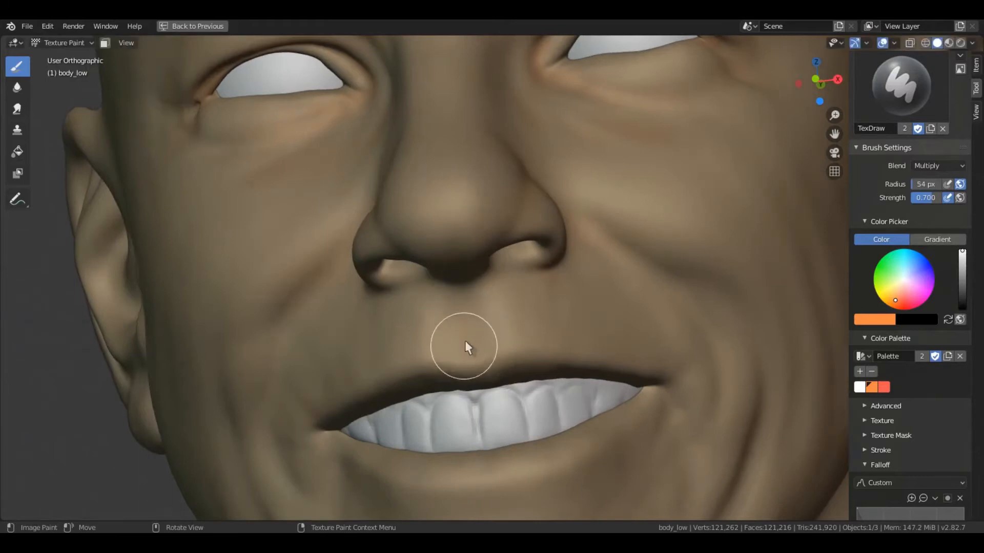
{"action": "middle_click_drag", "start_coordinate": [475, 281], "coordinate": [507, 270]}
{"action": "middle_click_drag", "start_coordinate": [451, 325], "coordinate": [567, 318]}
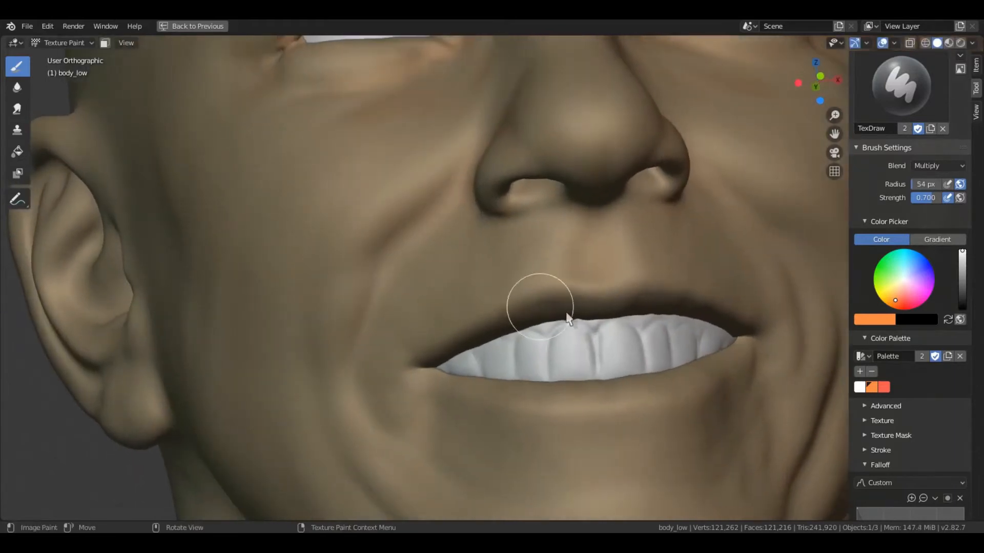
{"action": "scroll", "coordinate": [918, 445], "scroll_direction": "down", "scroll_amount": 8}
{"action": "left_click", "coordinate": [920, 481]}
{"action": "left_click", "coordinate": [922, 479]}
Step: Reduce the brush radius and paint orange shading along the smile fold from the nose down beside the mouth
{"action": "middle_click_drag", "start_coordinate": [549, 300], "coordinate": [549, 305]}
{"action": "middle_click_drag", "start_coordinate": [489, 298], "coordinate": [499, 292]}
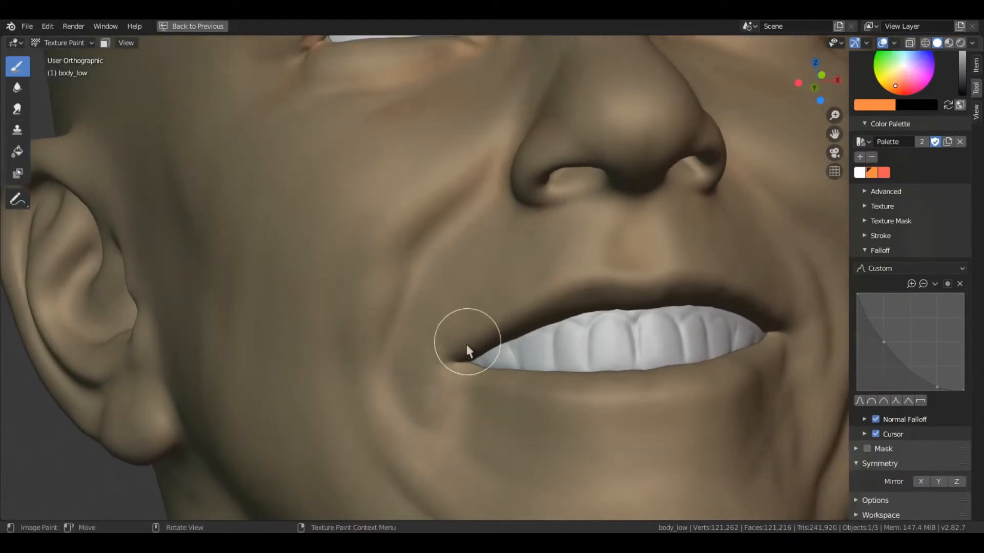
{"action": "key", "text": "f"}
{"action": "left_click", "coordinate": [456, 352]}
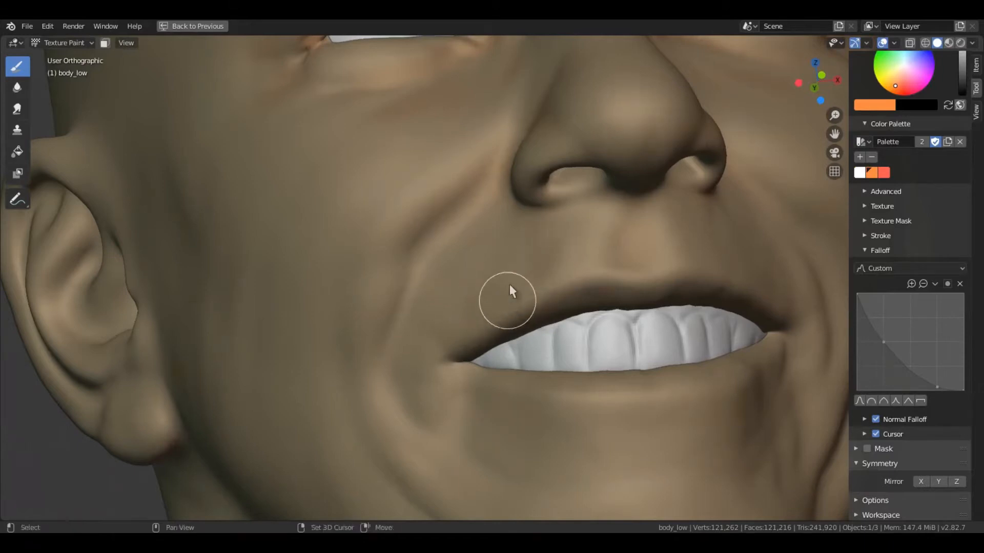
{"action": "middle_click_drag", "start_coordinate": [509, 286], "coordinate": [510, 257], "text": "shift"}
{"action": "mouse_move", "coordinate": [409, 290]}
{"action": "left_mouse_down"}
{"action": "mouse_move", "coordinate": [409, 359]}
{"action": "mouse_move", "coordinate": [435, 394]}
{"action": "left_mouse_up"}
{"action": "middle_click_drag", "start_coordinate": [411, 309], "coordinate": [420, 327], "text": "shift"}
{"action": "left_click_drag", "start_coordinate": [421, 327], "coordinate": [428, 257]}
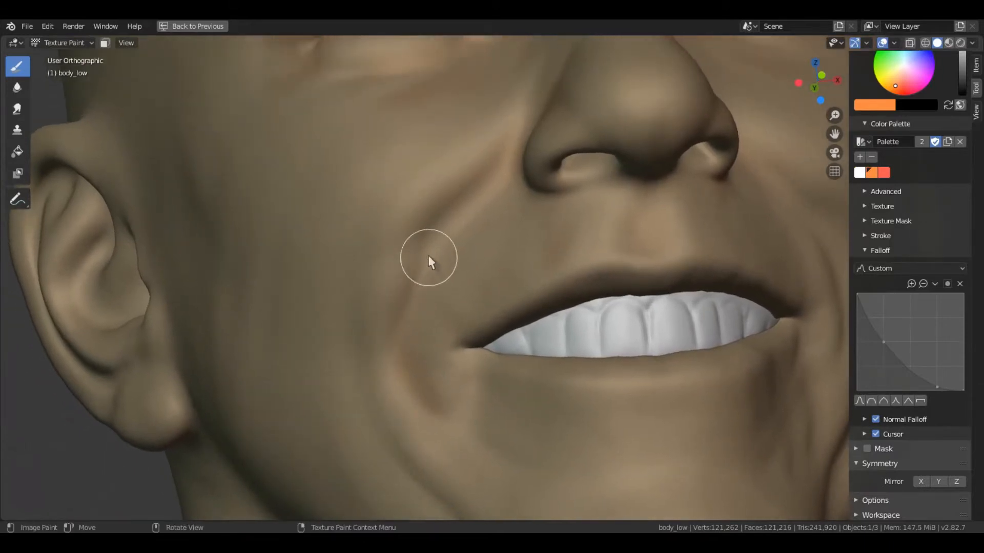
Step: Paint the skin just below the mouth corner and the outer cheek fold with the orange tone
{"action": "middle_click_drag", "start_coordinate": [448, 256], "coordinate": [460, 350], "text": "shift"}
{"action": "left_click_drag", "start_coordinate": [460, 344], "coordinate": [508, 378]}
{"action": "mouse_move", "coordinate": [477, 354]}
{"action": "middle_mouse_down", "text": "shift"}
{"action": "mouse_move", "coordinate": [507, 357]}
{"action": "mouse_move", "coordinate": [501, 329]}
{"action": "middle_mouse_up", "text": "shift"}
{"action": "middle_click_drag", "start_coordinate": [477, 362], "coordinate": [486, 376]}
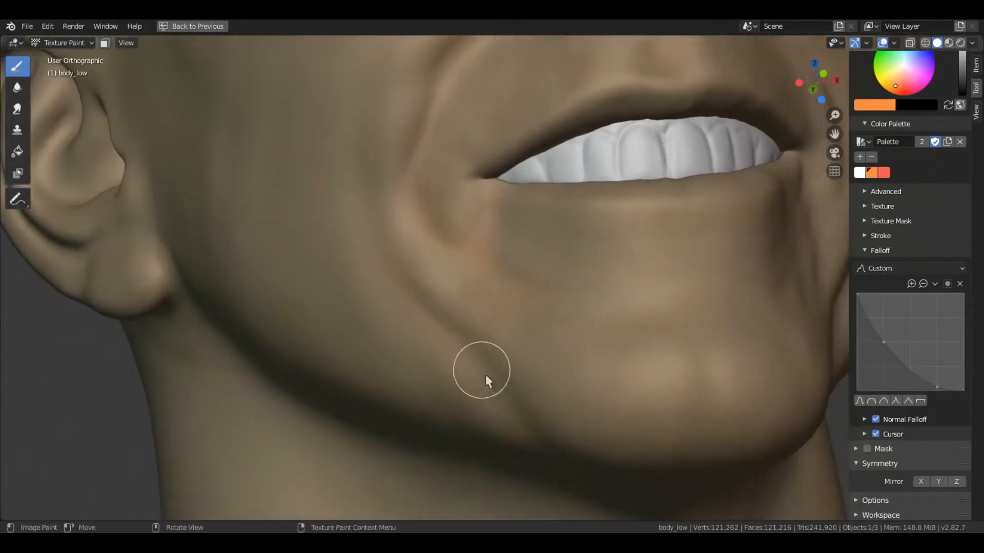
Step: Shade the fold running down to the jaw, the chin cleft and the area around the chin in orange
{"action": "middle_click_drag", "start_coordinate": [527, 424], "coordinate": [464, 324]}
{"action": "middle_click_drag", "start_coordinate": [450, 381], "coordinate": [492, 292]}
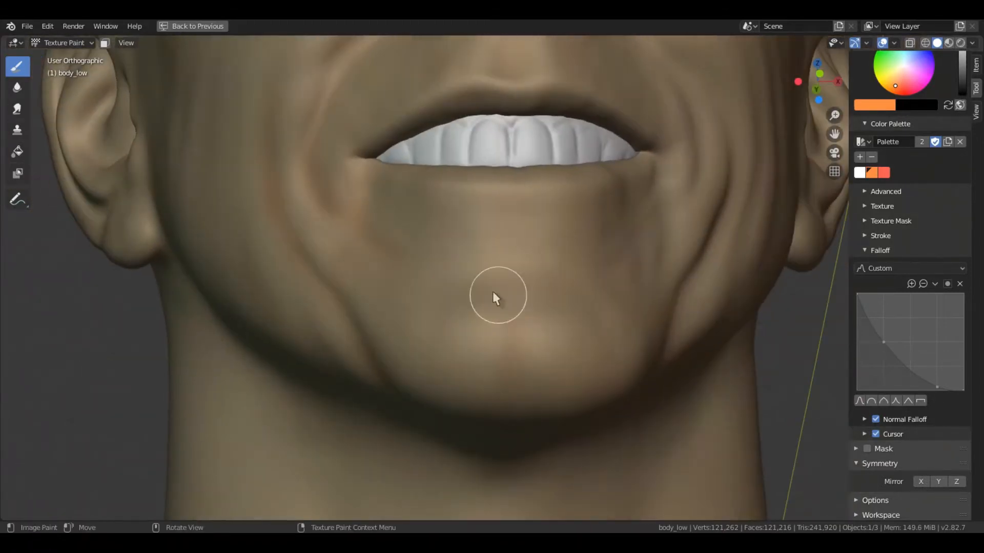
{"action": "middle_click_drag", "start_coordinate": [566, 269], "coordinate": [507, 274]}
{"action": "scroll", "coordinate": [487, 289], "scroll_direction": "up", "scroll_amount": 1}
Step: Paint the orange tone on the opposite mouth corner and along that side's smile fold
{"action": "middle_click_drag", "start_coordinate": [477, 173], "coordinate": [481, 207], "text": "shift"}
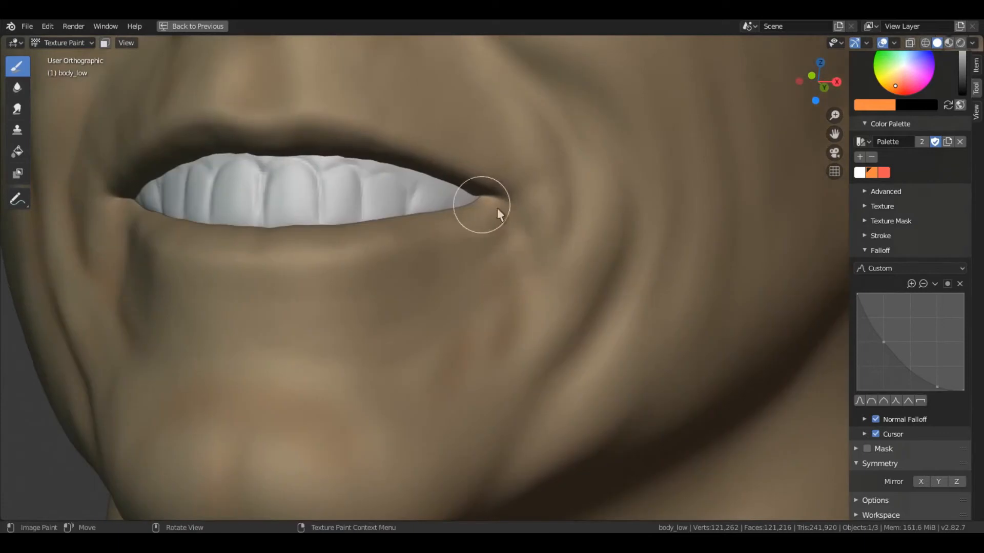
{"action": "middle_click_drag", "start_coordinate": [560, 164], "coordinate": [547, 203], "text": "shift"}
{"action": "middle_click_drag", "start_coordinate": [518, 165], "coordinate": [507, 267], "text": "shift"}
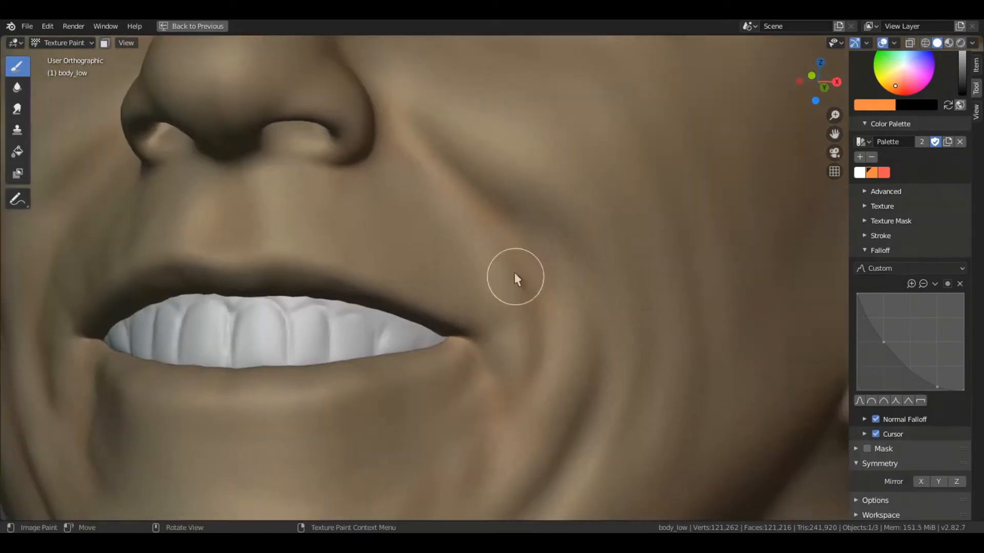
{"action": "middle_click_drag", "start_coordinate": [559, 297], "coordinate": [556, 223], "text": "shift"}
Step: Enlarge the brush and shade the outer cheek fold and the side of the chin down to the jawline
{"action": "scroll", "coordinate": [548, 267], "scroll_direction": "down", "scroll_amount": 1}
{"action": "mouse_move", "coordinate": [528, 361]}
{"action": "middle_mouse_down", "text": "shift"}
{"action": "mouse_move", "coordinate": [549, 300]}
{"action": "mouse_move", "coordinate": [544, 272]}
{"action": "middle_mouse_up", "text": "shift"}
{"action": "key", "text": "f"}
{"action": "left_click", "coordinate": [485, 342]}
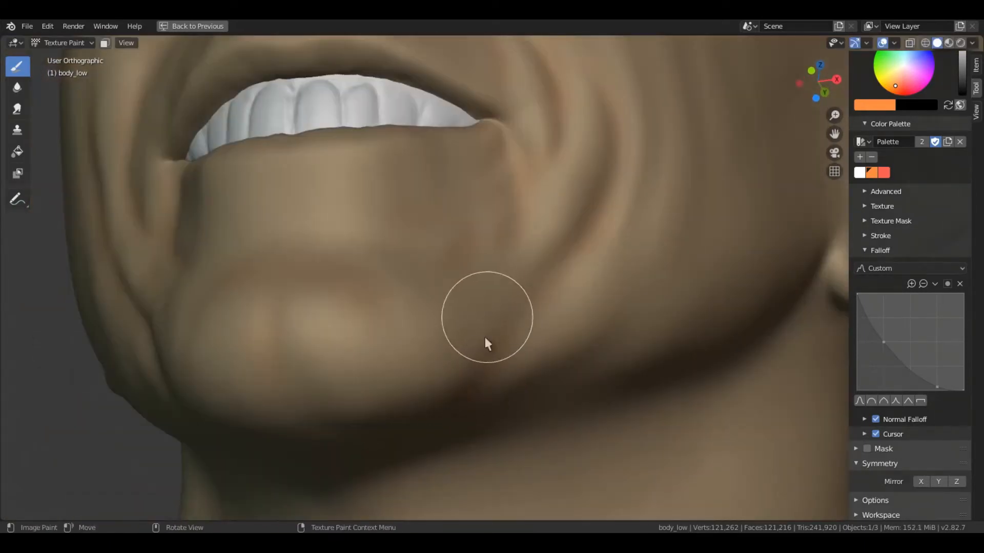
{"action": "middle_click_drag", "start_coordinate": [425, 384], "coordinate": [477, 338]}
Step: Continue the orange shading across the chin, jaw and cheeks from several angles
{"action": "middle_click_drag", "start_coordinate": [498, 258], "coordinate": [525, 282]}
{"action": "middle_click_drag", "start_coordinate": [421, 314], "coordinate": [509, 337]}
{"action": "middle_click_drag", "start_coordinate": [533, 241], "coordinate": [497, 289]}
{"action": "middle_click_drag", "start_coordinate": [465, 186], "coordinate": [498, 268]}
{"action": "middle_click_drag", "start_coordinate": [513, 197], "coordinate": [520, 242], "text": "shift"}
{"action": "middle_click_drag", "start_coordinate": [520, 160], "coordinate": [524, 173], "text": "shift"}
{"action": "scroll", "coordinate": [431, 274], "scroll_direction": "down", "scroll_amount": 3}
{"action": "scroll", "coordinate": [401, 310], "scroll_direction": "up", "scroll_amount": 2}
Step: Turn on X mirror symmetry for the brush and shade the cheeks, temples and brows symmetrically
{"action": "left_click", "coordinate": [921, 481]}
{"action": "middle_click_drag", "start_coordinate": [569, 374], "coordinate": [579, 276], "text": "shift"}
{"action": "middle_click_drag", "start_coordinate": [471, 384], "coordinate": [512, 292]}
{"action": "mouse_move", "coordinate": [454, 318]}
{"action": "middle_mouse_down"}
{"action": "mouse_move", "coordinate": [432, 279]}
{"action": "mouse_move", "coordinate": [523, 340]}
{"action": "mouse_move", "coordinate": [602, 317]}
{"action": "mouse_move", "coordinate": [613, 282]}
{"action": "middle_mouse_up"}
{"action": "mouse_move", "coordinate": [530, 299]}
{"action": "middle_mouse_down"}
{"action": "mouse_move", "coordinate": [619, 254]}
{"action": "mouse_move", "coordinate": [547, 333]}
{"action": "mouse_move", "coordinate": [523, 343]}
{"action": "mouse_move", "coordinate": [527, 272]}
{"action": "mouse_move", "coordinate": [544, 360]}
{"action": "mouse_move", "coordinate": [451, 369]}
{"action": "mouse_move", "coordinate": [442, 313]}
{"action": "mouse_move", "coordinate": [440, 329]}
{"action": "mouse_move", "coordinate": [451, 329]}
{"action": "mouse_move", "coordinate": [432, 355]}
{"action": "mouse_move", "coordinate": [530, 376]}
{"action": "mouse_move", "coordinate": [521, 353]}
{"action": "mouse_move", "coordinate": [549, 296]}
{"action": "mouse_move", "coordinate": [545, 320]}
{"action": "mouse_move", "coordinate": [545, 261]}
{"action": "mouse_move", "coordinate": [542, 336]}
{"action": "mouse_move", "coordinate": [478, 343]}
{"action": "mouse_move", "coordinate": [521, 328]}
{"action": "mouse_move", "coordinate": [558, 348]}
{"action": "middle_mouse_up"}
{"action": "middle_click_drag", "start_coordinate": [609, 282], "coordinate": [512, 186]}
Step: Reduce the brush radius and paint a darker orange tone into the upper eyelid crease and outer eye corner
{"action": "scroll", "coordinate": [571, 256], "scroll_direction": "up", "scroll_amount": 6}
{"action": "key", "text": "f"}
{"action": "left_click", "coordinate": [593, 305]}
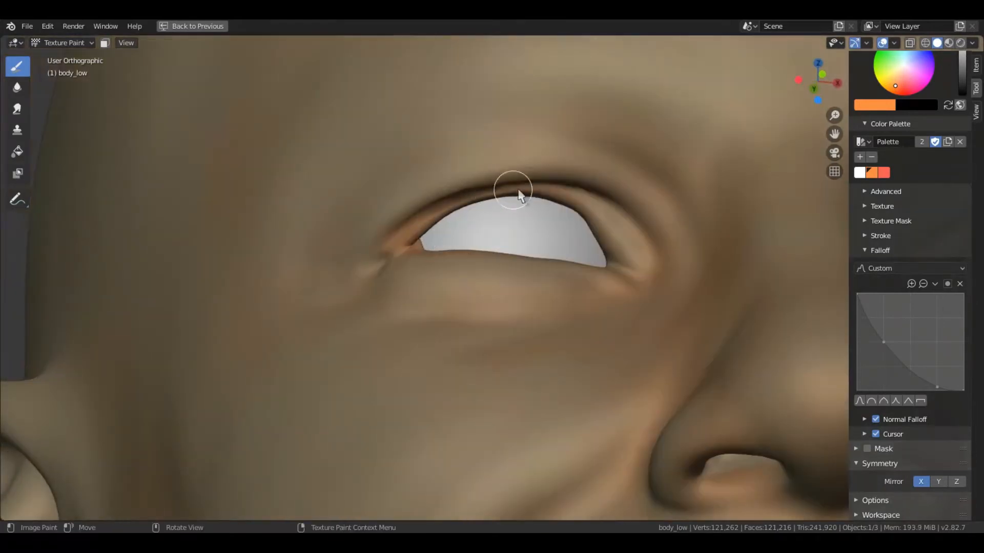
Step: Paint the orange tone inside and behind the ear and on the skin surrounding it
{"action": "scroll", "coordinate": [551, 270], "scroll_direction": "down", "scroll_amount": 4}
{"action": "middle_click_drag", "start_coordinate": [551, 271], "coordinate": [614, 266]}
{"action": "scroll", "coordinate": [556, 246], "scroll_direction": "up", "scroll_amount": 4}
{"action": "scroll", "coordinate": [558, 242], "scroll_direction": "down", "scroll_amount": 4}
{"action": "scroll", "coordinate": [574, 259], "scroll_direction": "up", "scroll_amount": 3}
{"action": "scroll", "coordinate": [558, 251], "scroll_direction": "down", "scroll_amount": 2}
{"action": "middle_click_drag", "start_coordinate": [549, 248], "coordinate": [500, 301]}
{"action": "scroll", "coordinate": [469, 242], "scroll_direction": "up", "scroll_amount": 3}
{"action": "scroll", "coordinate": [468, 239], "scroll_direction": "down", "scroll_amount": 2}
{"action": "middle_click_drag", "start_coordinate": [468, 236], "coordinate": [298, 304]}
{"action": "scroll", "coordinate": [299, 306], "scroll_direction": "up", "scroll_amount": 3}
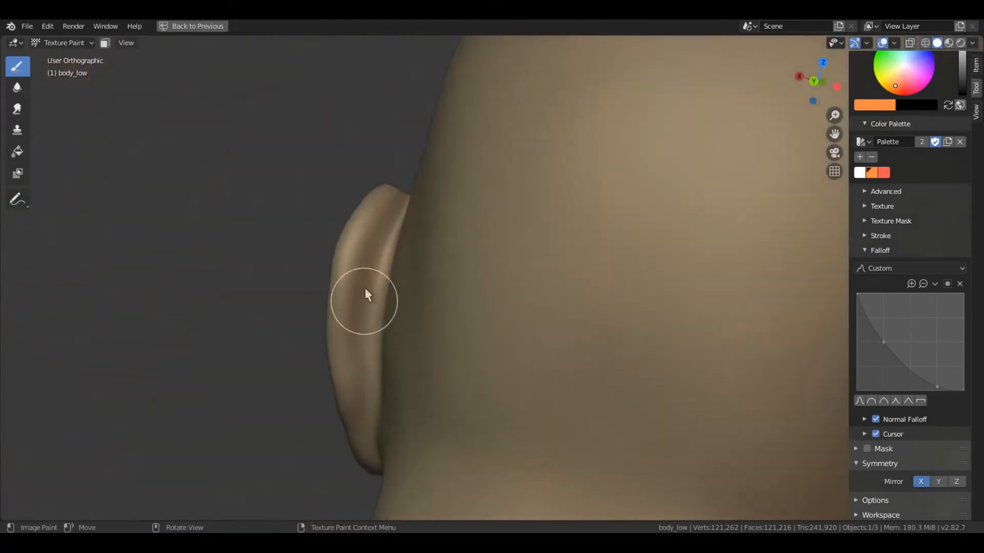
{"action": "middle_click_drag", "start_coordinate": [365, 359], "coordinate": [532, 279]}
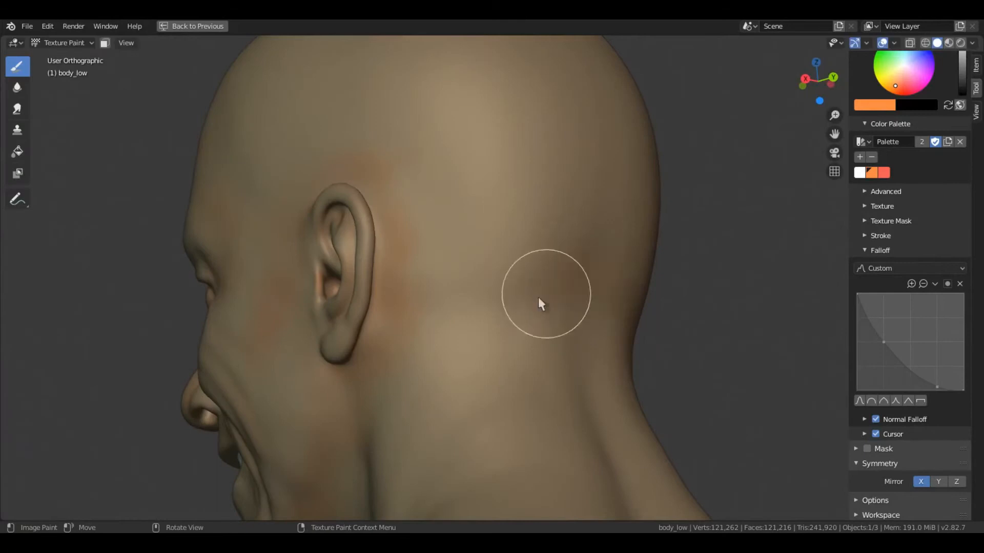
Step: Shade the side and back of the skull behind the ear with soft orange strokes
{"action": "middle_click_drag", "start_coordinate": [466, 248], "coordinate": [493, 288]}
{"action": "middle_click_drag", "start_coordinate": [589, 324], "coordinate": [320, 316]}
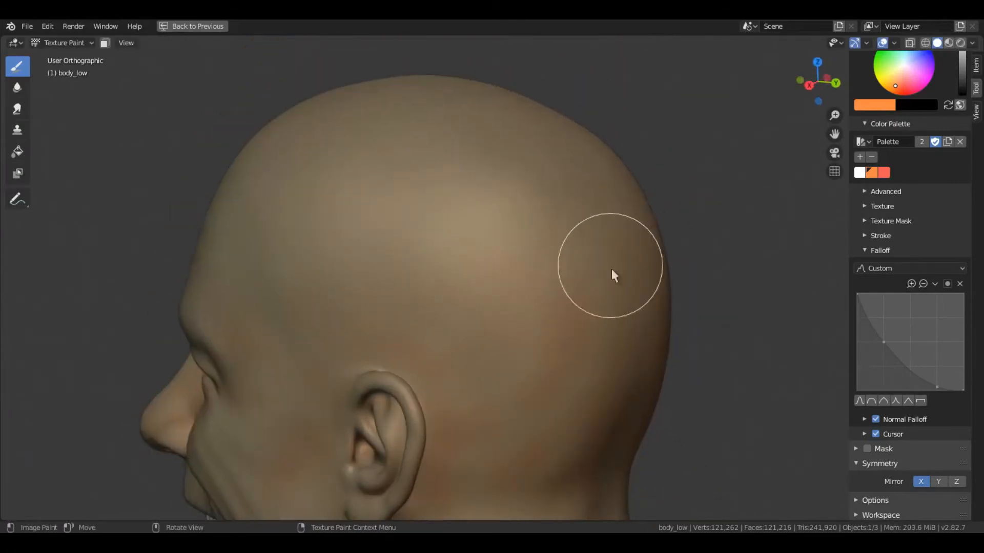
{"action": "middle_click_drag", "start_coordinate": [612, 272], "coordinate": [406, 338]}
Step: Paint orange shading over the neck, collarbones, shoulders and along the spine of the back
{"action": "middle_click_drag", "start_coordinate": [395, 384], "coordinate": [446, 371]}
{"action": "middle_click_drag", "start_coordinate": [416, 322], "coordinate": [470, 280]}
{"action": "middle_click_drag", "start_coordinate": [538, 334], "coordinate": [671, 334]}
{"action": "middle_click_drag", "start_coordinate": [595, 424], "coordinate": [592, 328]}
{"action": "middle_click_drag", "start_coordinate": [565, 232], "coordinate": [496, 402]}
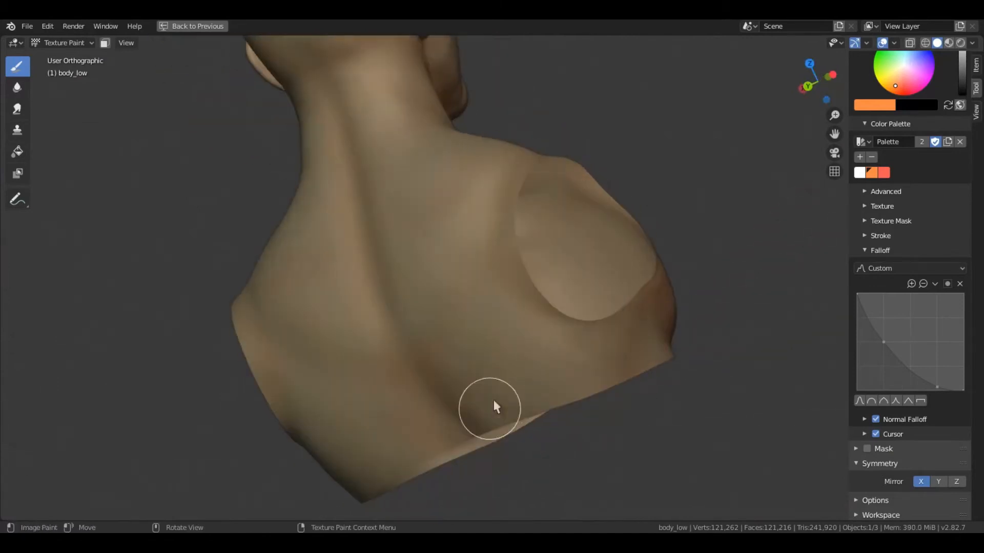
Step: Bring the bust to a front view and switch the viewport to Material Preview shading
{"action": "mouse_move", "coordinate": [562, 397]}
{"action": "middle_mouse_down"}
{"action": "mouse_move", "coordinate": [481, 391]}
{"action": "mouse_move", "coordinate": [505, 342]}
{"action": "mouse_move", "coordinate": [465, 307]}
{"action": "mouse_move", "coordinate": [475, 346]}
{"action": "mouse_move", "coordinate": [539, 345]}
{"action": "mouse_move", "coordinate": [453, 372]}
{"action": "middle_mouse_up"}
{"action": "key", "text": "z"}
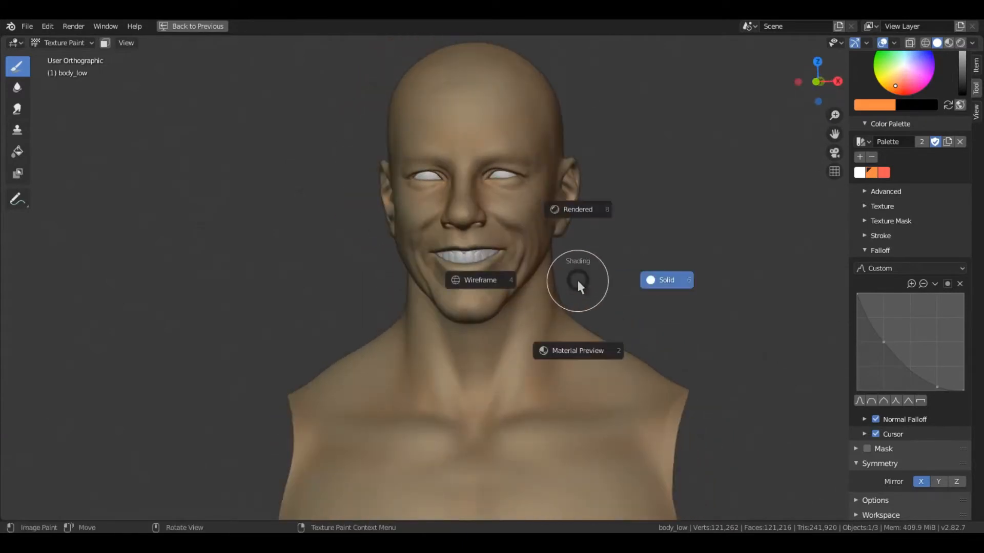
{"action": "left_click", "coordinate": [582, 350]}
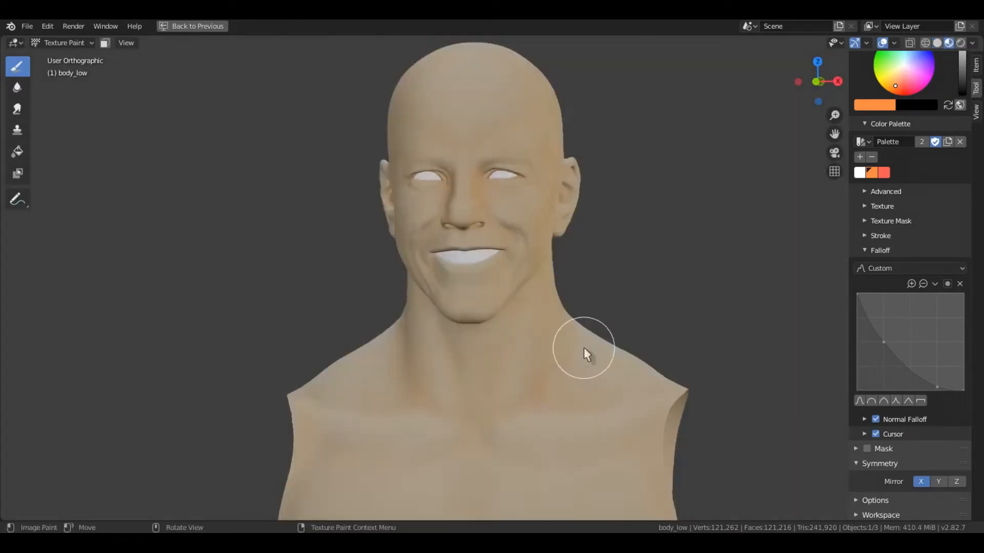
Step: Resize the brush and paint the lower lip along the teeth with the orange tone
{"action": "mouse_move", "coordinate": [550, 302]}
{"action": "middle_mouse_down"}
{"action": "mouse_move", "coordinate": [481, 268]}
{"action": "mouse_move", "coordinate": [534, 308]}
{"action": "mouse_move", "coordinate": [492, 279]}
{"action": "mouse_move", "coordinate": [486, 260]}
{"action": "middle_mouse_up"}
{"action": "scroll", "coordinate": [514, 261], "scroll_direction": "up", "scroll_amount": 3}
{"action": "middle_click_drag", "start_coordinate": [461, 337], "coordinate": [500, 324], "text": "shift"}
{"action": "mouse_move", "coordinate": [499, 340]}
{"action": "middle_mouse_down", "text": "ctrl"}
{"action": "mouse_move", "coordinate": [497, 326]}
{"action": "mouse_move", "coordinate": [447, 312]}
{"action": "mouse_move", "coordinate": [498, 358]}
{"action": "mouse_move", "coordinate": [491, 349]}
{"action": "mouse_move", "coordinate": [535, 348]}
{"action": "middle_mouse_up", "text": "ctrl"}
{"action": "key", "text": "f"}
{"action": "left_click", "coordinate": [491, 351]}
{"action": "left_click_drag", "start_coordinate": [481, 346], "coordinate": [507, 330]}
{"action": "mouse_move", "coordinate": [507, 330]}
{"action": "middle_mouse_down"}
{"action": "mouse_move", "coordinate": [531, 293]}
{"action": "mouse_move", "coordinate": [529, 249]}
{"action": "mouse_move", "coordinate": [540, 328]}
{"action": "mouse_move", "coordinate": [484, 368]}
{"action": "mouse_move", "coordinate": [503, 399]}
{"action": "mouse_move", "coordinate": [533, 407]}
{"action": "mouse_move", "coordinate": [510, 390]}
{"action": "mouse_move", "coordinate": [515, 368]}
{"action": "mouse_move", "coordinate": [560, 354]}
{"action": "mouse_move", "coordinate": [471, 347]}
{"action": "middle_mouse_up"}
Step: Deepen the orange shading around the nose and cheek, under the earlobe and along the underside of the jaw
{"action": "mouse_move", "coordinate": [507, 349]}
{"action": "middle_mouse_down"}
{"action": "mouse_move", "coordinate": [520, 290]}
{"action": "mouse_move", "coordinate": [516, 299]}
{"action": "mouse_move", "coordinate": [509, 243]}
{"action": "middle_mouse_up"}
{"action": "mouse_move", "coordinate": [562, 344]}
{"action": "middle_mouse_down"}
{"action": "mouse_move", "coordinate": [456, 386]}
{"action": "mouse_move", "coordinate": [555, 285]}
{"action": "mouse_move", "coordinate": [527, 231]}
{"action": "mouse_move", "coordinate": [530, 279]}
{"action": "middle_mouse_up"}
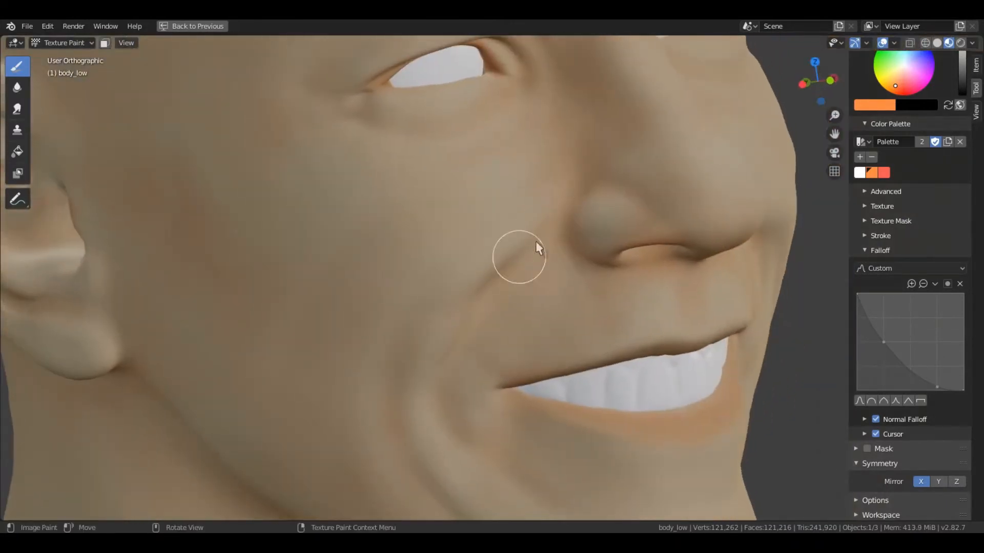
{"action": "middle_click_drag", "start_coordinate": [536, 241], "coordinate": [457, 329]}
{"action": "mouse_move", "coordinate": [540, 255]}
{"action": "middle_mouse_down"}
{"action": "mouse_move", "coordinate": [500, 256]}
{"action": "mouse_move", "coordinate": [531, 282]}
{"action": "mouse_move", "coordinate": [530, 347]}
{"action": "mouse_move", "coordinate": [536, 310]}
{"action": "middle_mouse_up"}
{"action": "mouse_move", "coordinate": [546, 346]}
{"action": "middle_mouse_down"}
{"action": "mouse_move", "coordinate": [551, 321]}
{"action": "mouse_move", "coordinate": [538, 351]}
{"action": "mouse_move", "coordinate": [474, 253]}
{"action": "mouse_move", "coordinate": [495, 417]}
{"action": "mouse_move", "coordinate": [437, 342]}
{"action": "mouse_move", "coordinate": [509, 266]}
{"action": "mouse_move", "coordinate": [475, 268]}
{"action": "mouse_move", "coordinate": [520, 330]}
{"action": "mouse_move", "coordinate": [523, 307]}
{"action": "mouse_move", "coordinate": [393, 323]}
{"action": "mouse_move", "coordinate": [435, 363]}
{"action": "mouse_move", "coordinate": [510, 336]}
{"action": "mouse_move", "coordinate": [509, 379]}
{"action": "mouse_move", "coordinate": [451, 355]}
{"action": "mouse_move", "coordinate": [461, 329]}
{"action": "mouse_move", "coordinate": [420, 297]}
{"action": "mouse_move", "coordinate": [564, 266]}
{"action": "middle_mouse_up"}
{"action": "mouse_move", "coordinate": [490, 220]}
{"action": "middle_mouse_down"}
{"action": "mouse_move", "coordinate": [517, 239]}
{"action": "mouse_move", "coordinate": [469, 189]}
{"action": "mouse_move", "coordinate": [504, 241]}
{"action": "mouse_move", "coordinate": [482, 305]}
{"action": "mouse_move", "coordinate": [453, 282]}
{"action": "mouse_move", "coordinate": [374, 321]}
{"action": "mouse_move", "coordinate": [483, 333]}
{"action": "middle_mouse_up"}
{"action": "mouse_move", "coordinate": [377, 355]}
{"action": "middle_mouse_down"}
{"action": "mouse_move", "coordinate": [461, 351]}
{"action": "mouse_move", "coordinate": [520, 312]}
{"action": "mouse_move", "coordinate": [500, 249]}
{"action": "mouse_move", "coordinate": [509, 256]}
{"action": "mouse_move", "coordinate": [466, 281]}
{"action": "mouse_move", "coordinate": [474, 252]}
{"action": "mouse_move", "coordinate": [484, 321]}
{"action": "mouse_move", "coordinate": [475, 257]}
{"action": "mouse_move", "coordinate": [433, 408]}
{"action": "mouse_move", "coordinate": [441, 334]}
{"action": "mouse_move", "coordinate": [496, 311]}
{"action": "mouse_move", "coordinate": [484, 343]}
{"action": "middle_mouse_up"}
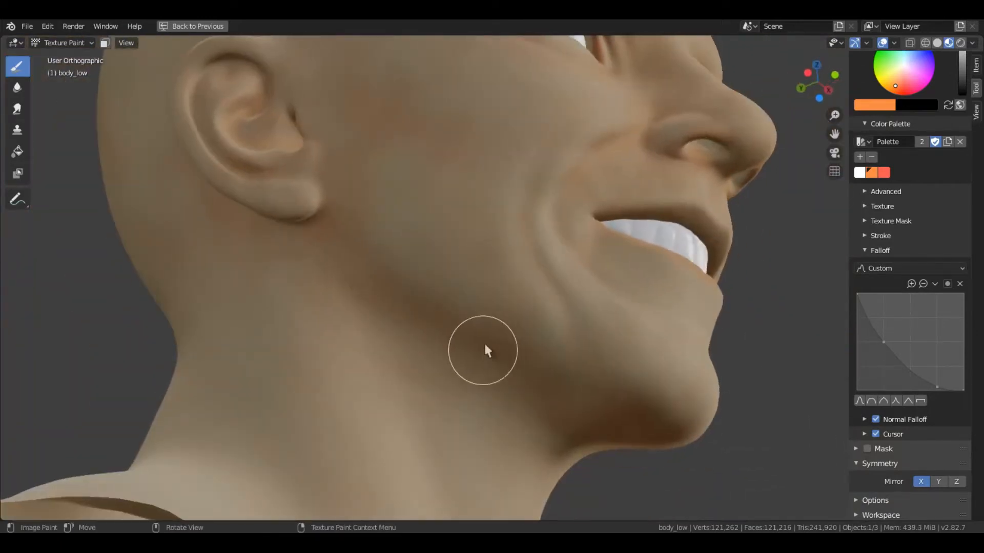
Step: Check the mouth, chin and cheek shading from both sides and turn X mirror symmetry back on
{"action": "middle_click_drag", "start_coordinate": [545, 334], "coordinate": [524, 256]}
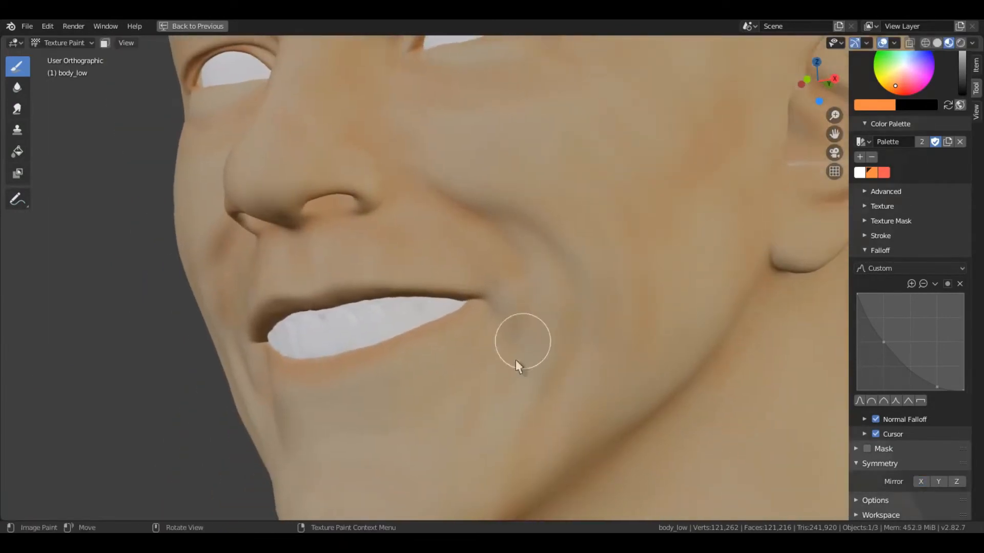
{"action": "middle_click_drag", "start_coordinate": [515, 360], "coordinate": [543, 303]}
{"action": "middle_click_drag", "start_coordinate": [487, 389], "coordinate": [570, 326]}
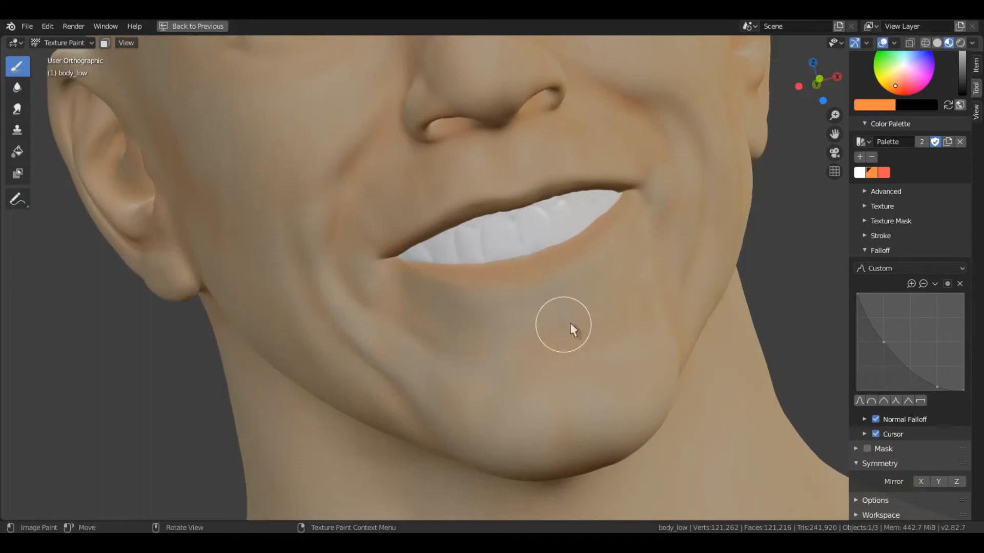
{"action": "middle_click_drag", "start_coordinate": [543, 285], "coordinate": [589, 307]}
{"action": "left_click", "coordinate": [920, 482]}
Step: Paint orange tones on the jawline, neck, collarbones and front of the shoulders with a larger brush
{"action": "middle_click_drag", "start_coordinate": [517, 298], "coordinate": [613, 191]}
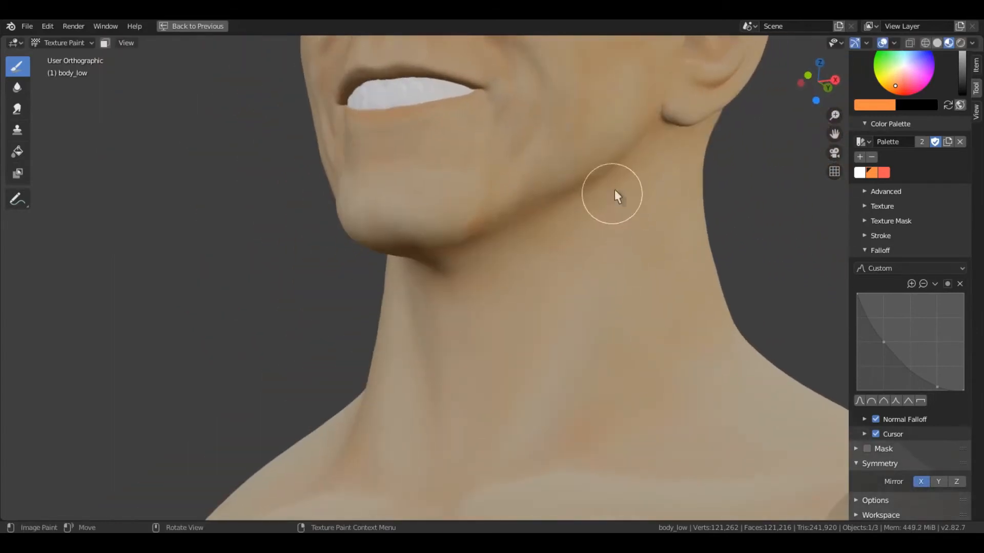
{"action": "middle_click_drag", "start_coordinate": [562, 284], "coordinate": [462, 389]}
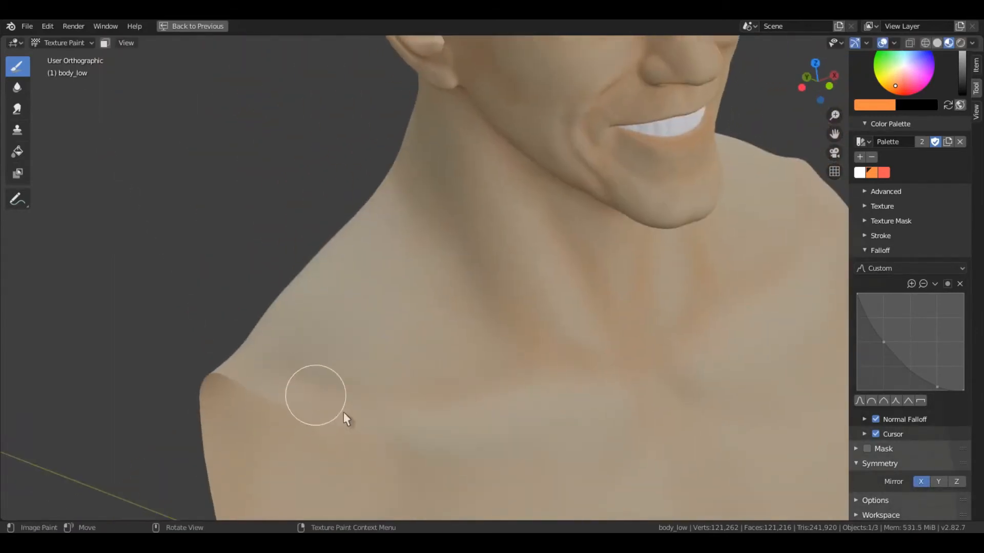
{"action": "middle_click_drag", "start_coordinate": [379, 353], "coordinate": [406, 276]}
{"action": "middle_click_drag", "start_coordinate": [459, 302], "coordinate": [588, 335]}
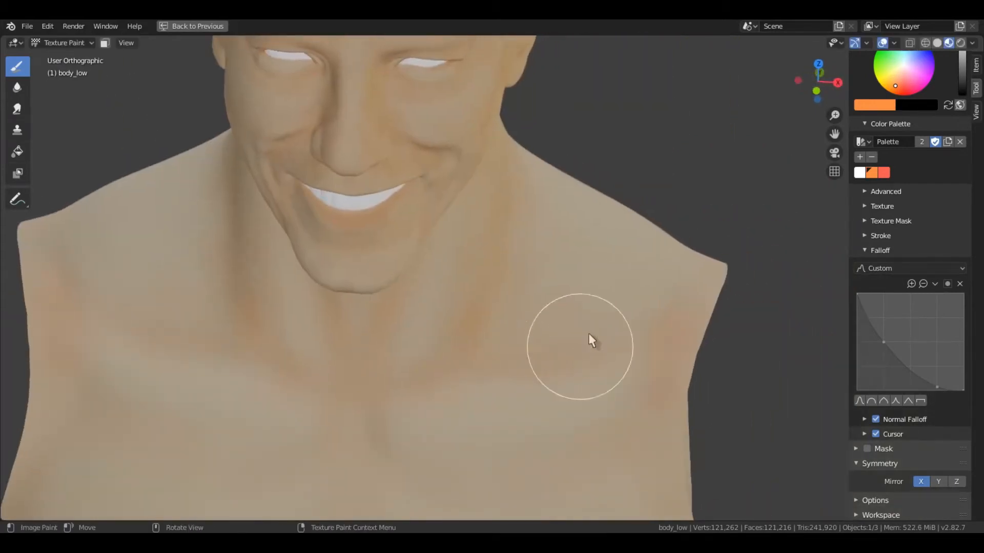
{"action": "mouse_move", "coordinate": [612, 253]}
{"action": "middle_mouse_down"}
{"action": "mouse_move", "coordinate": [544, 361]}
{"action": "mouse_move", "coordinate": [492, 256]}
{"action": "mouse_move", "coordinate": [440, 300]}
{"action": "mouse_move", "coordinate": [384, 307]}
{"action": "mouse_move", "coordinate": [409, 295]}
{"action": "mouse_move", "coordinate": [391, 386]}
{"action": "mouse_move", "coordinate": [560, 398]}
{"action": "mouse_move", "coordinate": [531, 345]}
{"action": "middle_mouse_up"}
Step: Switch the viewport to Solid shading and multiply the orange tone into the upper chest and sternum area
{"action": "key", "text": "z"}
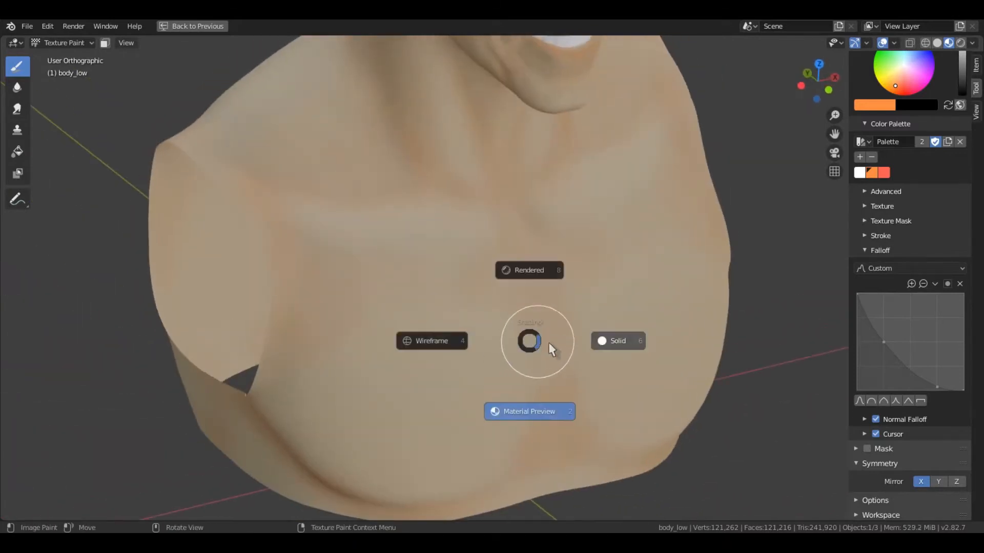
{"action": "left_click", "coordinate": [610, 340]}
{"action": "scroll", "coordinate": [507, 340], "scroll_direction": "up", "scroll_amount": 2}
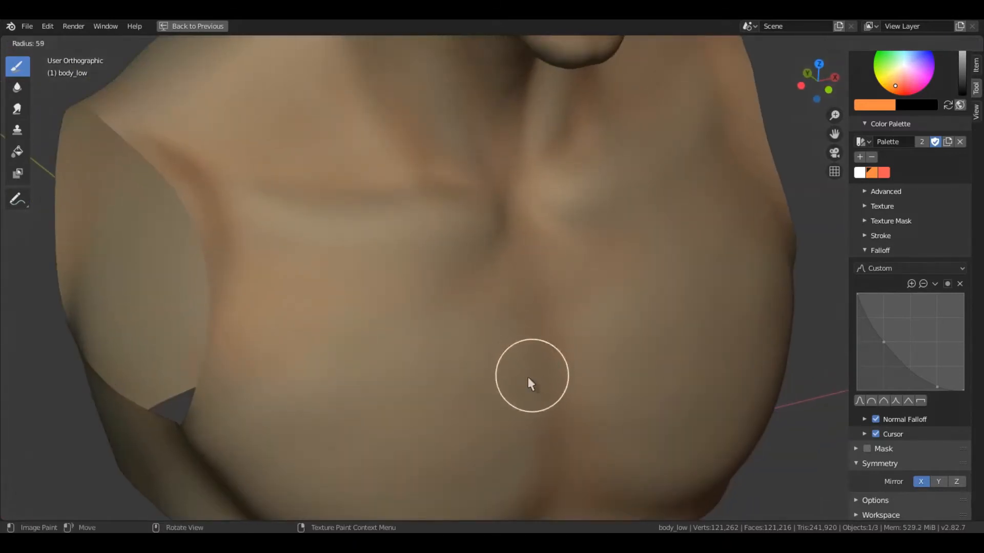
{"action": "mouse_move", "coordinate": [519, 378]}
{"action": "middle_mouse_down"}
{"action": "mouse_move", "coordinate": [544, 367]}
{"action": "mouse_move", "coordinate": [543, 380]}
{"action": "mouse_move", "coordinate": [468, 383]}
{"action": "middle_mouse_up"}
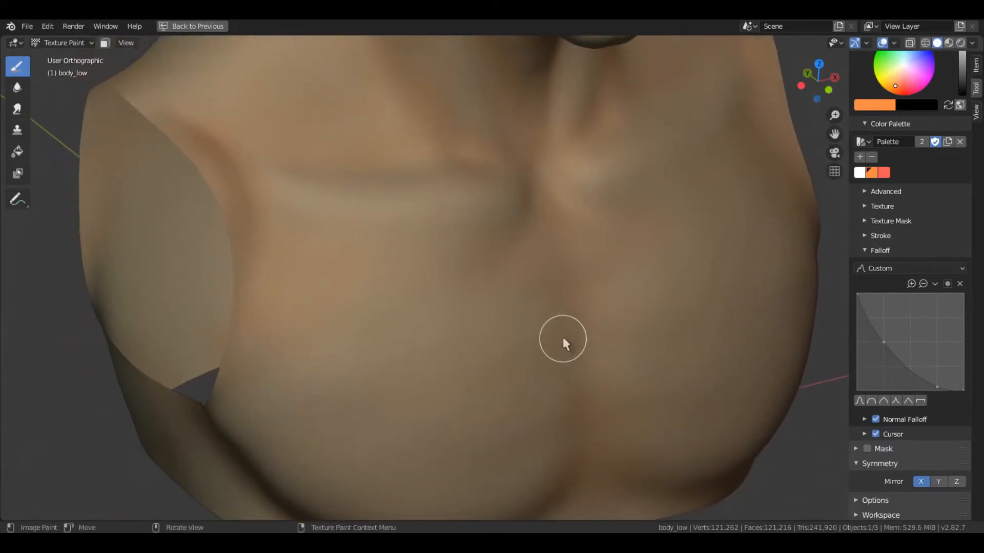
{"action": "middle_click_drag", "start_coordinate": [551, 291], "coordinate": [541, 290], "text": "ctrl"}
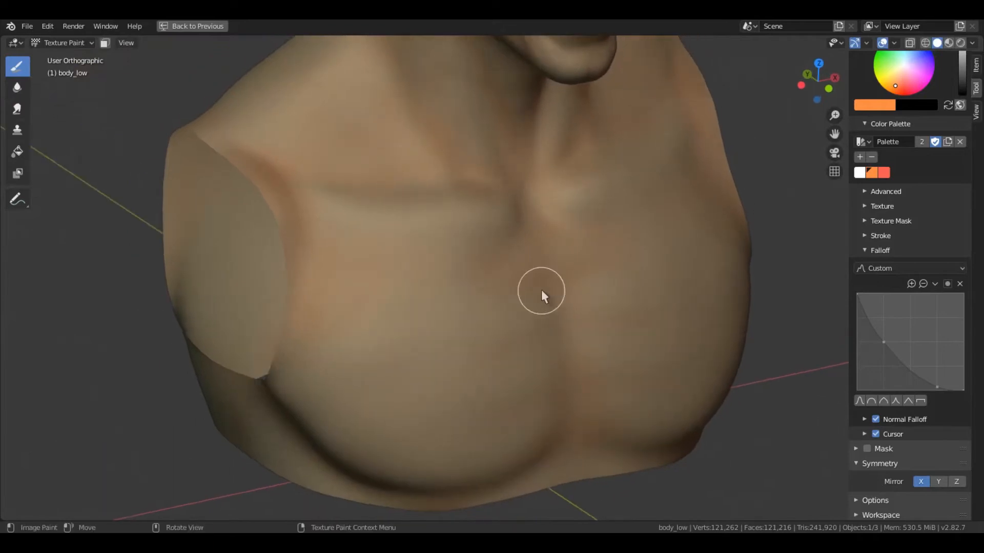
Step: Return to Material Preview shading and paint orange tones between and beneath the pectorals with a resized brush
{"action": "key", "text": "z"}
{"action": "left_click", "coordinate": [574, 378]}
{"action": "mouse_move", "coordinate": [524, 388]}
{"action": "middle_mouse_down"}
{"action": "mouse_move", "coordinate": [521, 351]}
{"action": "mouse_move", "coordinate": [518, 376]}
{"action": "mouse_move", "coordinate": [544, 368]}
{"action": "mouse_move", "coordinate": [532, 377]}
{"action": "middle_mouse_up"}
{"action": "key", "text": "f"}
{"action": "left_click", "coordinate": [531, 379]}
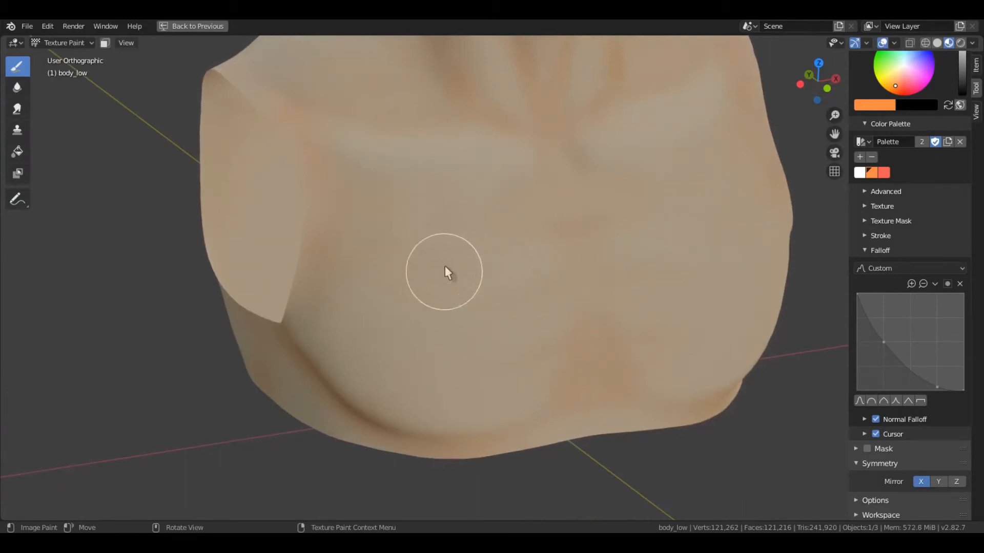
{"action": "key", "text": "f"}
{"action": "left_click", "coordinate": [347, 350]}
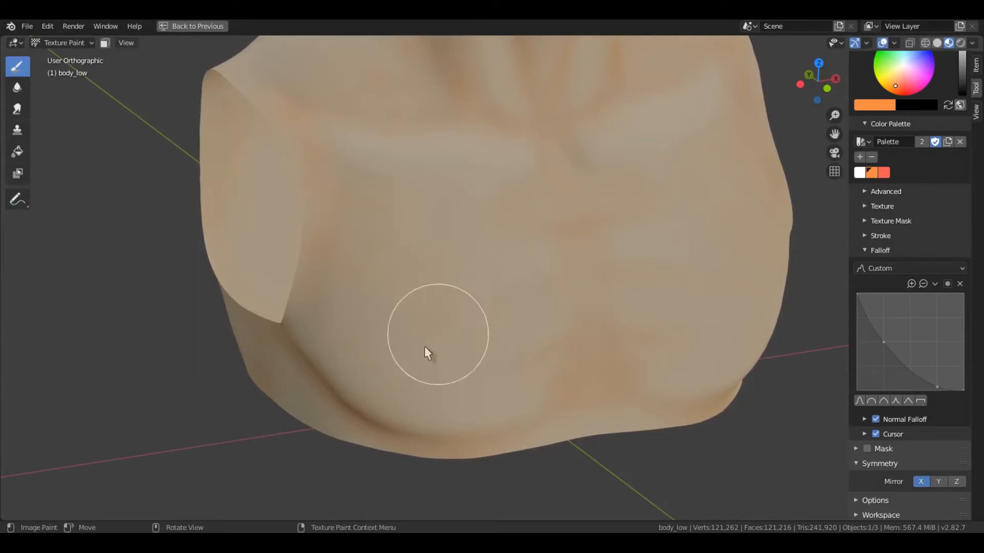
Step: Examine the painted skin tones across the torso, face and head from several angles
{"action": "middle_click_drag", "start_coordinate": [484, 366], "coordinate": [566, 323]}
{"action": "mouse_move", "coordinate": [566, 323]}
{"action": "middle_mouse_down", "text": "ctrl"}
{"action": "mouse_move", "coordinate": [573, 272]}
{"action": "mouse_move", "coordinate": [478, 328]}
{"action": "mouse_move", "coordinate": [504, 354]}
{"action": "mouse_move", "coordinate": [533, 335]}
{"action": "mouse_move", "coordinate": [360, 303]}
{"action": "mouse_move", "coordinate": [306, 274]}
{"action": "mouse_move", "coordinate": [545, 283]}
{"action": "mouse_move", "coordinate": [509, 160]}
{"action": "mouse_move", "coordinate": [486, 280]}
{"action": "mouse_move", "coordinate": [521, 312]}
{"action": "mouse_move", "coordinate": [542, 289]}
{"action": "mouse_move", "coordinate": [370, 370]}
{"action": "mouse_move", "coordinate": [535, 254]}
{"action": "middle_mouse_up", "text": "ctrl"}
{"action": "scroll", "coordinate": [534, 254], "scroll_direction": "down", "scroll_amount": 7}
{"action": "middle_click_drag", "start_coordinate": [451, 264], "coordinate": [681, 233]}
{"action": "middle_click_drag", "start_coordinate": [535, 267], "coordinate": [563, 291], "text": "shift"}
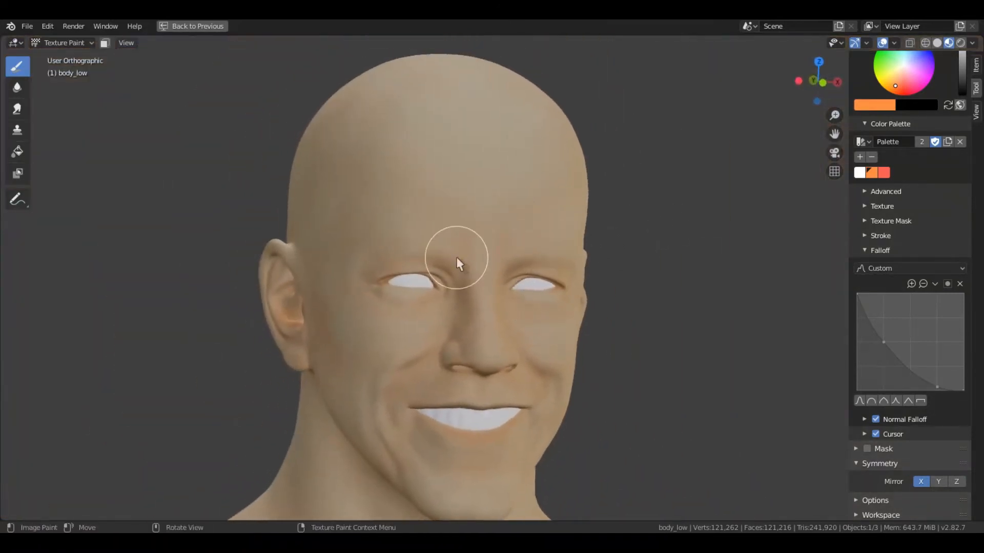
{"action": "middle_click_drag", "start_coordinate": [413, 366], "coordinate": [412, 299], "text": "shift"}
{"action": "middle_click_drag", "start_coordinate": [420, 198], "coordinate": [454, 303], "text": "shift"}
{"action": "middle_click_drag", "start_coordinate": [461, 308], "coordinate": [472, 209], "text": "shift"}
{"action": "middle_click_drag", "start_coordinate": [470, 220], "coordinate": [475, 293], "text": "ctrl"}
{"action": "middle_click_drag", "start_coordinate": [476, 290], "coordinate": [538, 291]}
{"action": "middle_click_drag", "start_coordinate": [540, 299], "coordinate": [511, 212], "text": "shift"}
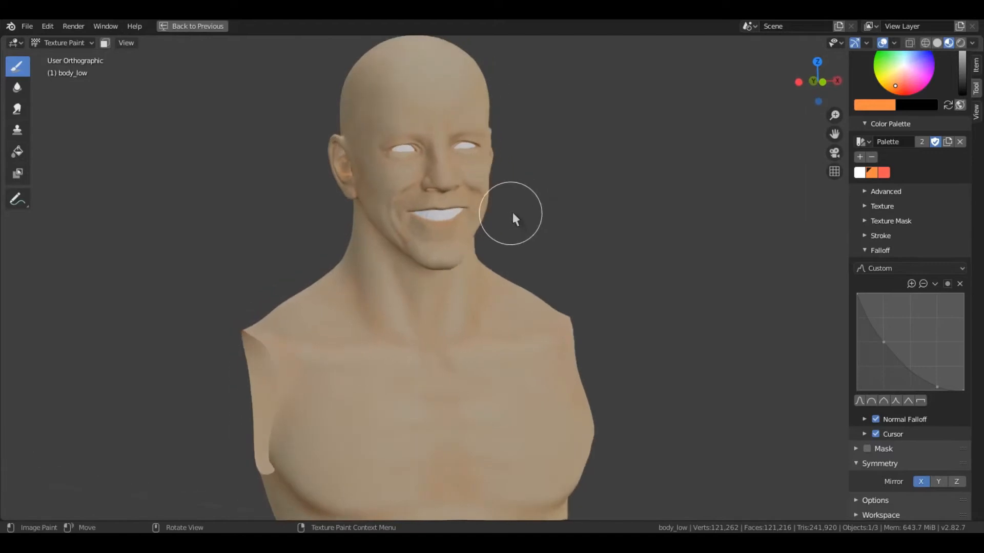
Step: Restore the full layout, enlarge the image editor to show the head_diffuse map and save all painted images
{"action": "key", "text": "ctrl+space"}
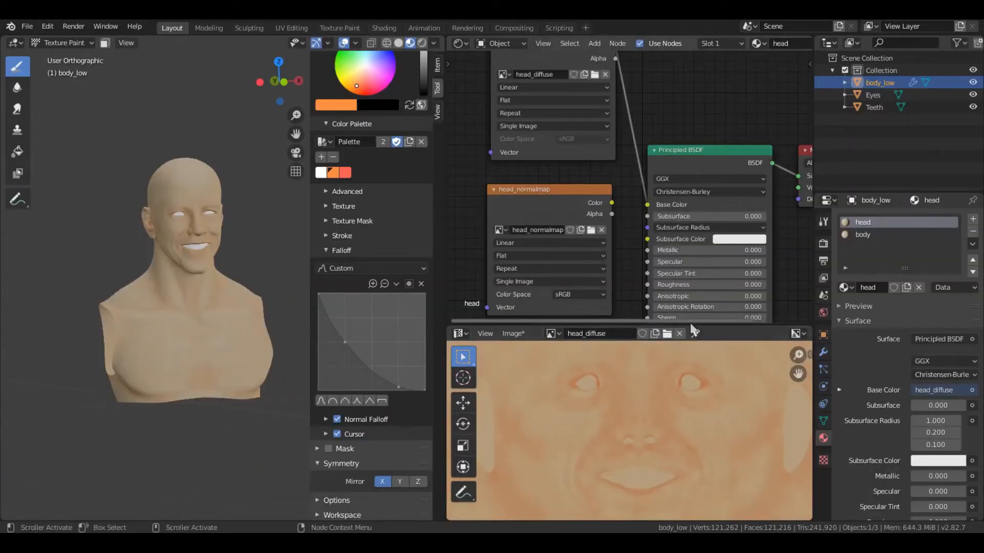
{"action": "left_click_drag", "start_coordinate": [690, 324], "coordinate": [689, 186]}
{"action": "scroll", "coordinate": [684, 338], "scroll_direction": "down", "scroll_amount": 1}
{"action": "middle_click_drag", "start_coordinate": [684, 338], "coordinate": [684, 363]}
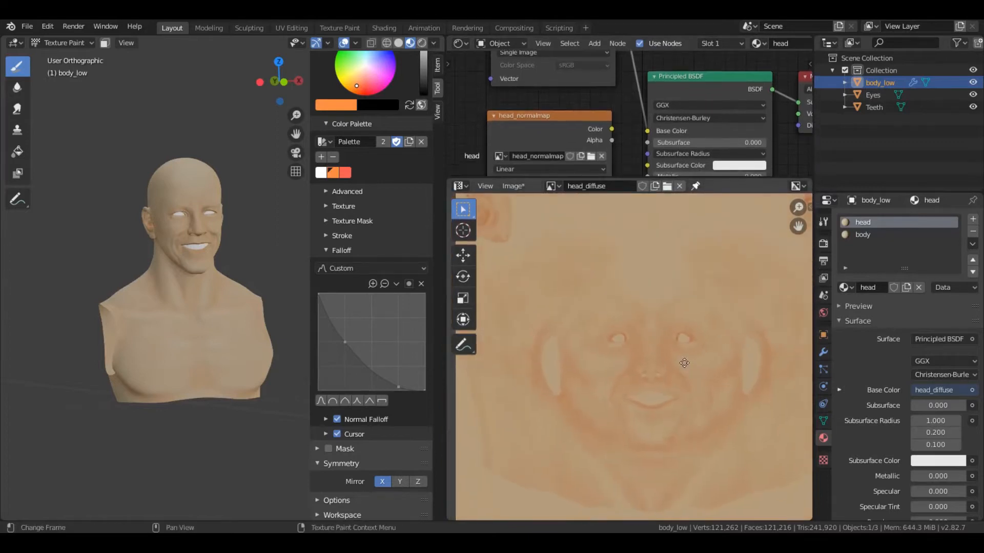
{"action": "scroll", "coordinate": [367, 332], "scroll_direction": "up", "scroll_amount": 15}
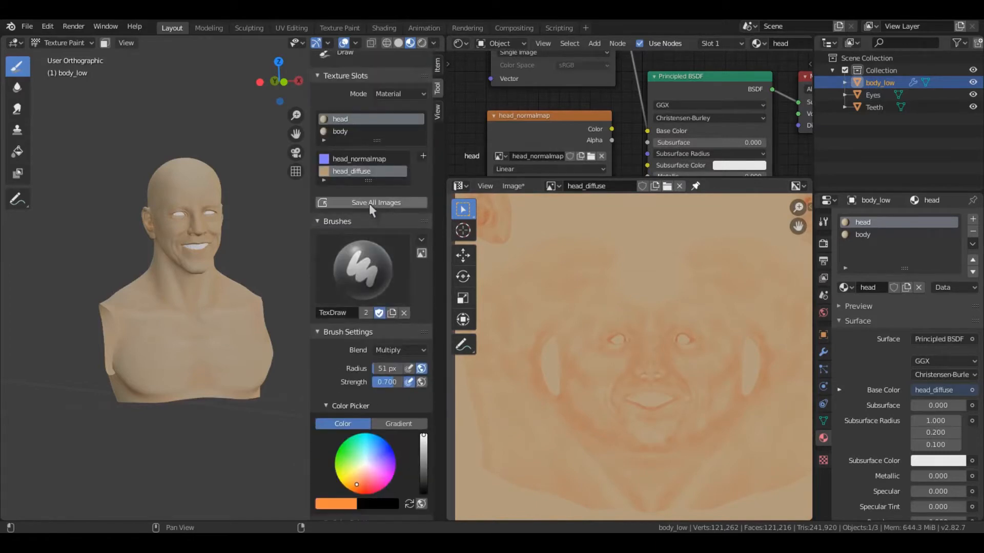
{"action": "left_click", "coordinate": [369, 203]}
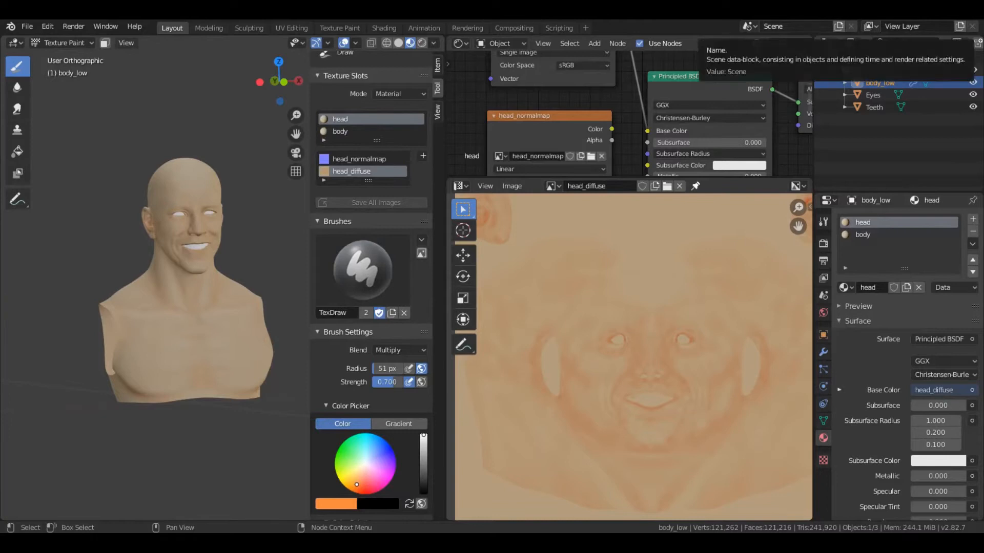
Step: Switch to the file manager, preview Pores_tile01.jpg from the ref folder and load it into Blender's image editor
{"action": "key", "text": "alt+Tab"}
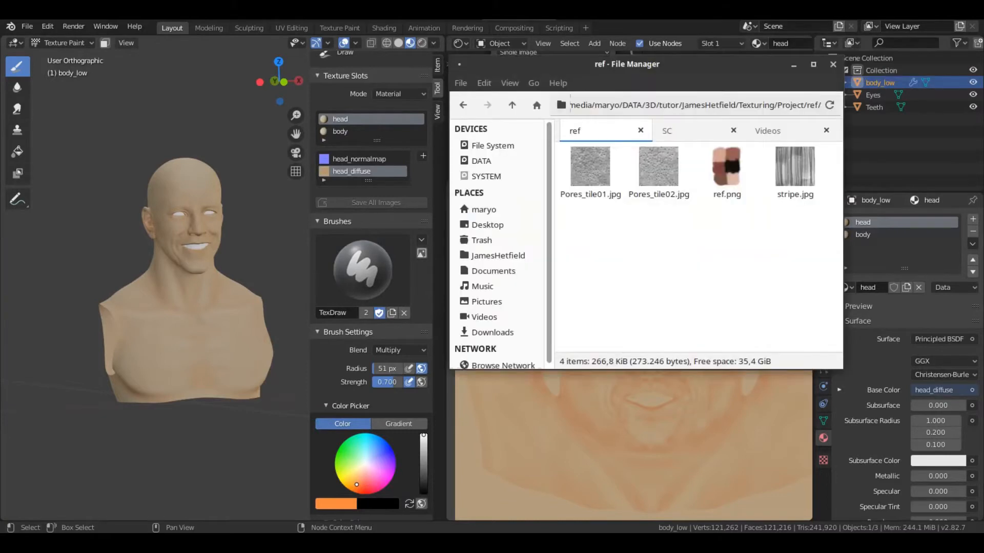
{"action": "left_click", "coordinate": [589, 182]}
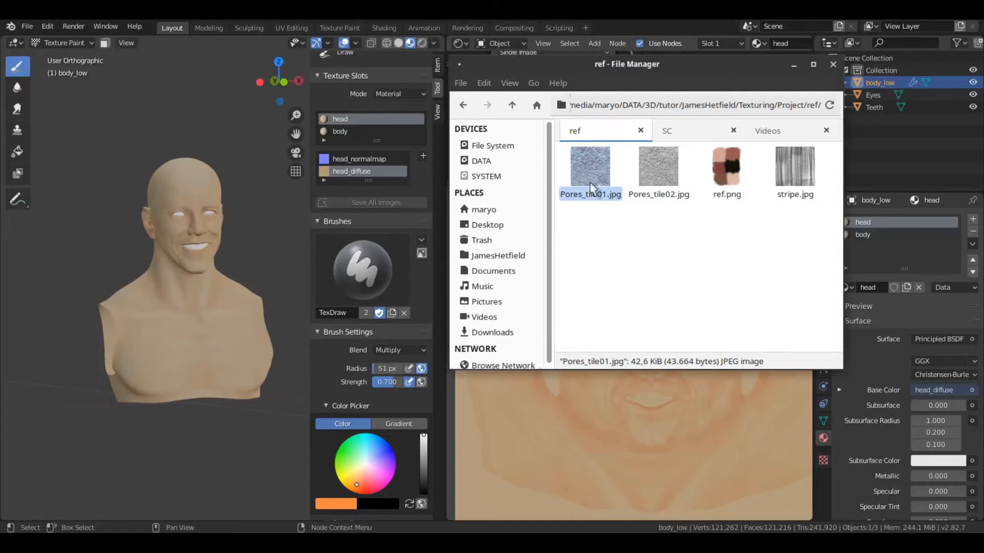
{"action": "double_click", "coordinate": [590, 180]}
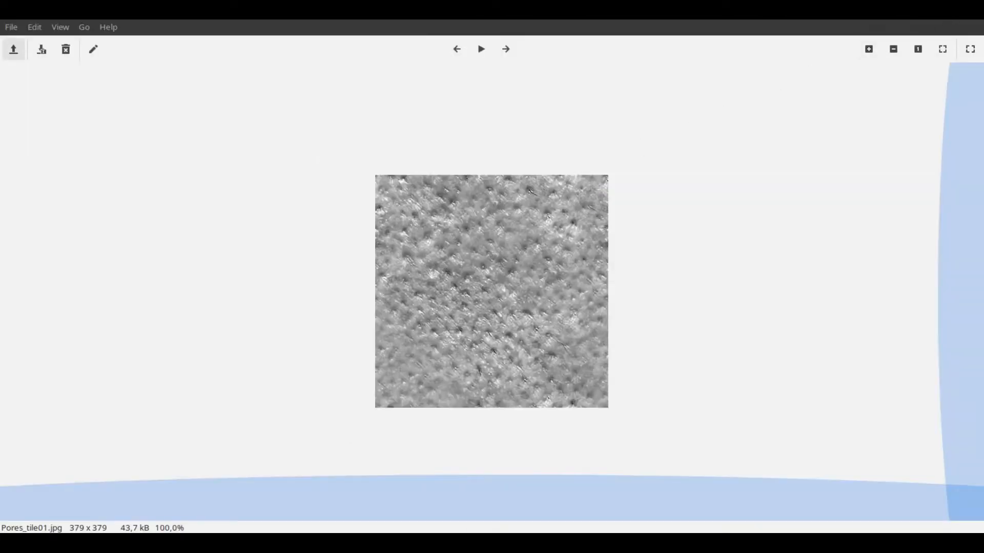
{"action": "key", "text": "ctrl+w"}
{"action": "left_click_drag", "start_coordinate": [585, 164], "coordinate": [636, 409]}
{"action": "middle_click_drag", "start_coordinate": [625, 389], "coordinate": [629, 359]}
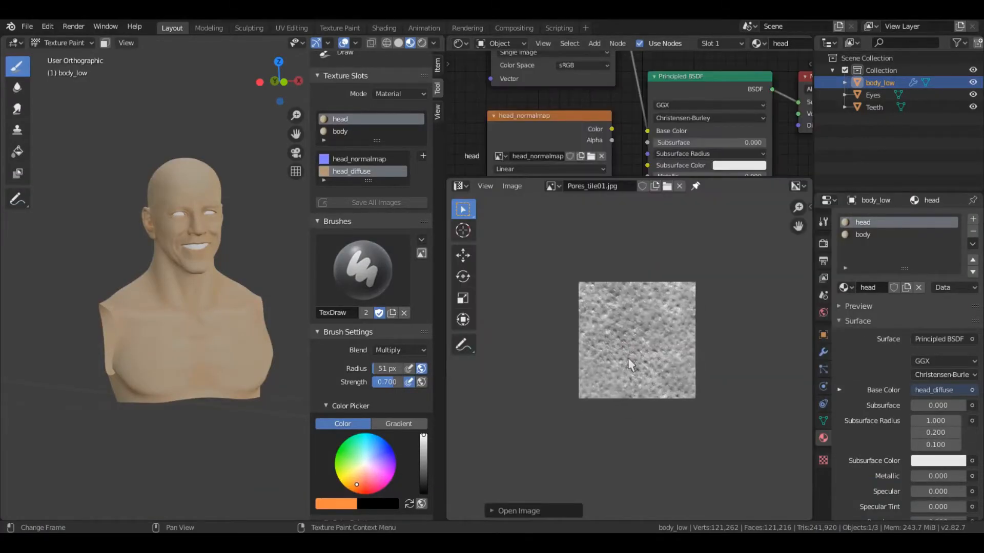
Step: Create a new brush texture and assign Pores_tile01.jpg as its image
{"action": "left_click", "coordinate": [823, 460]}
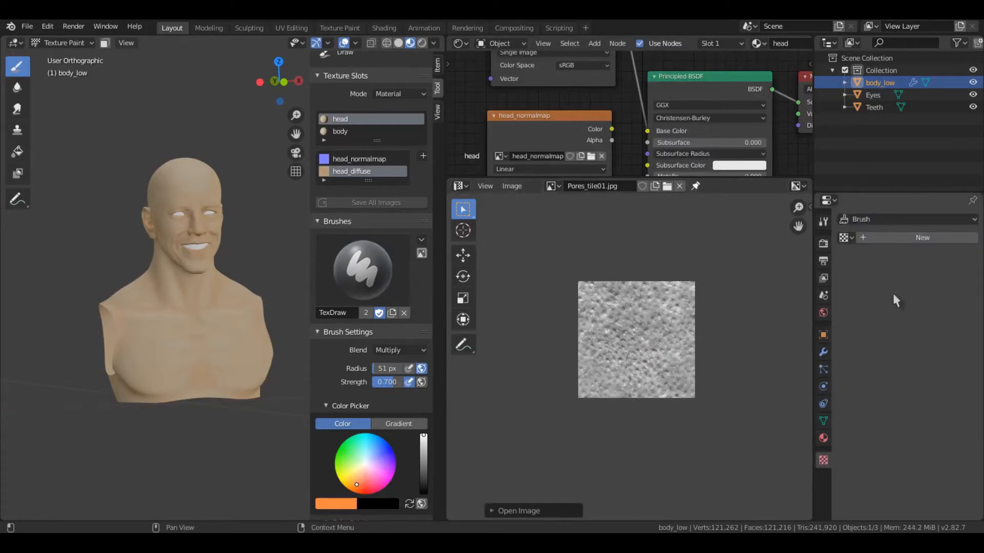
{"action": "left_click", "coordinate": [884, 239]}
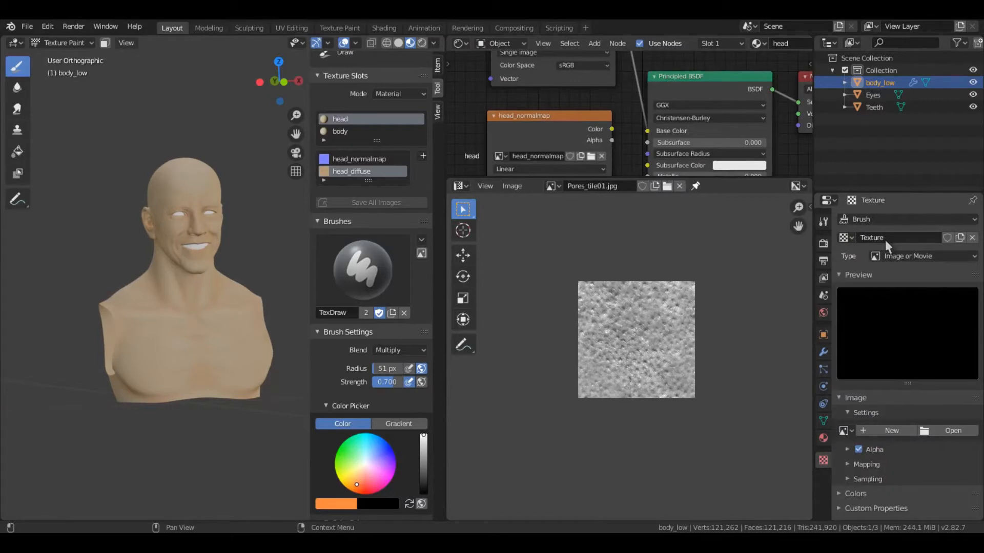
{"action": "left_click", "coordinate": [849, 431]}
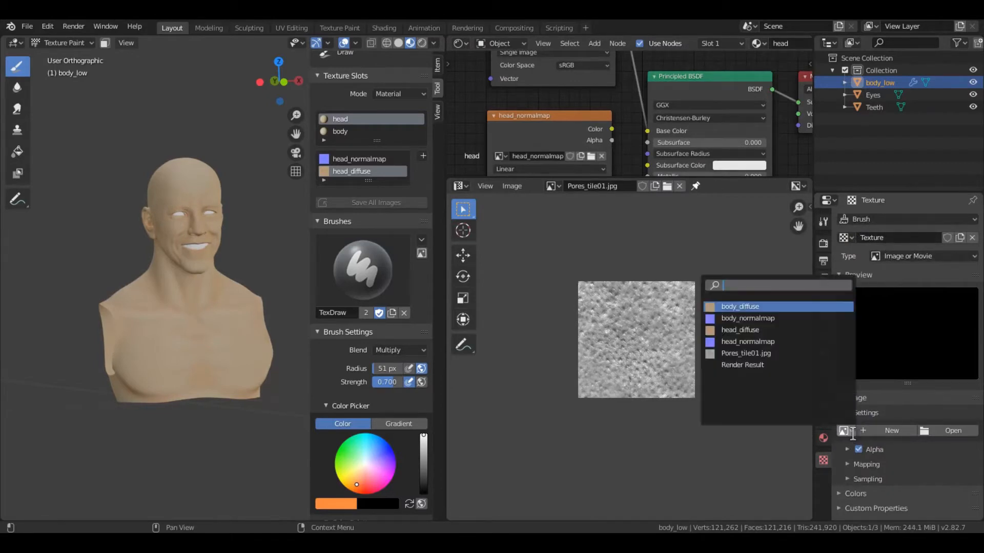
{"action": "left_click", "coordinate": [774, 355]}
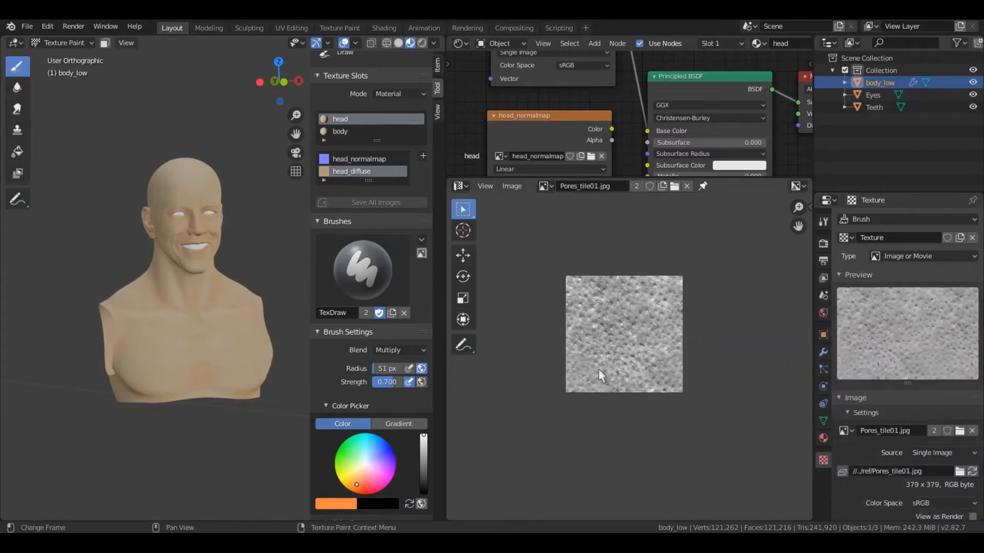
{"action": "scroll", "coordinate": [614, 368], "scroll_direction": "up", "scroll_amount": 1}
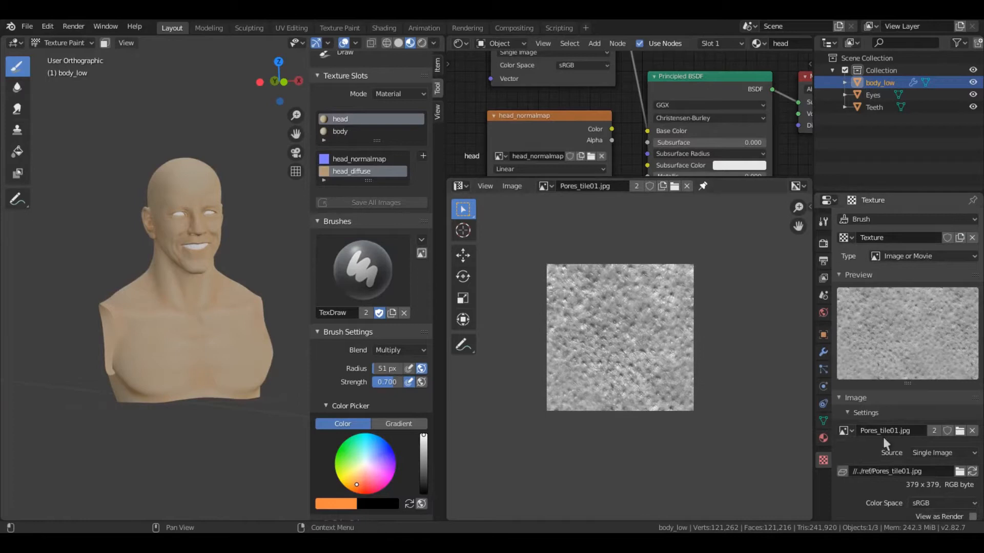
Step: Set the pore texture's colour contrast to 2
{"action": "scroll", "coordinate": [883, 437], "scroll_direction": "down", "scroll_amount": 4}
{"action": "left_click", "coordinate": [840, 498]}
{"action": "scroll", "coordinate": [906, 481], "scroll_direction": "down", "scroll_amount": 6}
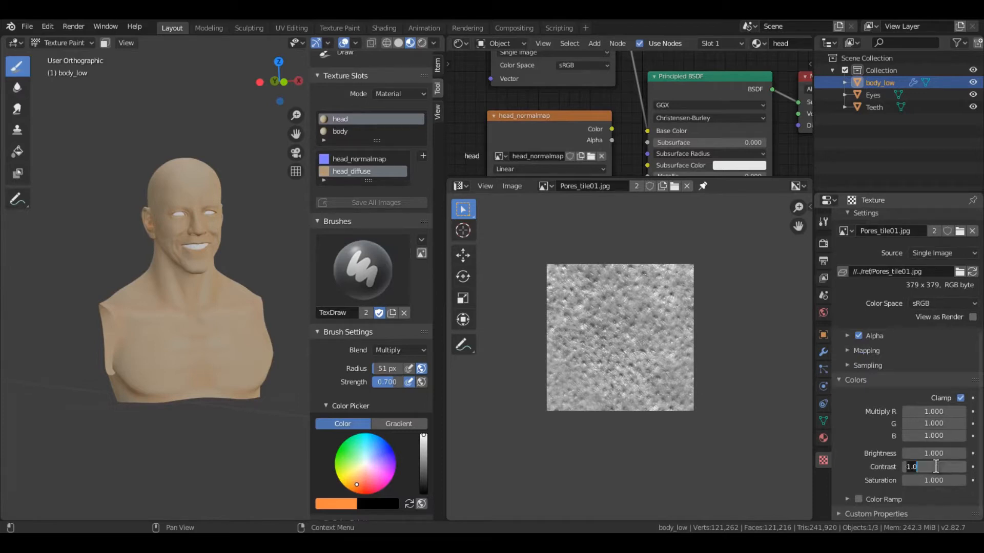
{"action": "key", "text": "Return"}
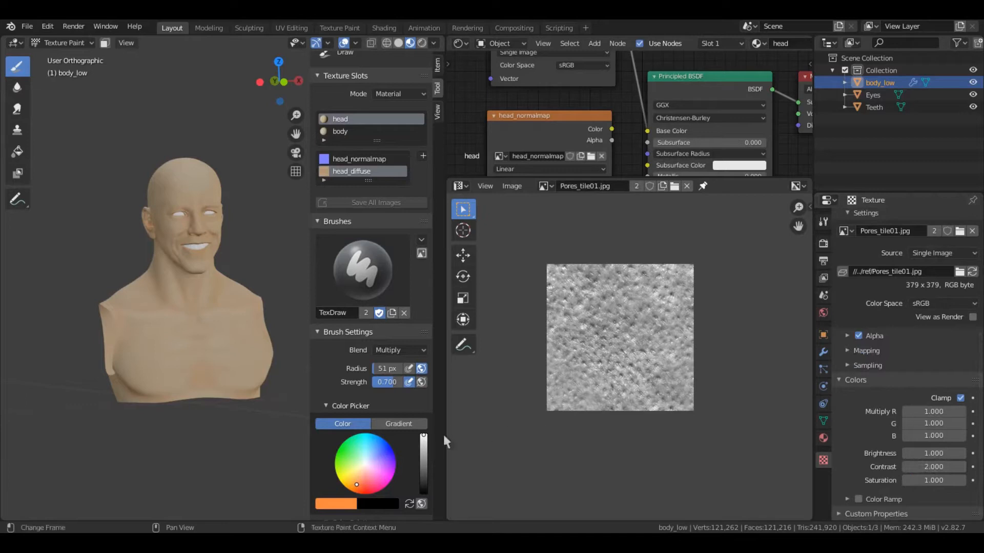
Step: Show the paint brush's texture mapping settings and maximize the 3D viewport
{"action": "scroll", "coordinate": [399, 133], "scroll_direction": "down", "scroll_amount": 10}
{"action": "middle_click_drag", "start_coordinate": [380, 375], "coordinate": [363, 234]}
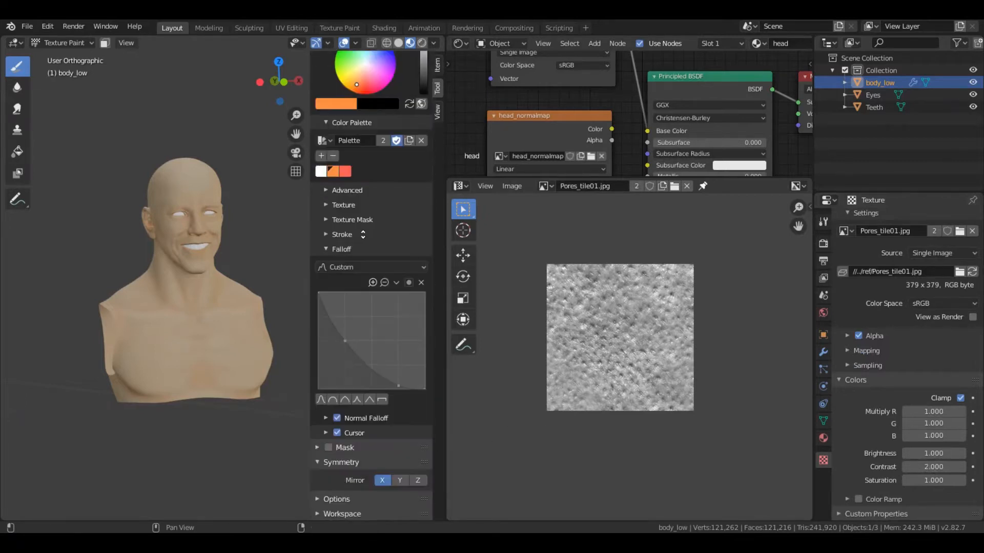
{"action": "left_click", "coordinate": [326, 205]}
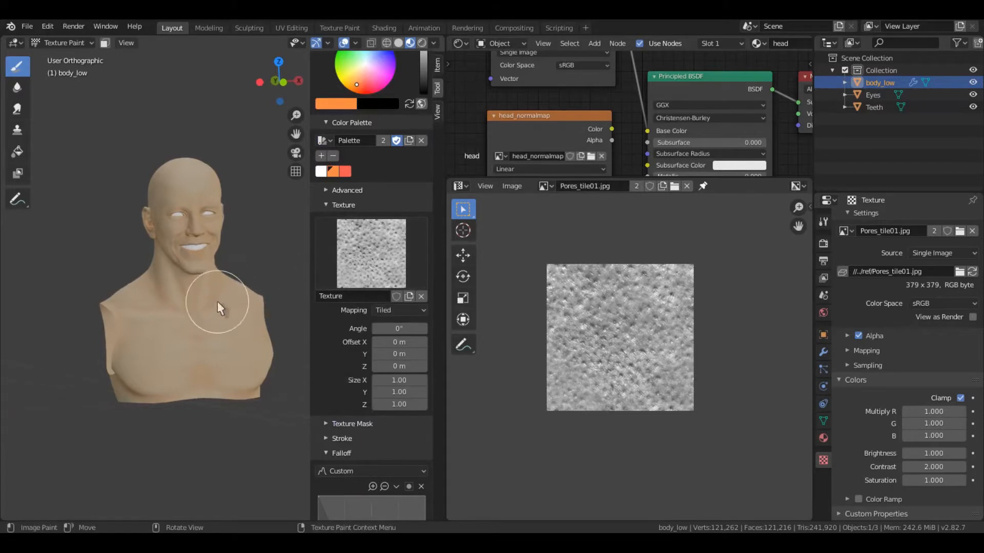
{"action": "key", "text": "ctrl+space"}
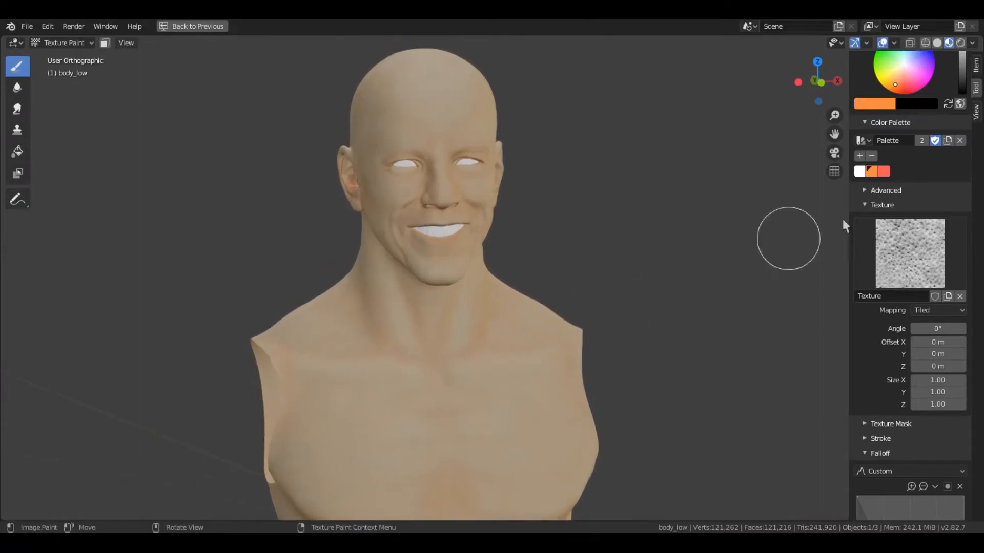
Step: Set the brush colour to white from the palette and its blend mode to Overlay
{"action": "left_click", "coordinate": [859, 172]}
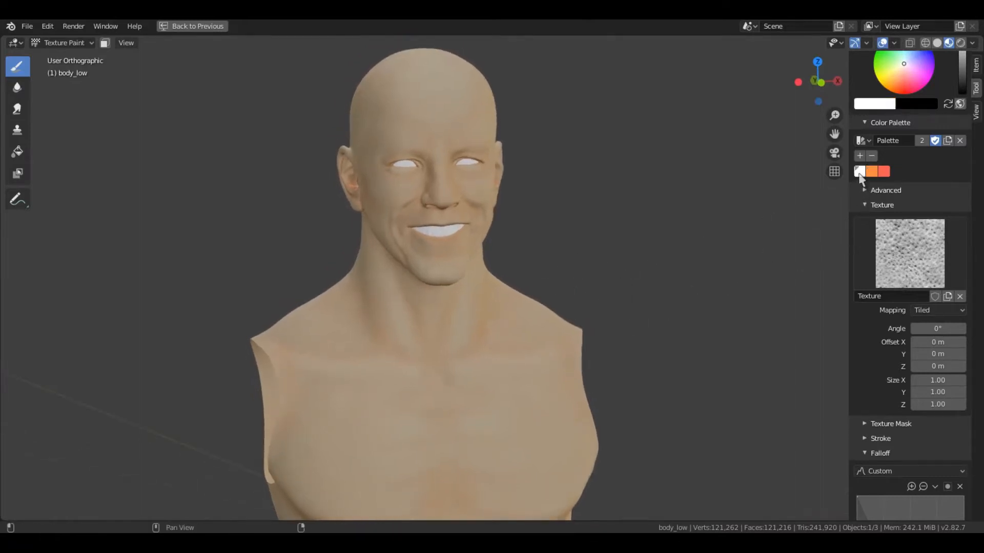
{"action": "scroll", "coordinate": [925, 174], "scroll_direction": "up", "scroll_amount": 8}
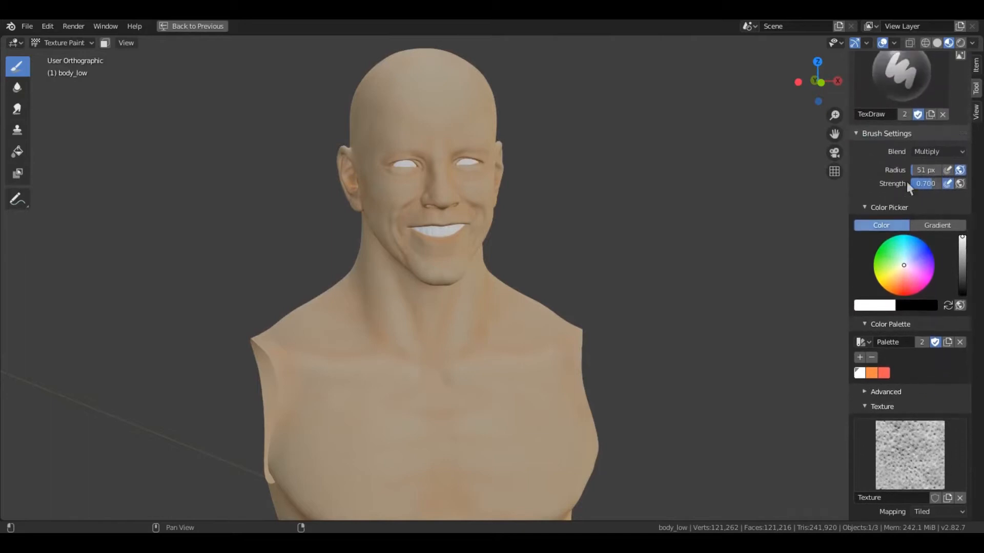
{"action": "left_click", "coordinate": [927, 151]}
{"action": "left_click", "coordinate": [842, 309]}
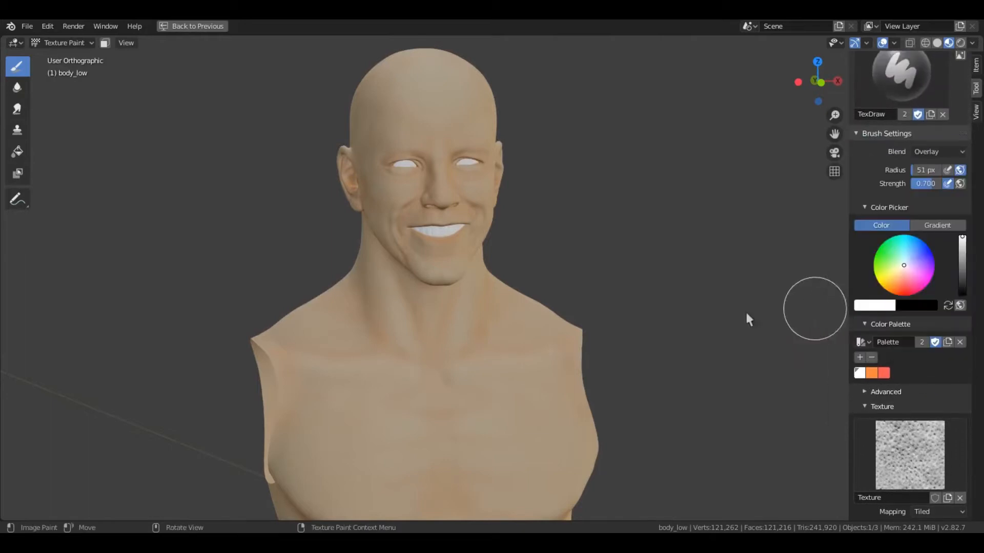
Step: Paint the white pore texture over the nose and cheeks in close-up
{"action": "middle_click_drag", "start_coordinate": [453, 238], "coordinate": [431, 289], "text": "shift"}
{"action": "middle_click_drag", "start_coordinate": [430, 289], "coordinate": [422, 203], "text": "ctrl"}
{"action": "middle_click_drag", "start_coordinate": [407, 229], "coordinate": [448, 289], "text": "shift"}
{"action": "mouse_move", "coordinate": [448, 323]}
{"action": "middle_mouse_down", "text": "ctrl"}
{"action": "mouse_move", "coordinate": [445, 302]}
{"action": "mouse_move", "coordinate": [452, 339]}
{"action": "middle_mouse_up", "text": "ctrl"}
{"action": "scroll", "coordinate": [879, 267], "scroll_direction": "down", "scroll_amount": 15}
{"action": "middle_click_drag", "start_coordinate": [450, 335], "coordinate": [434, 256], "text": "ctrl"}
{"action": "middle_click_drag", "start_coordinate": [402, 334], "coordinate": [456, 287], "text": "shift"}
{"action": "mouse_move", "coordinate": [456, 287]}
{"action": "middle_mouse_down"}
{"action": "mouse_move", "coordinate": [436, 309]}
{"action": "mouse_move", "coordinate": [467, 325]}
{"action": "mouse_move", "coordinate": [536, 310]}
{"action": "mouse_move", "coordinate": [496, 322]}
{"action": "middle_mouse_up"}
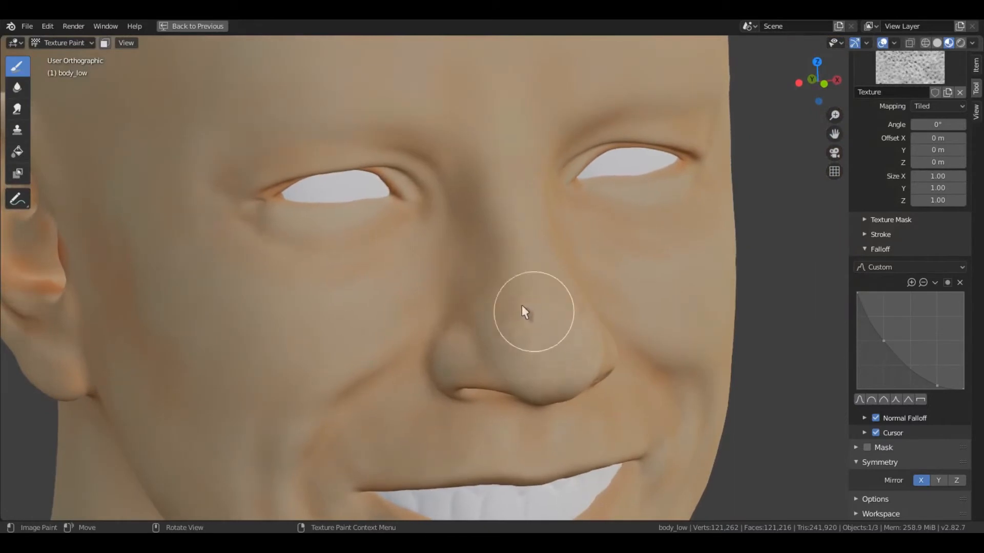
{"action": "mouse_move", "coordinate": [503, 228]}
{"action": "middle_mouse_down"}
{"action": "mouse_move", "coordinate": [512, 280]}
{"action": "mouse_move", "coordinate": [549, 303]}
{"action": "mouse_move", "coordinate": [502, 307]}
{"action": "mouse_move", "coordinate": [525, 328]}
{"action": "middle_mouse_up"}
{"action": "mouse_move", "coordinate": [592, 342]}
{"action": "middle_mouse_down"}
{"action": "mouse_move", "coordinate": [567, 297]}
{"action": "mouse_move", "coordinate": [408, 340]}
{"action": "mouse_move", "coordinate": [470, 318]}
{"action": "middle_mouse_up"}
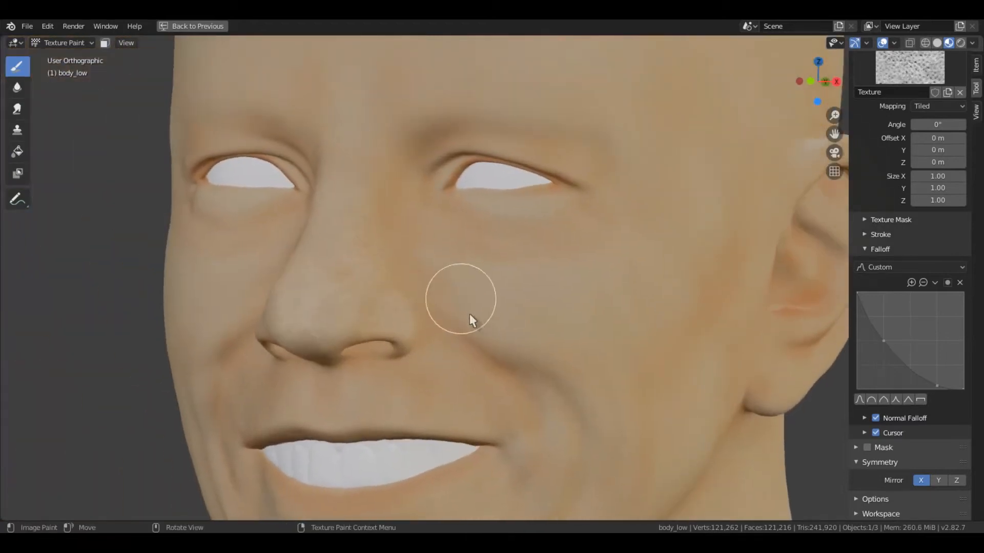
Step: Extend the pore texture over the upper lip, chin, jaw and the side of the cheek
{"action": "mouse_move", "coordinate": [500, 258]}
{"action": "middle_mouse_down"}
{"action": "mouse_move", "coordinate": [541, 328]}
{"action": "mouse_move", "coordinate": [429, 282]}
{"action": "mouse_move", "coordinate": [487, 319]}
{"action": "mouse_move", "coordinate": [487, 357]}
{"action": "mouse_move", "coordinate": [465, 312]}
{"action": "mouse_move", "coordinate": [490, 324]}
{"action": "mouse_move", "coordinate": [453, 307]}
{"action": "mouse_move", "coordinate": [433, 381]}
{"action": "mouse_move", "coordinate": [491, 354]}
{"action": "middle_mouse_up"}
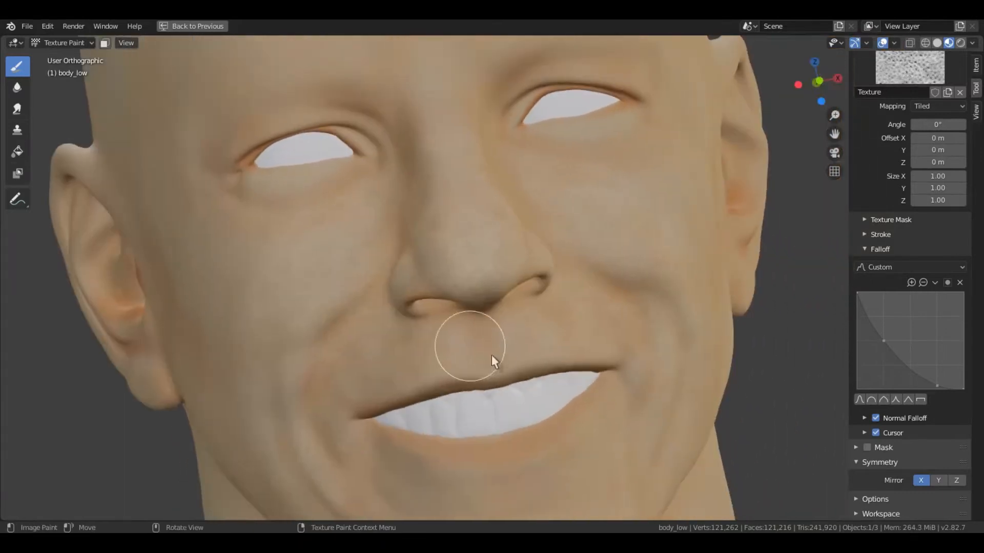
{"action": "middle_click_drag", "start_coordinate": [478, 301], "coordinate": [482, 350]}
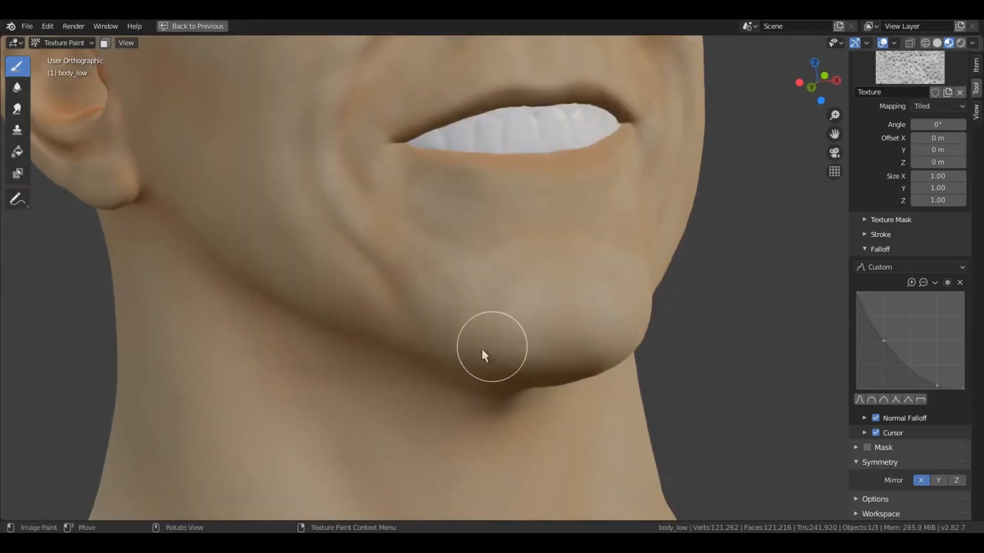
{"action": "middle_click_drag", "start_coordinate": [519, 273], "coordinate": [485, 350]}
{"action": "middle_click_drag", "start_coordinate": [568, 238], "coordinate": [500, 275]}
{"action": "middle_click_drag", "start_coordinate": [441, 357], "coordinate": [499, 349]}
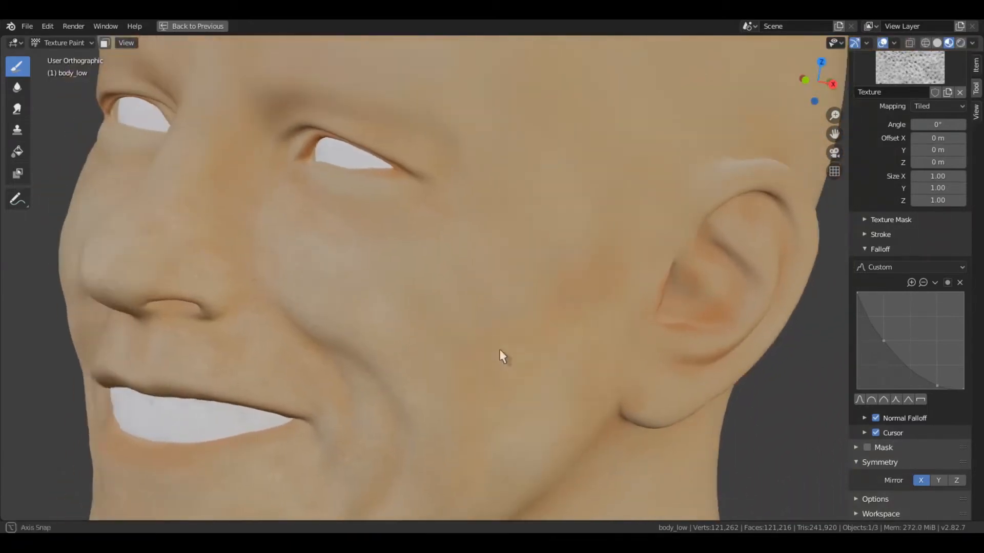
Step: Paint the white pore texture around the eyes, under-eye area and brows in close-up, adjusting the brush size to suit
{"action": "middle_click_drag", "start_coordinate": [560, 273], "coordinate": [556, 332]}
{"action": "middle_click_drag", "start_coordinate": [479, 327], "coordinate": [494, 332]}
{"action": "scroll", "coordinate": [500, 331], "scroll_direction": "up", "scroll_amount": 2}
{"action": "key", "text": "f"}
{"action": "left_click", "coordinate": [528, 318]}
{"action": "scroll", "coordinate": [536, 310], "scroll_direction": "up", "scroll_amount": 1}
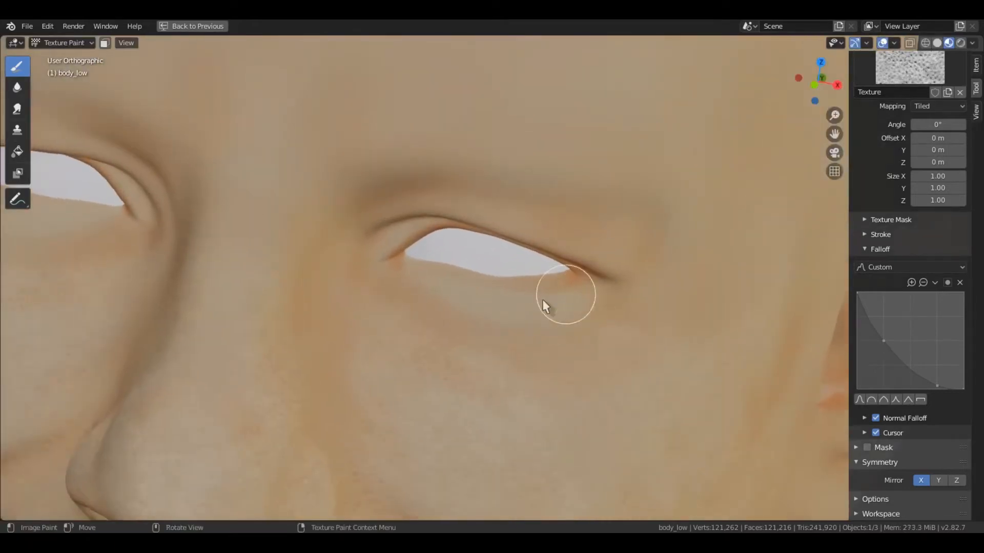
{"action": "middle_click_drag", "start_coordinate": [450, 299], "coordinate": [463, 276]}
{"action": "middle_click_drag", "start_coordinate": [405, 233], "coordinate": [446, 325], "text": "shift"}
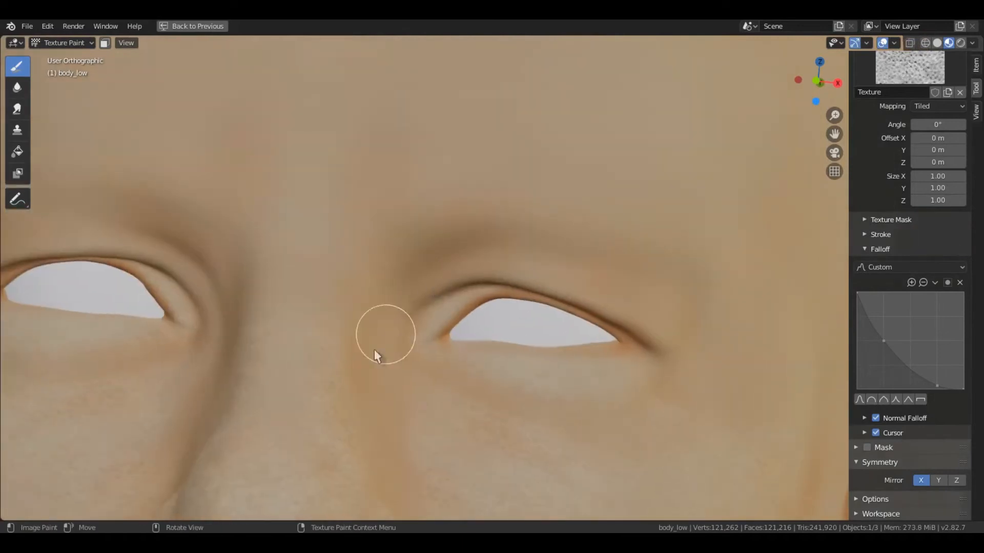
{"action": "middle_click_drag", "start_coordinate": [619, 294], "coordinate": [550, 300]}
{"action": "mouse_move", "coordinate": [525, 349]}
{"action": "middle_mouse_down"}
{"action": "mouse_move", "coordinate": [554, 286]}
{"action": "mouse_move", "coordinate": [547, 263]}
{"action": "mouse_move", "coordinate": [499, 358]}
{"action": "mouse_move", "coordinate": [464, 248]}
{"action": "mouse_move", "coordinate": [489, 275]}
{"action": "middle_mouse_up"}
{"action": "key", "text": "f"}
{"action": "left_click", "coordinate": [498, 274]}
Step: Continue the pore texture across the lower forehead, the temple and the skin in front of the ear
{"action": "mouse_move", "coordinate": [475, 190]}
{"action": "middle_mouse_down"}
{"action": "mouse_move", "coordinate": [542, 234]}
{"action": "mouse_move", "coordinate": [530, 287]}
{"action": "middle_mouse_up"}
{"action": "middle_click_drag", "start_coordinate": [382, 189], "coordinate": [603, 309]}
{"action": "middle_click_drag", "start_coordinate": [501, 193], "coordinate": [514, 224]}
{"action": "mouse_move", "coordinate": [588, 285]}
{"action": "middle_mouse_down"}
{"action": "mouse_move", "coordinate": [531, 308]}
{"action": "mouse_move", "coordinate": [534, 228]}
{"action": "mouse_move", "coordinate": [525, 262]}
{"action": "middle_mouse_up"}
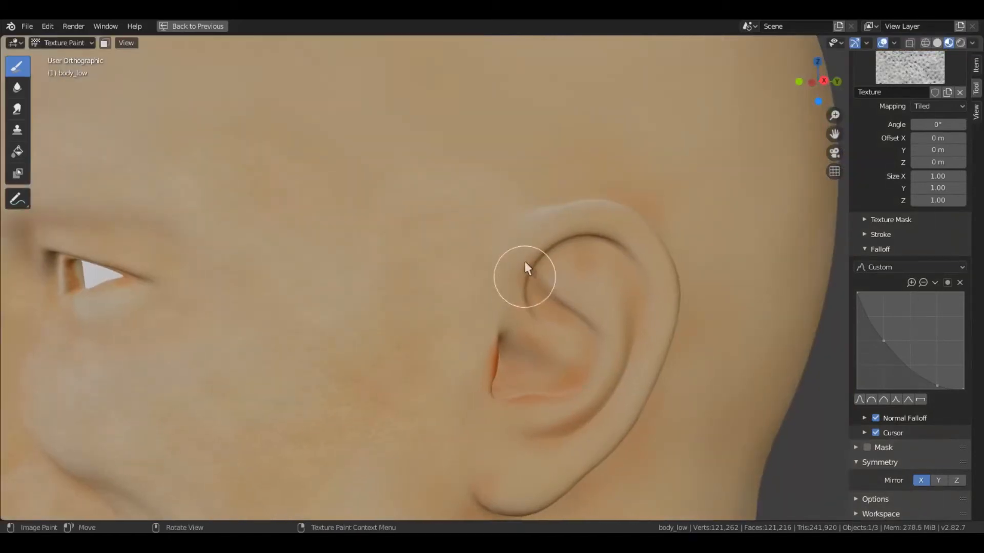
{"action": "middle_click_drag", "start_coordinate": [623, 297], "coordinate": [550, 264]}
{"action": "middle_click_drag", "start_coordinate": [472, 143], "coordinate": [496, 307]}
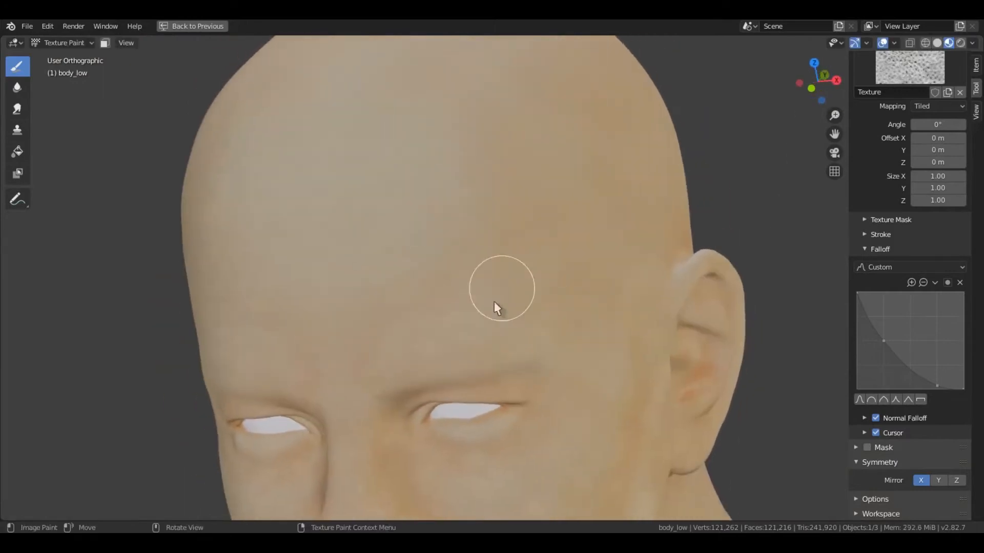
Step: Paint the pore texture over the upper forehead, the side of the head and the crown
{"action": "middle_click_drag", "start_coordinate": [468, 174], "coordinate": [497, 259]}
{"action": "middle_click_drag", "start_coordinate": [408, 137], "coordinate": [527, 299]}
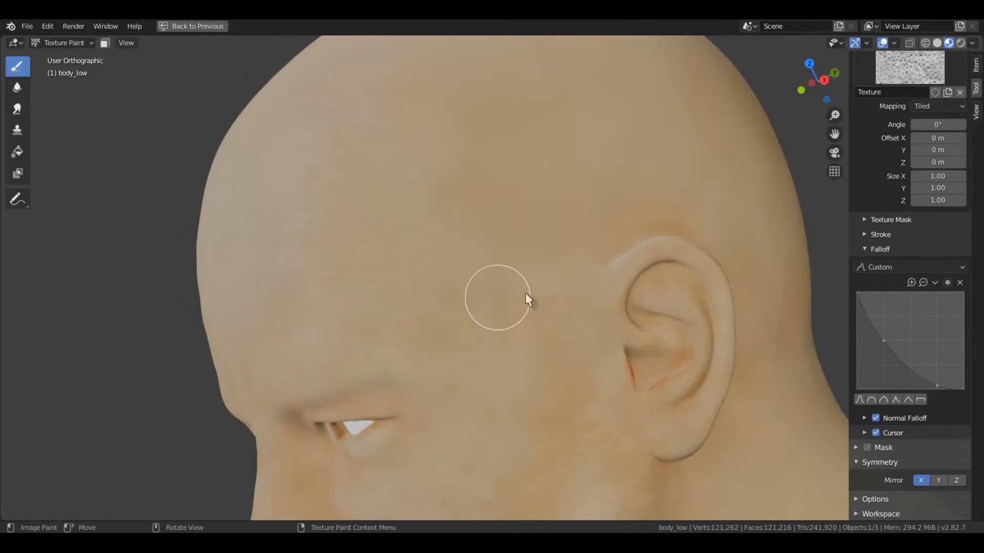
{"action": "mouse_move", "coordinate": [464, 118]}
{"action": "middle_mouse_down"}
{"action": "mouse_move", "coordinate": [564, 254]}
{"action": "mouse_move", "coordinate": [541, 296]}
{"action": "middle_mouse_up"}
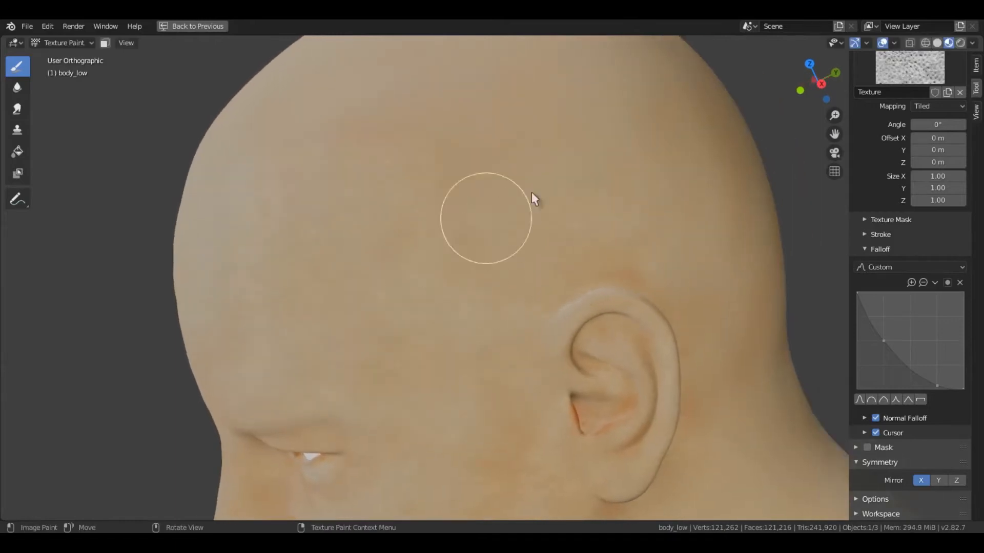
{"action": "middle_click_drag", "start_coordinate": [565, 175], "coordinate": [628, 224]}
{"action": "middle_click_drag", "start_coordinate": [616, 158], "coordinate": [560, 266]}
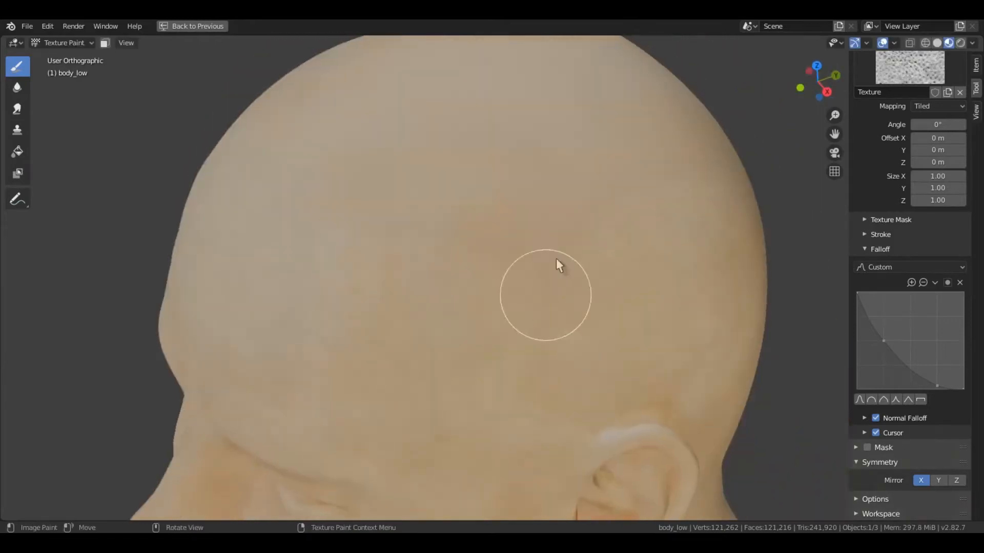
{"action": "middle_click_drag", "start_coordinate": [606, 145], "coordinate": [423, 273]}
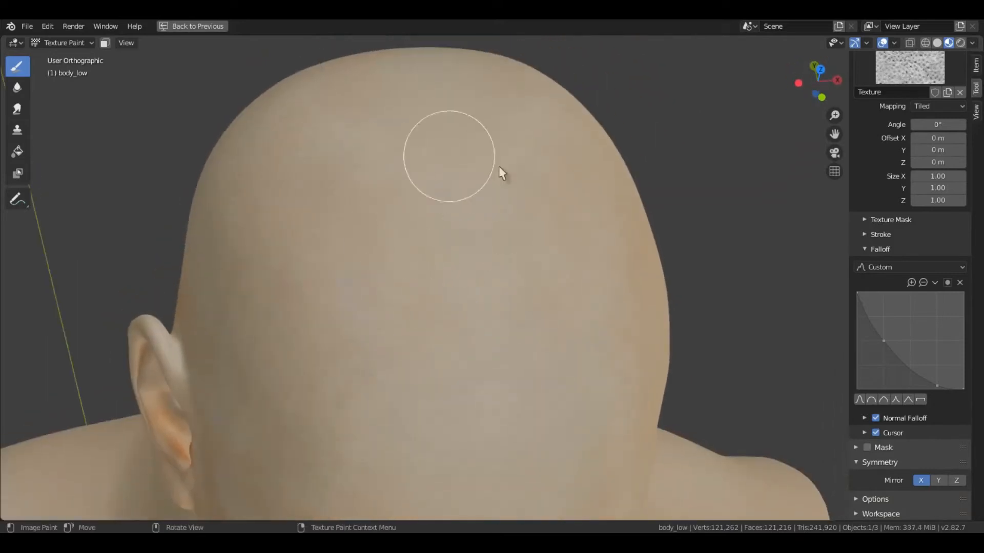
Step: Cover the back of the scalp and the area behind the ear with the pore texture
{"action": "middle_click_drag", "start_coordinate": [499, 166], "coordinate": [372, 238]}
{"action": "middle_click_drag", "start_coordinate": [428, 125], "coordinate": [422, 237]}
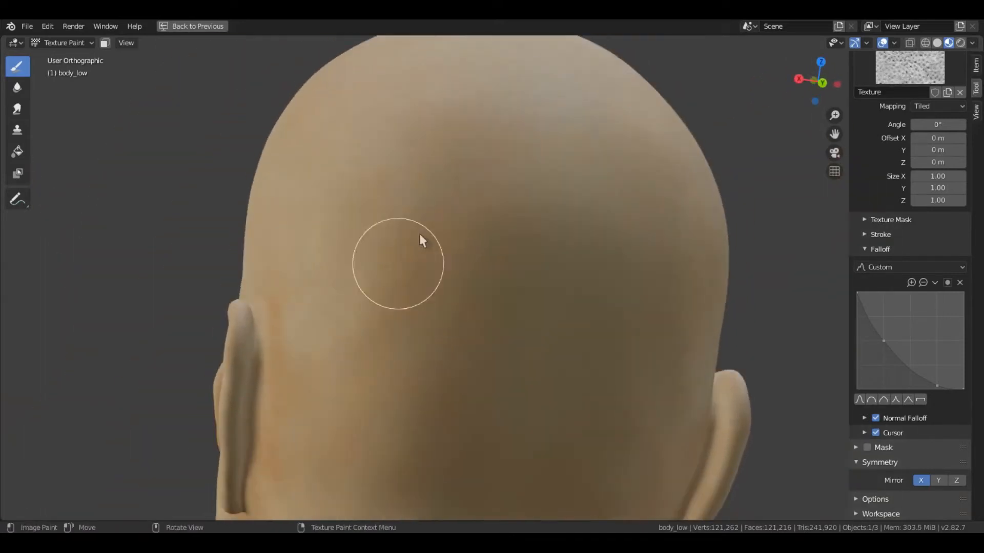
{"action": "middle_click_drag", "start_coordinate": [471, 211], "coordinate": [527, 216]}
{"action": "middle_click_drag", "start_coordinate": [478, 358], "coordinate": [479, 283]}
{"action": "middle_click_drag", "start_coordinate": [402, 195], "coordinate": [395, 253]}
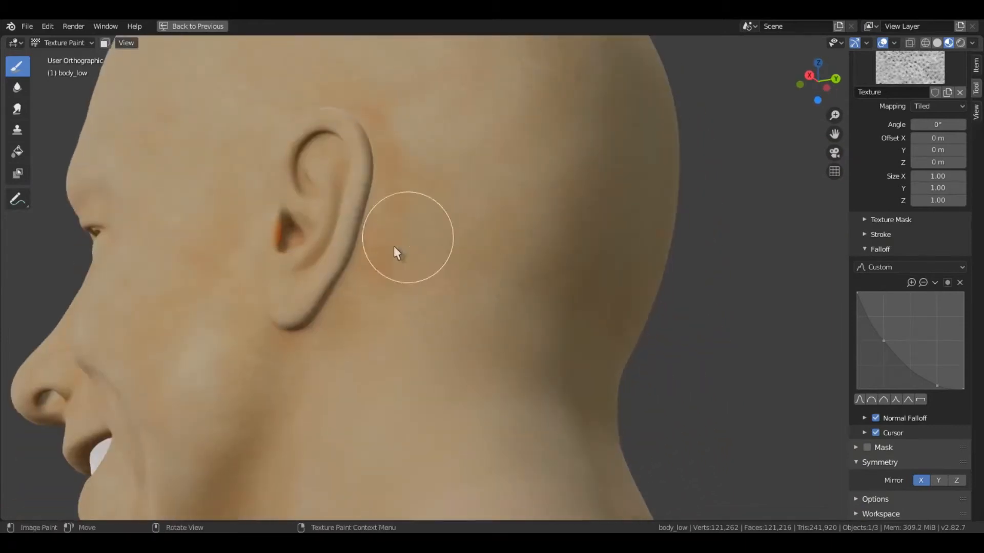
Step: Paint the pore texture down the side and front of the neck, below the jaw
{"action": "middle_click_drag", "start_coordinate": [430, 293], "coordinate": [400, 330]}
{"action": "middle_click_drag", "start_coordinate": [331, 352], "coordinate": [559, 250]}
{"action": "mouse_move", "coordinate": [575, 369]}
{"action": "middle_mouse_down"}
{"action": "mouse_move", "coordinate": [606, 226]}
{"action": "mouse_move", "coordinate": [543, 247]}
{"action": "mouse_move", "coordinate": [501, 337]}
{"action": "mouse_move", "coordinate": [561, 342]}
{"action": "mouse_move", "coordinate": [565, 271]}
{"action": "mouse_move", "coordinate": [504, 343]}
{"action": "mouse_move", "coordinate": [534, 356]}
{"action": "mouse_move", "coordinate": [527, 367]}
{"action": "mouse_move", "coordinate": [618, 299]}
{"action": "mouse_move", "coordinate": [573, 291]}
{"action": "mouse_move", "coordinate": [578, 217]}
{"action": "mouse_move", "coordinate": [588, 262]}
{"action": "mouse_move", "coordinate": [567, 195]}
{"action": "mouse_move", "coordinate": [531, 145]}
{"action": "mouse_move", "coordinate": [509, 425]}
{"action": "middle_mouse_up"}
{"action": "left_click", "coordinate": [915, 480]}
{"action": "middle_click_drag", "start_coordinate": [582, 338], "coordinate": [569, 262]}
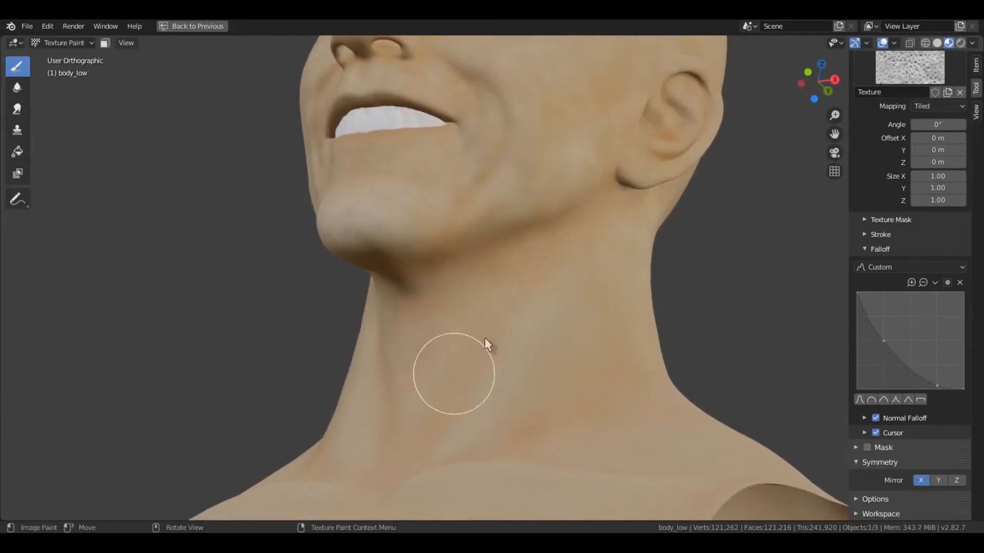
{"action": "middle_click_drag", "start_coordinate": [489, 308], "coordinate": [536, 327]}
{"action": "middle_click_drag", "start_coordinate": [629, 357], "coordinate": [540, 377]}
{"action": "middle_click_drag", "start_coordinate": [446, 364], "coordinate": [528, 246]}
Step: Extend the pore texture over the chest down to the lower edge of the bust
{"action": "middle_click_drag", "start_coordinate": [542, 179], "coordinate": [477, 315]}
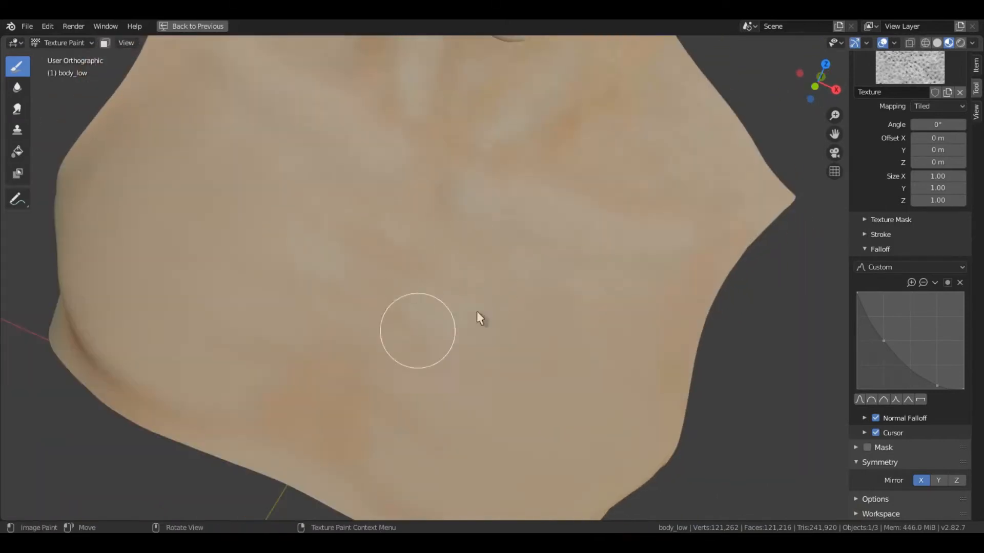
{"action": "middle_click_drag", "start_coordinate": [671, 406], "coordinate": [509, 282]}
{"action": "middle_click_drag", "start_coordinate": [584, 351], "coordinate": [578, 390]}
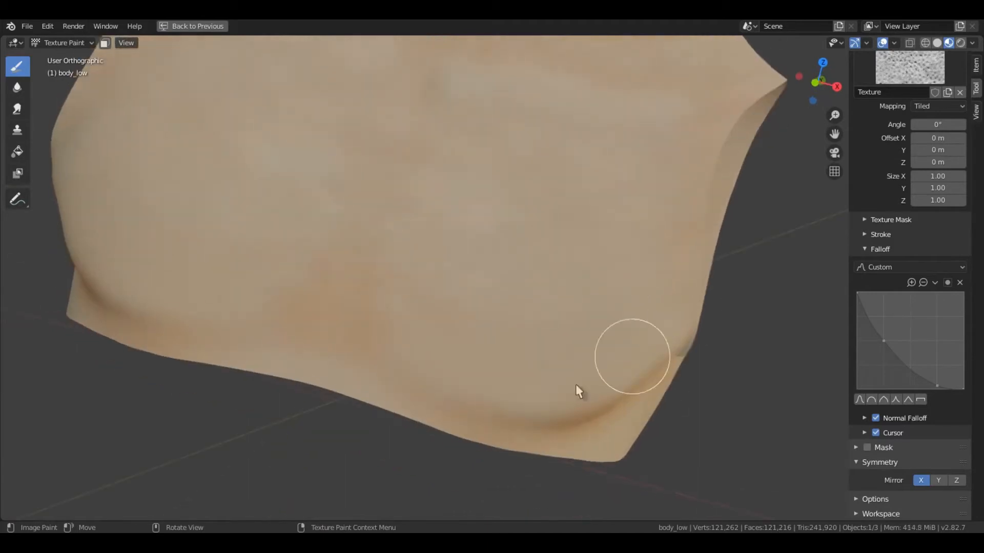
Step: Paint the pore texture over the upper back and the backs of the shoulders in Solid shading
{"action": "middle_click_drag", "start_coordinate": [336, 303], "coordinate": [633, 240]}
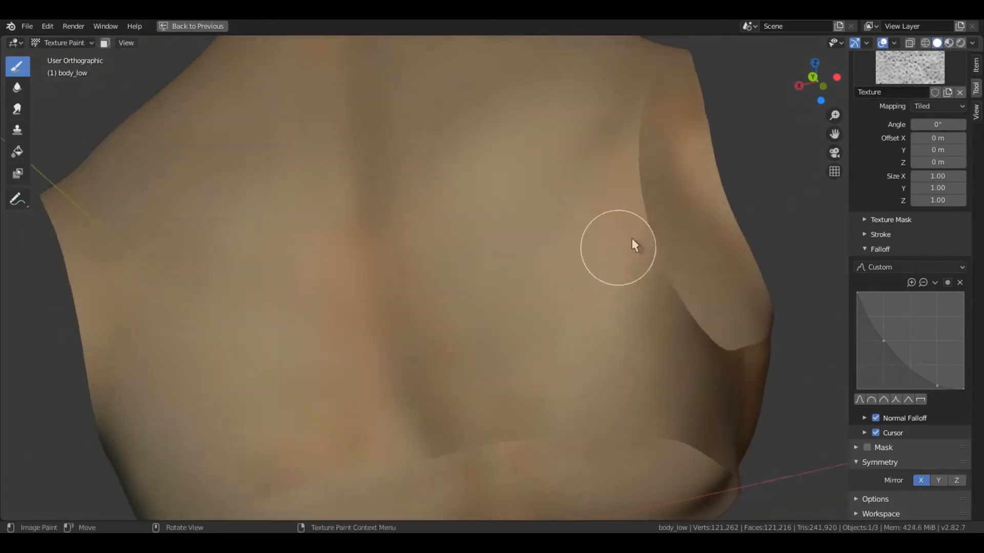
{"action": "middle_click_drag", "start_coordinate": [435, 382], "coordinate": [514, 306]}
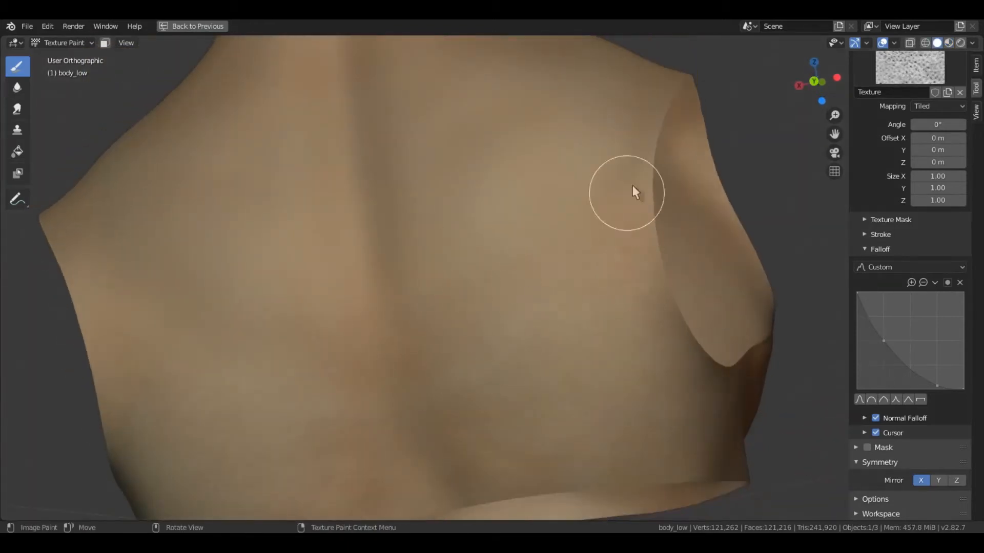
{"action": "middle_click_drag", "start_coordinate": [636, 192], "coordinate": [589, 355]}
{"action": "middle_click_drag", "start_coordinate": [509, 308], "coordinate": [445, 366]}
{"action": "middle_click_drag", "start_coordinate": [549, 212], "coordinate": [569, 319]}
{"action": "middle_click_drag", "start_coordinate": [417, 278], "coordinate": [347, 314]}
{"action": "middle_click_drag", "start_coordinate": [430, 257], "coordinate": [491, 288]}
Step: Examine the painted bust from several angles and distances, switching the viewport shading and returning to Solid
{"action": "middle_click_drag", "start_coordinate": [447, 241], "coordinate": [666, 222]}
{"action": "scroll", "coordinate": [621, 187], "scroll_direction": "up", "scroll_amount": 3}
{"action": "middle_click_drag", "start_coordinate": [622, 186], "coordinate": [546, 258]}
{"action": "key", "text": "z"}
{"action": "mouse_move", "coordinate": [558, 338]}
{"action": "middle_mouse_down"}
{"action": "mouse_move", "coordinate": [447, 308]}
{"action": "mouse_move", "coordinate": [447, 253]}
{"action": "mouse_move", "coordinate": [501, 285]}
{"action": "mouse_move", "coordinate": [568, 235]}
{"action": "mouse_move", "coordinate": [614, 239]}
{"action": "middle_mouse_up"}
{"action": "key", "text": "z"}
{"action": "scroll", "coordinate": [522, 273], "scroll_direction": "down", "scroll_amount": 3}
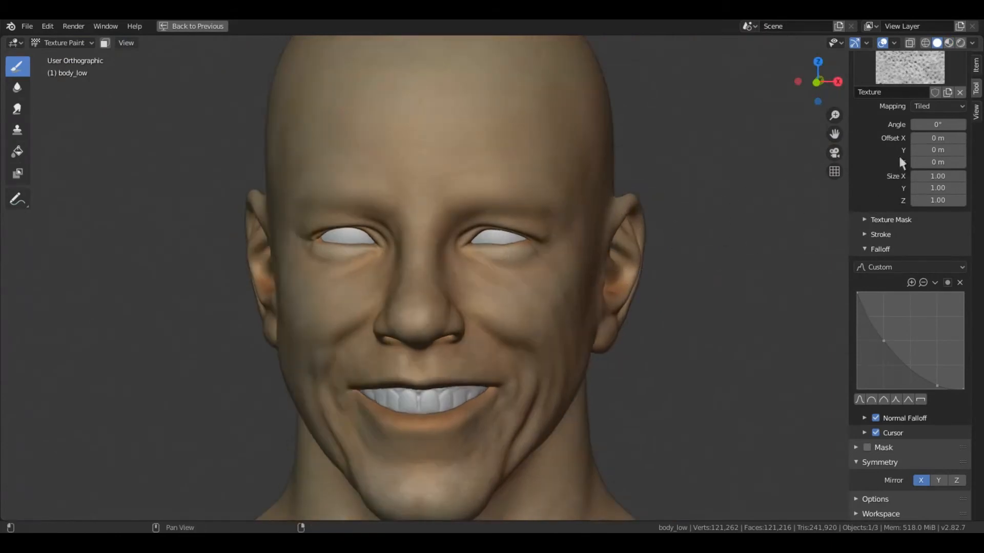
Step: Unlink the pore texture from the paint brush and restore the full multi-editor layout
{"action": "scroll", "coordinate": [864, 333], "scroll_direction": "up", "scroll_amount": 8}
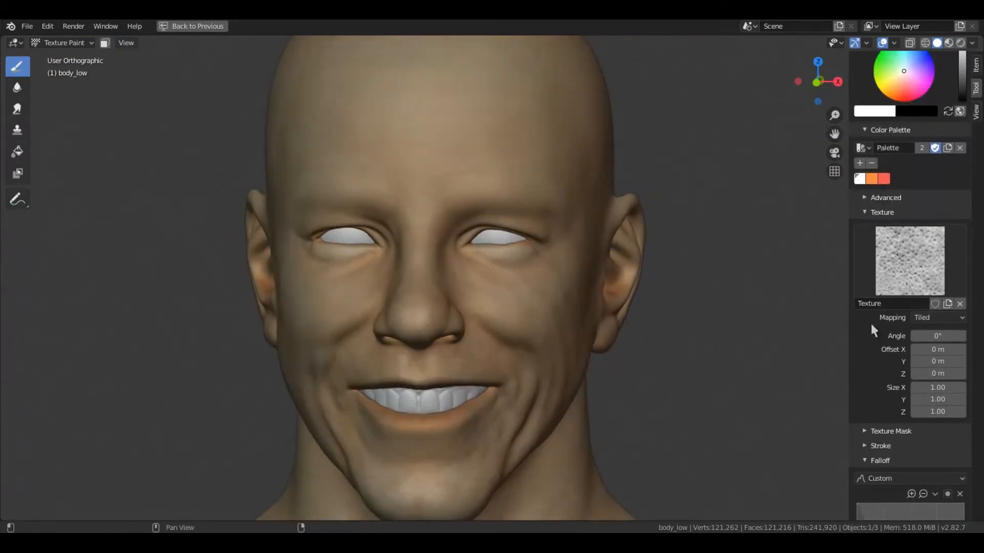
{"action": "left_click", "coordinate": [959, 303]}
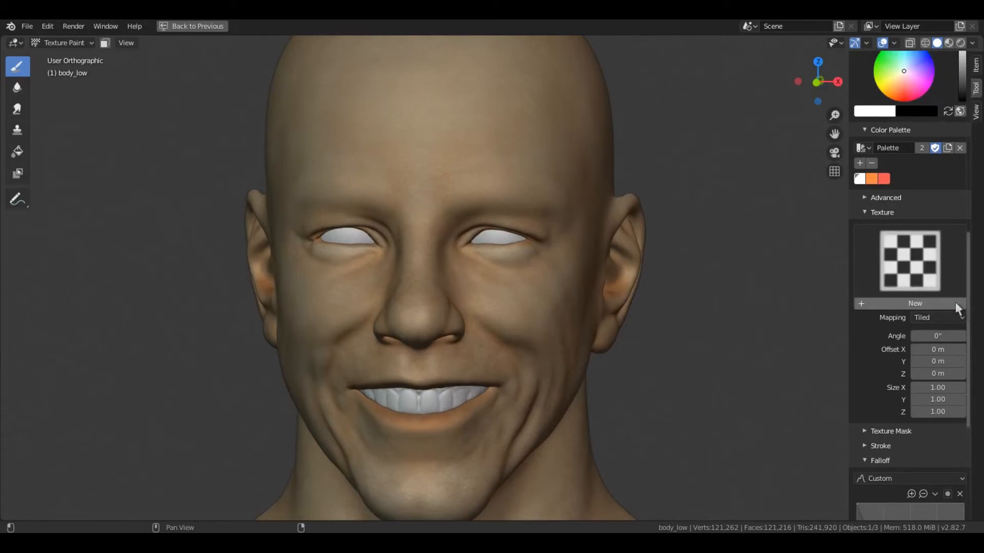
{"action": "middle_click_drag", "start_coordinate": [761, 216], "coordinate": [711, 251]}
{"action": "key", "text": "ctrl+space"}
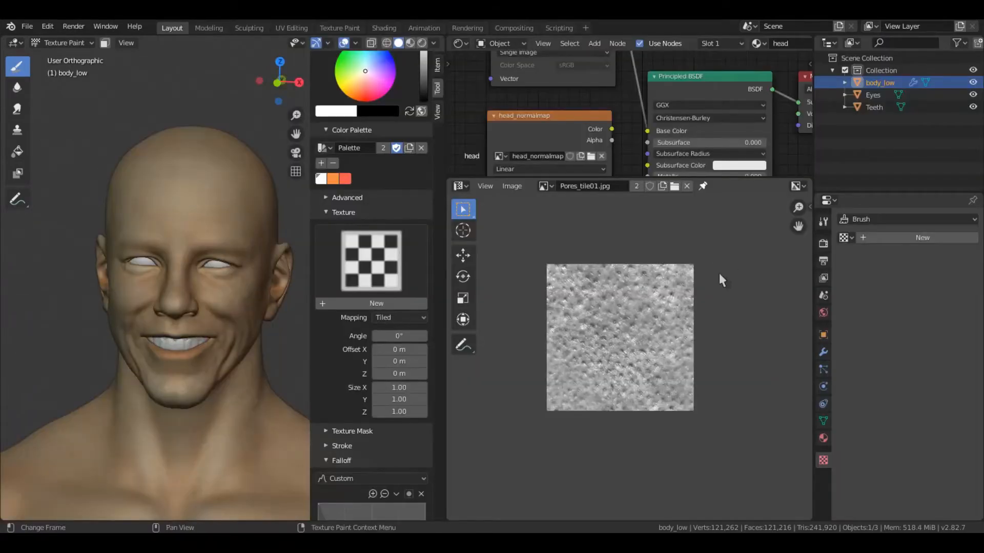
Step: Create a new brush texture named noise and set its type to Noise
{"action": "left_click", "coordinate": [879, 236]}
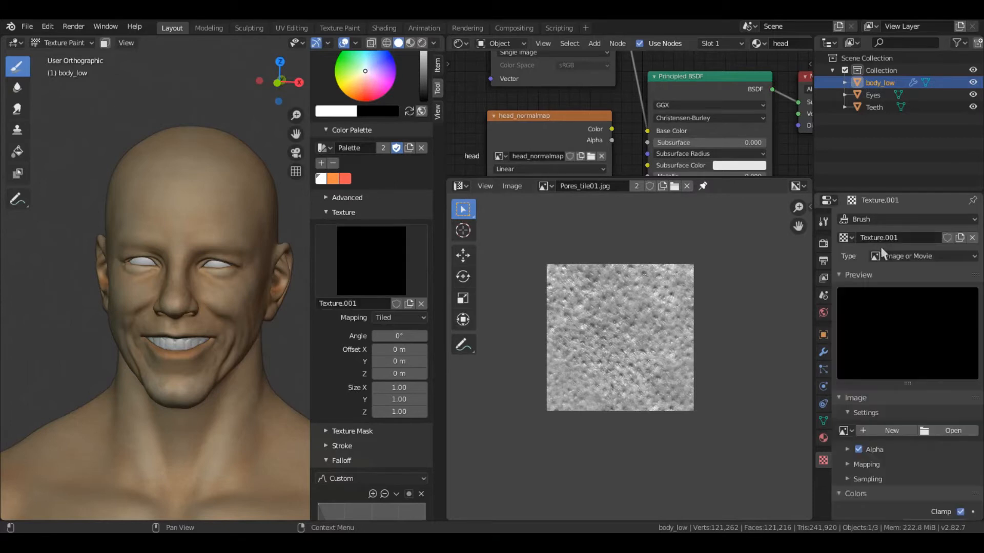
{"action": "type", "text": "noise"}
{"action": "key", "text": "Return"}
{"action": "left_click", "coordinate": [919, 256]}
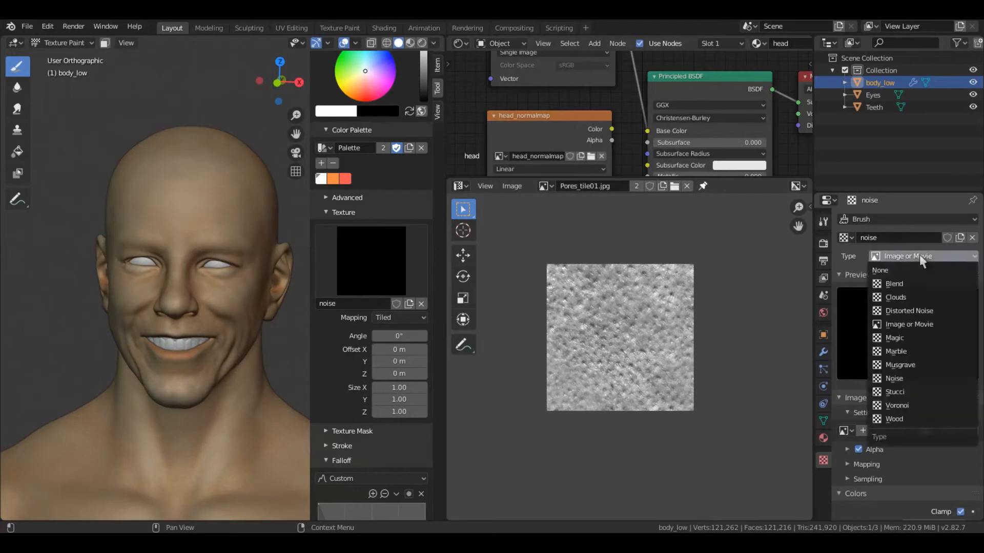
{"action": "left_click", "coordinate": [894, 379]}
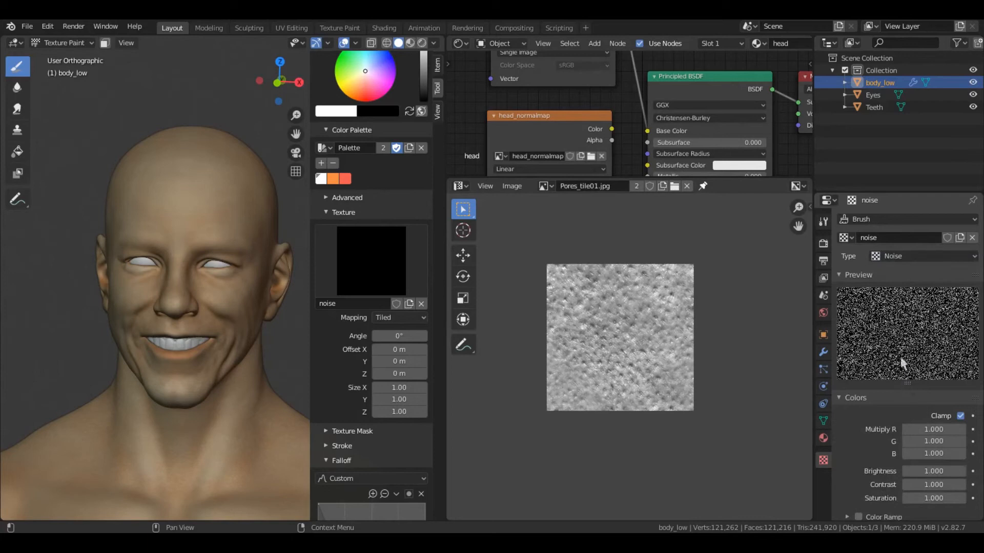
Step: Reassign the pore image texture to the brush, protect it with a fake user and rename it pores
{"action": "left_click", "coordinate": [851, 238]}
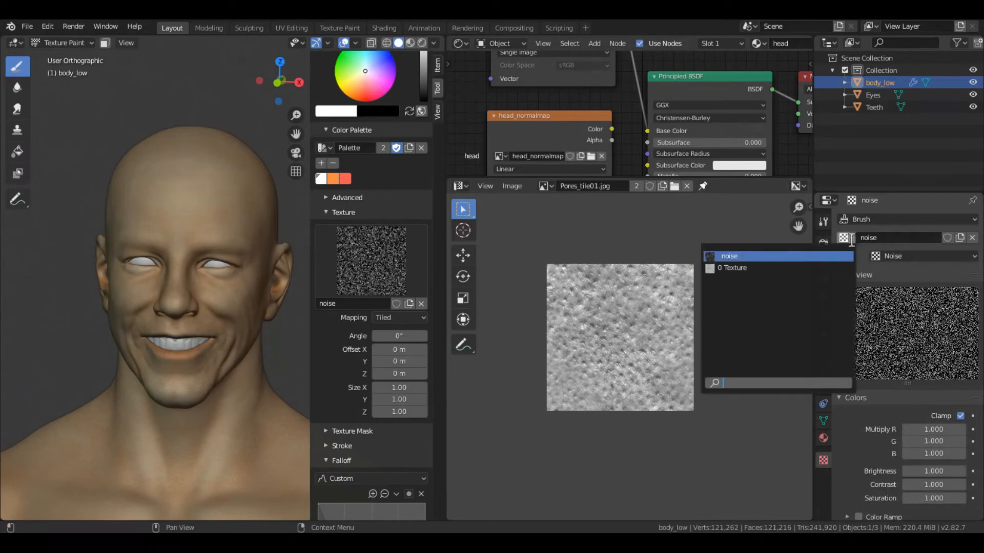
{"action": "left_click", "coordinate": [806, 268]}
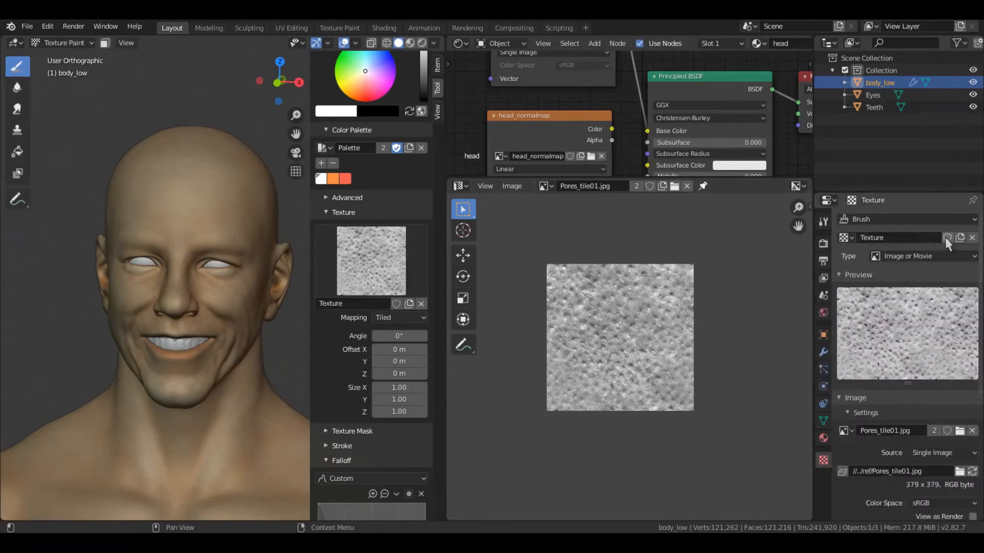
{"action": "left_click", "coordinate": [915, 238]}
{"action": "type", "text": "pores"}
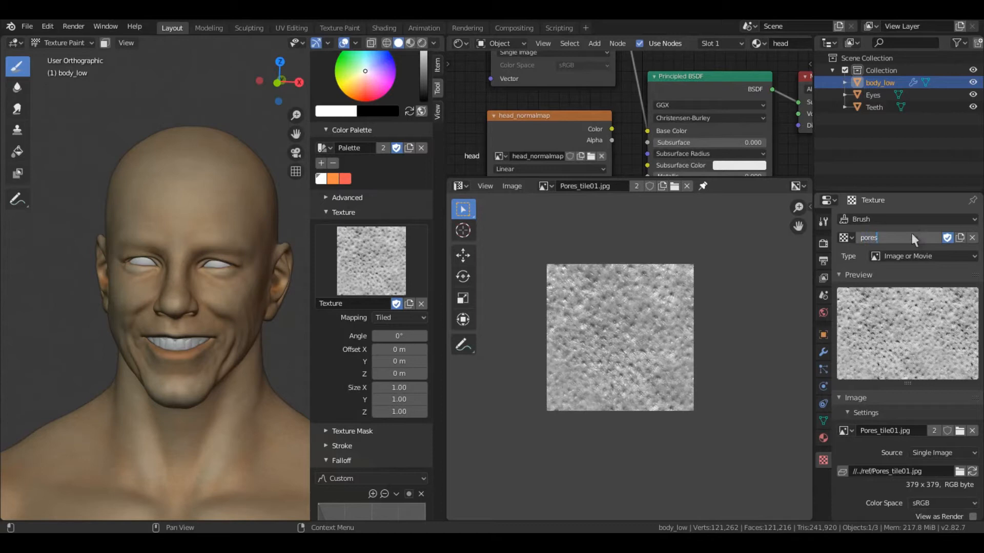
{"action": "key", "text": "Return"}
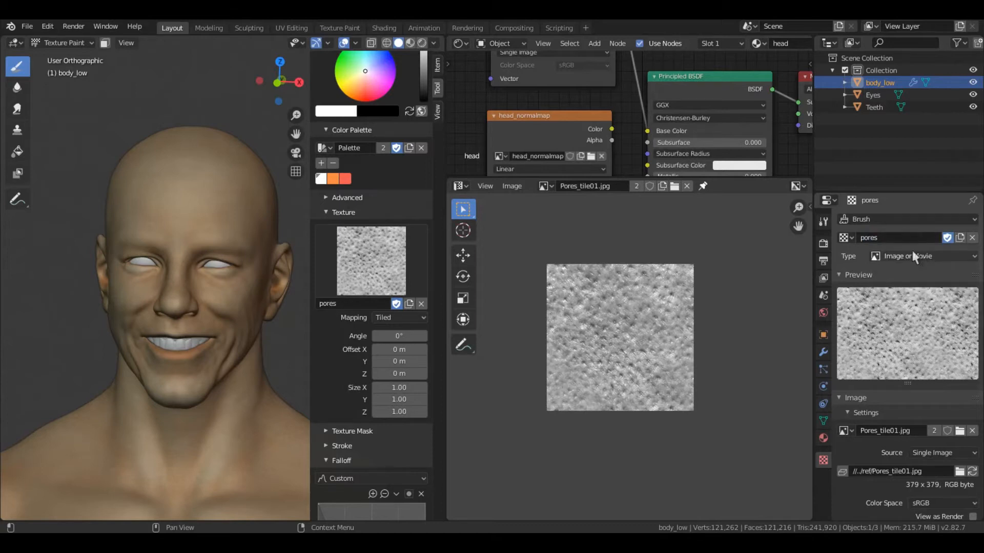
Step: Switch the brush to the noise texture and protect it with a fake user
{"action": "left_click", "coordinate": [845, 238]}
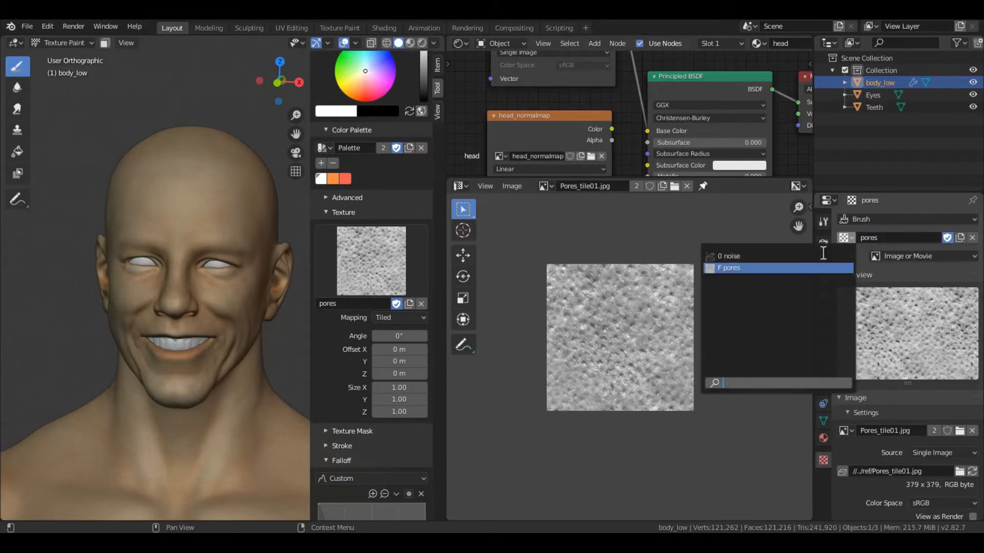
{"action": "left_click", "coordinate": [823, 254]}
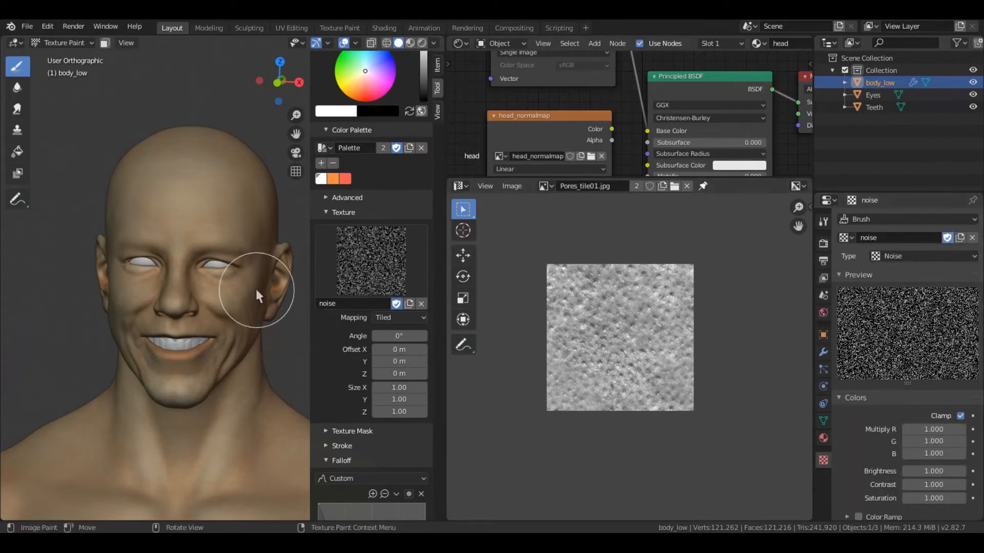
{"action": "middle_click_drag", "start_coordinate": [197, 332], "coordinate": [205, 313]}
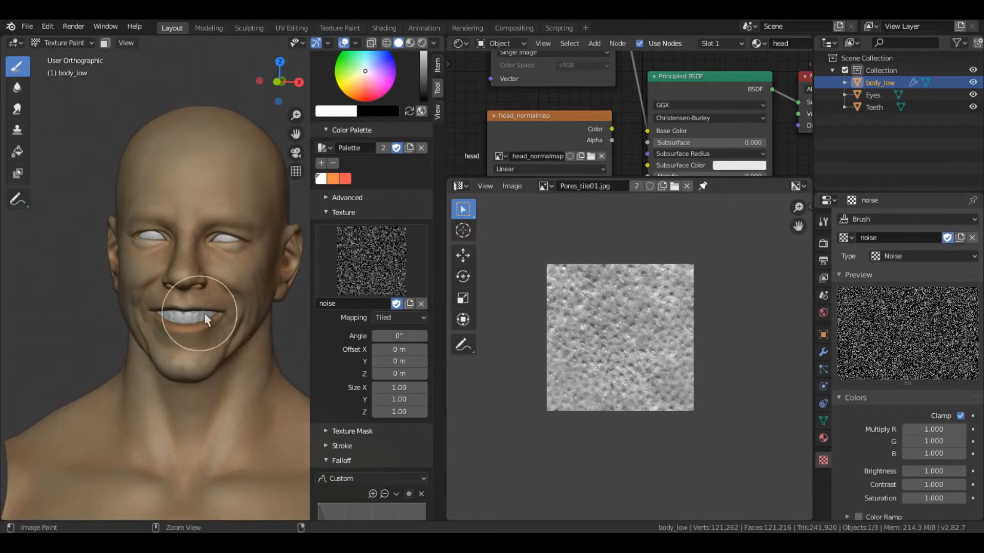
Step: Clear the brush's main texture and assign the noise texture as its texture mask
{"action": "left_click", "coordinate": [421, 303]}
{"action": "scroll", "coordinate": [377, 456], "scroll_direction": "down", "scroll_amount": 2}
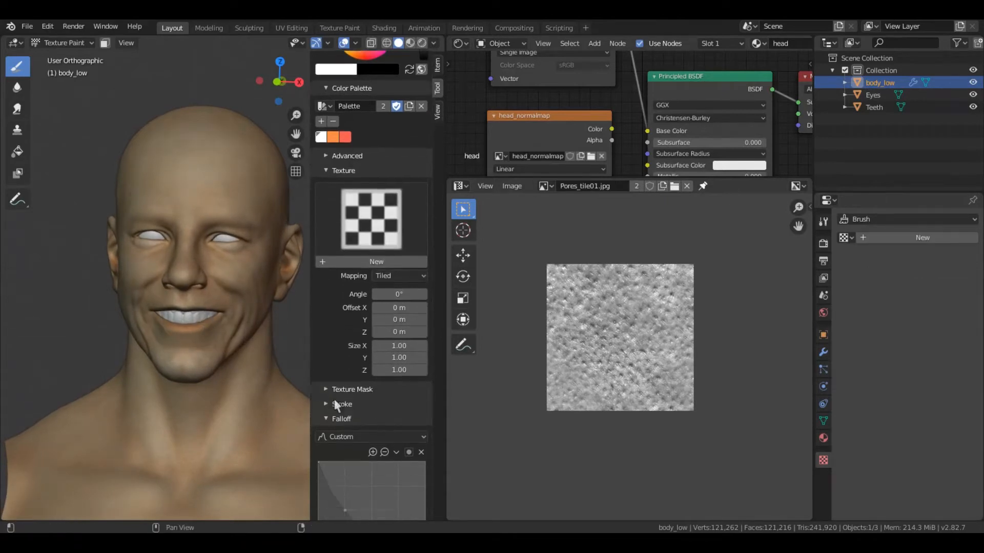
{"action": "left_click", "coordinate": [327, 391]}
{"action": "left_click", "coordinate": [356, 426]}
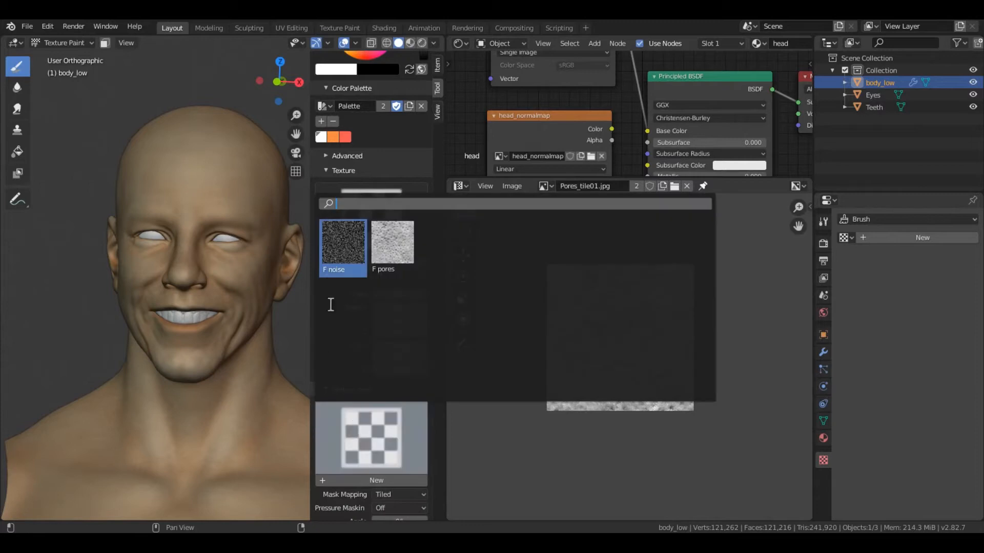
{"action": "left_click", "coordinate": [333, 257]}
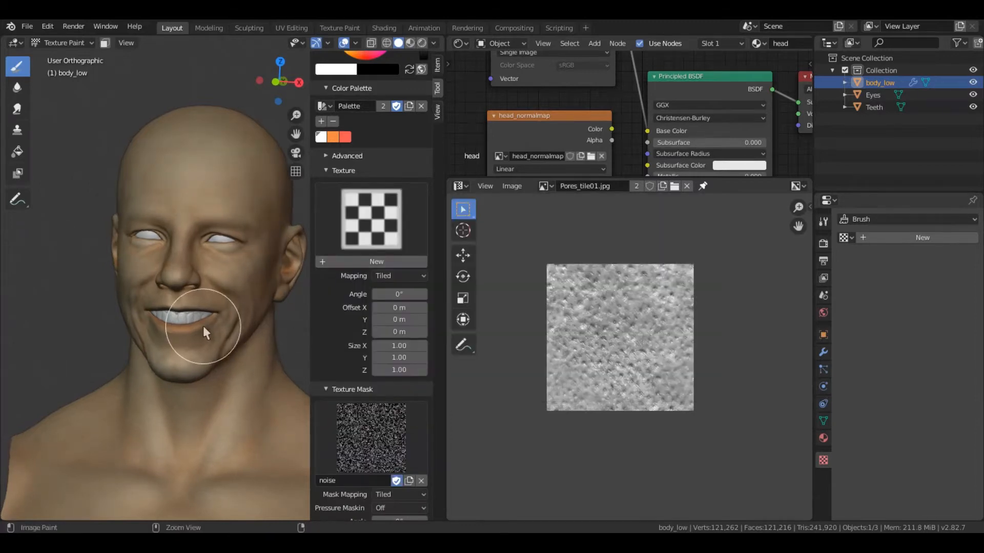
Step: Maximize the 3D viewport and set the brush colour to red from the palette, ready for painting the nose
{"action": "key", "text": "ctrl+space"}
{"action": "middle_click_drag", "start_coordinate": [299, 334], "coordinate": [516, 300]}
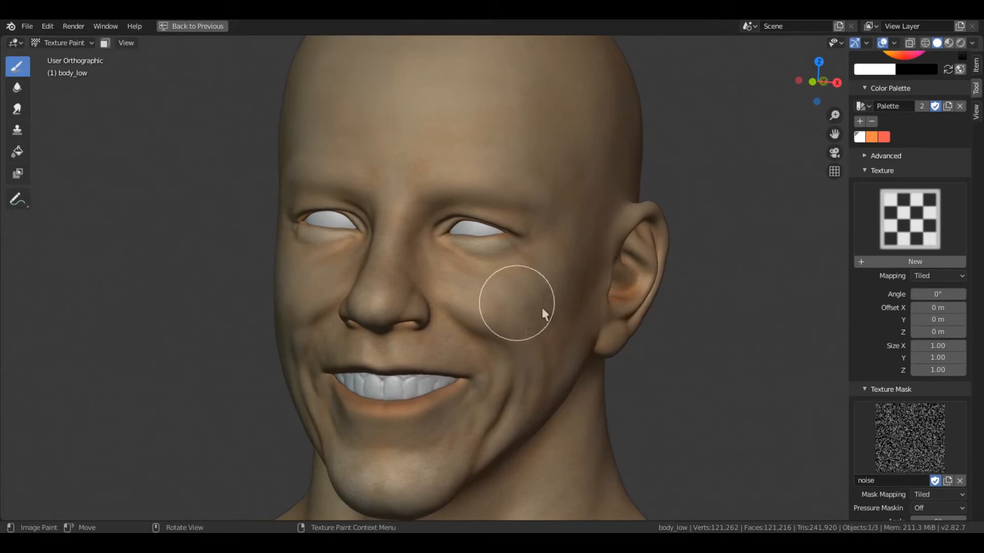
{"action": "scroll", "coordinate": [926, 169], "scroll_direction": "up", "scroll_amount": 5}
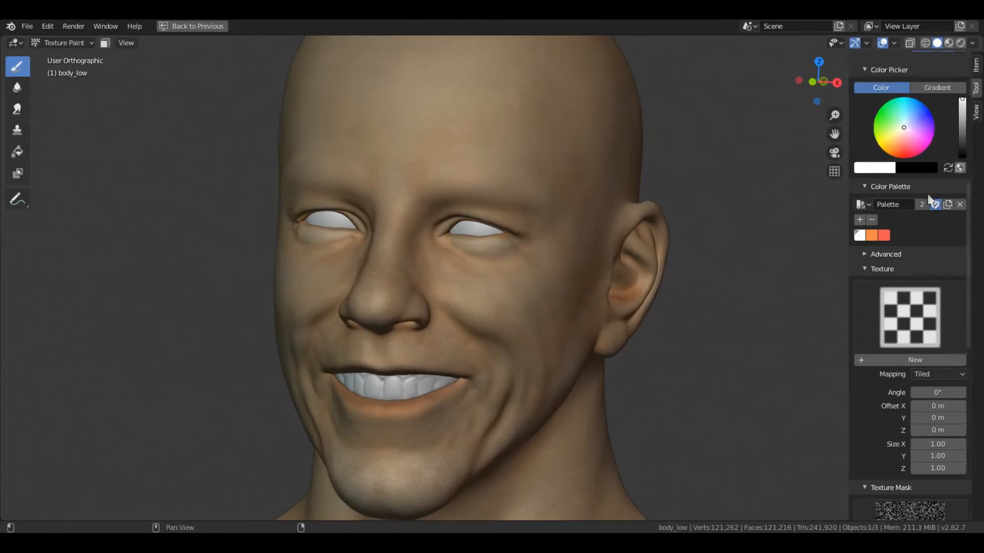
{"action": "left_click", "coordinate": [884, 236]}
{"action": "scroll", "coordinate": [906, 237], "scroll_direction": "up", "scroll_amount": 7}
{"action": "middle_click_drag", "start_coordinate": [563, 315], "coordinate": [503, 333]}
{"action": "middle_click_drag", "start_coordinate": [507, 285], "coordinate": [425, 236]}
{"action": "scroll", "coordinate": [488, 300], "scroll_direction": "up", "scroll_amount": 3}
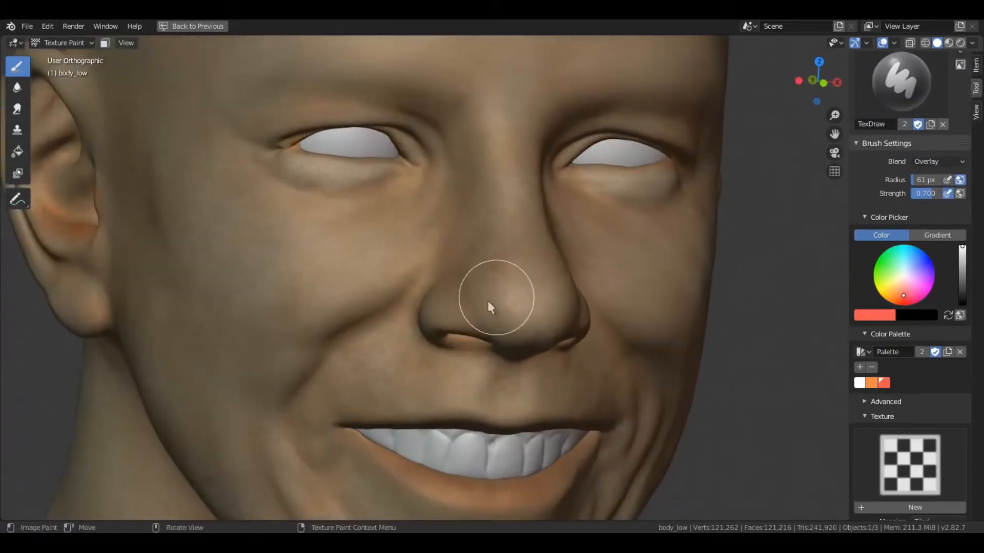
Step: Switch the viewport to Material Preview shading and paint noise-masked red over the tip and sides of the nose
{"action": "key", "text": "z"}
{"action": "left_click", "coordinate": [499, 379]}
{"action": "mouse_move", "coordinate": [472, 335]}
{"action": "middle_mouse_down"}
{"action": "mouse_move", "coordinate": [515, 334]}
{"action": "mouse_move", "coordinate": [511, 286]}
{"action": "middle_mouse_up"}
{"action": "mouse_move", "coordinate": [510, 277]}
{"action": "left_mouse_down"}
{"action": "mouse_move", "coordinate": [568, 309]}
{"action": "mouse_move", "coordinate": [531, 286]}
{"action": "mouse_move", "coordinate": [562, 303]}
{"action": "mouse_move", "coordinate": [553, 327]}
{"action": "left_mouse_up"}
{"action": "middle_click_drag", "start_coordinate": [534, 325], "coordinate": [492, 329]}
{"action": "mouse_move", "coordinate": [469, 270]}
{"action": "middle_mouse_down"}
{"action": "mouse_move", "coordinate": [443, 360]}
{"action": "mouse_move", "coordinate": [427, 348]}
{"action": "mouse_move", "coordinate": [429, 332]}
{"action": "mouse_move", "coordinate": [449, 329]}
{"action": "mouse_move", "coordinate": [404, 366]}
{"action": "mouse_move", "coordinate": [448, 340]}
{"action": "mouse_move", "coordinate": [422, 351]}
{"action": "middle_mouse_up"}
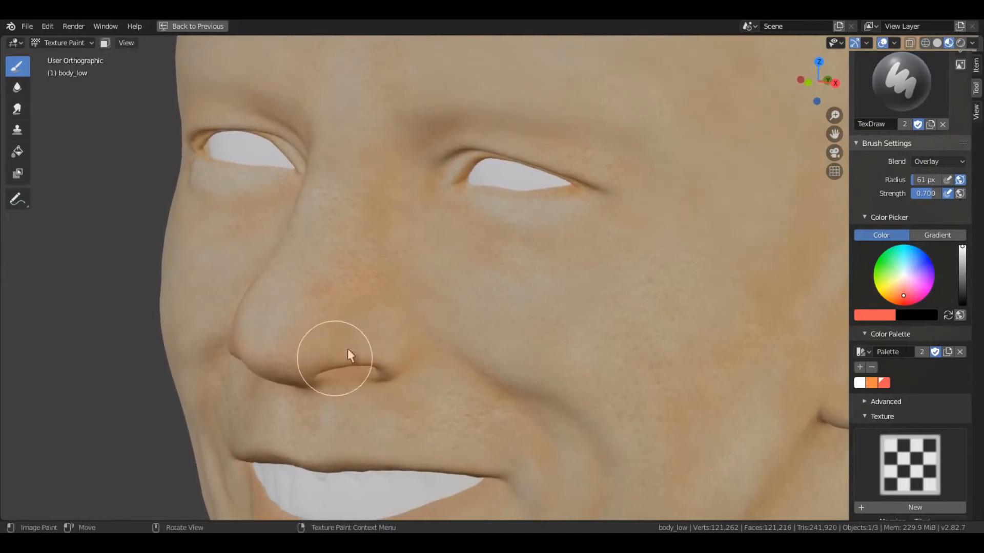
{"action": "middle_click_drag", "start_coordinate": [348, 349], "coordinate": [390, 342]}
Step: Set the brush blend mode to Multiply and paint red over the nose and the area between the brows
{"action": "left_click", "coordinate": [923, 161]}
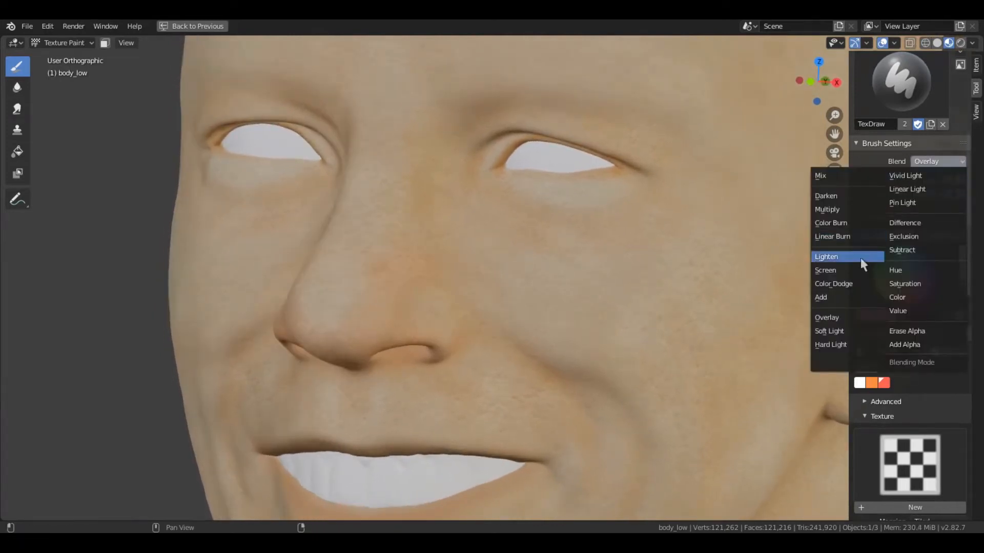
{"action": "left_click", "coordinate": [846, 209]}
{"action": "middle_click_drag", "start_coordinate": [547, 309], "coordinate": [574, 312]}
{"action": "middle_click_drag", "start_coordinate": [478, 294], "coordinate": [447, 256]}
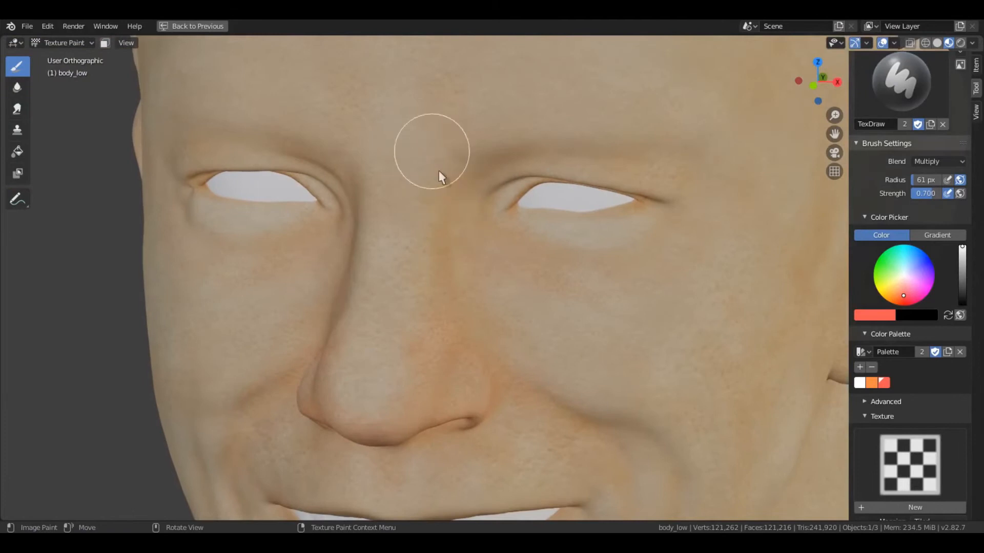
{"action": "middle_click_drag", "start_coordinate": [421, 196], "coordinate": [452, 287]}
{"action": "middle_click_drag", "start_coordinate": [492, 313], "coordinate": [498, 290]}
Step: Turn off X mirror symmetry and paint noise-masked red above the upper lip and around the mouth corner
{"action": "scroll", "coordinate": [495, 250], "scroll_direction": "down", "scroll_amount": 1}
{"action": "scroll", "coordinate": [895, 419], "scroll_direction": "down", "scroll_amount": 10}
{"action": "scroll", "coordinate": [896, 426], "scroll_direction": "down", "scroll_amount": 12}
{"action": "left_click", "coordinate": [921, 479]}
{"action": "middle_click_drag", "start_coordinate": [481, 327], "coordinate": [537, 272], "text": "ctrl"}
{"action": "middle_click_drag", "start_coordinate": [596, 313], "coordinate": [577, 289]}
{"action": "left_click_drag", "start_coordinate": [576, 288], "coordinate": [477, 246]}
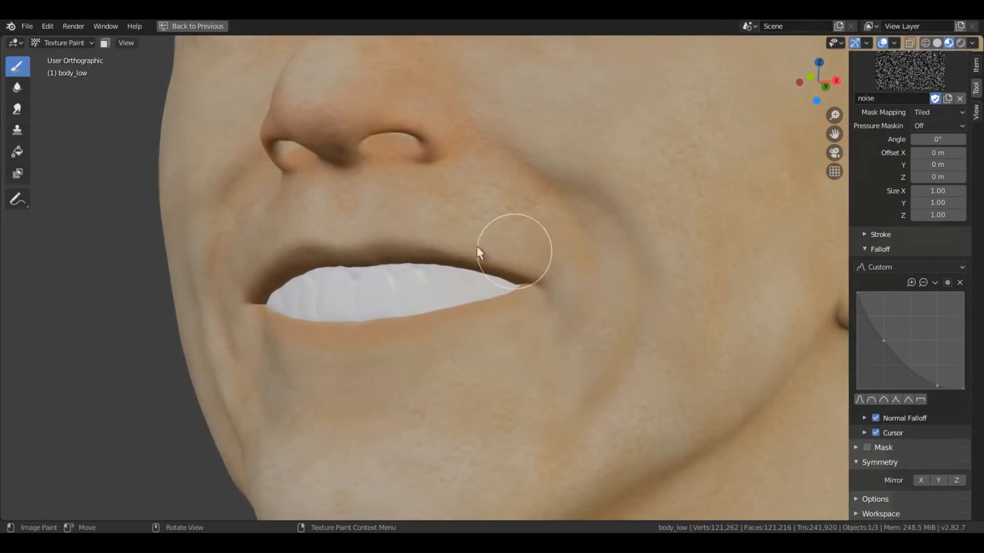
{"action": "middle_click_drag", "start_coordinate": [465, 218], "coordinate": [493, 231]}
{"action": "left_click_drag", "start_coordinate": [464, 244], "coordinate": [389, 196]}
{"action": "middle_click_drag", "start_coordinate": [615, 220], "coordinate": [581, 174]}
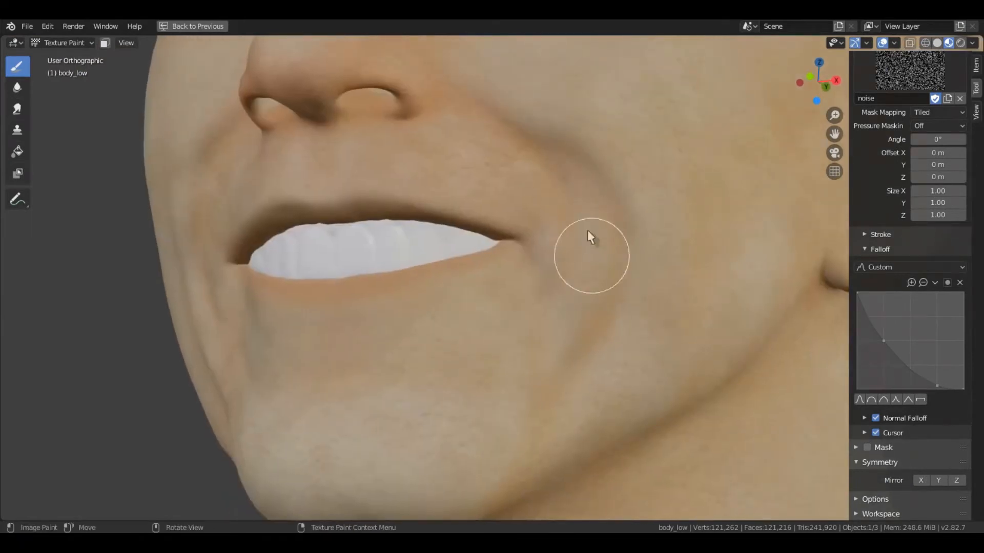
Step: Paint red along the smile fold beside the mouth, checking it in Solid shading before returning to Material Preview
{"action": "middle_click_drag", "start_coordinate": [570, 255], "coordinate": [625, 318]}
{"action": "mouse_move", "coordinate": [536, 333]}
{"action": "middle_mouse_down"}
{"action": "mouse_move", "coordinate": [558, 332]}
{"action": "mouse_move", "coordinate": [530, 340]}
{"action": "middle_mouse_up"}
{"action": "key", "text": "z"}
{"action": "left_click", "coordinate": [651, 328]}
{"action": "left_click_drag", "start_coordinate": [515, 328], "coordinate": [501, 338]}
{"action": "key", "text": "z"}
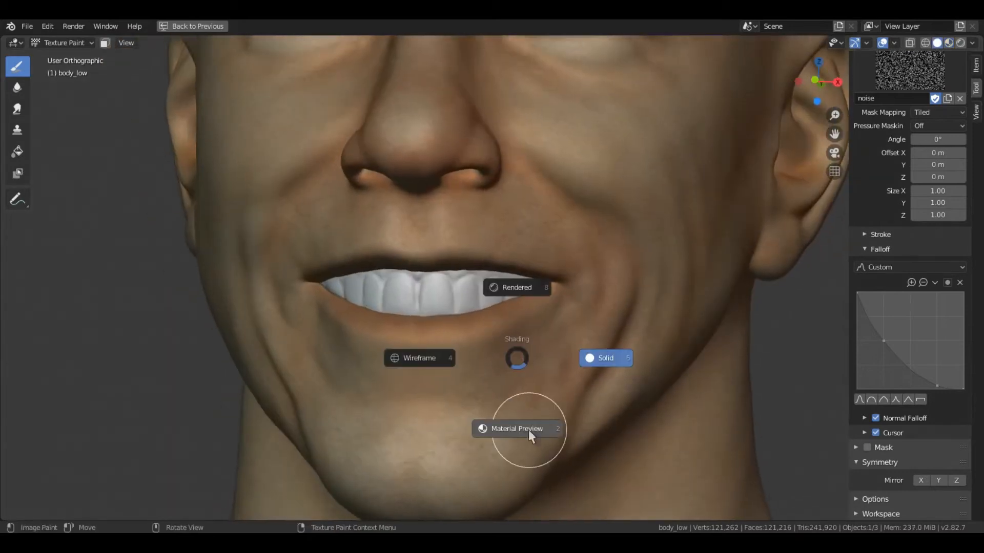
{"action": "left_click", "coordinate": [528, 429]}
Step: Build up the red tint over the chin, lower cheek and jaw
{"action": "mouse_move", "coordinate": [506, 326]}
{"action": "middle_mouse_down"}
{"action": "mouse_move", "coordinate": [538, 301]}
{"action": "mouse_move", "coordinate": [512, 301]}
{"action": "mouse_move", "coordinate": [450, 329]}
{"action": "middle_mouse_up"}
{"action": "scroll", "coordinate": [633, 181], "scroll_direction": "down", "scroll_amount": 2}
{"action": "middle_click_drag", "start_coordinate": [533, 328], "coordinate": [507, 307]}
{"action": "scroll", "coordinate": [509, 306], "scroll_direction": "up", "scroll_amount": 1}
{"action": "middle_click_drag", "start_coordinate": [492, 247], "coordinate": [459, 276]}
{"action": "mouse_move", "coordinate": [518, 316]}
{"action": "middle_mouse_down"}
{"action": "mouse_move", "coordinate": [471, 294]}
{"action": "mouse_move", "coordinate": [475, 307]}
{"action": "mouse_move", "coordinate": [508, 252]}
{"action": "mouse_move", "coordinate": [515, 294]}
{"action": "mouse_move", "coordinate": [408, 264]}
{"action": "mouse_move", "coordinate": [435, 365]}
{"action": "mouse_move", "coordinate": [474, 342]}
{"action": "mouse_move", "coordinate": [442, 292]}
{"action": "mouse_move", "coordinate": [452, 338]}
{"action": "mouse_move", "coordinate": [470, 294]}
{"action": "mouse_move", "coordinate": [487, 332]}
{"action": "mouse_move", "coordinate": [457, 328]}
{"action": "mouse_move", "coordinate": [509, 307]}
{"action": "mouse_move", "coordinate": [400, 282]}
{"action": "mouse_move", "coordinate": [659, 262]}
{"action": "middle_mouse_up"}
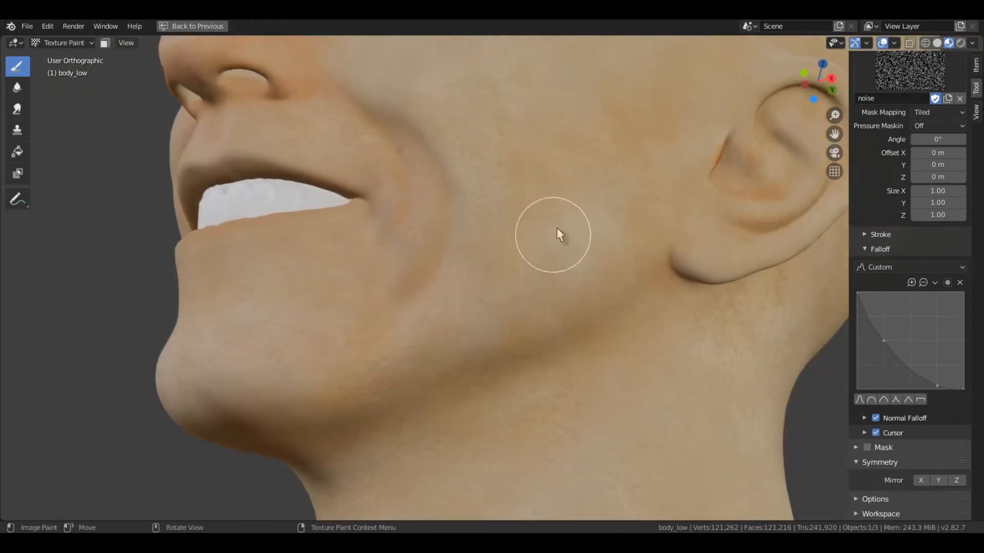
{"action": "middle_click_drag", "start_coordinate": [560, 235], "coordinate": [542, 300]}
{"action": "middle_click_drag", "start_coordinate": [490, 351], "coordinate": [596, 254]}
{"action": "mouse_move", "coordinate": [575, 325]}
{"action": "middle_mouse_down"}
{"action": "mouse_move", "coordinate": [632, 310]}
{"action": "mouse_move", "coordinate": [417, 345]}
{"action": "mouse_move", "coordinate": [413, 268]}
{"action": "mouse_move", "coordinate": [401, 345]}
{"action": "mouse_move", "coordinate": [470, 318]}
{"action": "mouse_move", "coordinate": [547, 237]}
{"action": "mouse_move", "coordinate": [325, 395]}
{"action": "mouse_move", "coordinate": [551, 276]}
{"action": "mouse_move", "coordinate": [458, 350]}
{"action": "middle_mouse_up"}
Step: Compare the painted face in Solid and Material Preview shading, then re-enable X mirror symmetry
{"action": "key", "text": "z"}
{"action": "left_click", "coordinate": [549, 318]}
{"action": "key", "text": "z"}
{"action": "left_click", "coordinate": [478, 421]}
{"action": "mouse_move", "coordinate": [512, 299]}
{"action": "middle_mouse_down"}
{"action": "mouse_move", "coordinate": [586, 283]}
{"action": "mouse_move", "coordinate": [636, 369]}
{"action": "middle_mouse_up"}
{"action": "scroll", "coordinate": [636, 369], "scroll_direction": "down", "scroll_amount": 3}
{"action": "left_click", "coordinate": [921, 480]}
Step: Paint mirrored noise-masked red over the cheeks, beneath the eyes and around the nose folds
{"action": "middle_click_drag", "start_coordinate": [518, 261], "coordinate": [564, 268]}
{"action": "scroll", "coordinate": [563, 269], "scroll_direction": "up", "scroll_amount": 5}
{"action": "middle_click_drag", "start_coordinate": [561, 230], "coordinate": [558, 276], "text": "shift"}
{"action": "scroll", "coordinate": [558, 277], "scroll_direction": "down", "scroll_amount": 2}
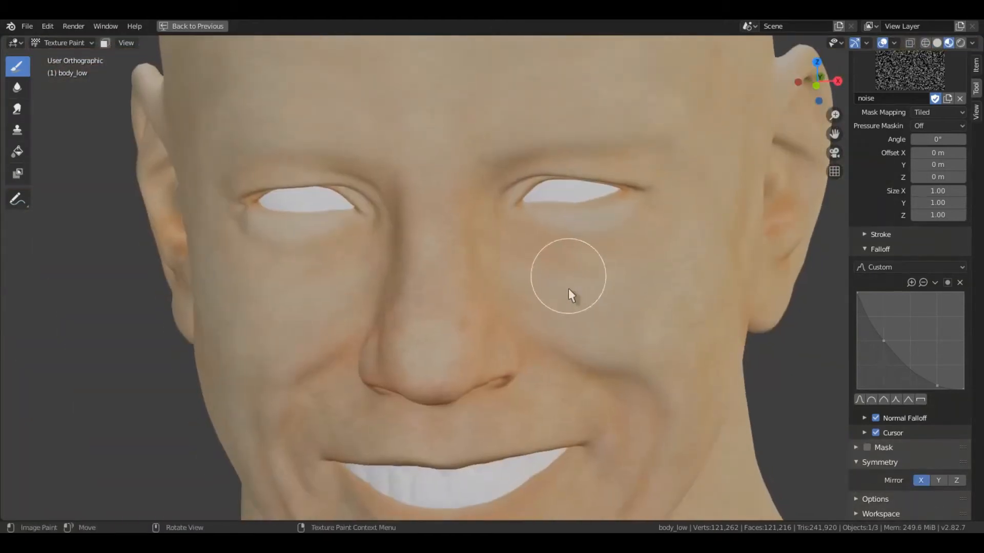
{"action": "mouse_move", "coordinate": [620, 269]}
{"action": "middle_mouse_down"}
{"action": "mouse_move", "coordinate": [647, 297]}
{"action": "mouse_move", "coordinate": [451, 339]}
{"action": "mouse_move", "coordinate": [438, 352]}
{"action": "mouse_move", "coordinate": [556, 307]}
{"action": "middle_mouse_up"}
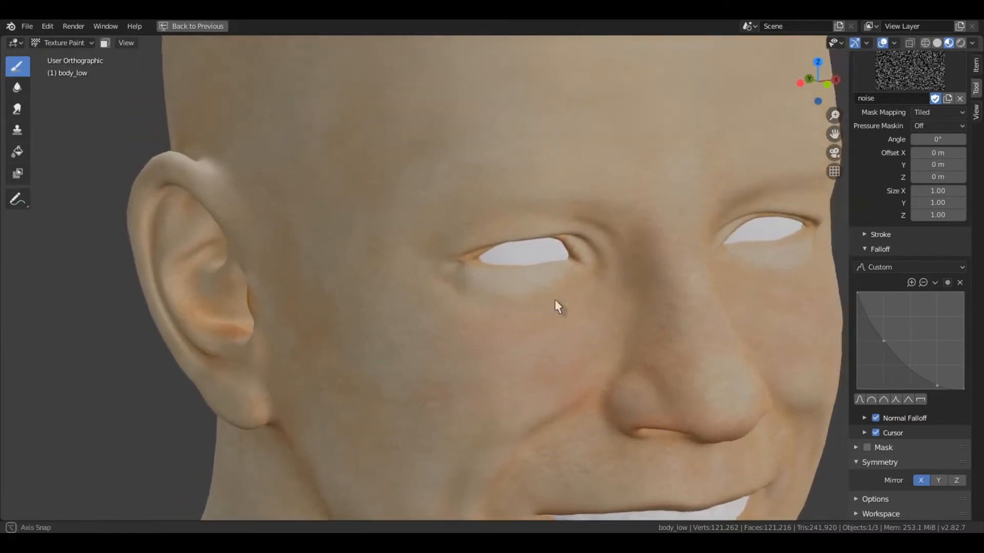
{"action": "scroll", "coordinate": [566, 257], "scroll_direction": "up", "scroll_amount": 5}
{"action": "mouse_move", "coordinate": [653, 229]}
{"action": "left_mouse_down"}
{"action": "mouse_move", "coordinate": [404, 228]}
{"action": "mouse_move", "coordinate": [519, 190]}
{"action": "left_mouse_up"}
{"action": "middle_click_drag", "start_coordinate": [523, 303], "coordinate": [560, 293], "text": "shift"}
{"action": "mouse_move", "coordinate": [560, 293]}
{"action": "left_mouse_down"}
{"action": "mouse_move", "coordinate": [343, 295]}
{"action": "mouse_move", "coordinate": [542, 303]}
{"action": "left_mouse_up"}
{"action": "mouse_move", "coordinate": [516, 246]}
{"action": "middle_mouse_down", "text": "shift"}
{"action": "mouse_move", "coordinate": [559, 333]}
{"action": "mouse_move", "coordinate": [620, 276]}
{"action": "middle_mouse_up", "text": "shift"}
{"action": "left_click_drag", "start_coordinate": [650, 279], "coordinate": [445, 301]}
{"action": "middle_click_drag", "start_coordinate": [445, 301], "coordinate": [481, 342]}
Step: Paint red over the lower cheek and along the jawline below the ear
{"action": "scroll", "coordinate": [486, 343], "scroll_direction": "down", "scroll_amount": 3}
{"action": "middle_click_drag", "start_coordinate": [572, 436], "coordinate": [592, 288], "text": "shift"}
{"action": "left_click_drag", "start_coordinate": [589, 210], "coordinate": [473, 225]}
{"action": "mouse_move", "coordinate": [410, 277]}
{"action": "middle_mouse_down", "text": "shift"}
{"action": "mouse_move", "coordinate": [416, 249]}
{"action": "mouse_move", "coordinate": [543, 308]}
{"action": "middle_mouse_up", "text": "shift"}
{"action": "scroll", "coordinate": [543, 307], "scroll_direction": "down", "scroll_amount": 1}
{"action": "mouse_move", "coordinate": [519, 419]}
{"action": "middle_mouse_down"}
{"action": "mouse_move", "coordinate": [522, 372]}
{"action": "mouse_move", "coordinate": [556, 359]}
{"action": "mouse_move", "coordinate": [566, 379]}
{"action": "mouse_move", "coordinate": [542, 353]}
{"action": "mouse_move", "coordinate": [504, 367]}
{"action": "middle_mouse_up"}
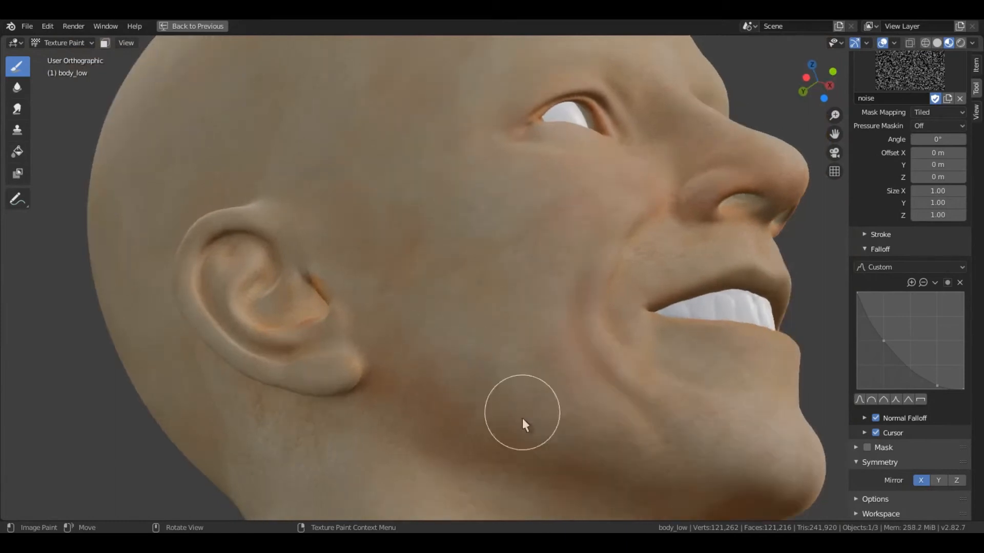
Step: Paint red over the forehead, temple and side of the head, returning the viewport to Material Preview shading
{"action": "middle_click_drag", "start_coordinate": [523, 424], "coordinate": [473, 308]}
{"action": "scroll", "coordinate": [560, 275], "scroll_direction": "up", "scroll_amount": 4}
{"action": "mouse_move", "coordinate": [680, 220]}
{"action": "middle_mouse_down"}
{"action": "mouse_move", "coordinate": [637, 270]}
{"action": "mouse_move", "coordinate": [497, 278]}
{"action": "mouse_move", "coordinate": [553, 263]}
{"action": "mouse_move", "coordinate": [475, 278]}
{"action": "mouse_move", "coordinate": [449, 308]}
{"action": "mouse_move", "coordinate": [504, 322]}
{"action": "mouse_move", "coordinate": [586, 237]}
{"action": "mouse_move", "coordinate": [454, 169]}
{"action": "mouse_move", "coordinate": [571, 233]}
{"action": "mouse_move", "coordinate": [545, 291]}
{"action": "mouse_move", "coordinate": [497, 272]}
{"action": "mouse_move", "coordinate": [452, 281]}
{"action": "mouse_move", "coordinate": [450, 266]}
{"action": "mouse_move", "coordinate": [437, 408]}
{"action": "mouse_move", "coordinate": [563, 300]}
{"action": "mouse_move", "coordinate": [559, 235]}
{"action": "mouse_move", "coordinate": [592, 275]}
{"action": "mouse_move", "coordinate": [445, 290]}
{"action": "mouse_move", "coordinate": [625, 239]}
{"action": "mouse_move", "coordinate": [625, 266]}
{"action": "mouse_move", "coordinate": [582, 236]}
{"action": "mouse_move", "coordinate": [589, 373]}
{"action": "mouse_move", "coordinate": [600, 328]}
{"action": "mouse_move", "coordinate": [558, 297]}
{"action": "mouse_move", "coordinate": [582, 261]}
{"action": "mouse_move", "coordinate": [608, 272]}
{"action": "mouse_move", "coordinate": [598, 289]}
{"action": "mouse_move", "coordinate": [608, 244]}
{"action": "mouse_move", "coordinate": [573, 329]}
{"action": "mouse_move", "coordinate": [529, 318]}
{"action": "mouse_move", "coordinate": [548, 215]}
{"action": "mouse_move", "coordinate": [481, 258]}
{"action": "mouse_move", "coordinate": [505, 297]}
{"action": "middle_mouse_up"}
{"action": "middle_click_drag", "start_coordinate": [483, 181], "coordinate": [586, 305]}
{"action": "key", "text": "z"}
{"action": "left_click", "coordinate": [604, 373]}
{"action": "mouse_move", "coordinate": [481, 302]}
{"action": "middle_mouse_down"}
{"action": "mouse_move", "coordinate": [546, 292]}
{"action": "mouse_move", "coordinate": [573, 313]}
{"action": "middle_mouse_up"}
{"action": "mouse_move", "coordinate": [540, 344]}
{"action": "middle_mouse_down"}
{"action": "mouse_move", "coordinate": [501, 303]}
{"action": "mouse_move", "coordinate": [552, 298]}
{"action": "mouse_move", "coordinate": [533, 283]}
{"action": "middle_mouse_up"}
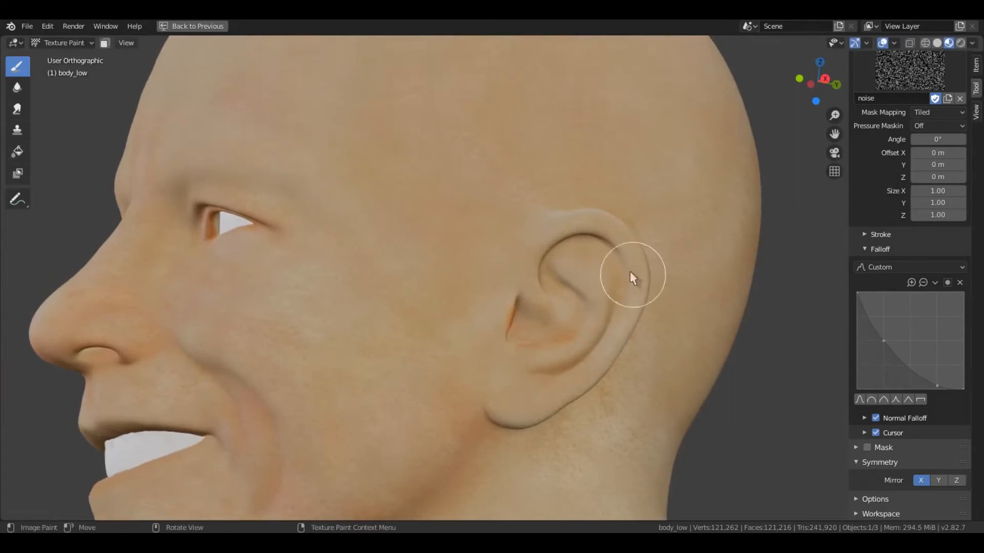
Step: Paint red over the chin and under the jaw, inspecting the area in Solid shading
{"action": "middle_click_drag", "start_coordinate": [630, 276], "coordinate": [588, 314]}
{"action": "mouse_move", "coordinate": [510, 251]}
{"action": "middle_mouse_down"}
{"action": "mouse_move", "coordinate": [325, 273]}
{"action": "mouse_move", "coordinate": [362, 435]}
{"action": "mouse_move", "coordinate": [386, 195]}
{"action": "mouse_move", "coordinate": [577, 253]}
{"action": "mouse_move", "coordinate": [571, 185]}
{"action": "mouse_move", "coordinate": [534, 193]}
{"action": "mouse_move", "coordinate": [538, 288]}
{"action": "mouse_move", "coordinate": [534, 230]}
{"action": "mouse_move", "coordinate": [500, 241]}
{"action": "mouse_move", "coordinate": [507, 265]}
{"action": "mouse_move", "coordinate": [588, 271]}
{"action": "mouse_move", "coordinate": [509, 291]}
{"action": "mouse_move", "coordinate": [520, 357]}
{"action": "mouse_move", "coordinate": [509, 349]}
{"action": "middle_mouse_up"}
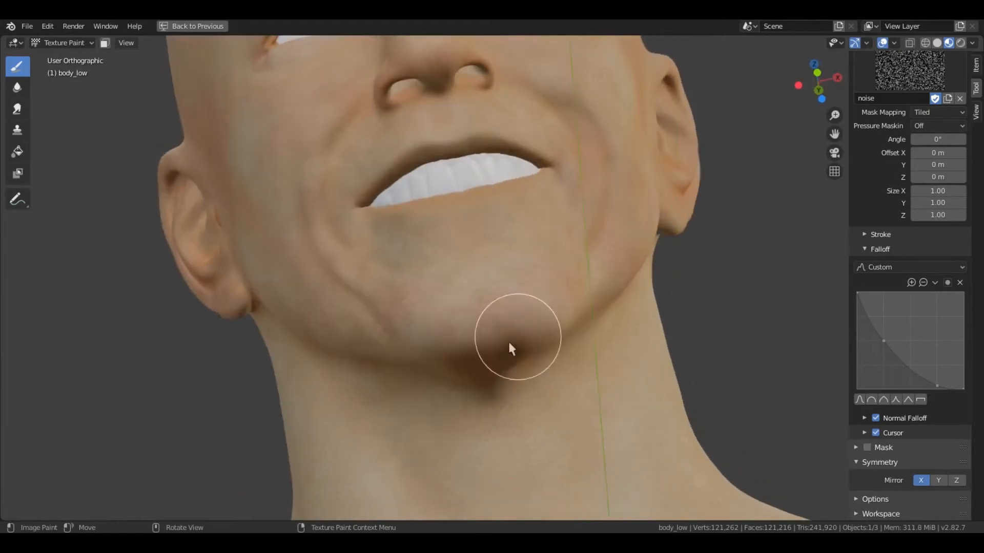
{"action": "mouse_move", "coordinate": [597, 283]}
{"action": "middle_mouse_down"}
{"action": "mouse_move", "coordinate": [580, 310]}
{"action": "mouse_move", "coordinate": [523, 251]}
{"action": "middle_mouse_up"}
{"action": "mouse_move", "coordinate": [429, 232]}
{"action": "middle_mouse_down"}
{"action": "mouse_move", "coordinate": [487, 275]}
{"action": "mouse_move", "coordinate": [485, 345]}
{"action": "middle_mouse_up"}
{"action": "scroll", "coordinate": [485, 346], "scroll_direction": "down", "scroll_amount": 2}
{"action": "key", "text": "z"}
{"action": "scroll", "coordinate": [502, 313], "scroll_direction": "up", "scroll_amount": 2}
{"action": "middle_click_drag", "start_coordinate": [502, 314], "coordinate": [499, 308]}
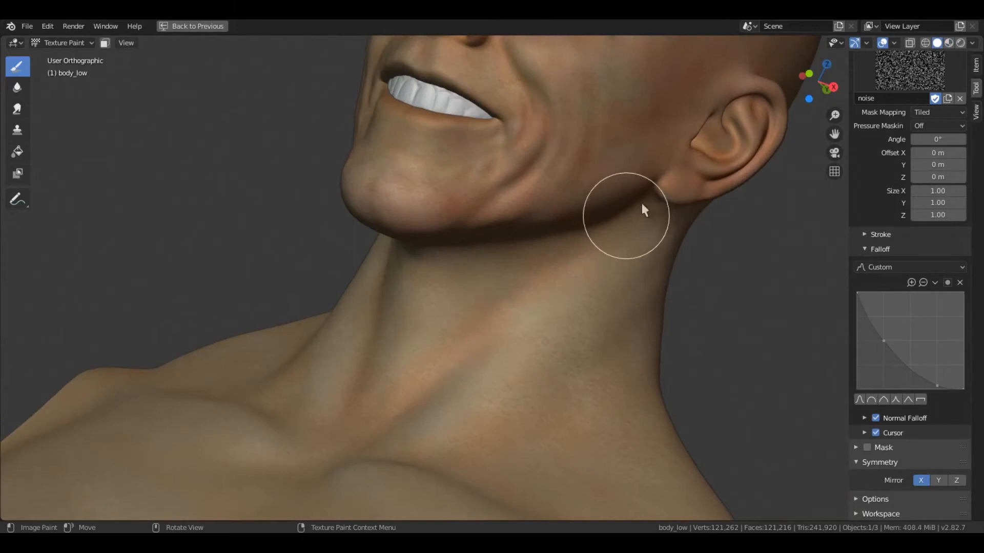
Step: Return to Material Preview shading and paint red over the front and sides of the neck
{"action": "middle_click_drag", "start_coordinate": [640, 200], "coordinate": [494, 301]}
{"action": "key", "text": "z"}
{"action": "left_click", "coordinate": [510, 372]}
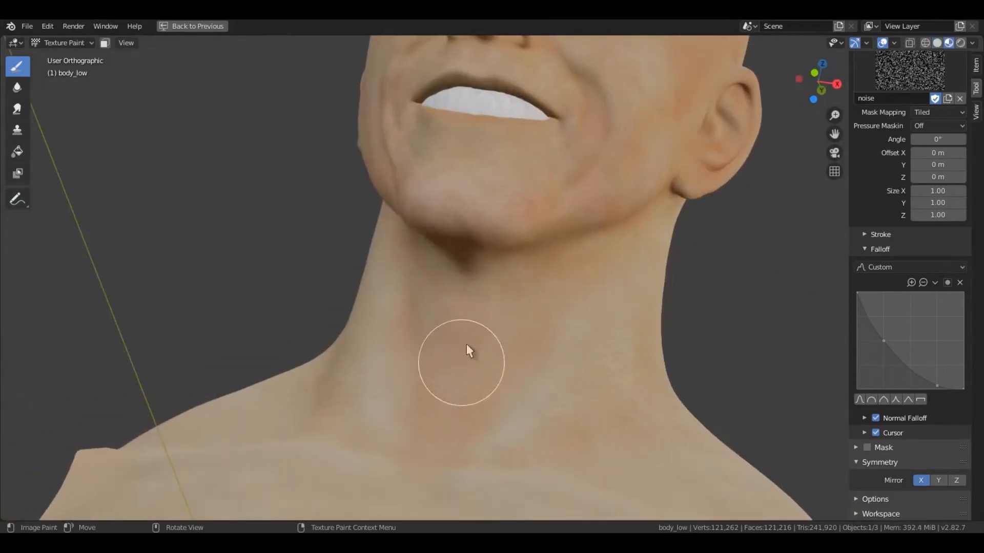
{"action": "middle_click_drag", "start_coordinate": [466, 344], "coordinate": [623, 249]}
{"action": "middle_click_drag", "start_coordinate": [601, 350], "coordinate": [604, 326]}
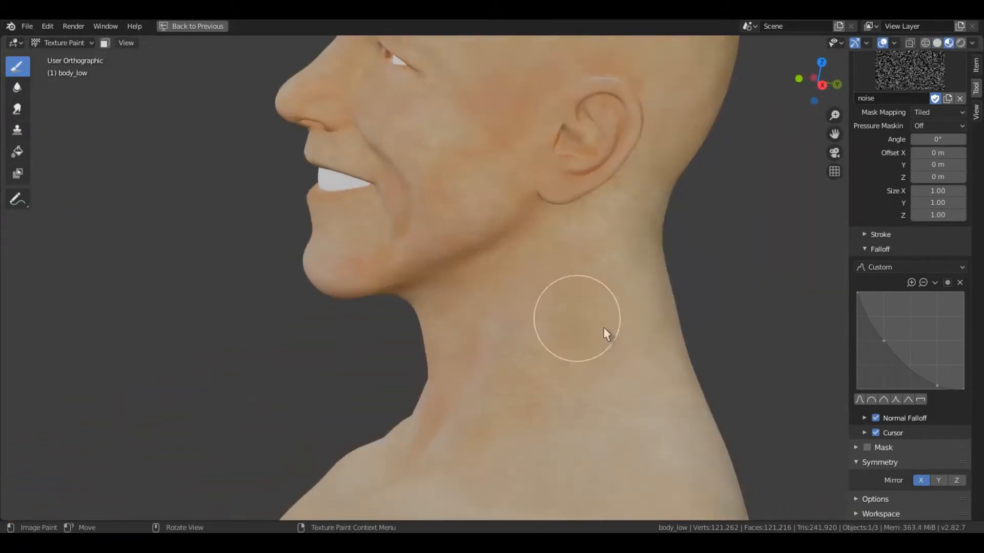
{"action": "mouse_move", "coordinate": [545, 241]}
{"action": "middle_mouse_down"}
{"action": "mouse_move", "coordinate": [442, 452]}
{"action": "mouse_move", "coordinate": [559, 364]}
{"action": "mouse_move", "coordinate": [573, 302]}
{"action": "mouse_move", "coordinate": [525, 343]}
{"action": "middle_mouse_up"}
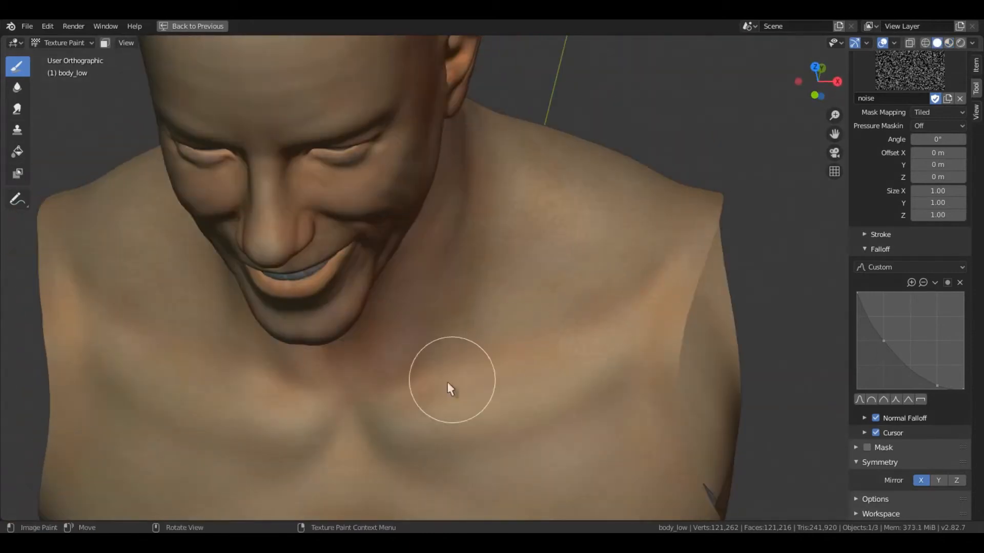
Step: Paint noise-masked red around the base of the neck and along the collarbones, viewing it in Material Preview shading
{"action": "middle_click_drag", "start_coordinate": [450, 388], "coordinate": [527, 328]}
{"action": "key", "text": "z"}
{"action": "left_click", "coordinate": [522, 382]}
{"action": "middle_click_drag", "start_coordinate": [523, 382], "coordinate": [516, 299]}
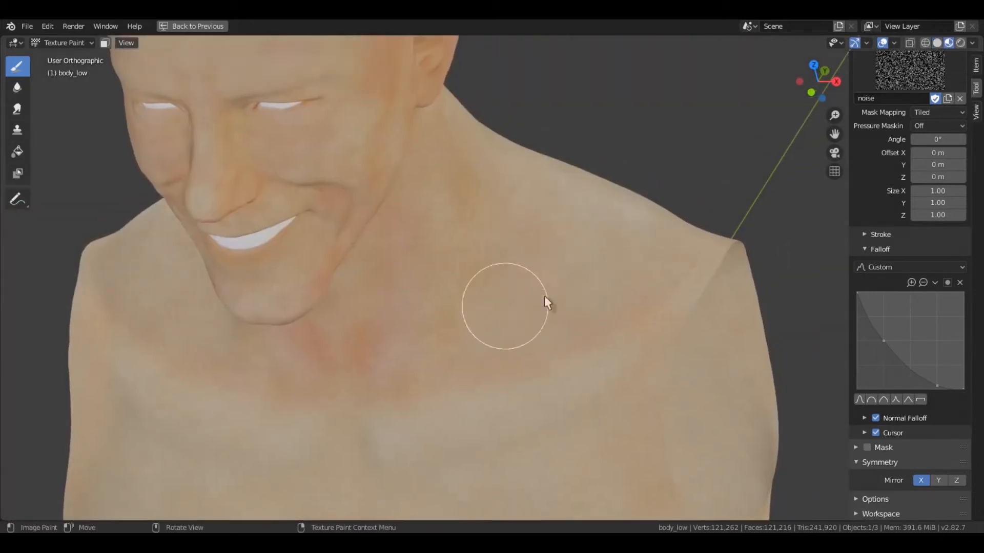
{"action": "middle_click_drag", "start_coordinate": [569, 261], "coordinate": [518, 239]}
{"action": "middle_click_drag", "start_coordinate": [500, 327], "coordinate": [630, 373], "text": "shift"}
{"action": "scroll", "coordinate": [521, 377], "scroll_direction": "up", "scroll_amount": 3}
Step: Paint red down the centre of the chest and beneath the pectorals, switching shading modes to check it
{"action": "middle_click_drag", "start_coordinate": [520, 376], "coordinate": [482, 357], "text": "shift"}
{"action": "middle_click_drag", "start_coordinate": [547, 300], "coordinate": [561, 210]}
{"action": "scroll", "coordinate": [579, 330], "scroll_direction": "down", "scroll_amount": 3}
{"action": "mouse_move", "coordinate": [542, 379]}
{"action": "middle_mouse_down", "text": "shift"}
{"action": "mouse_move", "coordinate": [532, 318]}
{"action": "mouse_move", "coordinate": [553, 304]}
{"action": "mouse_move", "coordinate": [538, 311]}
{"action": "mouse_move", "coordinate": [509, 281]}
{"action": "mouse_move", "coordinate": [589, 356]}
{"action": "mouse_move", "coordinate": [536, 340]}
{"action": "mouse_move", "coordinate": [549, 376]}
{"action": "middle_mouse_up", "text": "shift"}
{"action": "scroll", "coordinate": [548, 315], "scroll_direction": "up", "scroll_amount": 1}
{"action": "scroll", "coordinate": [553, 342], "scroll_direction": "up", "scroll_amount": 1}
{"action": "key", "text": "z"}
{"action": "mouse_move", "coordinate": [548, 377]}
{"action": "middle_mouse_down", "text": "shift"}
{"action": "mouse_move", "coordinate": [524, 277]}
{"action": "mouse_move", "coordinate": [494, 281]}
{"action": "middle_mouse_up", "text": "shift"}
{"action": "key", "text": "z"}
Step: Extend the red tint over the outer chest, the armpit area and the lower edge of the bust
{"action": "mouse_move", "coordinate": [560, 304]}
{"action": "middle_mouse_down"}
{"action": "mouse_move", "coordinate": [652, 327]}
{"action": "mouse_move", "coordinate": [616, 259]}
{"action": "middle_mouse_up"}
{"action": "mouse_move", "coordinate": [633, 310]}
{"action": "middle_mouse_down"}
{"action": "mouse_move", "coordinate": [647, 215]}
{"action": "mouse_move", "coordinate": [573, 239]}
{"action": "mouse_move", "coordinate": [560, 290]}
{"action": "mouse_move", "coordinate": [560, 233]}
{"action": "mouse_move", "coordinate": [637, 307]}
{"action": "mouse_move", "coordinate": [598, 377]}
{"action": "mouse_move", "coordinate": [646, 361]}
{"action": "mouse_move", "coordinate": [625, 377]}
{"action": "mouse_move", "coordinate": [643, 395]}
{"action": "mouse_move", "coordinate": [562, 378]}
{"action": "mouse_move", "coordinate": [592, 346]}
{"action": "mouse_move", "coordinate": [608, 270]}
{"action": "mouse_move", "coordinate": [511, 370]}
{"action": "middle_mouse_up"}
{"action": "key", "text": "z"}
{"action": "key", "text": "z"}
{"action": "key", "text": "z"}
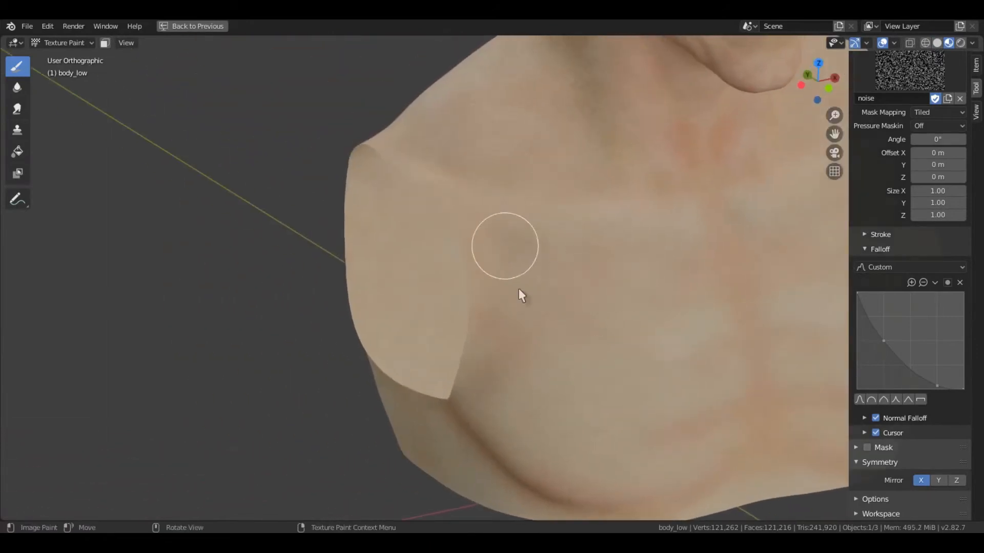
{"action": "mouse_move", "coordinate": [639, 340]}
{"action": "middle_mouse_down"}
{"action": "mouse_move", "coordinate": [476, 377]}
{"action": "mouse_move", "coordinate": [570, 406]}
{"action": "middle_mouse_up"}
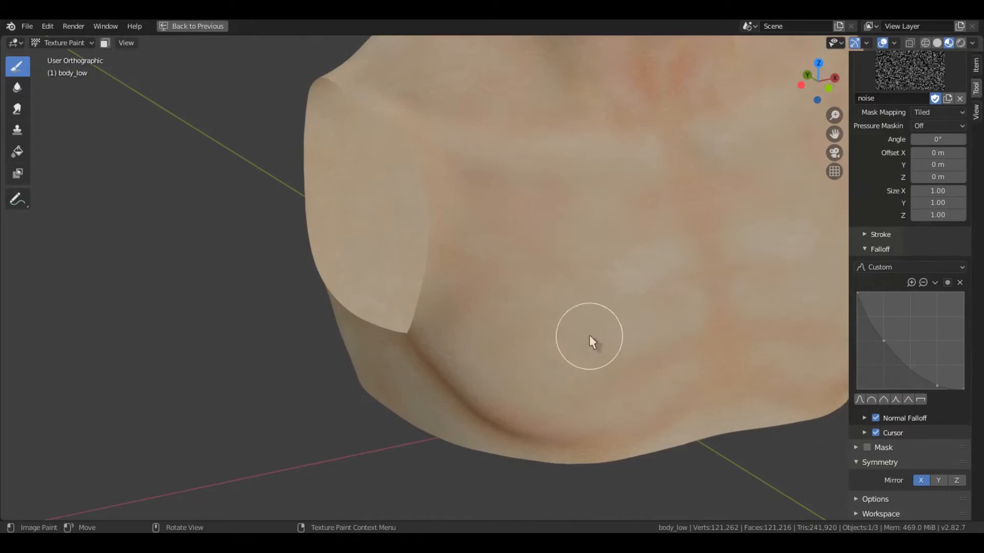
{"action": "middle_click_drag", "start_coordinate": [610, 356], "coordinate": [490, 342]}
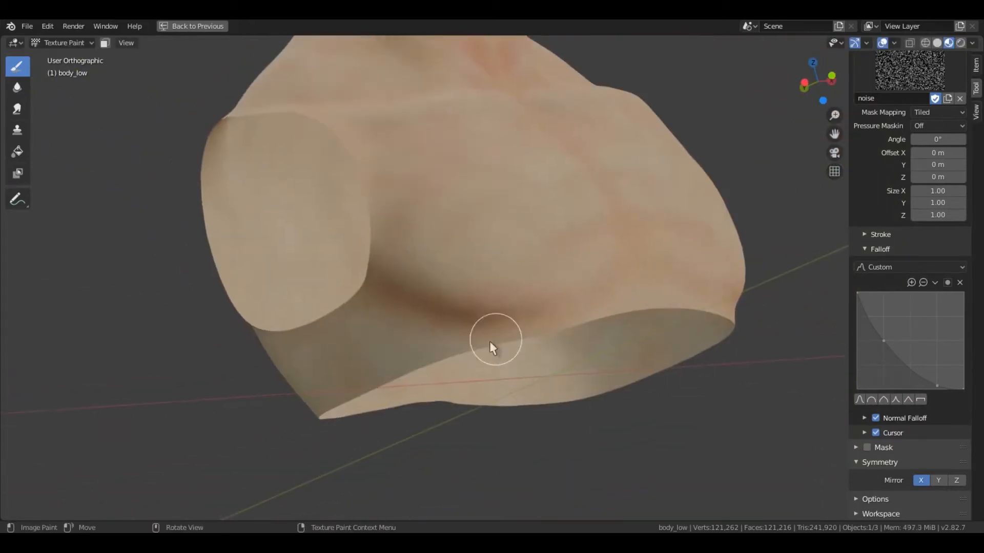
{"action": "mouse_move", "coordinate": [433, 363]}
{"action": "middle_mouse_down"}
{"action": "mouse_move", "coordinate": [577, 294]}
{"action": "mouse_move", "coordinate": [523, 368]}
{"action": "mouse_move", "coordinate": [531, 293]}
{"action": "mouse_move", "coordinate": [464, 317]}
{"action": "mouse_move", "coordinate": [681, 281]}
{"action": "mouse_move", "coordinate": [537, 352]}
{"action": "mouse_move", "coordinate": [610, 336]}
{"action": "middle_mouse_up"}
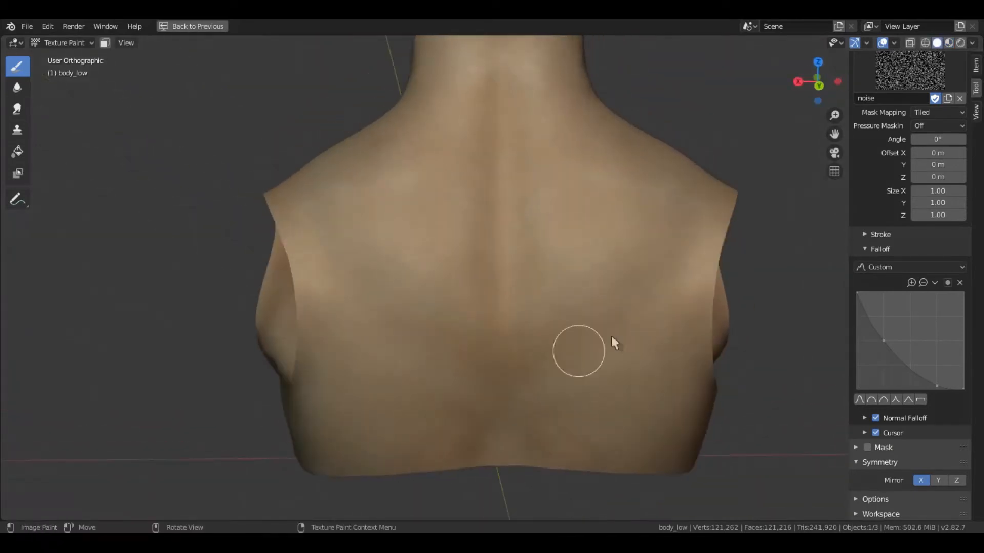
Step: Paint red over the upper back and shoulders, then return to the front of the bust
{"action": "mouse_move", "coordinate": [533, 371]}
{"action": "middle_mouse_down"}
{"action": "mouse_move", "coordinate": [582, 370]}
{"action": "mouse_move", "coordinate": [643, 253]}
{"action": "mouse_move", "coordinate": [518, 334]}
{"action": "middle_mouse_up"}
{"action": "middle_click_drag", "start_coordinate": [584, 400], "coordinate": [501, 308]}
{"action": "mouse_move", "coordinate": [529, 390]}
{"action": "middle_mouse_down"}
{"action": "mouse_move", "coordinate": [450, 332]}
{"action": "mouse_move", "coordinate": [509, 305]}
{"action": "mouse_move", "coordinate": [477, 352]}
{"action": "mouse_move", "coordinate": [566, 274]}
{"action": "mouse_move", "coordinate": [531, 288]}
{"action": "middle_mouse_up"}
{"action": "mouse_move", "coordinate": [560, 256]}
{"action": "middle_mouse_down"}
{"action": "mouse_move", "coordinate": [575, 323]}
{"action": "mouse_move", "coordinate": [492, 214]}
{"action": "mouse_move", "coordinate": [541, 341]}
{"action": "mouse_move", "coordinate": [419, 329]}
{"action": "mouse_move", "coordinate": [475, 256]}
{"action": "mouse_move", "coordinate": [527, 329]}
{"action": "mouse_move", "coordinate": [558, 303]}
{"action": "mouse_move", "coordinate": [474, 351]}
{"action": "mouse_move", "coordinate": [431, 296]}
{"action": "mouse_move", "coordinate": [310, 358]}
{"action": "mouse_move", "coordinate": [449, 285]}
{"action": "mouse_move", "coordinate": [451, 237]}
{"action": "mouse_move", "coordinate": [535, 245]}
{"action": "mouse_move", "coordinate": [549, 318]}
{"action": "mouse_move", "coordinate": [624, 413]}
{"action": "mouse_move", "coordinate": [566, 290]}
{"action": "mouse_move", "coordinate": [619, 297]}
{"action": "middle_mouse_up"}
{"action": "scroll", "coordinate": [897, 317], "scroll_direction": "up", "scroll_amount": 15}
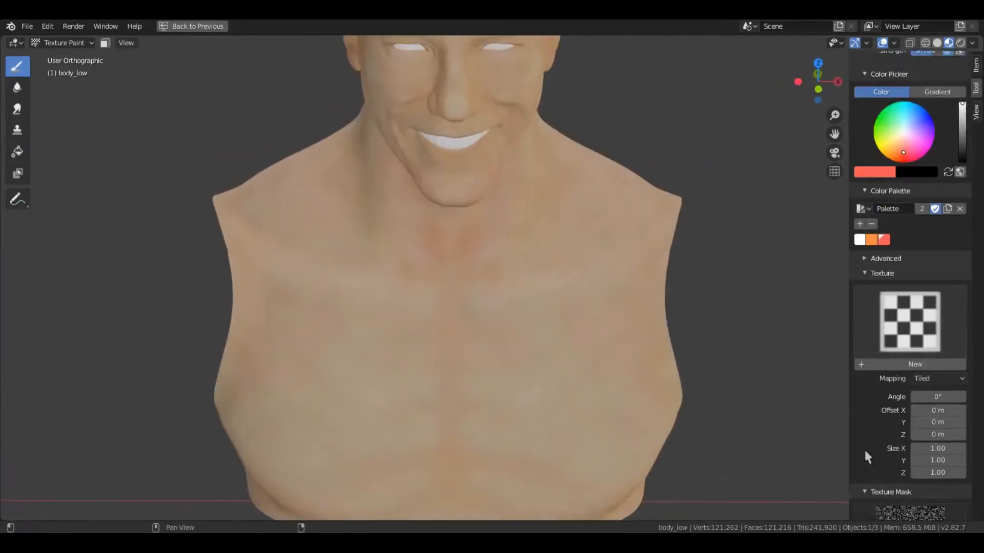
Step: Adjust the brush radius to 70 px and add red touches to the head
{"action": "mouse_move", "coordinate": [633, 208]}
{"action": "middle_mouse_down"}
{"action": "mouse_move", "coordinate": [466, 290]}
{"action": "mouse_move", "coordinate": [468, 322]}
{"action": "mouse_move", "coordinate": [499, 292]}
{"action": "mouse_move", "coordinate": [595, 297]}
{"action": "mouse_move", "coordinate": [546, 298]}
{"action": "mouse_move", "coordinate": [517, 252]}
{"action": "mouse_move", "coordinate": [488, 290]}
{"action": "mouse_move", "coordinate": [509, 278]}
{"action": "mouse_move", "coordinate": [478, 289]}
{"action": "mouse_move", "coordinate": [487, 311]}
{"action": "middle_mouse_up"}
{"action": "key", "text": "f"}
{"action": "left_click", "coordinate": [507, 266]}
{"action": "mouse_move", "coordinate": [507, 265]}
{"action": "middle_mouse_down"}
{"action": "mouse_move", "coordinate": [553, 215]}
{"action": "mouse_move", "coordinate": [465, 236]}
{"action": "mouse_move", "coordinate": [496, 276]}
{"action": "middle_mouse_up"}
{"action": "key", "text": "f"}
{"action": "middle_click_drag", "start_coordinate": [544, 310], "coordinate": [516, 289]}
{"action": "left_click", "coordinate": [479, 295]}
{"action": "middle_click_drag", "start_coordinate": [491, 226], "coordinate": [496, 269]}
{"action": "left_click_drag", "start_coordinate": [497, 269], "coordinate": [526, 333]}
Step: Examine the painted head in Solid shading and again in Material Preview shading
{"action": "middle_click_drag", "start_coordinate": [526, 333], "coordinate": [452, 282]}
{"action": "key", "text": "z"}
{"action": "left_click", "coordinate": [577, 296]}
{"action": "mouse_move", "coordinate": [577, 297]}
{"action": "middle_mouse_down"}
{"action": "mouse_move", "coordinate": [498, 233]}
{"action": "mouse_move", "coordinate": [490, 288]}
{"action": "mouse_move", "coordinate": [545, 331]}
{"action": "mouse_move", "coordinate": [570, 382]}
{"action": "mouse_move", "coordinate": [507, 315]}
{"action": "mouse_move", "coordinate": [610, 371]}
{"action": "mouse_move", "coordinate": [649, 251]}
{"action": "mouse_move", "coordinate": [590, 228]}
{"action": "mouse_move", "coordinate": [509, 315]}
{"action": "mouse_move", "coordinate": [528, 271]}
{"action": "mouse_move", "coordinate": [518, 287]}
{"action": "middle_mouse_up"}
{"action": "scroll", "coordinate": [648, 247], "scroll_direction": "down", "scroll_amount": 4}
{"action": "key", "text": "z"}
{"action": "left_click", "coordinate": [585, 277]}
Step: Set the brush colour to the palette's orange and clear the noise texture from the texture mask
{"action": "scroll", "coordinate": [509, 316], "scroll_direction": "up", "scroll_amount": 3}
{"action": "scroll", "coordinate": [889, 407], "scroll_direction": "down", "scroll_amount": 9}
{"action": "left_click", "coordinate": [872, 351]}
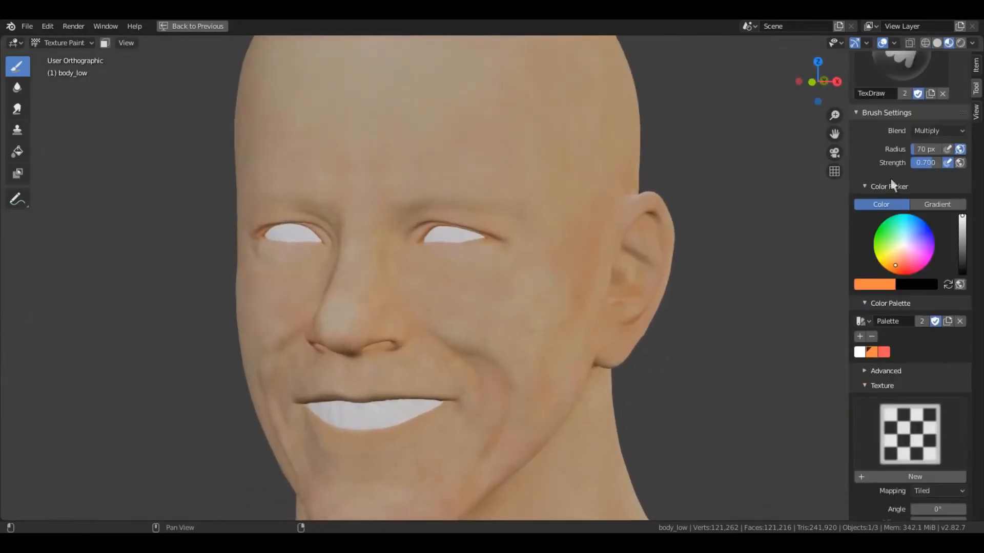
{"action": "scroll", "coordinate": [891, 182], "scroll_direction": "up", "scroll_amount": 6}
{"action": "scroll", "coordinate": [862, 243], "scroll_direction": "up", "scroll_amount": 5}
{"action": "scroll", "coordinate": [888, 320], "scroll_direction": "down", "scroll_amount": 10}
{"action": "scroll", "coordinate": [917, 376], "scroll_direction": "down", "scroll_amount": 12}
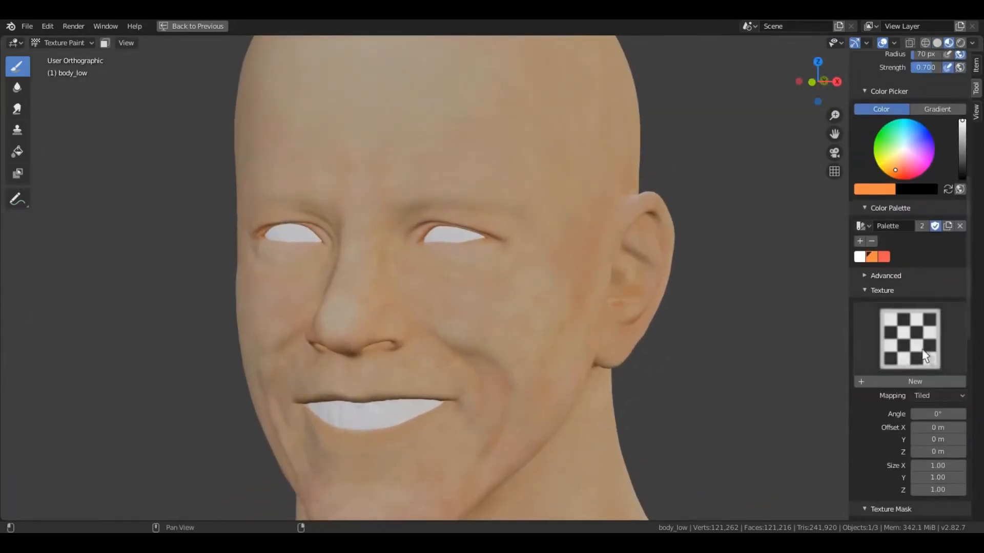
{"action": "left_click", "coordinate": [959, 425]}
Step: Reduce the brush radius to 47 px and paint orange around the eyes and eyelids
{"action": "middle_click_drag", "start_coordinate": [462, 287], "coordinate": [475, 316]}
{"action": "scroll", "coordinate": [492, 292], "scroll_direction": "up", "scroll_amount": 3}
{"action": "middle_click_drag", "start_coordinate": [509, 265], "coordinate": [493, 313], "text": "ctrl"}
{"action": "key", "text": "f"}
{"action": "left_click", "coordinate": [505, 340]}
{"action": "mouse_move", "coordinate": [553, 311]}
{"action": "middle_mouse_down"}
{"action": "mouse_move", "coordinate": [567, 300]}
{"action": "mouse_move", "coordinate": [549, 334]}
{"action": "mouse_move", "coordinate": [574, 336]}
{"action": "middle_mouse_up"}
{"action": "key", "text": "f"}
{"action": "left_click", "coordinate": [558, 332]}
{"action": "mouse_move", "coordinate": [624, 308]}
{"action": "middle_mouse_down"}
{"action": "mouse_move", "coordinate": [514, 319]}
{"action": "mouse_move", "coordinate": [536, 291]}
{"action": "mouse_move", "coordinate": [500, 290]}
{"action": "mouse_move", "coordinate": [502, 299]}
{"action": "middle_mouse_up"}
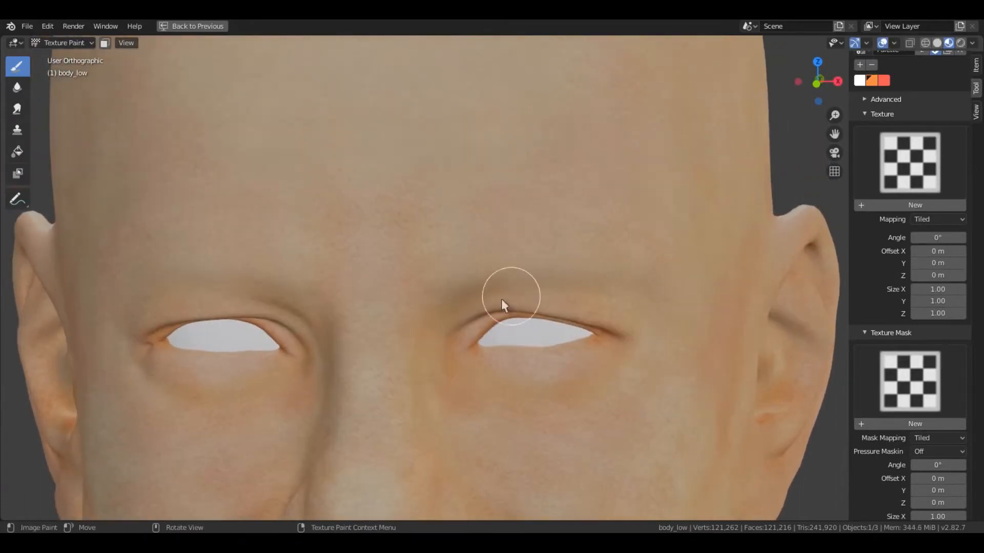
Step: Paint orange accents along the sides of the nose and the surrounding face
{"action": "middle_click_drag", "start_coordinate": [589, 296], "coordinate": [588, 268]}
{"action": "middle_click_drag", "start_coordinate": [588, 268], "coordinate": [566, 233], "text": "ctrl"}
{"action": "middle_click_drag", "start_coordinate": [454, 211], "coordinate": [447, 366]}
{"action": "mouse_move", "coordinate": [511, 339]}
{"action": "middle_mouse_down"}
{"action": "mouse_move", "coordinate": [433, 389]}
{"action": "mouse_move", "coordinate": [540, 340]}
{"action": "mouse_move", "coordinate": [560, 347]}
{"action": "mouse_move", "coordinate": [494, 359]}
{"action": "mouse_move", "coordinate": [521, 328]}
{"action": "mouse_move", "coordinate": [548, 255]}
{"action": "mouse_move", "coordinate": [577, 306]}
{"action": "mouse_move", "coordinate": [606, 315]}
{"action": "middle_mouse_up"}
{"action": "mouse_move", "coordinate": [912, 449]}
{"action": "middle_mouse_down"}
{"action": "mouse_move", "coordinate": [912, 157]}
{"action": "mouse_move", "coordinate": [892, 369]}
{"action": "middle_mouse_up"}
Step: Set the brush colour to the palette's red and the brush blend mode to Mix
{"action": "left_click", "coordinate": [886, 352]}
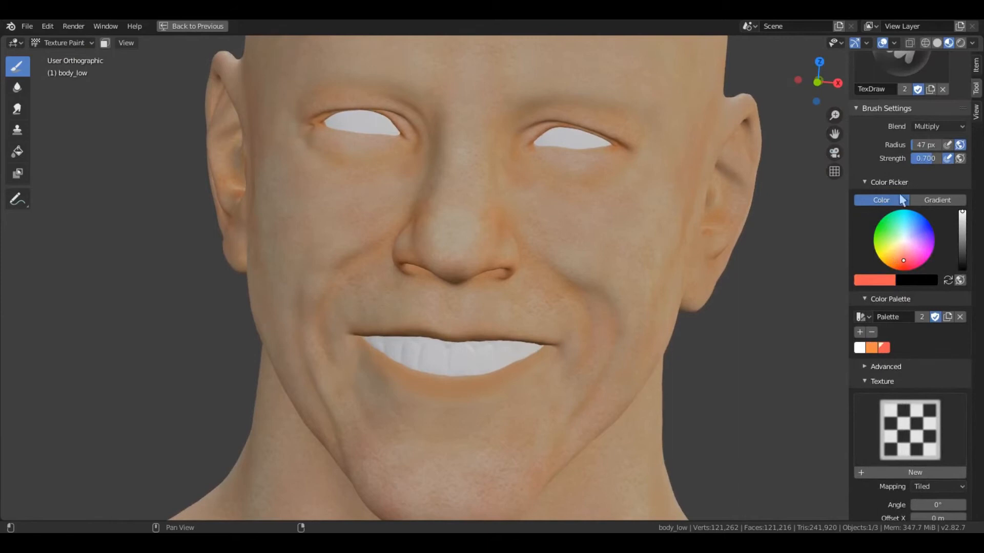
{"action": "scroll", "coordinate": [909, 282], "scroll_direction": "up", "scroll_amount": 4}
{"action": "left_click", "coordinate": [933, 215]}
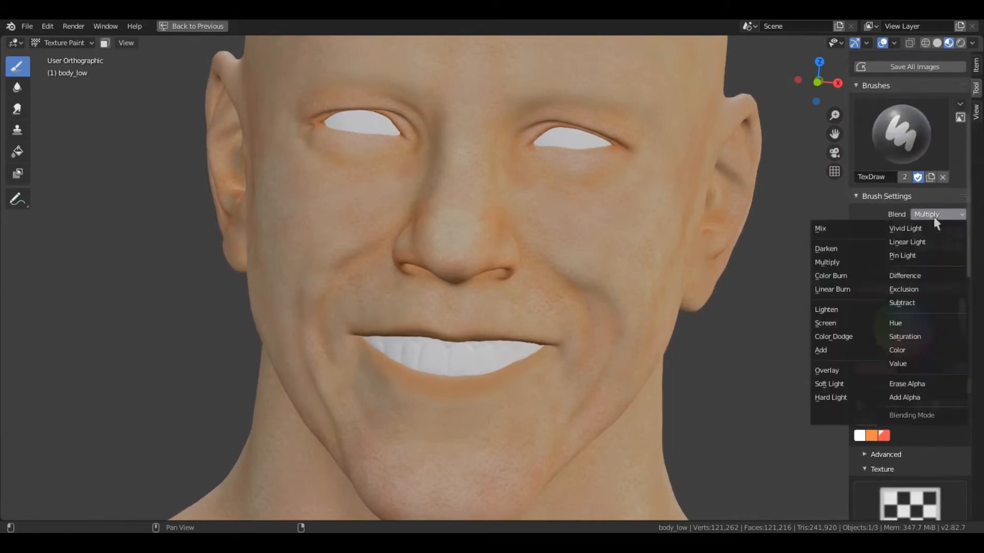
{"action": "left_click", "coordinate": [839, 229]}
Step: Paint the lower lip red from one corner of the mouth to the other
{"action": "scroll", "coordinate": [481, 284], "scroll_direction": "up", "scroll_amount": 4}
{"action": "middle_click_drag", "start_coordinate": [506, 287], "coordinate": [512, 369]}
{"action": "scroll", "coordinate": [896, 391], "scroll_direction": "down", "scroll_amount": 12}
{"action": "left_click", "coordinate": [903, 379]}
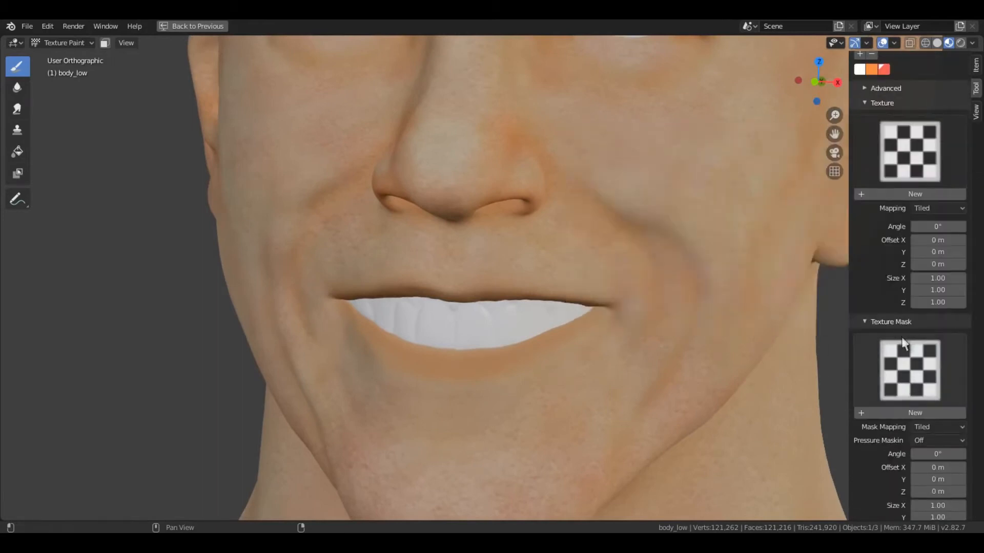
{"action": "scroll", "coordinate": [529, 318], "scroll_direction": "up", "scroll_amount": 2}
{"action": "middle_click_drag", "start_coordinate": [468, 374], "coordinate": [589, 245]}
{"action": "middle_click_drag", "start_coordinate": [549, 270], "coordinate": [571, 317]}
{"action": "scroll", "coordinate": [910, 401], "scroll_direction": "up", "scroll_amount": 5}
Step: Set the brush blend mode to Multiply and paint red over the hollow at the base of the throat
{"action": "scroll", "coordinate": [909, 401], "scroll_direction": "up", "scroll_amount": 10}
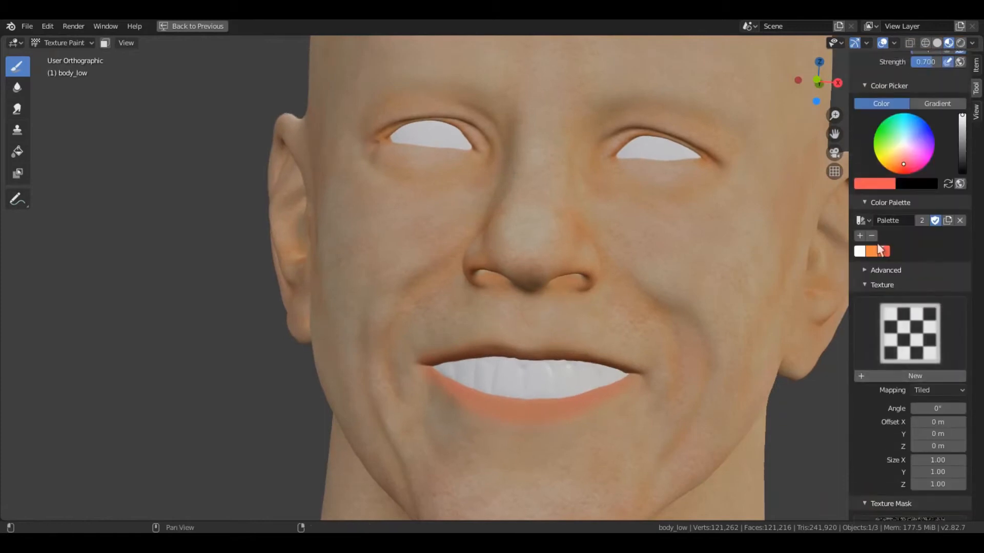
{"action": "left_click", "coordinate": [933, 230]}
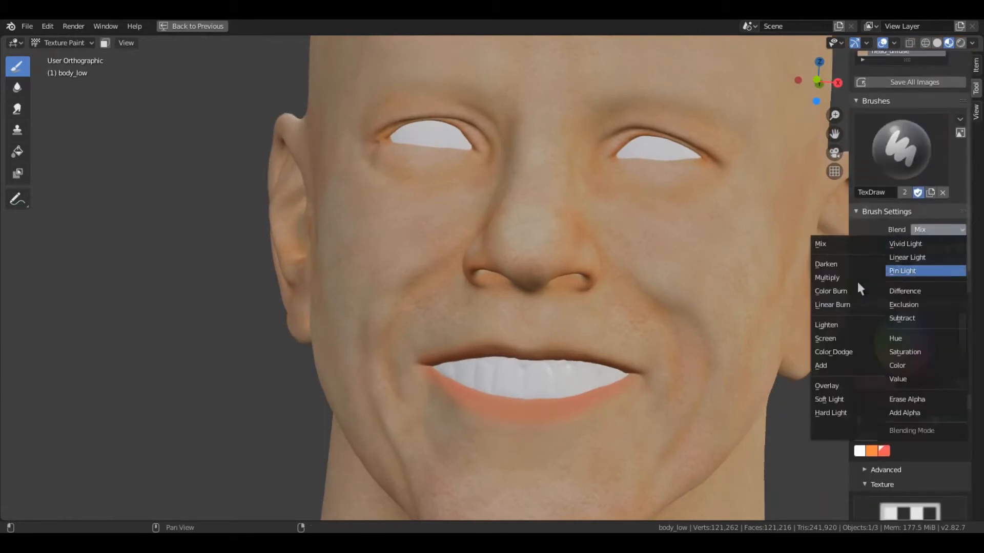
{"action": "left_click", "coordinate": [837, 278]}
{"action": "middle_click_drag", "start_coordinate": [507, 357], "coordinate": [512, 334]}
{"action": "scroll", "coordinate": [553, 358], "scroll_direction": "up", "scroll_amount": 1}
{"action": "mouse_move", "coordinate": [564, 358]}
{"action": "middle_mouse_down"}
{"action": "mouse_move", "coordinate": [561, 287]}
{"action": "mouse_move", "coordinate": [548, 359]}
{"action": "mouse_move", "coordinate": [667, 329]}
{"action": "mouse_move", "coordinate": [492, 226]}
{"action": "mouse_move", "coordinate": [526, 312]}
{"action": "mouse_move", "coordinate": [538, 377]}
{"action": "mouse_move", "coordinate": [516, 330]}
{"action": "mouse_move", "coordinate": [555, 259]}
{"action": "mouse_move", "coordinate": [518, 341]}
{"action": "mouse_move", "coordinate": [881, 432]}
{"action": "middle_mouse_up"}
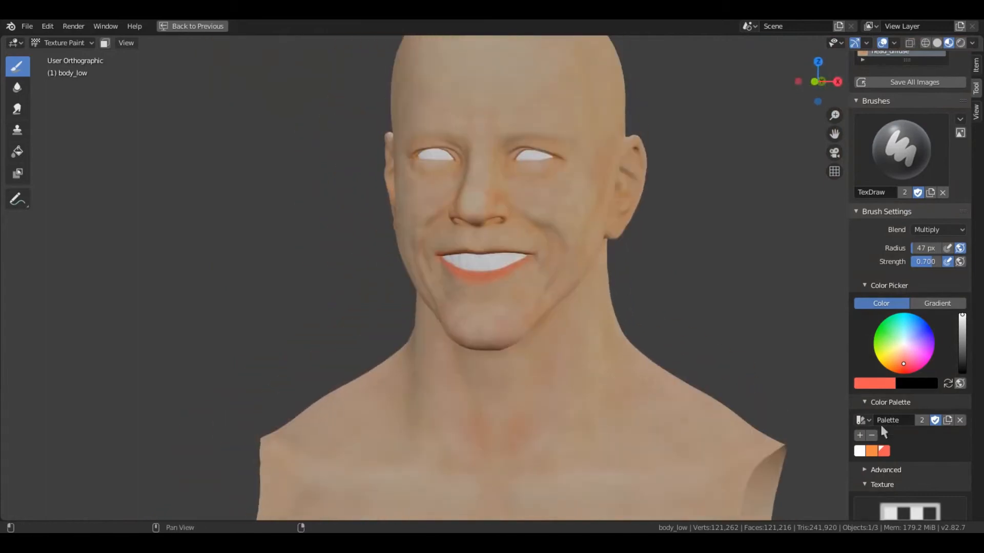
Step: Switch to the palette's orange without a mask texture and paint warm patches on the neck
{"action": "left_click", "coordinate": [872, 452]}
{"action": "scroll", "coordinate": [519, 299], "scroll_direction": "up", "scroll_amount": 5}
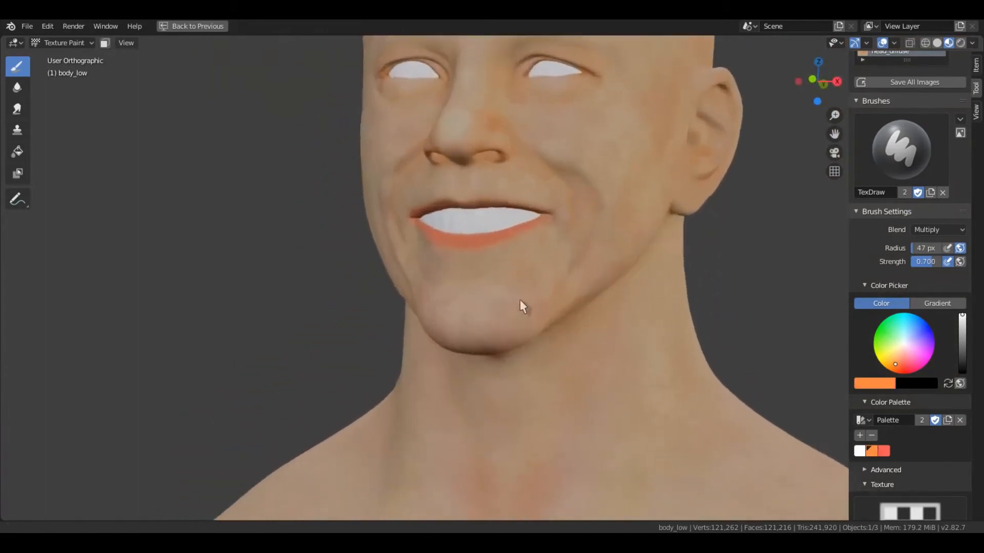
{"action": "middle_click_drag", "start_coordinate": [532, 295], "coordinate": [477, 249], "text": "shift"}
{"action": "scroll", "coordinate": [917, 422], "scroll_direction": "down", "scroll_amount": 10}
{"action": "left_click", "coordinate": [959, 372]}
{"action": "middle_click_drag", "start_coordinate": [534, 209], "coordinate": [617, 269]}
Step: Examine the painted head_diffuse and body_diffuse textures in the Image Editor and return to the maximized 3D view
{"action": "key", "text": "ctrl+space"}
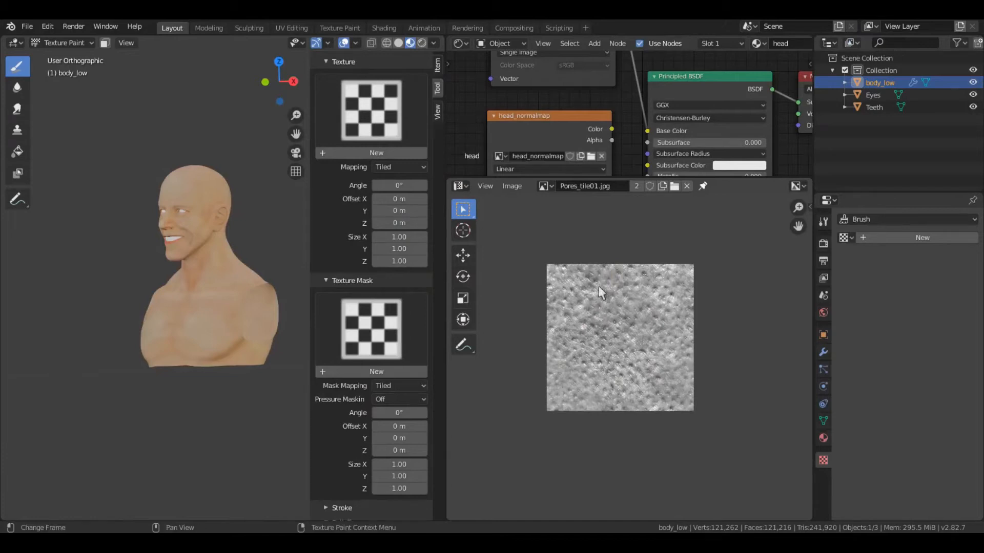
{"action": "left_click", "coordinate": [552, 187]}
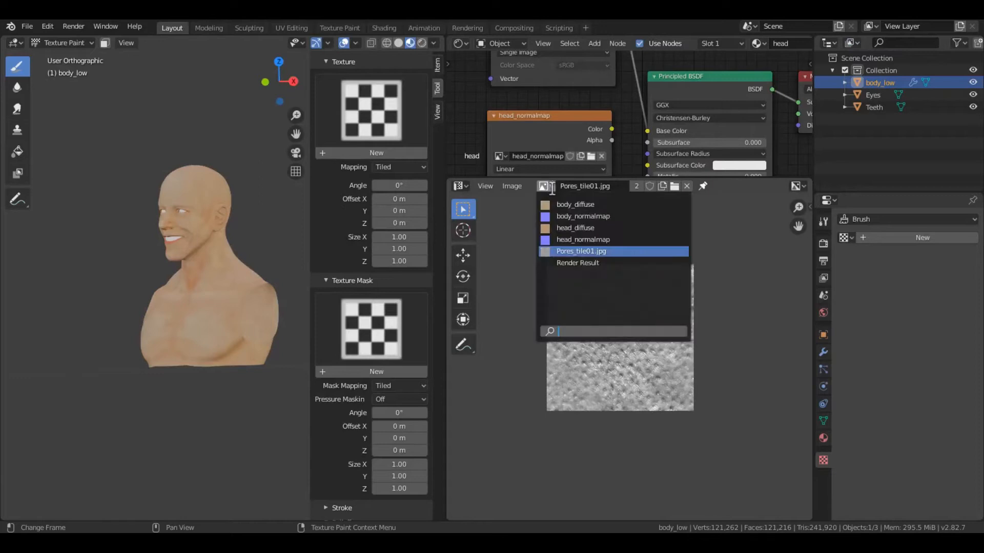
{"action": "left_click", "coordinate": [578, 228]}
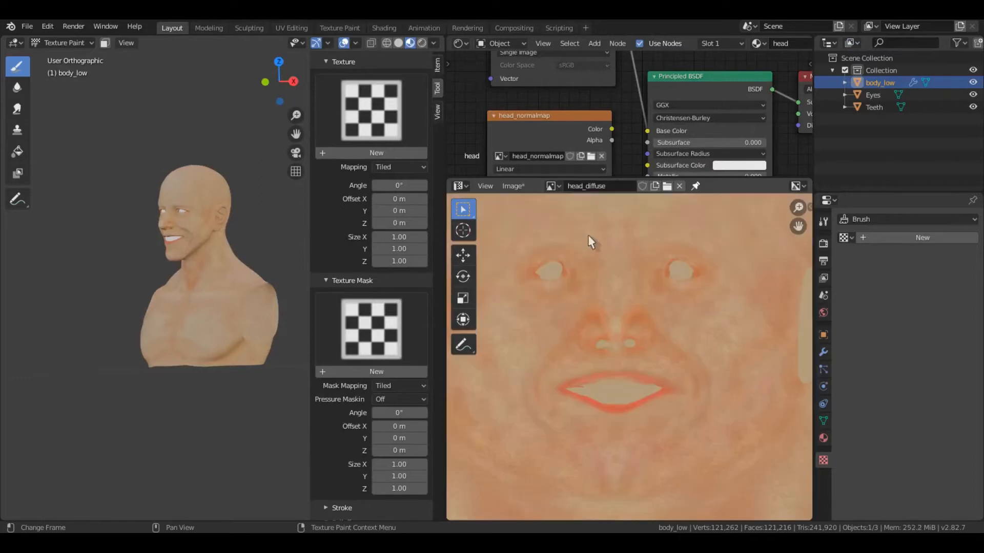
{"action": "scroll", "coordinate": [615, 329], "scroll_direction": "down", "scroll_amount": 6}
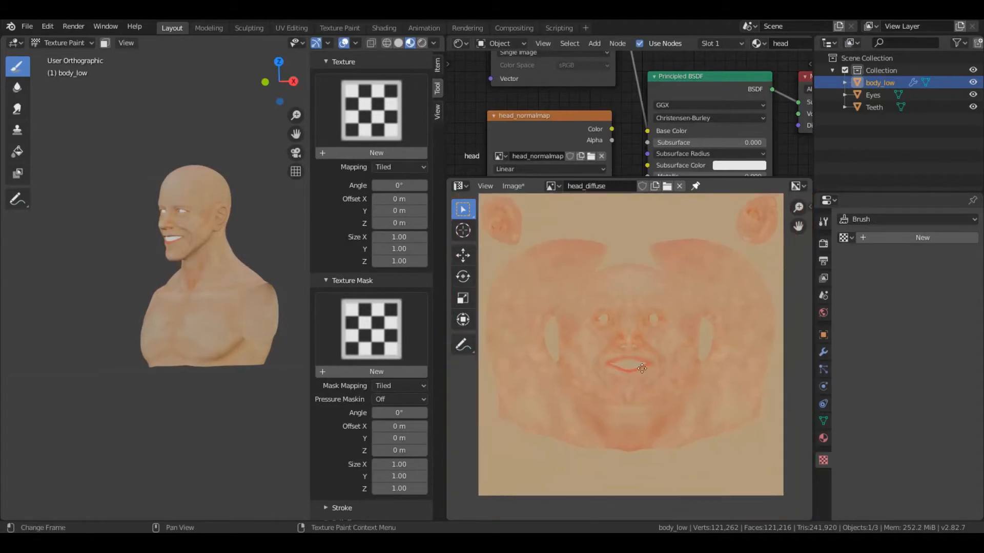
{"action": "middle_click_drag", "start_coordinate": [653, 387], "coordinate": [674, 331], "text": "ctrl"}
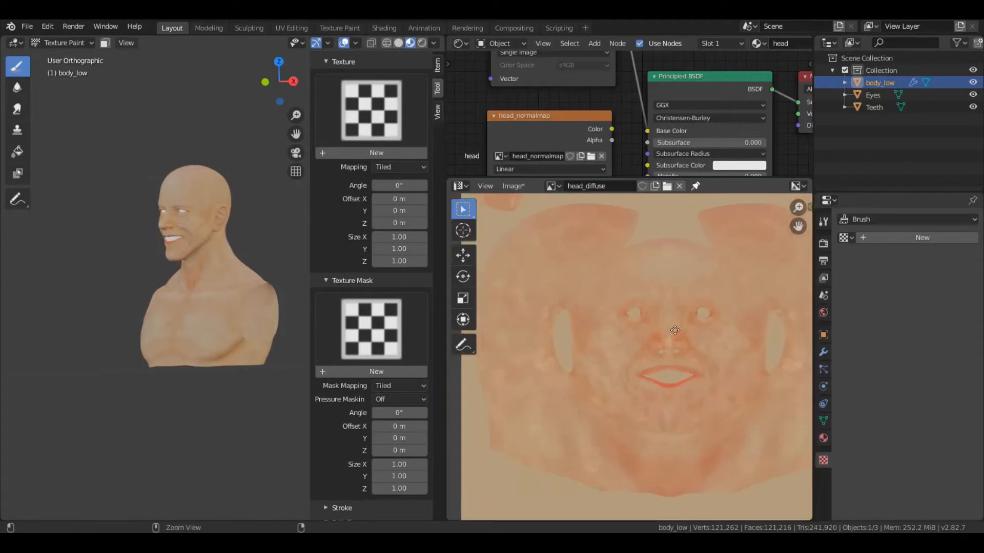
{"action": "left_click", "coordinate": [553, 186]}
{"action": "left_click", "coordinate": [584, 215]}
{"action": "middle_click_drag", "start_coordinate": [623, 283], "coordinate": [609, 317], "text": "ctrl"}
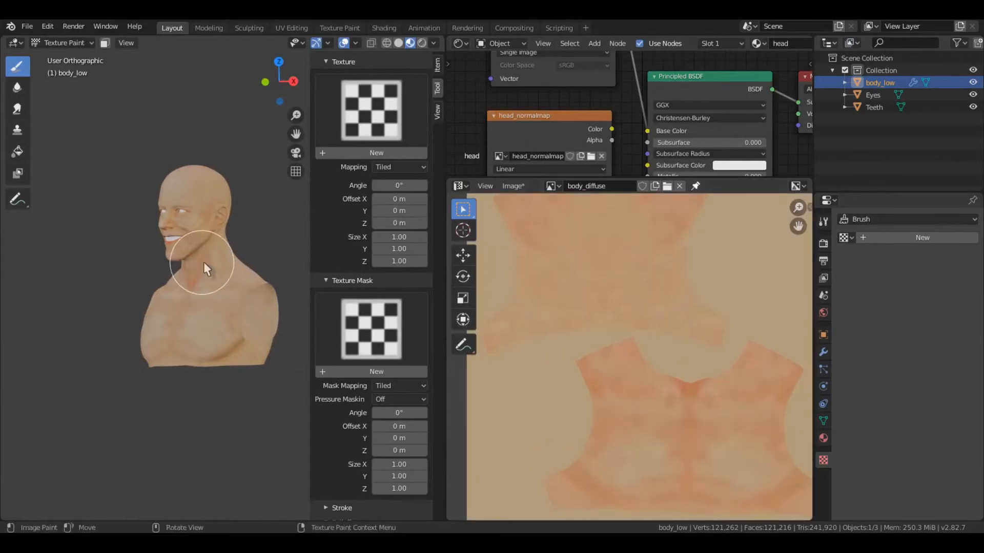
{"action": "key", "text": "ctrl+space"}
Step: Assign the noise texture to the brush's texture mask
{"action": "middle_click_drag", "start_coordinate": [356, 280], "coordinate": [560, 365]}
{"action": "middle_click_drag", "start_coordinate": [466, 295], "coordinate": [509, 342]}
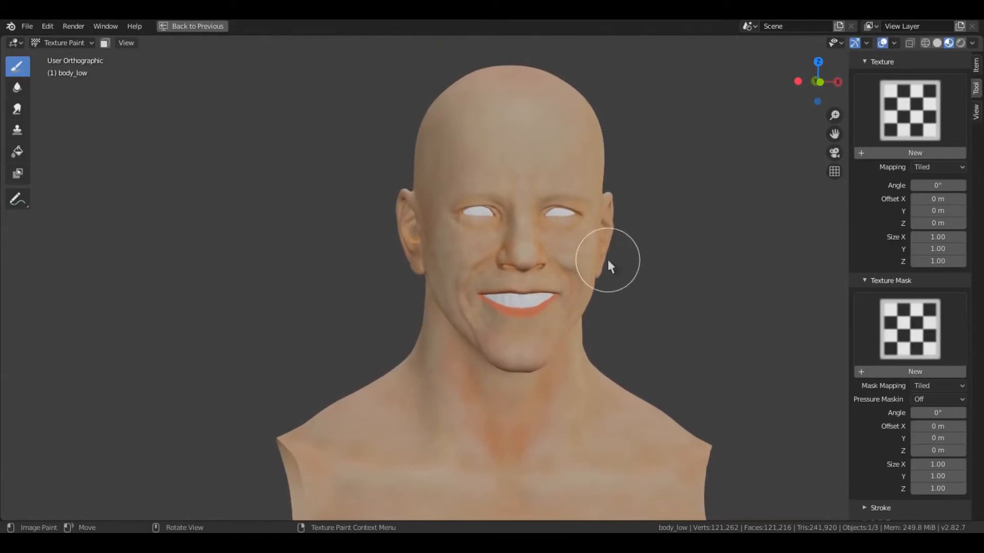
{"action": "middle_click_drag", "start_coordinate": [517, 283], "coordinate": [532, 344], "text": "ctrl"}
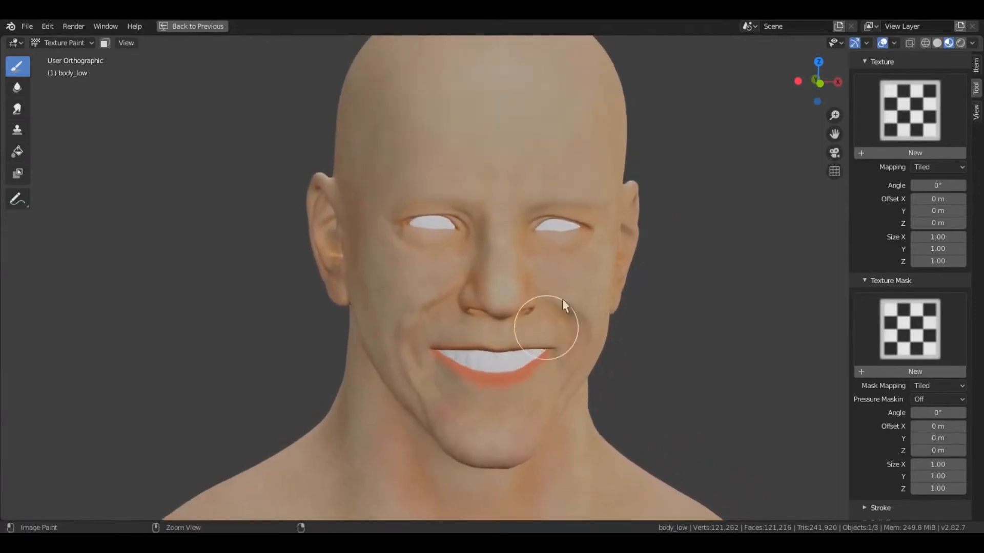
{"action": "middle_click_drag", "start_coordinate": [563, 301], "coordinate": [566, 273], "text": "ctrl"}
{"action": "middle_click_drag", "start_coordinate": [896, 272], "coordinate": [899, 438]}
{"action": "middle_click_drag", "start_coordinate": [887, 376], "coordinate": [886, 348]}
{"action": "scroll", "coordinate": [910, 358], "scroll_direction": "down", "scroll_amount": 2}
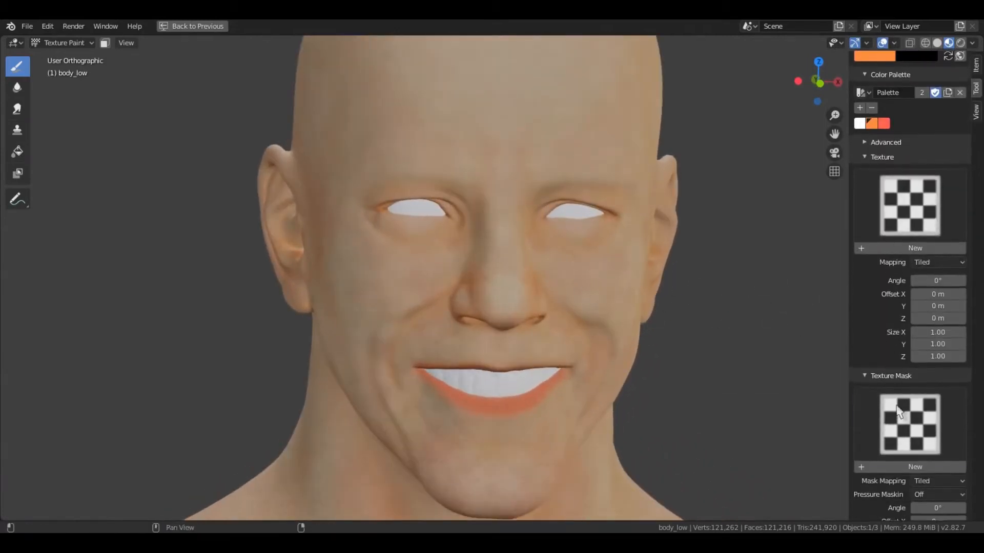
{"action": "left_click", "coordinate": [909, 425]}
{"action": "left_click", "coordinate": [594, 236]}
Step: Set the brush colour to a desaturated, nearly black grey
{"action": "scroll", "coordinate": [887, 297], "scroll_direction": "up", "scroll_amount": 5}
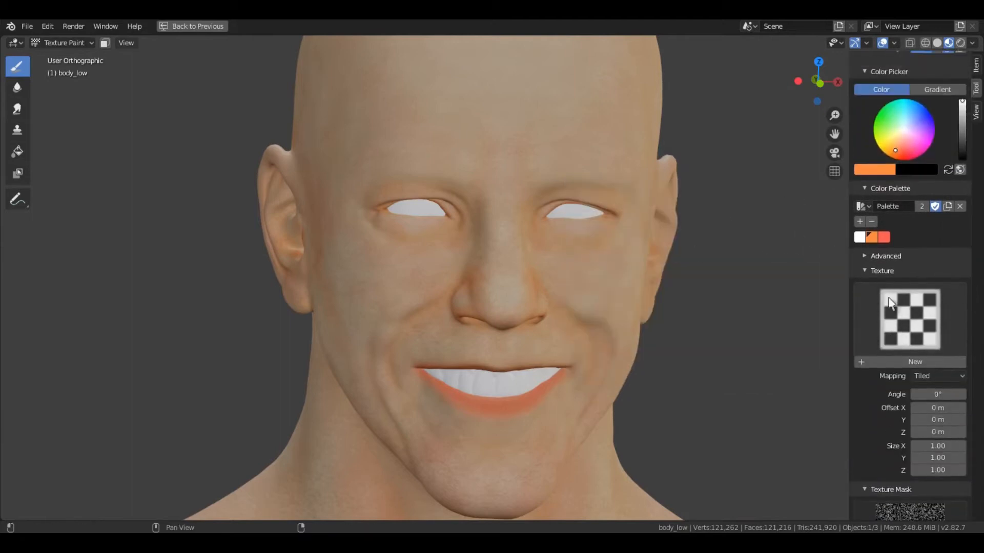
{"action": "left_click", "coordinate": [873, 169]}
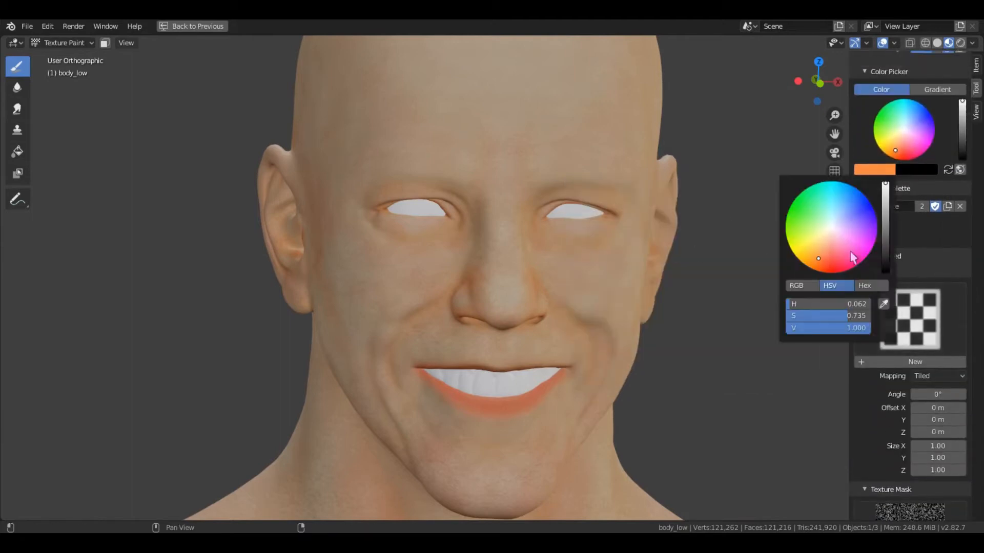
{"action": "left_click_drag", "start_coordinate": [833, 313], "coordinate": [726, 328]}
{"action": "left_click_drag", "start_coordinate": [844, 330], "coordinate": [770, 334]}
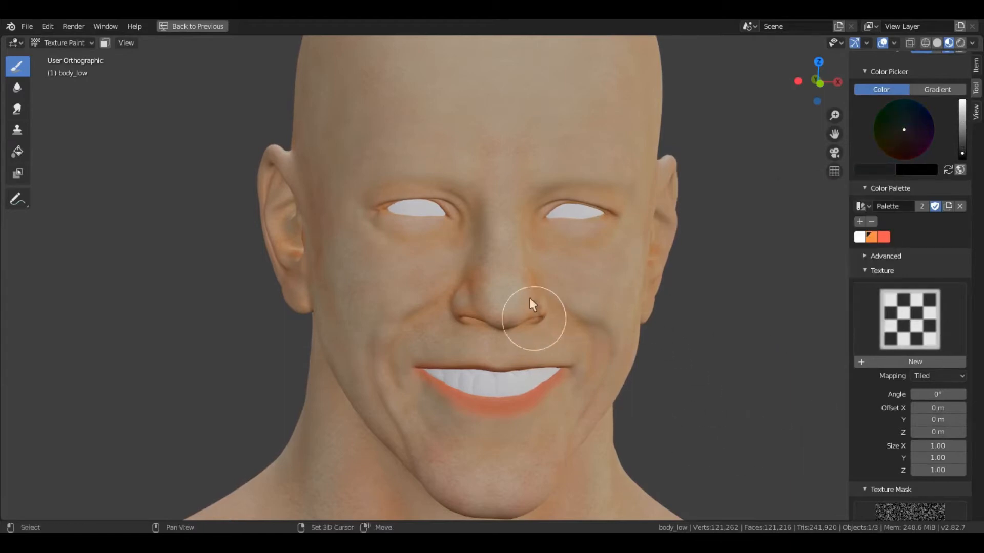
Step: Reduce the brush radius to 43 px and paint fine dark speckles beneath the eyes and across the cheeks
{"action": "middle_click_drag", "start_coordinate": [530, 299], "coordinate": [515, 263], "text": "shift"}
{"action": "scroll", "coordinate": [900, 195], "scroll_direction": "up", "scroll_amount": 10}
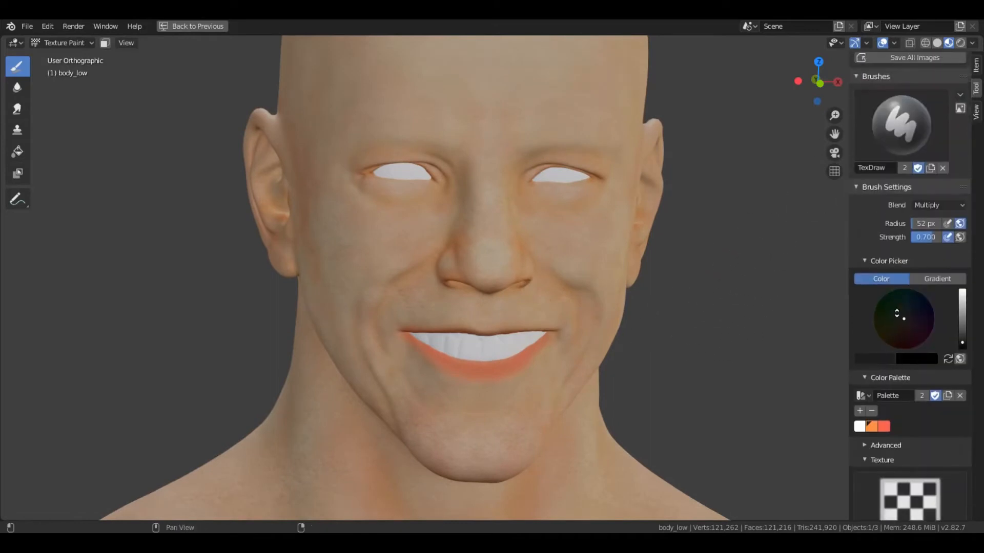
{"action": "scroll", "coordinate": [471, 283], "scroll_direction": "up", "scroll_amount": 6}
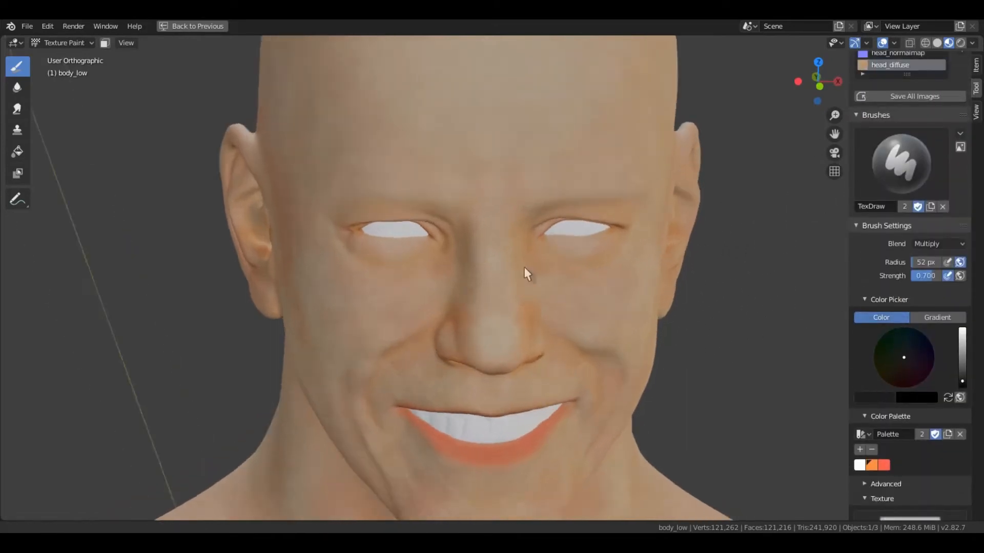
{"action": "scroll", "coordinate": [492, 295], "scroll_direction": "down", "scroll_amount": 1}
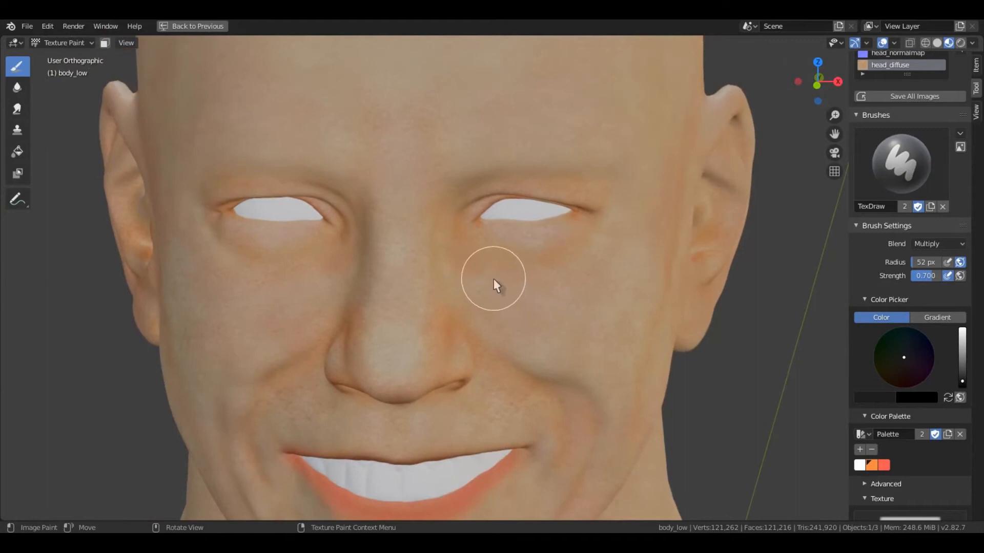
{"action": "left_click_drag", "start_coordinate": [486, 267], "coordinate": [518, 304]}
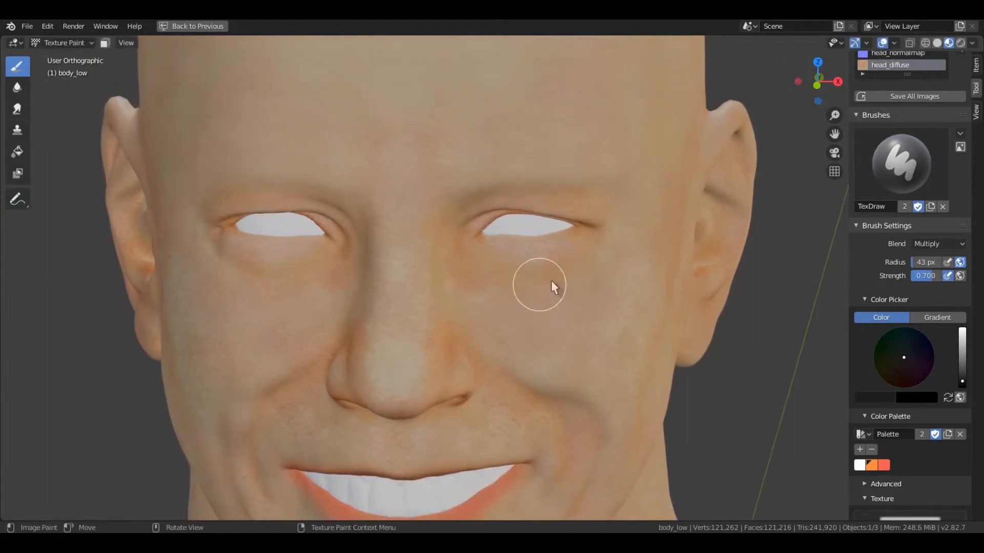
{"action": "mouse_move", "coordinate": [554, 326]}
{"action": "middle_mouse_down"}
{"action": "mouse_move", "coordinate": [543, 313]}
{"action": "mouse_move", "coordinate": [584, 244]}
{"action": "middle_mouse_up"}
{"action": "middle_click_drag", "start_coordinate": [461, 202], "coordinate": [568, 155], "text": "shift"}
{"action": "middle_click_drag", "start_coordinate": [548, 221], "coordinate": [528, 295], "text": "ctrl"}
{"action": "middle_click_drag", "start_coordinate": [528, 292], "coordinate": [579, 305]}
{"action": "mouse_move", "coordinate": [631, 381]}
{"action": "middle_mouse_down", "text": "shift"}
{"action": "mouse_move", "coordinate": [513, 303]}
{"action": "mouse_move", "coordinate": [554, 325]}
{"action": "middle_mouse_up", "text": "shift"}
Step: Increase the brush radius to 63 px and paint dark speckles around the nose and upper lip
{"action": "key", "text": "bracketright"}
{"action": "key", "text": "bracketright"}
{"action": "key", "text": "bracketright"}
{"action": "key", "text": "bracketright"}
{"action": "mouse_move", "coordinate": [567, 382]}
{"action": "middle_mouse_down"}
{"action": "mouse_move", "coordinate": [599, 278]}
{"action": "mouse_move", "coordinate": [445, 325]}
{"action": "middle_mouse_up"}
{"action": "middle_click_drag", "start_coordinate": [445, 325], "coordinate": [519, 346], "text": "shift"}
{"action": "scroll", "coordinate": [519, 347], "scroll_direction": "down", "scroll_amount": 1}
{"action": "scroll", "coordinate": [550, 365], "scroll_direction": "up", "scroll_amount": 1}
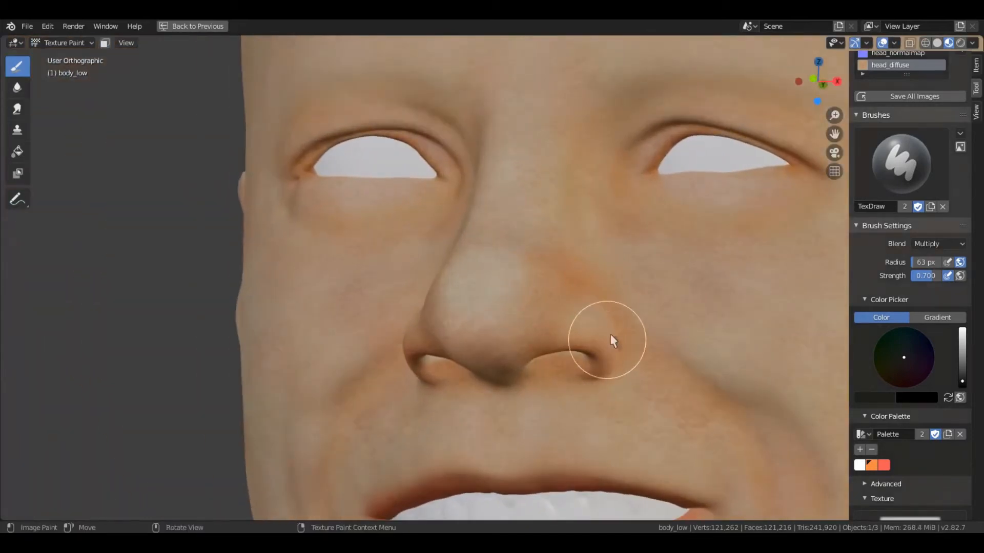
Step: Increase the brush radius to 80 px and paint dark speckles across the cheek and the side of the face
{"action": "middle_click_drag", "start_coordinate": [610, 334], "coordinate": [490, 362]}
{"action": "key", "text": "f"}
{"action": "left_click", "coordinate": [489, 368]}
{"action": "mouse_move", "coordinate": [448, 314]}
{"action": "middle_mouse_down"}
{"action": "mouse_move", "coordinate": [472, 309]}
{"action": "mouse_move", "coordinate": [518, 340]}
{"action": "mouse_move", "coordinate": [486, 318]}
{"action": "mouse_move", "coordinate": [487, 297]}
{"action": "mouse_move", "coordinate": [529, 310]}
{"action": "middle_mouse_up"}
{"action": "scroll", "coordinate": [501, 310], "scroll_direction": "down", "scroll_amount": 1}
{"action": "key", "text": "f"}
{"action": "left_click", "coordinate": [557, 319]}
{"action": "middle_click_drag", "start_coordinate": [572, 353], "coordinate": [567, 358]}
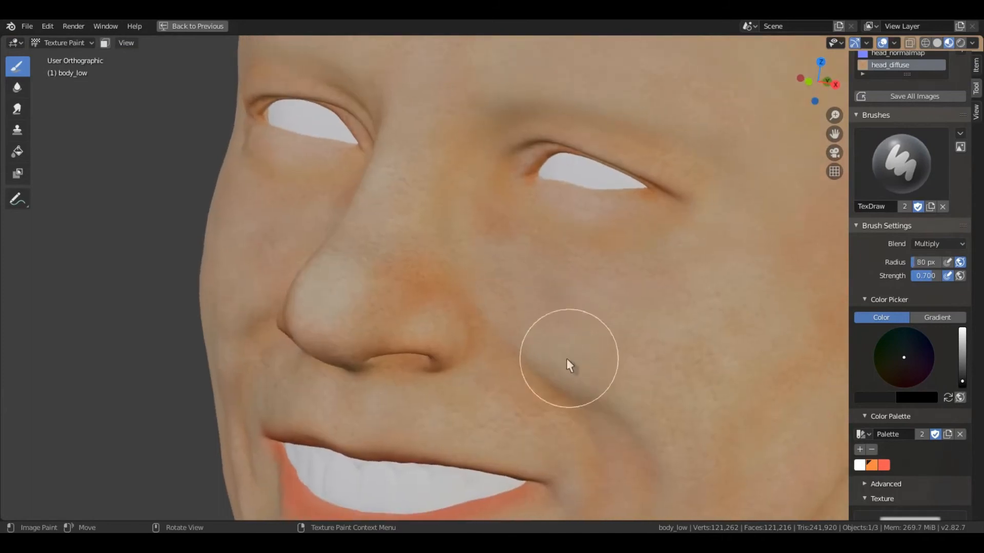
{"action": "mouse_move", "coordinate": [508, 281]}
{"action": "middle_mouse_down"}
{"action": "mouse_move", "coordinate": [502, 343]}
{"action": "mouse_move", "coordinate": [509, 289]}
{"action": "mouse_move", "coordinate": [482, 285]}
{"action": "mouse_move", "coordinate": [492, 327]}
{"action": "middle_mouse_up"}
{"action": "scroll", "coordinate": [512, 313], "scroll_direction": "up", "scroll_amount": 3}
{"action": "mouse_move", "coordinate": [517, 307]}
{"action": "middle_mouse_down"}
{"action": "mouse_move", "coordinate": [555, 295]}
{"action": "mouse_move", "coordinate": [485, 284]}
{"action": "mouse_move", "coordinate": [495, 258]}
{"action": "middle_mouse_up"}
{"action": "key", "text": "f"}
{"action": "left_click", "coordinate": [548, 318]}
{"action": "scroll", "coordinate": [554, 330], "scroll_direction": "down", "scroll_amount": 4}
{"action": "mouse_move", "coordinate": [450, 315]}
{"action": "middle_mouse_down", "text": "ctrl"}
{"action": "mouse_move", "coordinate": [472, 355]}
{"action": "mouse_move", "coordinate": [461, 353]}
{"action": "middle_mouse_up", "text": "ctrl"}
{"action": "key", "text": "f"}
{"action": "left_click", "coordinate": [451, 377]}
Step: Continue the dark speckles over the rest of the head and set the brush radius to 70 px
{"action": "mouse_move", "coordinate": [430, 318]}
{"action": "middle_mouse_down"}
{"action": "mouse_move", "coordinate": [417, 333]}
{"action": "mouse_move", "coordinate": [496, 215]}
{"action": "mouse_move", "coordinate": [584, 277]}
{"action": "mouse_move", "coordinate": [390, 348]}
{"action": "mouse_move", "coordinate": [567, 250]}
{"action": "mouse_move", "coordinate": [410, 314]}
{"action": "mouse_move", "coordinate": [575, 323]}
{"action": "mouse_move", "coordinate": [613, 282]}
{"action": "mouse_move", "coordinate": [593, 254]}
{"action": "mouse_move", "coordinate": [651, 318]}
{"action": "mouse_move", "coordinate": [610, 315]}
{"action": "mouse_move", "coordinate": [538, 281]}
{"action": "mouse_move", "coordinate": [432, 306]}
{"action": "mouse_move", "coordinate": [443, 347]}
{"action": "mouse_move", "coordinate": [514, 297]}
{"action": "mouse_move", "coordinate": [571, 287]}
{"action": "mouse_move", "coordinate": [544, 283]}
{"action": "middle_mouse_up"}
{"action": "scroll", "coordinate": [458, 299], "scroll_direction": "down", "scroll_amount": 2}
{"action": "middle_click_drag", "start_coordinate": [458, 299], "coordinate": [569, 246]}
{"action": "scroll", "coordinate": [436, 227], "scroll_direction": "up", "scroll_amount": 2}
{"action": "scroll", "coordinate": [461, 230], "scroll_direction": "down", "scroll_amount": 2}
{"action": "middle_click_drag", "start_coordinate": [461, 231], "coordinate": [577, 284]}
{"action": "middle_click_drag", "start_coordinate": [517, 287], "coordinate": [530, 346]}
{"action": "scroll", "coordinate": [580, 328], "scroll_direction": "up", "scroll_amount": 2}
{"action": "mouse_move", "coordinate": [589, 328]}
{"action": "middle_mouse_down"}
{"action": "mouse_move", "coordinate": [546, 314]}
{"action": "mouse_move", "coordinate": [592, 362]}
{"action": "mouse_move", "coordinate": [621, 334]}
{"action": "mouse_move", "coordinate": [562, 202]}
{"action": "mouse_move", "coordinate": [597, 367]}
{"action": "mouse_move", "coordinate": [554, 290]}
{"action": "mouse_move", "coordinate": [540, 301]}
{"action": "mouse_move", "coordinate": [586, 412]}
{"action": "mouse_move", "coordinate": [591, 398]}
{"action": "mouse_move", "coordinate": [476, 336]}
{"action": "mouse_move", "coordinate": [501, 314]}
{"action": "mouse_move", "coordinate": [509, 188]}
{"action": "mouse_move", "coordinate": [389, 324]}
{"action": "mouse_move", "coordinate": [377, 237]}
{"action": "mouse_move", "coordinate": [467, 318]}
{"action": "mouse_move", "coordinate": [505, 264]}
{"action": "mouse_move", "coordinate": [531, 301]}
{"action": "mouse_move", "coordinate": [587, 264]}
{"action": "mouse_move", "coordinate": [561, 207]}
{"action": "mouse_move", "coordinate": [483, 246]}
{"action": "mouse_move", "coordinate": [495, 304]}
{"action": "mouse_move", "coordinate": [521, 265]}
{"action": "mouse_move", "coordinate": [435, 350]}
{"action": "mouse_move", "coordinate": [651, 321]}
{"action": "mouse_move", "coordinate": [571, 293]}
{"action": "mouse_move", "coordinate": [557, 221]}
{"action": "mouse_move", "coordinate": [554, 369]}
{"action": "mouse_move", "coordinate": [599, 358]}
{"action": "mouse_move", "coordinate": [553, 333]}
{"action": "mouse_move", "coordinate": [528, 398]}
{"action": "mouse_move", "coordinate": [481, 301]}
{"action": "mouse_move", "coordinate": [512, 374]}
{"action": "mouse_move", "coordinate": [540, 384]}
{"action": "mouse_move", "coordinate": [330, 310]}
{"action": "mouse_move", "coordinate": [559, 331]}
{"action": "mouse_move", "coordinate": [515, 331]}
{"action": "middle_mouse_up"}
{"action": "scroll", "coordinate": [547, 316], "scroll_direction": "down", "scroll_amount": 2}
{"action": "scroll", "coordinate": [467, 308], "scroll_direction": "up", "scroll_amount": 3}
{"action": "scroll", "coordinate": [482, 291], "scroll_direction": "down", "scroll_amount": 2}
{"action": "left_click_drag", "start_coordinate": [451, 249], "coordinate": [437, 271]}
{"action": "key", "text": "f"}
{"action": "left_click", "coordinate": [463, 335]}
{"action": "mouse_move", "coordinate": [463, 336]}
{"action": "middle_mouse_down"}
{"action": "mouse_move", "coordinate": [445, 321]}
{"action": "mouse_move", "coordinate": [495, 367]}
{"action": "mouse_move", "coordinate": [568, 343]}
{"action": "mouse_move", "coordinate": [599, 375]}
{"action": "mouse_move", "coordinate": [508, 353]}
{"action": "mouse_move", "coordinate": [515, 374]}
{"action": "middle_mouse_up"}
{"action": "middle_click_drag", "start_coordinate": [515, 374], "coordinate": [500, 461], "text": "ctrl"}
{"action": "key", "text": "f"}
{"action": "left_click", "coordinate": [501, 413]}
{"action": "middle_click_drag", "start_coordinate": [502, 413], "coordinate": [500, 371], "text": "ctrl"}
{"action": "mouse_move", "coordinate": [500, 372]}
{"action": "middle_mouse_down"}
{"action": "mouse_move", "coordinate": [498, 343]}
{"action": "mouse_move", "coordinate": [515, 325]}
{"action": "mouse_move", "coordinate": [563, 315]}
{"action": "middle_mouse_up"}
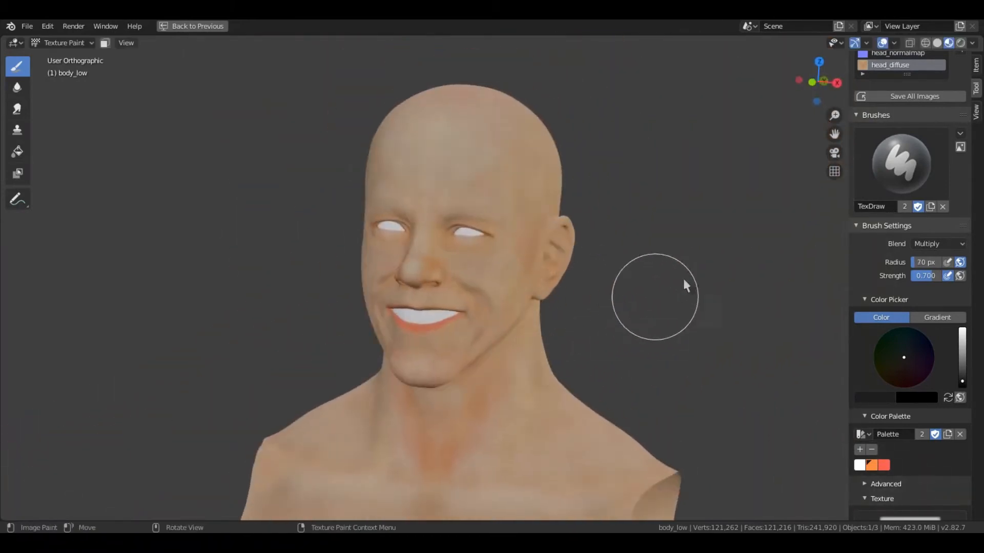
Step: Set the brush colour to the palette's red and clear the noise texture from the texture mask
{"action": "scroll", "coordinate": [905, 287], "scroll_direction": "up", "scroll_amount": 6}
{"action": "scroll", "coordinate": [896, 410], "scroll_direction": "down", "scroll_amount": 10}
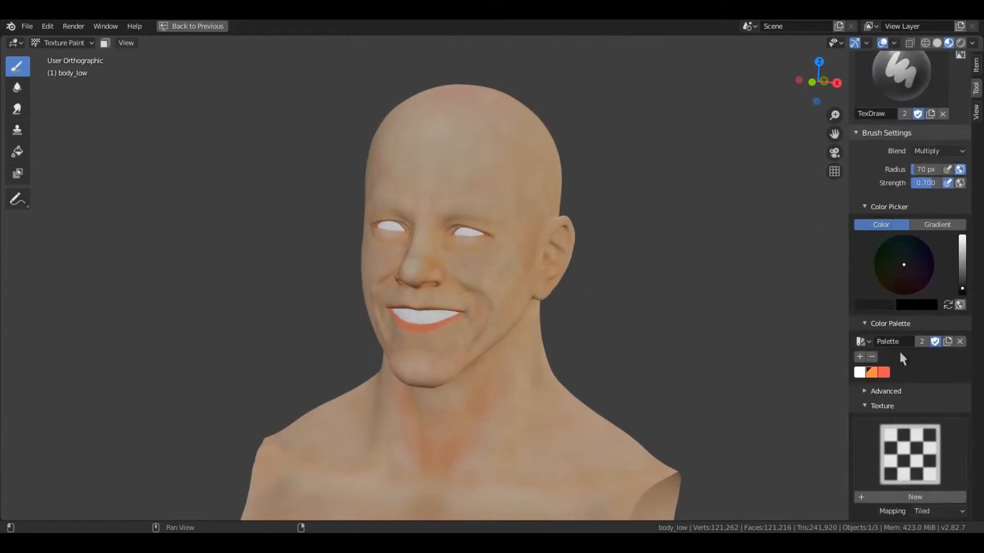
{"action": "left_click", "coordinate": [881, 373]}
{"action": "middle_click_drag", "start_coordinate": [654, 338], "coordinate": [564, 272]}
{"action": "scroll", "coordinate": [909, 358], "scroll_direction": "down", "scroll_amount": 10}
{"action": "scroll", "coordinate": [500, 302], "scroll_direction": "up", "scroll_amount": 4}
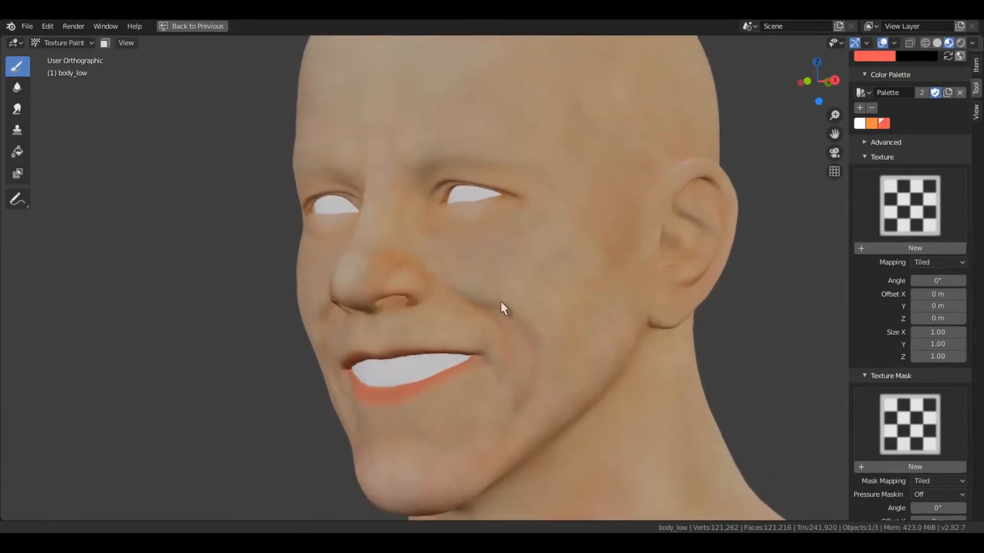
Step: Paint red on the upper eyelids and beside the bridge of the nose
{"action": "scroll", "coordinate": [493, 380], "scroll_direction": "up", "scroll_amount": 2}
{"action": "middle_click_drag", "start_coordinate": [421, 222], "coordinate": [444, 374]}
{"action": "middle_click_drag", "start_coordinate": [498, 241], "coordinate": [476, 270], "text": "shift"}
{"action": "middle_click_drag", "start_coordinate": [527, 357], "coordinate": [460, 326], "text": "shift"}
{"action": "middle_click_drag", "start_coordinate": [548, 339], "coordinate": [564, 274], "text": "ctrl"}
{"action": "middle_click_drag", "start_coordinate": [418, 222], "coordinate": [621, 305], "text": "ctrl"}
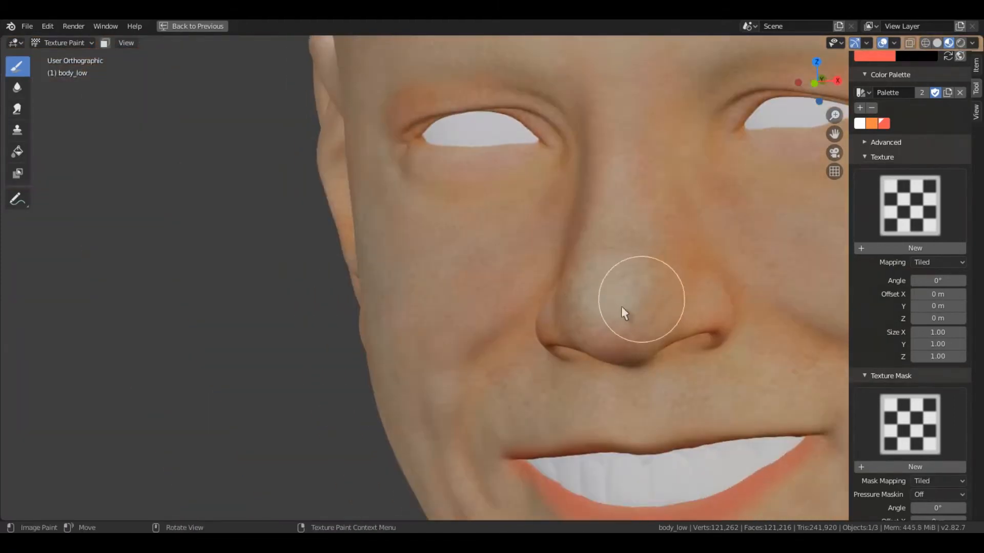
Step: Paint red over the tip of the nose, the ear and the adjoining cheek and jaw
{"action": "mouse_move", "coordinate": [663, 275]}
{"action": "middle_mouse_down"}
{"action": "mouse_move", "coordinate": [575, 260]}
{"action": "mouse_move", "coordinate": [596, 302]}
{"action": "mouse_move", "coordinate": [537, 336]}
{"action": "mouse_move", "coordinate": [556, 413]}
{"action": "mouse_move", "coordinate": [617, 367]}
{"action": "mouse_move", "coordinate": [510, 329]}
{"action": "mouse_move", "coordinate": [500, 292]}
{"action": "mouse_move", "coordinate": [535, 243]}
{"action": "middle_mouse_up"}
{"action": "left_click_drag", "start_coordinate": [561, 355], "coordinate": [575, 331]}
{"action": "mouse_move", "coordinate": [479, 285]}
{"action": "middle_mouse_down", "text": "shift"}
{"action": "mouse_move", "coordinate": [477, 263]}
{"action": "mouse_move", "coordinate": [471, 314]}
{"action": "middle_mouse_up", "text": "shift"}
{"action": "mouse_move", "coordinate": [470, 312]}
{"action": "middle_mouse_down", "text": "shift"}
{"action": "mouse_move", "coordinate": [505, 350]}
{"action": "mouse_move", "coordinate": [505, 321]}
{"action": "middle_mouse_up", "text": "shift"}
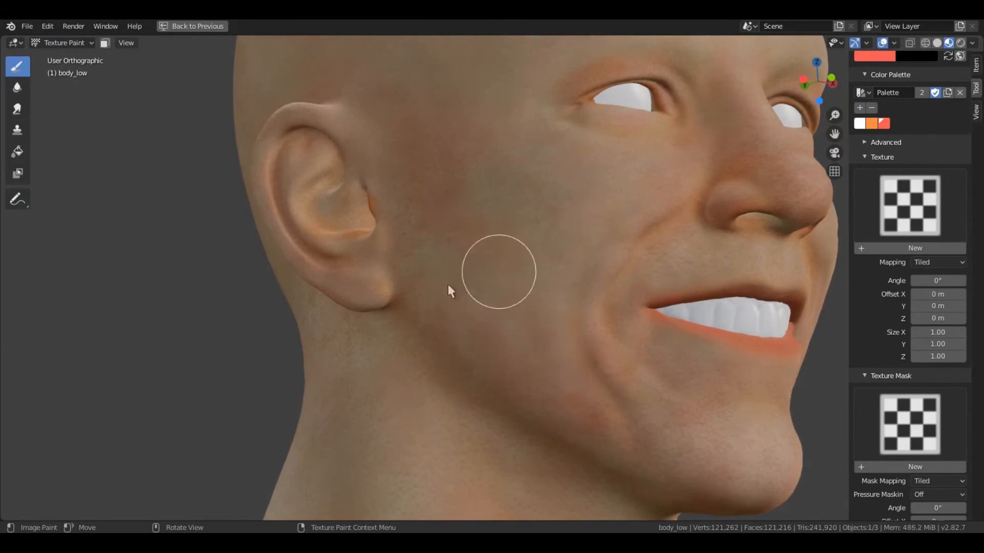
Step: Paint red across the cheek and jaw on the opposite side of the face
{"action": "middle_click_drag", "start_coordinate": [594, 302], "coordinate": [568, 299]}
{"action": "middle_click_drag", "start_coordinate": [569, 299], "coordinate": [461, 235], "text": "shift"}
{"action": "middle_click_drag", "start_coordinate": [568, 323], "coordinate": [487, 361]}
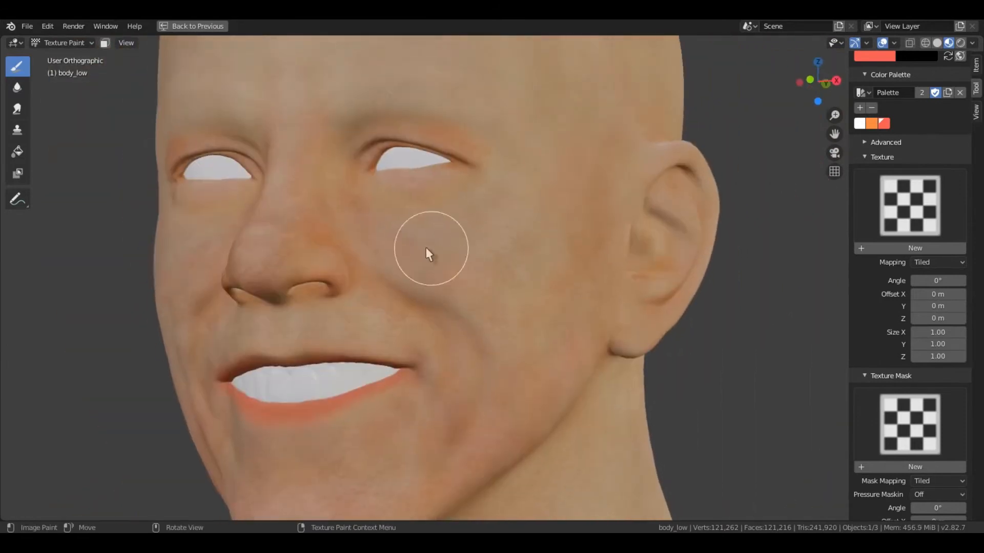
{"action": "middle_click_drag", "start_coordinate": [425, 247], "coordinate": [442, 269]}
{"action": "middle_click_drag", "start_coordinate": [541, 224], "coordinate": [554, 245]}
Step: Check the head in Solid shading and again in Material Preview shading
{"action": "key", "text": "z"}
{"action": "left_click", "coordinate": [622, 291]}
{"action": "key", "text": "z"}
{"action": "left_click", "coordinate": [568, 333]}
Step: Paint red along the brows, between the eyes and over the temples and side of the head
{"action": "middle_click_drag", "start_coordinate": [533, 302], "coordinate": [518, 366], "text": "ctrl"}
{"action": "middle_click_drag", "start_coordinate": [446, 307], "coordinate": [500, 315]}
{"action": "middle_click_drag", "start_coordinate": [430, 347], "coordinate": [476, 336], "text": "ctrl"}
{"action": "middle_click_drag", "start_coordinate": [456, 369], "coordinate": [492, 281]}
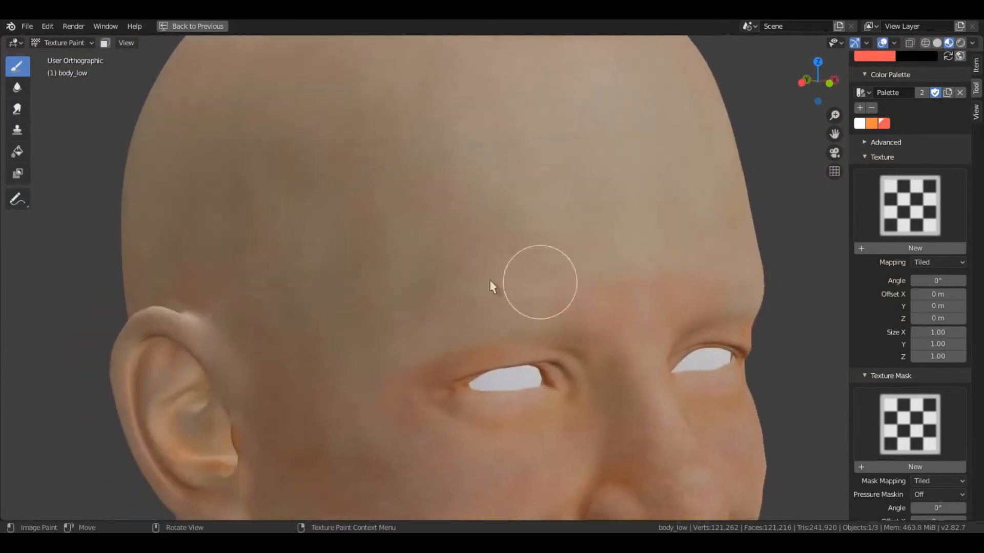
{"action": "mouse_move", "coordinate": [535, 316]}
{"action": "middle_mouse_down"}
{"action": "mouse_move", "coordinate": [489, 333]}
{"action": "mouse_move", "coordinate": [346, 280]}
{"action": "mouse_move", "coordinate": [426, 300]}
{"action": "mouse_move", "coordinate": [436, 315]}
{"action": "middle_mouse_up"}
{"action": "middle_click_drag", "start_coordinate": [417, 295], "coordinate": [430, 309], "text": "shift"}
{"action": "mouse_move", "coordinate": [430, 308]}
{"action": "left_mouse_down"}
{"action": "mouse_move", "coordinate": [453, 271]}
{"action": "mouse_move", "coordinate": [336, 257]}
{"action": "left_mouse_up"}
{"action": "mouse_move", "coordinate": [504, 290]}
{"action": "middle_mouse_down"}
{"action": "mouse_move", "coordinate": [522, 244]}
{"action": "mouse_move", "coordinate": [509, 324]}
{"action": "mouse_move", "coordinate": [518, 308]}
{"action": "mouse_move", "coordinate": [512, 180]}
{"action": "mouse_move", "coordinate": [540, 275]}
{"action": "mouse_move", "coordinate": [512, 154]}
{"action": "mouse_move", "coordinate": [509, 277]}
{"action": "mouse_move", "coordinate": [629, 268]}
{"action": "middle_mouse_up"}
{"action": "mouse_move", "coordinate": [365, 191]}
{"action": "middle_mouse_down"}
{"action": "mouse_move", "coordinate": [564, 287]}
{"action": "mouse_move", "coordinate": [532, 187]}
{"action": "mouse_move", "coordinate": [540, 279]}
{"action": "mouse_move", "coordinate": [477, 330]}
{"action": "mouse_move", "coordinate": [648, 279]}
{"action": "mouse_move", "coordinate": [683, 226]}
{"action": "mouse_move", "coordinate": [576, 286]}
{"action": "mouse_move", "coordinate": [435, 240]}
{"action": "mouse_move", "coordinate": [516, 332]}
{"action": "mouse_move", "coordinate": [504, 324]}
{"action": "mouse_move", "coordinate": [520, 269]}
{"action": "mouse_move", "coordinate": [538, 276]}
{"action": "mouse_move", "coordinate": [435, 273]}
{"action": "mouse_move", "coordinate": [456, 294]}
{"action": "mouse_move", "coordinate": [556, 312]}
{"action": "mouse_move", "coordinate": [538, 325]}
{"action": "mouse_move", "coordinate": [470, 324]}
{"action": "mouse_move", "coordinate": [462, 229]}
{"action": "mouse_move", "coordinate": [414, 349]}
{"action": "mouse_move", "coordinate": [351, 346]}
{"action": "mouse_move", "coordinate": [525, 346]}
{"action": "mouse_move", "coordinate": [529, 303]}
{"action": "mouse_move", "coordinate": [455, 338]}
{"action": "mouse_move", "coordinate": [503, 330]}
{"action": "mouse_move", "coordinate": [519, 289]}
{"action": "mouse_move", "coordinate": [517, 303]}
{"action": "mouse_move", "coordinate": [438, 358]}
{"action": "mouse_move", "coordinate": [477, 276]}
{"action": "mouse_move", "coordinate": [486, 328]}
{"action": "mouse_move", "coordinate": [543, 322]}
{"action": "mouse_move", "coordinate": [478, 288]}
{"action": "mouse_move", "coordinate": [542, 246]}
{"action": "mouse_move", "coordinate": [500, 308]}
{"action": "mouse_move", "coordinate": [616, 224]}
{"action": "mouse_move", "coordinate": [484, 259]}
{"action": "mouse_move", "coordinate": [485, 416]}
{"action": "mouse_move", "coordinate": [508, 325]}
{"action": "mouse_move", "coordinate": [653, 359]}
{"action": "mouse_move", "coordinate": [626, 263]}
{"action": "mouse_move", "coordinate": [634, 322]}
{"action": "mouse_move", "coordinate": [593, 308]}
{"action": "mouse_move", "coordinate": [636, 264]}
{"action": "middle_mouse_up"}
Step: Toggle the viewport shading to check the colour and add red patches across the forehead, scalp and face
{"action": "key", "text": "z"}
{"action": "key", "text": "z"}
{"action": "scroll", "coordinate": [484, 297], "scroll_direction": "up", "scroll_amount": 4}
{"action": "key", "text": "z"}
{"action": "key", "text": "z"}
{"action": "mouse_move", "coordinate": [497, 238]}
{"action": "middle_mouse_down"}
{"action": "mouse_move", "coordinate": [629, 273]}
{"action": "mouse_move", "coordinate": [529, 315]}
{"action": "mouse_move", "coordinate": [555, 318]}
{"action": "mouse_move", "coordinate": [542, 377]}
{"action": "middle_mouse_up"}
{"action": "middle_click_drag", "start_coordinate": [590, 285], "coordinate": [543, 341]}
{"action": "scroll", "coordinate": [556, 375], "scroll_direction": "down", "scroll_amount": 2}
{"action": "middle_click_drag", "start_coordinate": [558, 375], "coordinate": [610, 363]}
{"action": "middle_click_drag", "start_coordinate": [497, 313], "coordinate": [515, 430], "text": "shift"}
{"action": "scroll", "coordinate": [492, 359], "scroll_direction": "up", "scroll_amount": 3}
{"action": "middle_click_drag", "start_coordinate": [420, 302], "coordinate": [518, 328]}
{"action": "middle_click_drag", "start_coordinate": [487, 399], "coordinate": [576, 225]}
{"action": "mouse_move", "coordinate": [568, 246]}
{"action": "middle_mouse_down"}
{"action": "mouse_move", "coordinate": [552, 284]}
{"action": "mouse_move", "coordinate": [538, 278]}
{"action": "mouse_move", "coordinate": [559, 251]}
{"action": "mouse_move", "coordinate": [496, 340]}
{"action": "mouse_move", "coordinate": [569, 275]}
{"action": "mouse_move", "coordinate": [582, 335]}
{"action": "middle_mouse_up"}
Step: Save all the edited texture images
{"action": "scroll", "coordinate": [911, 139], "scroll_direction": "up", "scroll_amount": 10}
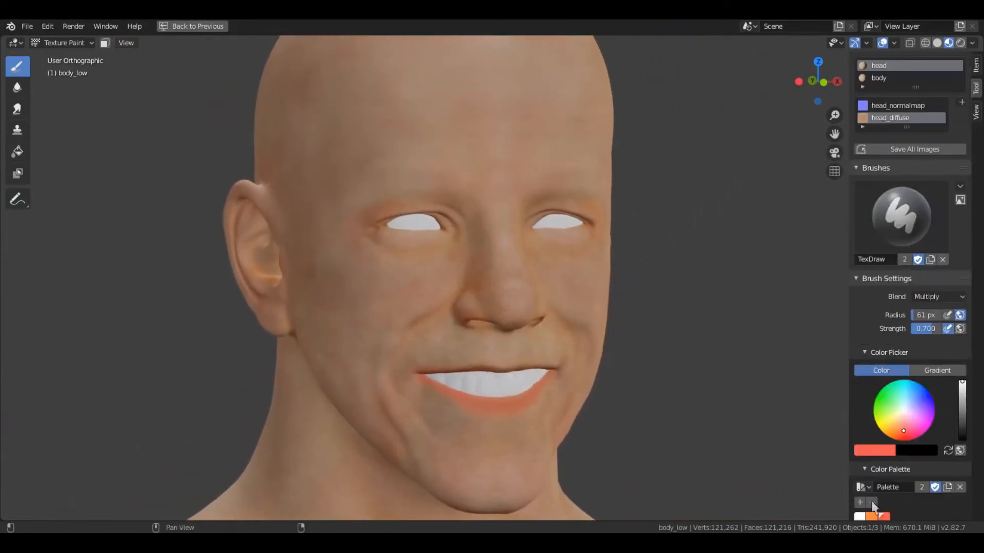
{"action": "left_click", "coordinate": [909, 151]}
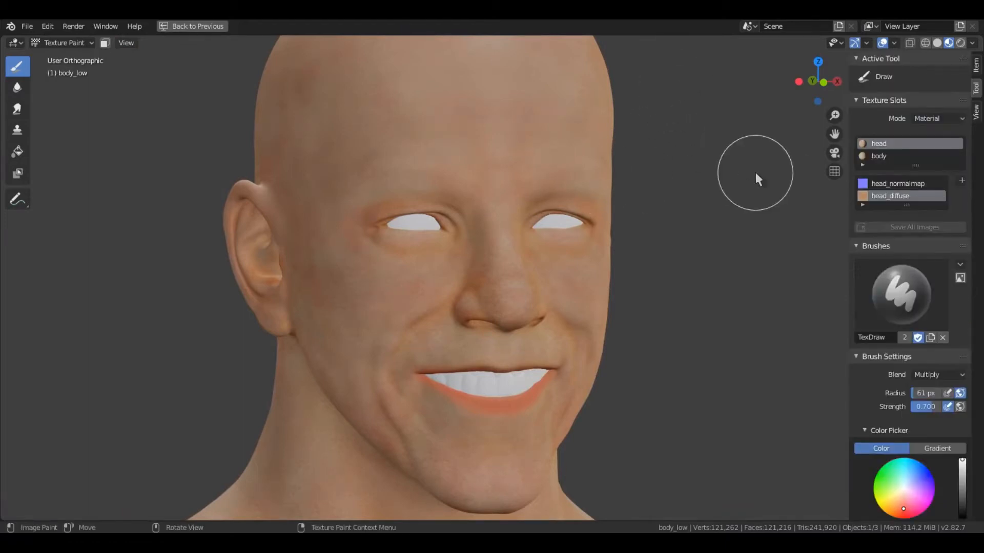
{"action": "scroll", "coordinate": [919, 295], "scroll_direction": "down", "scroll_amount": 10}
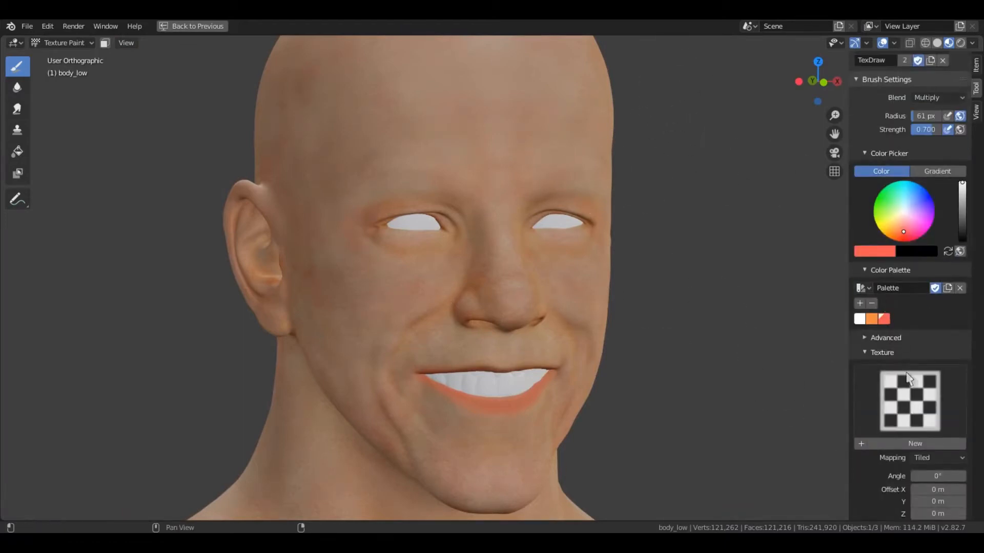
Step: Assign the pores image as the brush texture and choose white from the palette as the brush colour
{"action": "scroll", "coordinate": [919, 294], "scroll_direction": "down", "scroll_amount": 12}
{"action": "scroll", "coordinate": [903, 274], "scroll_direction": "up", "scroll_amount": 5}
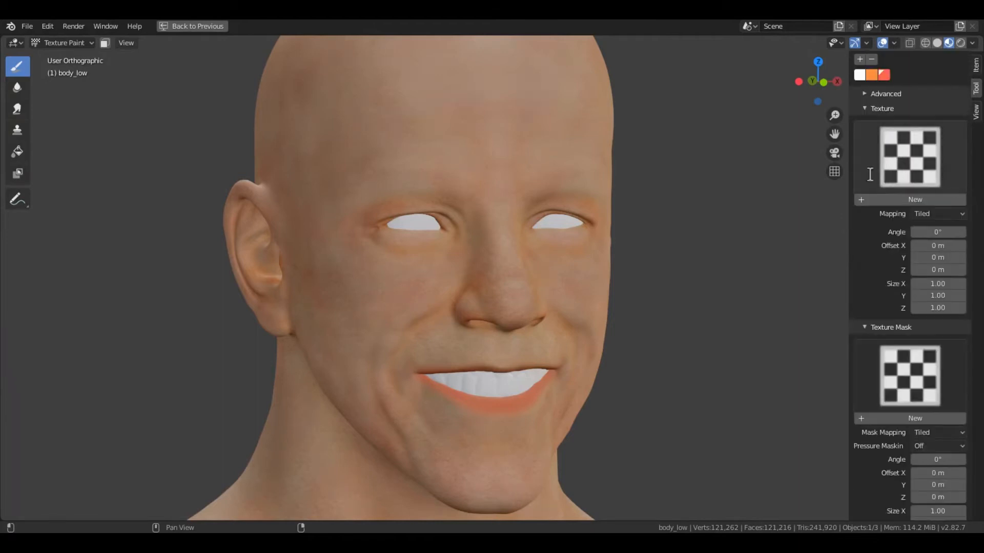
{"action": "scroll", "coordinate": [896, 306], "scroll_direction": "up", "scroll_amount": 10}
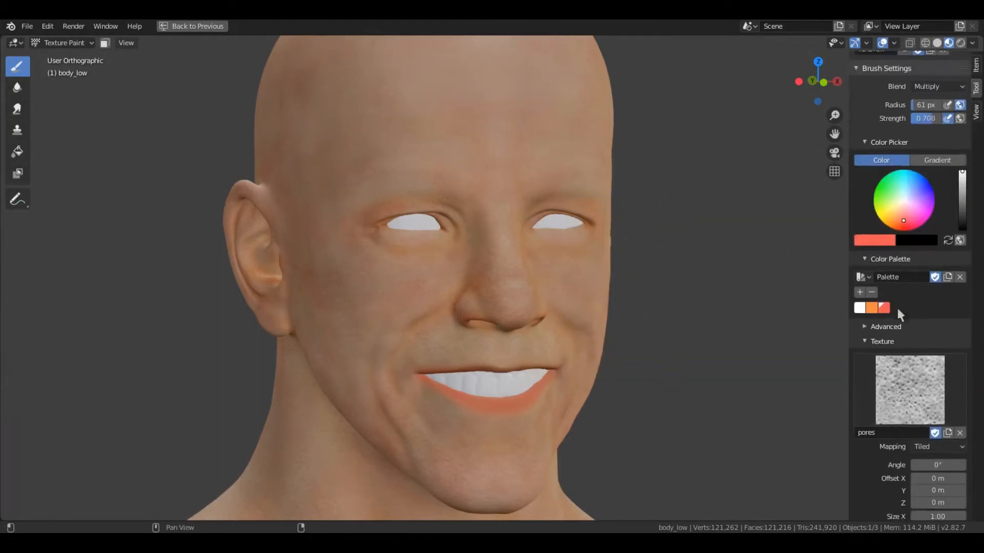
{"action": "left_click", "coordinate": [859, 311]}
{"action": "scroll", "coordinate": [865, 313], "scroll_direction": "up", "scroll_amount": 4}
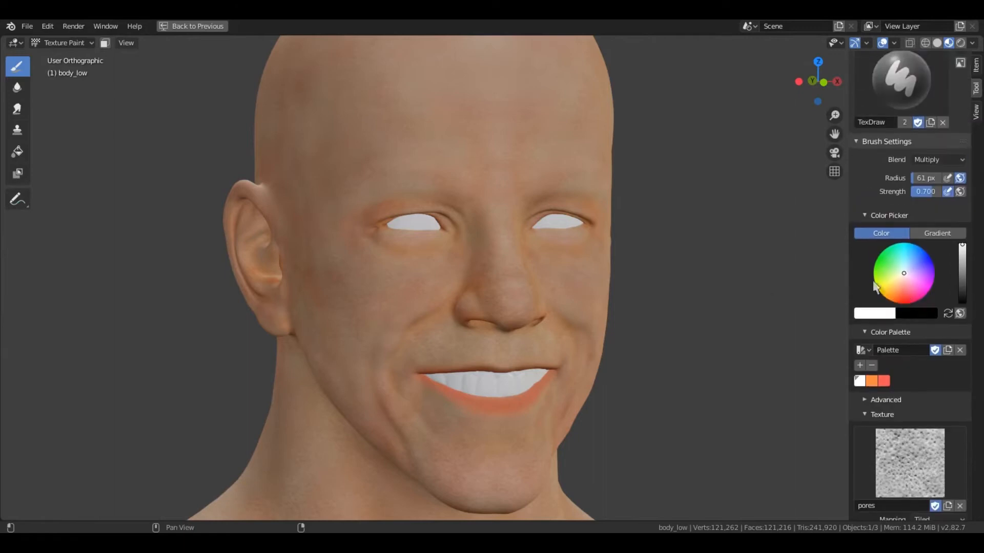
{"action": "scroll", "coordinate": [465, 242], "scroll_direction": "up", "scroll_amount": 3}
Step: Set the brush radius to 87 px and paint pore detail over the cheek beside the nose
{"action": "mouse_move", "coordinate": [466, 248]}
{"action": "middle_mouse_down"}
{"action": "mouse_move", "coordinate": [483, 285]}
{"action": "mouse_move", "coordinate": [464, 317]}
{"action": "middle_mouse_up"}
{"action": "key", "text": "f"}
{"action": "left_click", "coordinate": [478, 336]}
{"action": "mouse_move", "coordinate": [453, 367]}
{"action": "left_mouse_down"}
{"action": "mouse_move", "coordinate": [555, 288]}
{"action": "mouse_move", "coordinate": [443, 281]}
{"action": "mouse_move", "coordinate": [552, 257]}
{"action": "mouse_move", "coordinate": [598, 288]}
{"action": "left_mouse_up"}
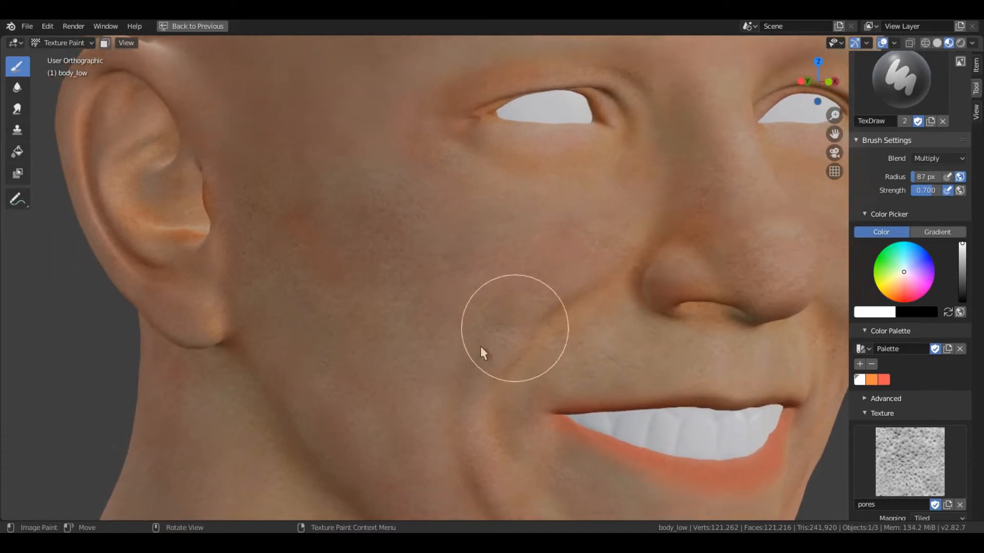
{"action": "left_click_drag", "start_coordinate": [481, 347], "coordinate": [428, 397]}
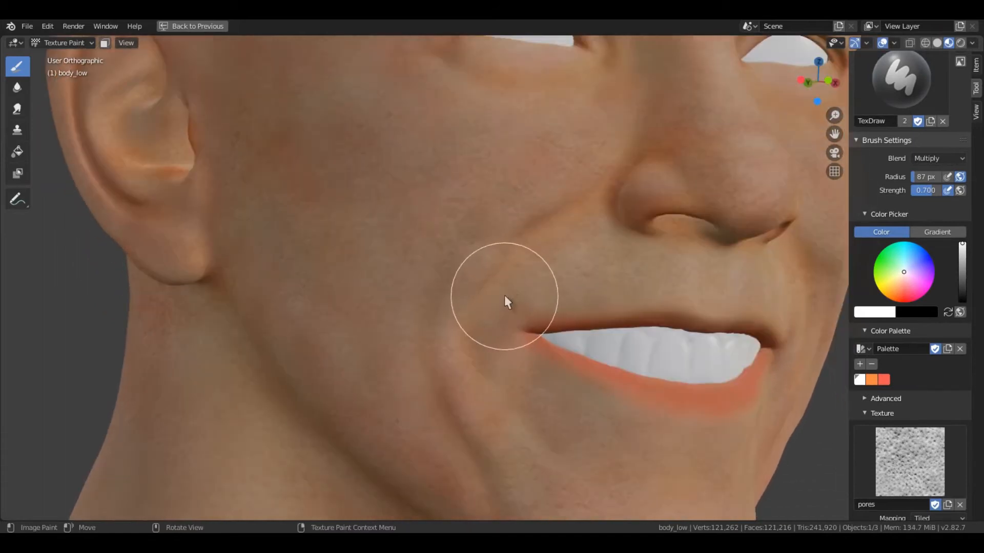
Step: Paint pores around the mouth corner and lower cheek, reducing the brush radius to 73 px and 58 px
{"action": "key", "text": "f"}
{"action": "left_click", "coordinate": [491, 296]}
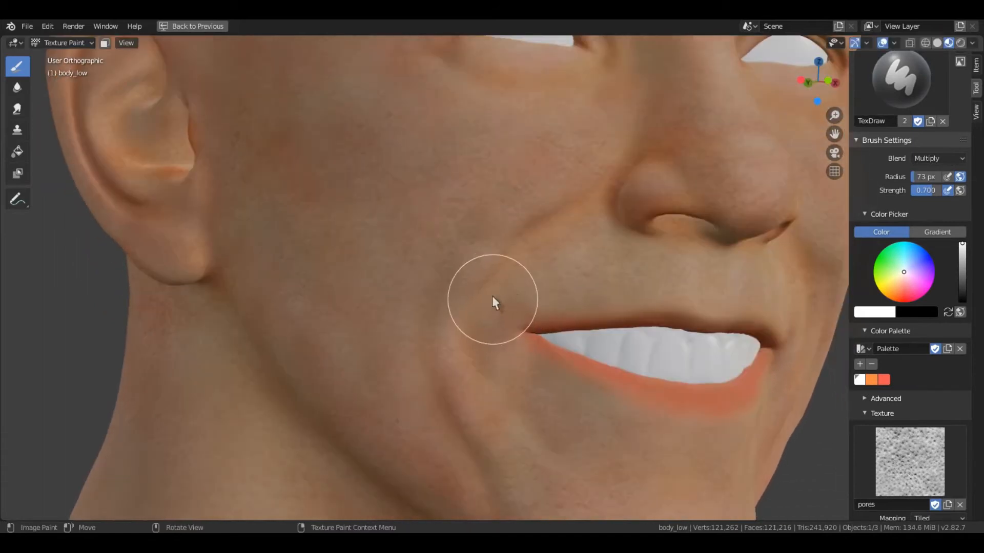
{"action": "mouse_move", "coordinate": [483, 290]}
{"action": "left_mouse_down"}
{"action": "mouse_move", "coordinate": [475, 302]}
{"action": "mouse_move", "coordinate": [502, 318]}
{"action": "left_mouse_up"}
{"action": "key", "text": "f"}
{"action": "left_click", "coordinate": [491, 319]}
{"action": "left_click_drag", "start_coordinate": [596, 307], "coordinate": [620, 307]}
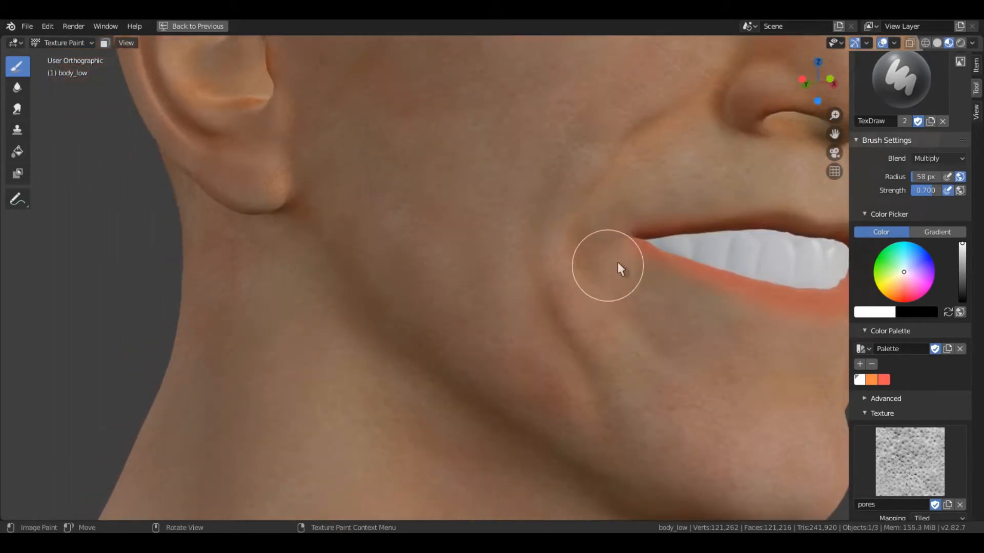
{"action": "left_click_drag", "start_coordinate": [621, 268], "coordinate": [544, 325]}
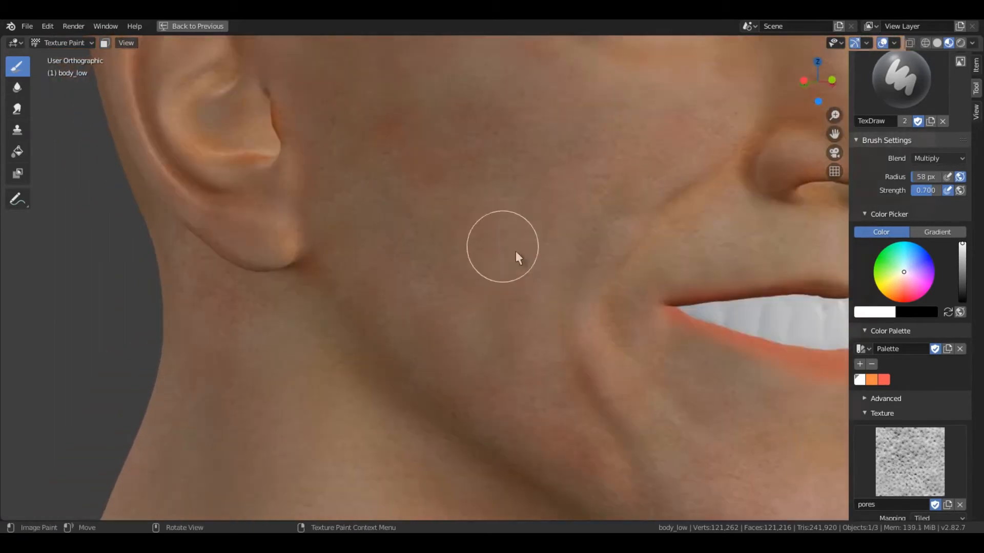
Step: Set the brush radius to 82 px and paint pores along the cheek, jaw and side of the neck
{"action": "key", "text": "f"}
{"action": "left_click", "coordinate": [532, 287]}
{"action": "left_click_drag", "start_coordinate": [532, 287], "coordinate": [474, 229]}
{"action": "middle_click_drag", "start_coordinate": [491, 206], "coordinate": [369, 215]}
{"action": "mouse_move", "coordinate": [440, 241]}
{"action": "middle_mouse_down", "text": "ctrl"}
{"action": "mouse_move", "coordinate": [447, 312]}
{"action": "mouse_move", "coordinate": [438, 259]}
{"action": "mouse_move", "coordinate": [498, 259]}
{"action": "middle_mouse_up", "text": "ctrl"}
{"action": "left_click_drag", "start_coordinate": [550, 293], "coordinate": [457, 245]}
{"action": "mouse_move", "coordinate": [456, 245]}
{"action": "middle_mouse_down"}
{"action": "mouse_move", "coordinate": [481, 279]}
{"action": "mouse_move", "coordinate": [591, 294]}
{"action": "middle_mouse_up"}
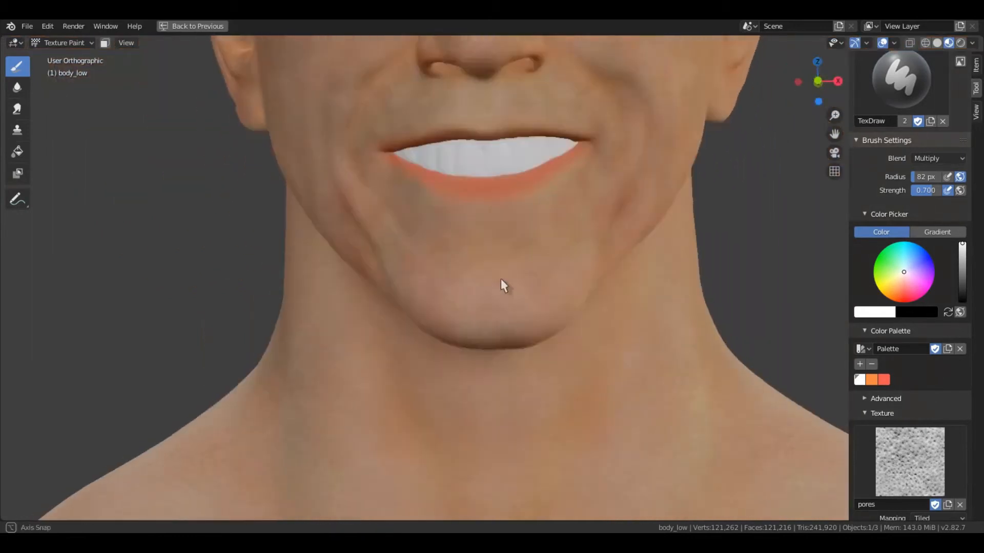
Step: Paint pore detail over the chin and the skin around the mouth
{"action": "scroll", "coordinate": [504, 320], "scroll_direction": "up", "scroll_amount": 2}
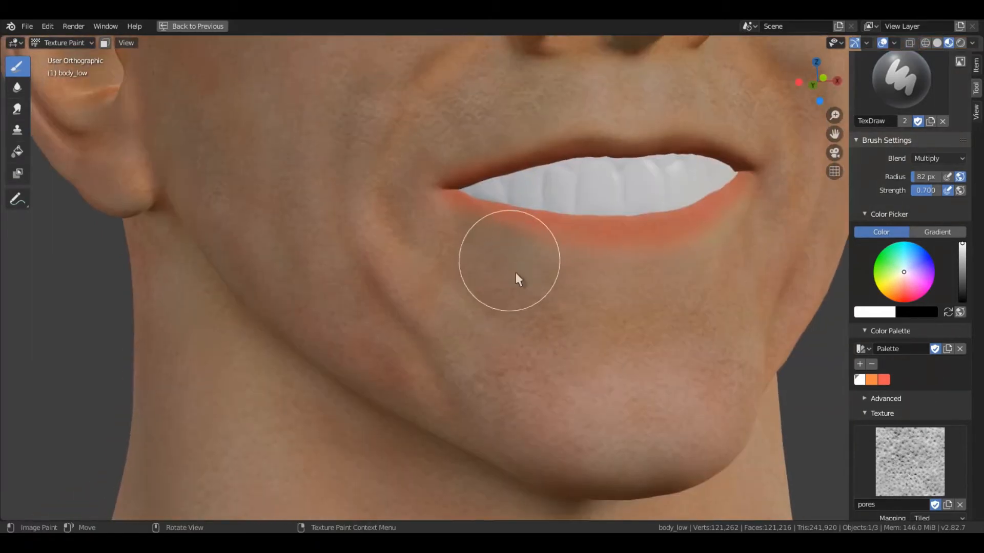
{"action": "middle_click_drag", "start_coordinate": [515, 273], "coordinate": [483, 301]}
{"action": "middle_click_drag", "start_coordinate": [562, 313], "coordinate": [620, 350]}
{"action": "mouse_move", "coordinate": [488, 291]}
{"action": "middle_mouse_down"}
{"action": "mouse_move", "coordinate": [513, 188]}
{"action": "mouse_move", "coordinate": [500, 322]}
{"action": "mouse_move", "coordinate": [519, 345]}
{"action": "mouse_move", "coordinate": [563, 266]}
{"action": "middle_mouse_up"}
{"action": "scroll", "coordinate": [475, 196], "scroll_direction": "down", "scroll_amount": 3}
{"action": "scroll", "coordinate": [519, 345], "scroll_direction": "up", "scroll_amount": 2}
Step: Resize the brush and carry the pore detail up over the nose and upper cheeks
{"action": "key", "text": "f"}
{"action": "left_click", "coordinate": [538, 333]}
{"action": "mouse_move", "coordinate": [545, 265]}
{"action": "middle_mouse_down"}
{"action": "mouse_move", "coordinate": [486, 254]}
{"action": "mouse_move", "coordinate": [499, 328]}
{"action": "middle_mouse_up"}
{"action": "middle_click_drag", "start_coordinate": [611, 232], "coordinate": [561, 329]}
{"action": "mouse_move", "coordinate": [652, 290]}
{"action": "middle_mouse_down"}
{"action": "mouse_move", "coordinate": [620, 299]}
{"action": "mouse_move", "coordinate": [596, 333]}
{"action": "mouse_move", "coordinate": [567, 336]}
{"action": "middle_mouse_up"}
{"action": "middle_click_drag", "start_coordinate": [481, 311], "coordinate": [550, 296]}
{"action": "mouse_move", "coordinate": [465, 262]}
{"action": "middle_mouse_down"}
{"action": "mouse_move", "coordinate": [505, 348]}
{"action": "mouse_move", "coordinate": [521, 358]}
{"action": "middle_mouse_up"}
Step: Paint pores on the skin around the eye and eyelids with a 65 px brush
{"action": "key", "text": "f"}
{"action": "left_click", "coordinate": [512, 361]}
{"action": "mouse_move", "coordinate": [416, 341]}
{"action": "middle_mouse_down"}
{"action": "mouse_move", "coordinate": [468, 357]}
{"action": "mouse_move", "coordinate": [584, 358]}
{"action": "middle_mouse_up"}
{"action": "middle_click_drag", "start_coordinate": [584, 358], "coordinate": [532, 354]}
{"action": "mouse_move", "coordinate": [474, 348]}
{"action": "middle_mouse_down", "text": "ctrl"}
{"action": "mouse_move", "coordinate": [500, 312]}
{"action": "mouse_move", "coordinate": [457, 327]}
{"action": "middle_mouse_up", "text": "ctrl"}
{"action": "key", "text": "f"}
{"action": "left_click", "coordinate": [487, 339]}
{"action": "middle_click_drag", "start_coordinate": [628, 302], "coordinate": [582, 314], "text": "shift"}
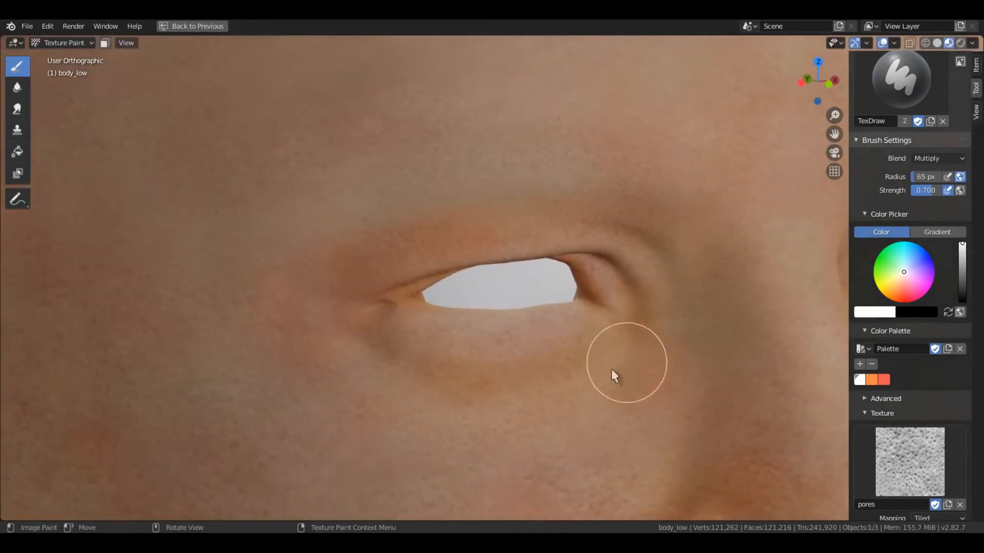
{"action": "middle_click_drag", "start_coordinate": [661, 325], "coordinate": [581, 312], "text": "shift"}
{"action": "mouse_move", "coordinate": [628, 241]}
{"action": "middle_mouse_down", "text": "shift"}
{"action": "mouse_move", "coordinate": [525, 227]}
{"action": "mouse_move", "coordinate": [552, 248]}
{"action": "middle_mouse_up", "text": "shift"}
Step: Enlarge the brush to 87 px and paint pores over the nose bridge, brow and forehead
{"action": "key", "text": "f"}
{"action": "left_click", "coordinate": [564, 255]}
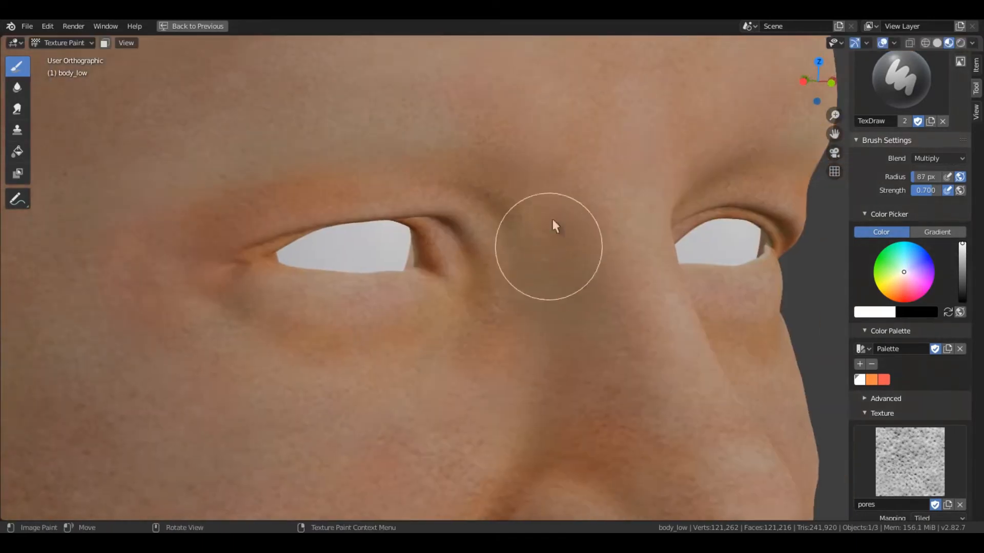
{"action": "middle_click_drag", "start_coordinate": [627, 198], "coordinate": [580, 241], "text": "shift"}
{"action": "middle_click_drag", "start_coordinate": [603, 178], "coordinate": [476, 333]}
{"action": "middle_click_drag", "start_coordinate": [471, 351], "coordinate": [410, 356]}
{"action": "middle_click_drag", "start_coordinate": [456, 338], "coordinate": [477, 246], "text": "ctrl"}
{"action": "middle_click_drag", "start_coordinate": [549, 323], "coordinate": [530, 329]}
Step: Paint pores over the ear and the surrounding side of the head, resizing the brush to fit
{"action": "middle_click_drag", "start_coordinate": [579, 333], "coordinate": [540, 351], "text": "shift"}
{"action": "middle_click_drag", "start_coordinate": [541, 316], "coordinate": [511, 353], "text": "shift"}
{"action": "mouse_move", "coordinate": [553, 242]}
{"action": "middle_mouse_down", "text": "shift"}
{"action": "mouse_move", "coordinate": [524, 297]}
{"action": "mouse_move", "coordinate": [475, 263]}
{"action": "middle_mouse_up", "text": "shift"}
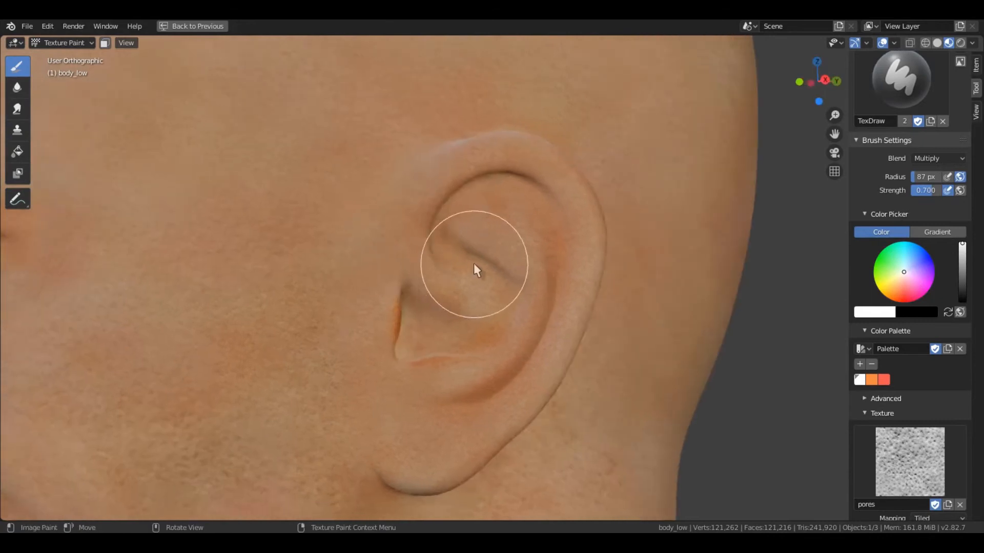
{"action": "key", "text": "f"}
{"action": "left_click", "coordinate": [462, 257]}
{"action": "middle_click_drag", "start_coordinate": [583, 274], "coordinate": [562, 266], "text": "shift"}
{"action": "middle_click_drag", "start_coordinate": [391, 323], "coordinate": [515, 399], "text": "ctrl"}
{"action": "middle_click_drag", "start_coordinate": [498, 306], "coordinate": [548, 345]}
Step: Add close-up pore detail to the skin and set the brush radius to 58 px
{"action": "scroll", "coordinate": [539, 277], "scroll_direction": "up", "scroll_amount": 3}
{"action": "scroll", "coordinate": [574, 303], "scroll_direction": "down", "scroll_amount": 4}
{"action": "scroll", "coordinate": [548, 346], "scroll_direction": "up", "scroll_amount": 6}
{"action": "mouse_move", "coordinate": [174, 228]}
{"action": "middle_mouse_down", "text": "shift"}
{"action": "mouse_move", "coordinate": [446, 327]}
{"action": "mouse_move", "coordinate": [450, 338]}
{"action": "middle_mouse_up", "text": "shift"}
{"action": "scroll", "coordinate": [450, 338], "scroll_direction": "up", "scroll_amount": 2}
{"action": "key", "text": "f"}
{"action": "left_click", "coordinate": [417, 326]}
Step: Paint pores over the remaining bare areas of the face, jaw and neck
{"action": "scroll", "coordinate": [467, 267], "scroll_direction": "down", "scroll_amount": 5}
{"action": "middle_click_drag", "start_coordinate": [465, 270], "coordinate": [592, 287]}
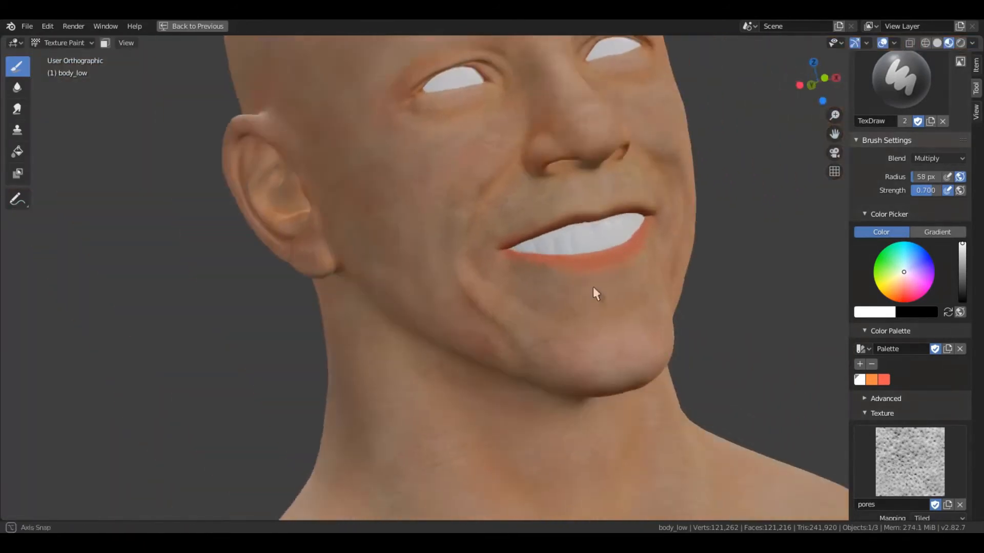
{"action": "scroll", "coordinate": [594, 287], "scroll_direction": "up", "scroll_amount": 6}
{"action": "scroll", "coordinate": [606, 337], "scroll_direction": "down", "scroll_amount": 6}
{"action": "mouse_move", "coordinate": [671, 328]}
{"action": "middle_mouse_down"}
{"action": "mouse_move", "coordinate": [610, 309]}
{"action": "mouse_move", "coordinate": [554, 313]}
{"action": "mouse_move", "coordinate": [603, 272]}
{"action": "mouse_move", "coordinate": [566, 305]}
{"action": "mouse_move", "coordinate": [647, 301]}
{"action": "mouse_move", "coordinate": [586, 285]}
{"action": "mouse_move", "coordinate": [549, 297]}
{"action": "mouse_move", "coordinate": [454, 257]}
{"action": "mouse_move", "coordinate": [558, 301]}
{"action": "middle_mouse_up"}
{"action": "mouse_move", "coordinate": [619, 300]}
{"action": "middle_mouse_down"}
{"action": "mouse_move", "coordinate": [483, 312]}
{"action": "mouse_move", "coordinate": [444, 332]}
{"action": "mouse_move", "coordinate": [481, 341]}
{"action": "mouse_move", "coordinate": [465, 399]}
{"action": "mouse_move", "coordinate": [501, 352]}
{"action": "mouse_move", "coordinate": [472, 250]}
{"action": "mouse_move", "coordinate": [477, 308]}
{"action": "mouse_move", "coordinate": [559, 400]}
{"action": "middle_mouse_up"}
Step: Paint pores over the scalp and the back of the neck, switching between Solid and Material Preview shading
{"action": "mouse_move", "coordinate": [533, 318]}
{"action": "middle_mouse_down"}
{"action": "mouse_move", "coordinate": [606, 338]}
{"action": "mouse_move", "coordinate": [564, 253]}
{"action": "mouse_move", "coordinate": [499, 321]}
{"action": "mouse_move", "coordinate": [501, 303]}
{"action": "middle_mouse_up"}
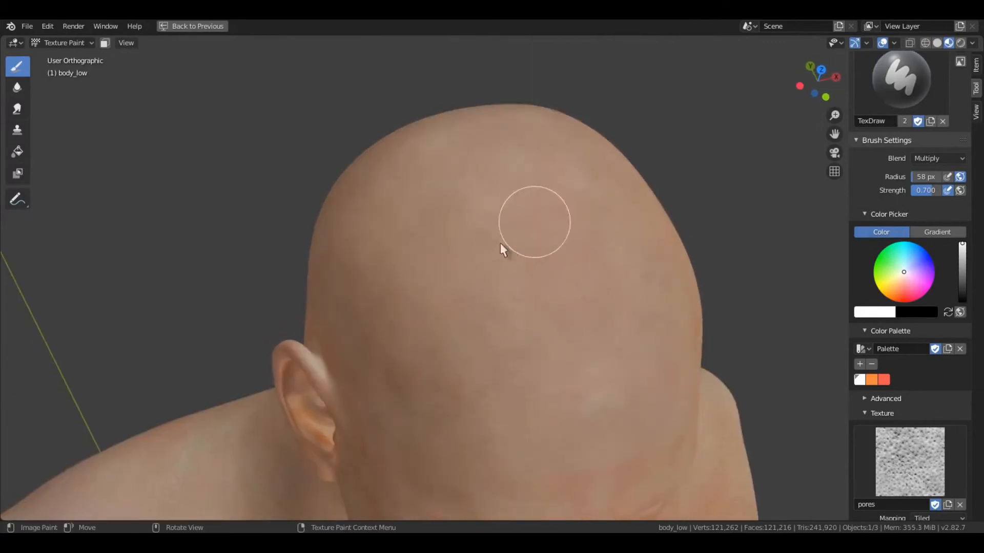
{"action": "middle_click_drag", "start_coordinate": [501, 247], "coordinate": [501, 226]}
{"action": "middle_click_drag", "start_coordinate": [538, 330], "coordinate": [514, 212]}
{"action": "middle_click_drag", "start_coordinate": [509, 332], "coordinate": [512, 257]}
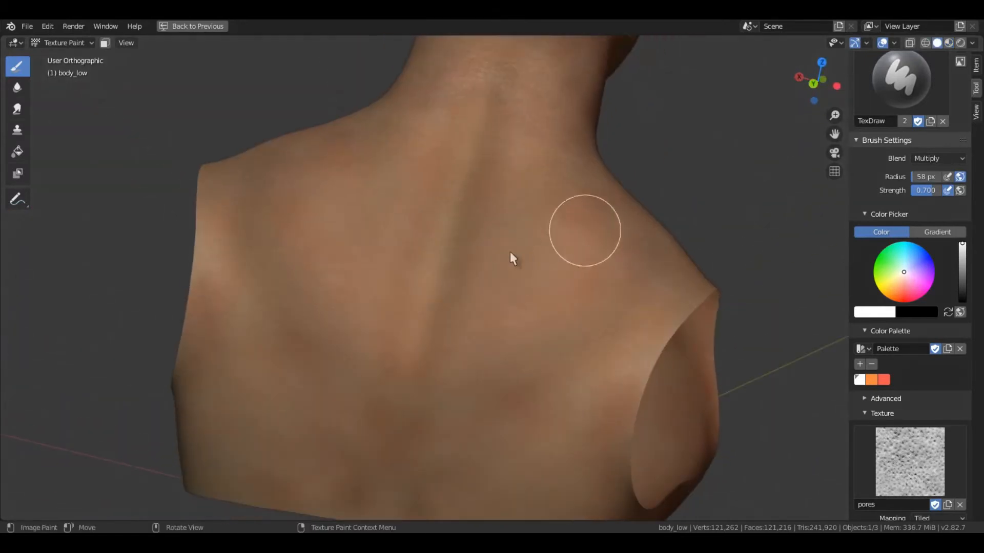
{"action": "mouse_move", "coordinate": [428, 394]}
{"action": "middle_mouse_down"}
{"action": "mouse_move", "coordinate": [617, 275]}
{"action": "mouse_move", "coordinate": [480, 385]}
{"action": "mouse_move", "coordinate": [578, 343]}
{"action": "mouse_move", "coordinate": [462, 339]}
{"action": "mouse_move", "coordinate": [456, 300]}
{"action": "mouse_move", "coordinate": [486, 352]}
{"action": "mouse_move", "coordinate": [623, 303]}
{"action": "mouse_move", "coordinate": [528, 205]}
{"action": "middle_mouse_up"}
{"action": "mouse_move", "coordinate": [513, 154]}
{"action": "middle_mouse_down", "text": "shift"}
{"action": "mouse_move", "coordinate": [494, 334]}
{"action": "mouse_move", "coordinate": [447, 272]}
{"action": "mouse_move", "coordinate": [497, 159]}
{"action": "middle_mouse_up", "text": "shift"}
{"action": "key", "text": "z"}
Step: Touch up the pore detail around the ear and the back of the head
{"action": "middle_click_drag", "start_coordinate": [497, 159], "coordinate": [506, 282], "text": "shift"}
{"action": "scroll", "coordinate": [507, 287], "scroll_direction": "up", "scroll_amount": 1}
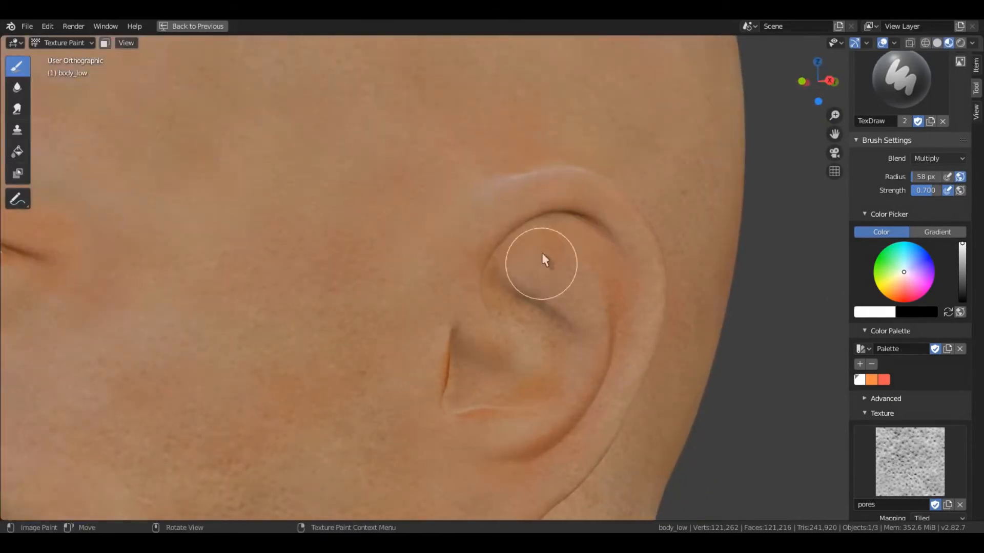
{"action": "scroll", "coordinate": [512, 303], "scroll_direction": "up", "scroll_amount": 3}
{"action": "scroll", "coordinate": [430, 266], "scroll_direction": "down", "scroll_amount": 3}
{"action": "middle_click_drag", "start_coordinate": [605, 297], "coordinate": [461, 295]}
{"action": "scroll", "coordinate": [400, 299], "scroll_direction": "up", "scroll_amount": 3}
{"action": "scroll", "coordinate": [504, 305], "scroll_direction": "down", "scroll_amount": 5}
Step: Finish the pore detail across the front of the face and the neck
{"action": "middle_click_drag", "start_coordinate": [385, 302], "coordinate": [508, 331]}
{"action": "middle_click_drag", "start_coordinate": [509, 331], "coordinate": [599, 325]}
{"action": "middle_click_drag", "start_coordinate": [585, 365], "coordinate": [580, 221], "text": "ctrl"}
{"action": "middle_click_drag", "start_coordinate": [577, 323], "coordinate": [580, 257], "text": "shift"}
{"action": "middle_click_drag", "start_coordinate": [536, 418], "coordinate": [513, 395]}
{"action": "scroll", "coordinate": [505, 297], "scroll_direction": "down", "scroll_amount": 1}
{"action": "scroll", "coordinate": [505, 306], "scroll_direction": "down", "scroll_amount": 1}
Step: Choose the palette red, remove the pores brush texture and assign noise as the brush's texture mask
{"action": "left_click", "coordinate": [884, 379]}
{"action": "mouse_move", "coordinate": [531, 301]}
{"action": "middle_mouse_down", "text": "shift"}
{"action": "mouse_move", "coordinate": [524, 339]}
{"action": "mouse_move", "coordinate": [530, 314]}
{"action": "middle_mouse_up", "text": "shift"}
{"action": "mouse_move", "coordinate": [509, 267]}
{"action": "middle_mouse_down", "text": "shift"}
{"action": "mouse_move", "coordinate": [502, 322]}
{"action": "mouse_move", "coordinate": [477, 332]}
{"action": "mouse_move", "coordinate": [549, 292]}
{"action": "mouse_move", "coordinate": [595, 285]}
{"action": "middle_mouse_up", "text": "shift"}
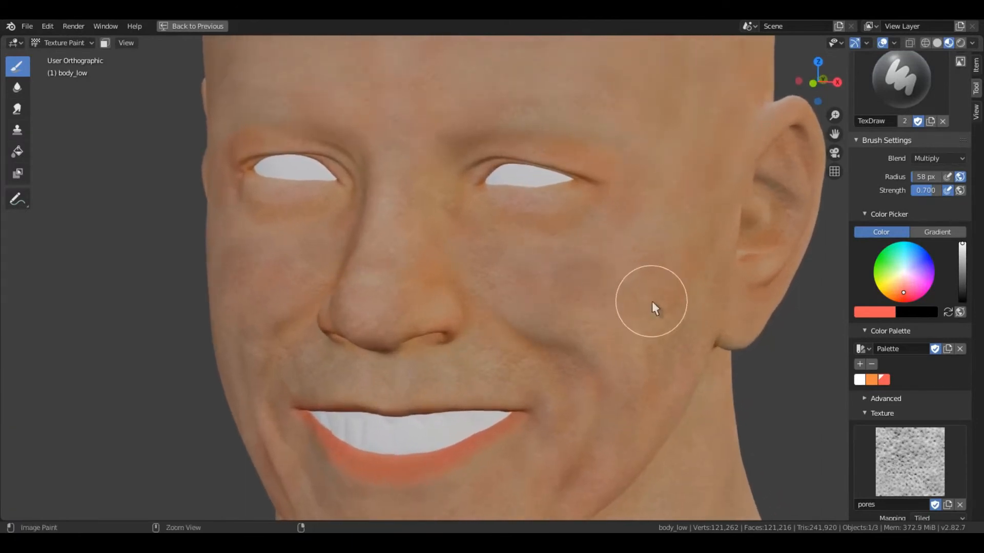
{"action": "scroll", "coordinate": [861, 289], "scroll_direction": "down", "scroll_amount": 8}
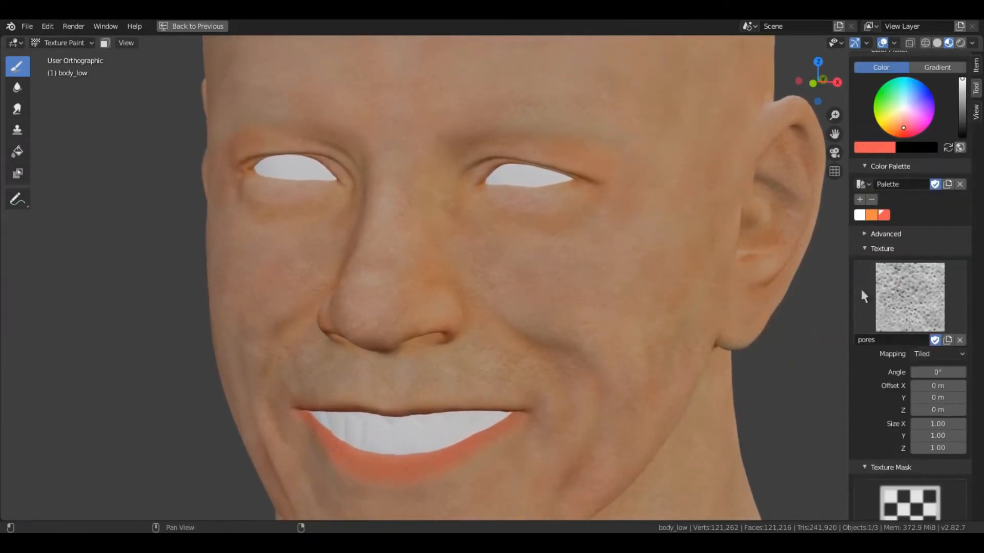
{"action": "left_click", "coordinate": [960, 340]}
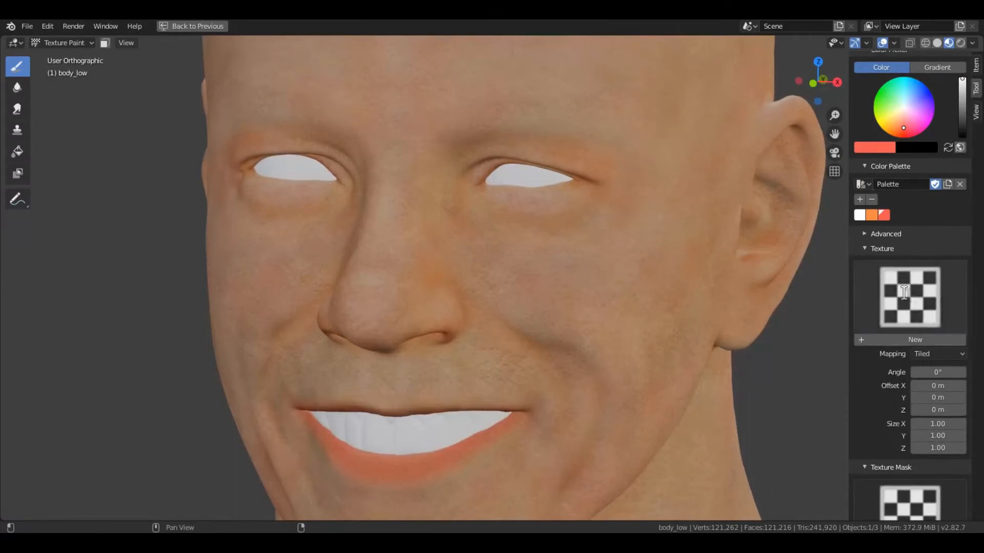
{"action": "left_click", "coordinate": [922, 319]}
{"action": "left_click", "coordinate": [601, 109]}
Step: Paint noise-masked red over the cheeks, nose and forehead
{"action": "middle_click_drag", "start_coordinate": [595, 141], "coordinate": [531, 267]}
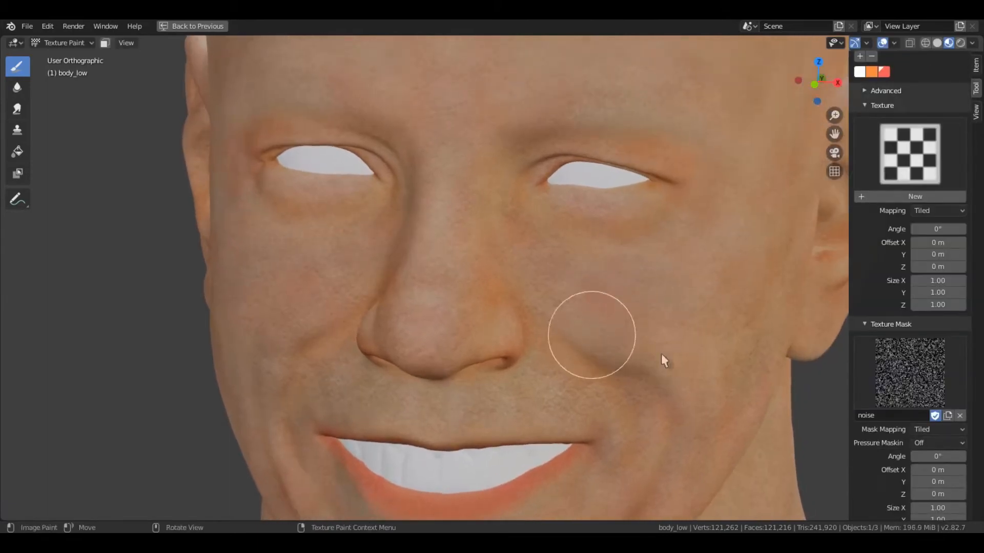
{"action": "middle_click_drag", "start_coordinate": [415, 287], "coordinate": [434, 266]}
{"action": "scroll", "coordinate": [461, 295], "scroll_direction": "down", "scroll_amount": 4}
{"action": "middle_click_drag", "start_coordinate": [605, 287], "coordinate": [541, 308]}
{"action": "scroll", "coordinate": [895, 253], "scroll_direction": "up", "scroll_amount": 5}
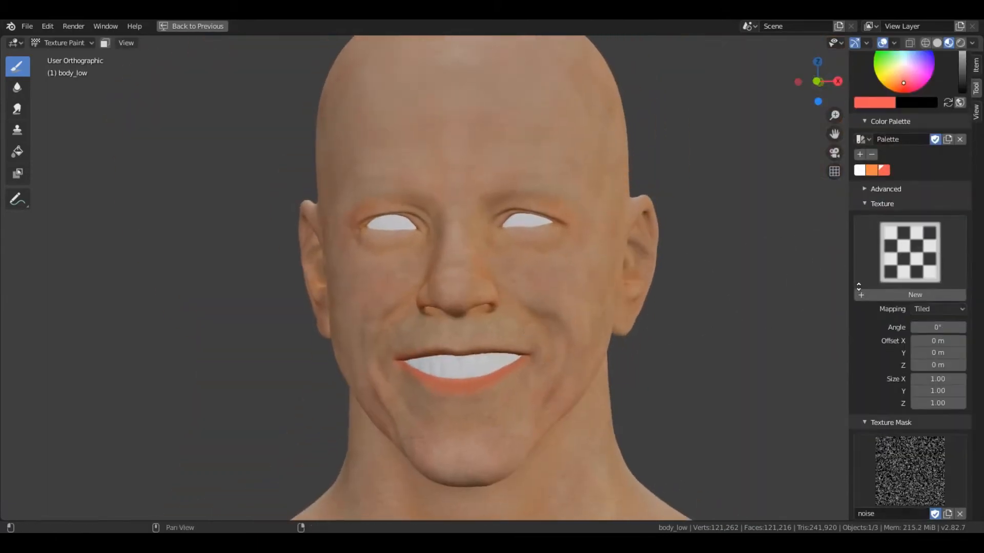
{"action": "scroll", "coordinate": [870, 186], "scroll_direction": "up", "scroll_amount": 7}
{"action": "mouse_move", "coordinate": [503, 348]}
{"action": "middle_mouse_down", "text": "shift"}
{"action": "mouse_move", "coordinate": [522, 326]}
{"action": "mouse_move", "coordinate": [493, 339]}
{"action": "mouse_move", "coordinate": [518, 306]}
{"action": "mouse_move", "coordinate": [516, 334]}
{"action": "middle_mouse_up", "text": "shift"}
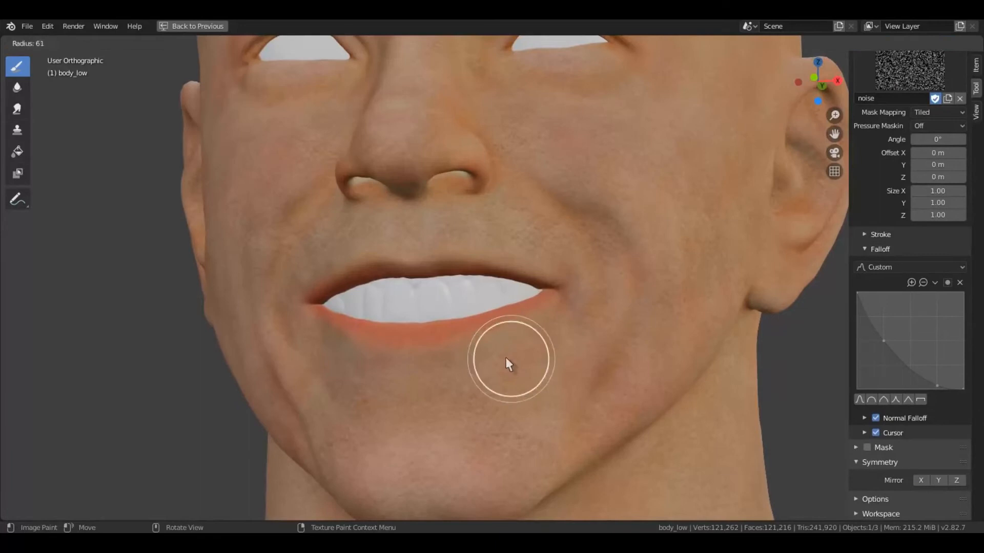
Step: Resize the brush and paint noise-masked red around the mouth, nose and cheeks
{"action": "left_click", "coordinate": [506, 358]}
{"action": "mouse_move", "coordinate": [507, 359]}
{"action": "middle_mouse_down"}
{"action": "mouse_move", "coordinate": [487, 375]}
{"action": "mouse_move", "coordinate": [497, 387]}
{"action": "mouse_move", "coordinate": [530, 400]}
{"action": "mouse_move", "coordinate": [549, 367]}
{"action": "mouse_move", "coordinate": [576, 408]}
{"action": "mouse_move", "coordinate": [415, 367]}
{"action": "mouse_move", "coordinate": [512, 367]}
{"action": "mouse_move", "coordinate": [701, 323]}
{"action": "mouse_move", "coordinate": [605, 255]}
{"action": "middle_mouse_up"}
{"action": "key", "text": "f"}
{"action": "left_click", "coordinate": [596, 325]}
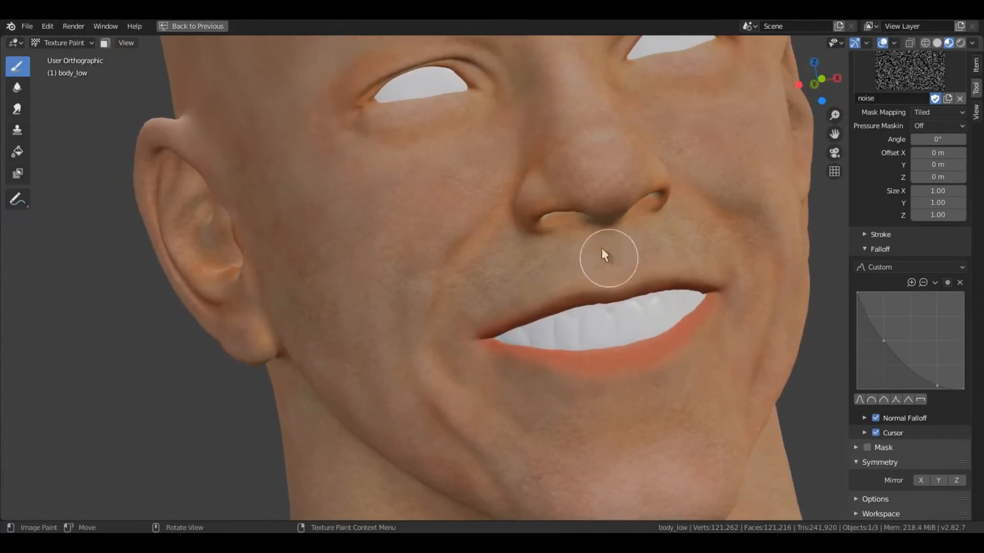
{"action": "middle_click_drag", "start_coordinate": [449, 281], "coordinate": [576, 215]}
{"action": "mouse_move", "coordinate": [439, 273]}
{"action": "middle_mouse_down"}
{"action": "mouse_move", "coordinate": [432, 398]}
{"action": "mouse_move", "coordinate": [492, 362]}
{"action": "mouse_move", "coordinate": [457, 275]}
{"action": "mouse_move", "coordinate": [444, 284]}
{"action": "mouse_move", "coordinate": [443, 261]}
{"action": "mouse_move", "coordinate": [531, 301]}
{"action": "mouse_move", "coordinate": [597, 235]}
{"action": "mouse_move", "coordinate": [457, 295]}
{"action": "mouse_move", "coordinate": [455, 243]}
{"action": "mouse_move", "coordinate": [618, 237]}
{"action": "mouse_move", "coordinate": [636, 251]}
{"action": "middle_mouse_up"}
Step: Turn on X-axis mirroring and paint noise-masked red across the chest
{"action": "left_click", "coordinate": [921, 480]}
{"action": "mouse_move", "coordinate": [717, 389]}
{"action": "middle_mouse_down"}
{"action": "mouse_move", "coordinate": [471, 302]}
{"action": "mouse_move", "coordinate": [531, 319]}
{"action": "mouse_move", "coordinate": [480, 339]}
{"action": "mouse_move", "coordinate": [563, 305]}
{"action": "mouse_move", "coordinate": [511, 292]}
{"action": "mouse_move", "coordinate": [509, 345]}
{"action": "middle_mouse_up"}
{"action": "scroll", "coordinate": [530, 318], "scroll_direction": "down", "scroll_amount": 3}
{"action": "scroll", "coordinate": [510, 344], "scroll_direction": "down", "scroll_amount": 2}
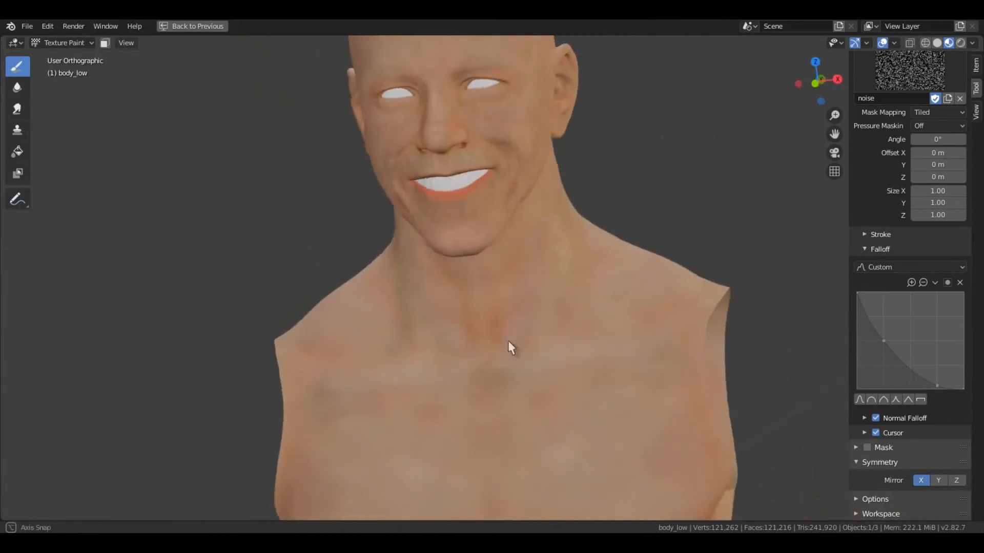
{"action": "mouse_move", "coordinate": [630, 285]}
{"action": "middle_mouse_down"}
{"action": "mouse_move", "coordinate": [519, 333]}
{"action": "mouse_move", "coordinate": [604, 345]}
{"action": "middle_mouse_up"}
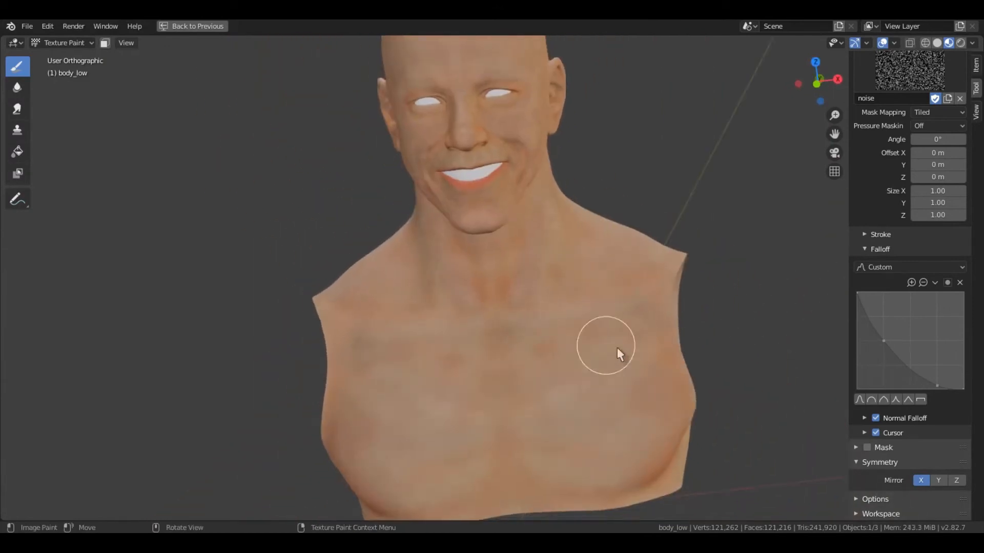
{"action": "middle_click_drag", "start_coordinate": [606, 432], "coordinate": [608, 418]}
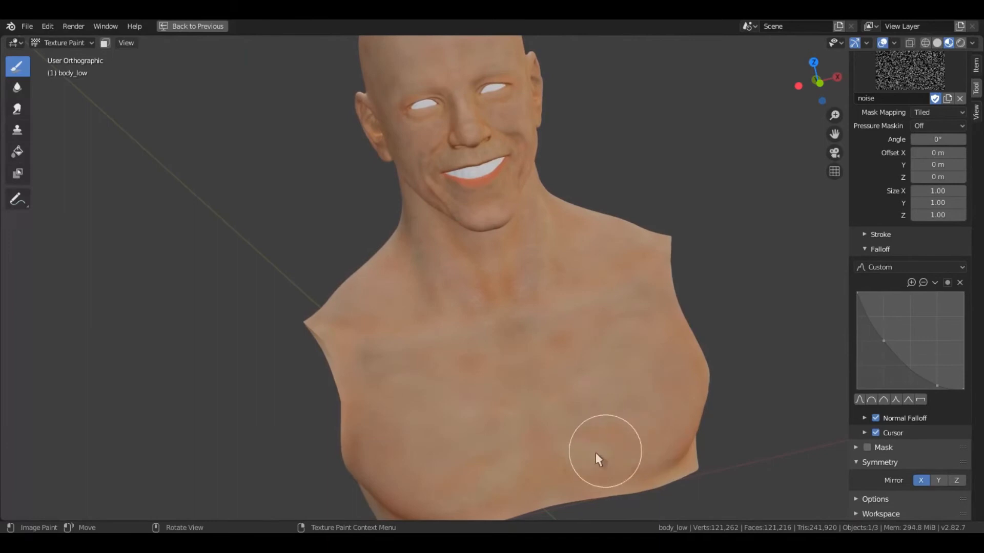
Step: Paint noise-masked red over the shoulders, back and neck, and check the bust from the front
{"action": "mouse_move", "coordinate": [567, 325]}
{"action": "middle_mouse_down"}
{"action": "mouse_move", "coordinate": [451, 325]}
{"action": "mouse_move", "coordinate": [677, 435]}
{"action": "mouse_move", "coordinate": [421, 481]}
{"action": "mouse_move", "coordinate": [521, 315]}
{"action": "mouse_move", "coordinate": [521, 290]}
{"action": "mouse_move", "coordinate": [454, 374]}
{"action": "middle_mouse_up"}
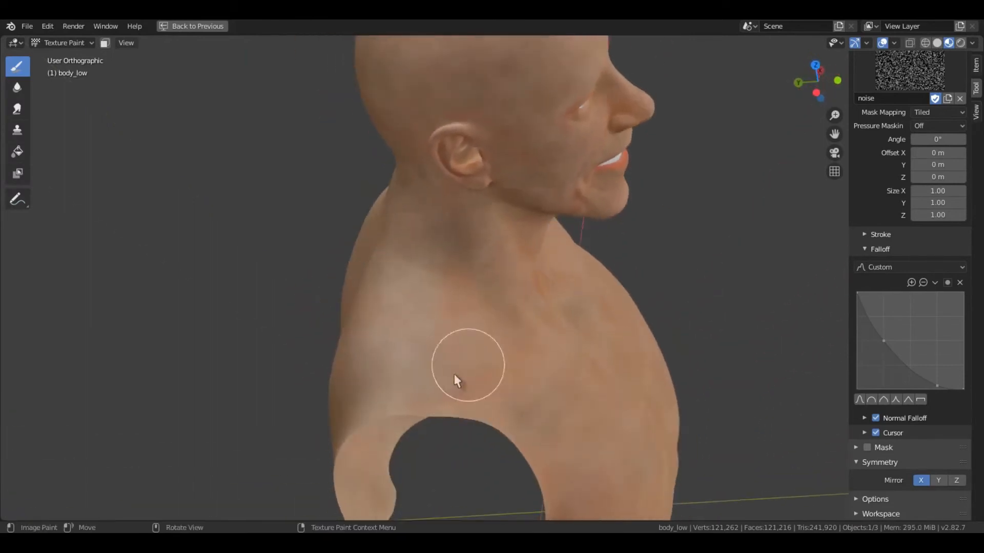
{"action": "mouse_move", "coordinate": [480, 269]}
{"action": "middle_mouse_down"}
{"action": "mouse_move", "coordinate": [492, 288]}
{"action": "mouse_move", "coordinate": [580, 325]}
{"action": "mouse_move", "coordinate": [479, 208]}
{"action": "mouse_move", "coordinate": [518, 366]}
{"action": "middle_mouse_up"}
{"action": "middle_click_drag", "start_coordinate": [471, 277], "coordinate": [632, 307]}
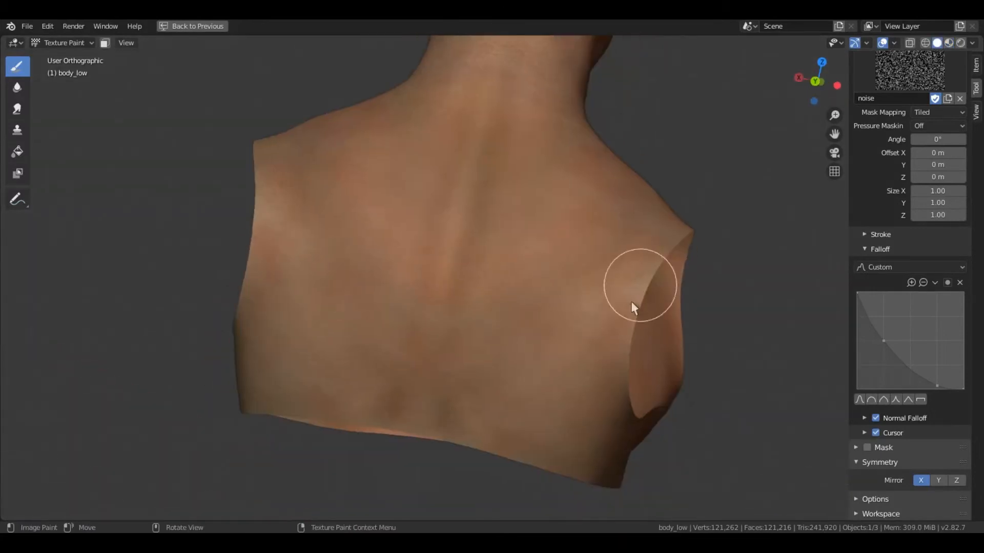
{"action": "mouse_move", "coordinate": [490, 422]}
{"action": "middle_mouse_down"}
{"action": "mouse_move", "coordinate": [518, 400]}
{"action": "mouse_move", "coordinate": [435, 364]}
{"action": "mouse_move", "coordinate": [491, 308]}
{"action": "mouse_move", "coordinate": [495, 327]}
{"action": "mouse_move", "coordinate": [546, 251]}
{"action": "mouse_move", "coordinate": [569, 309]}
{"action": "mouse_move", "coordinate": [492, 277]}
{"action": "mouse_move", "coordinate": [537, 208]}
{"action": "mouse_move", "coordinate": [470, 221]}
{"action": "mouse_move", "coordinate": [521, 268]}
{"action": "mouse_move", "coordinate": [485, 208]}
{"action": "mouse_move", "coordinate": [408, 377]}
{"action": "mouse_move", "coordinate": [481, 347]}
{"action": "mouse_move", "coordinate": [498, 410]}
{"action": "mouse_move", "coordinate": [582, 253]}
{"action": "mouse_move", "coordinate": [518, 333]}
{"action": "mouse_move", "coordinate": [546, 294]}
{"action": "mouse_move", "coordinate": [671, 301]}
{"action": "mouse_move", "coordinate": [592, 333]}
{"action": "middle_mouse_up"}
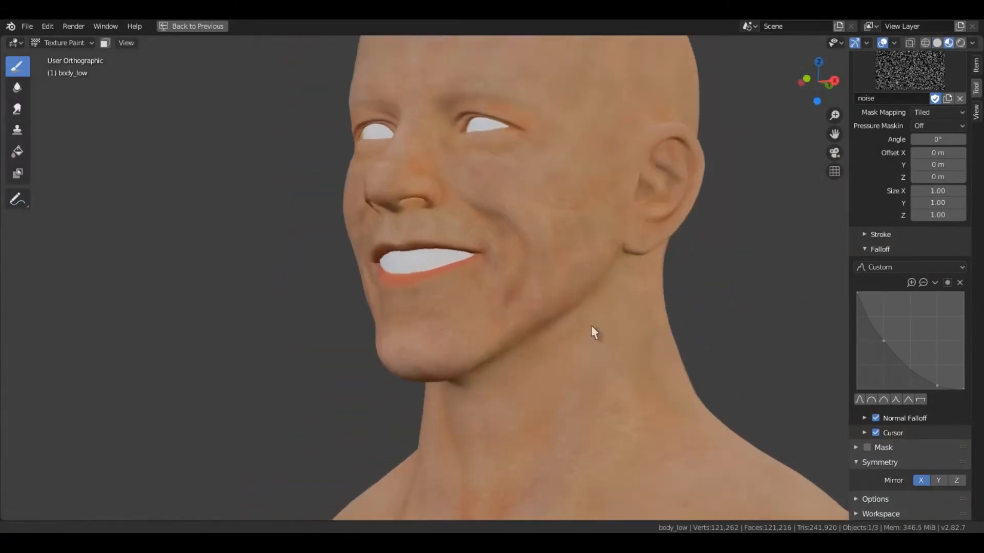
{"action": "mouse_move", "coordinate": [630, 274]}
{"action": "middle_mouse_down"}
{"action": "mouse_move", "coordinate": [577, 461]}
{"action": "mouse_move", "coordinate": [603, 305]}
{"action": "middle_mouse_up"}
{"action": "scroll", "coordinate": [926, 223], "scroll_direction": "up", "scroll_amount": 15}
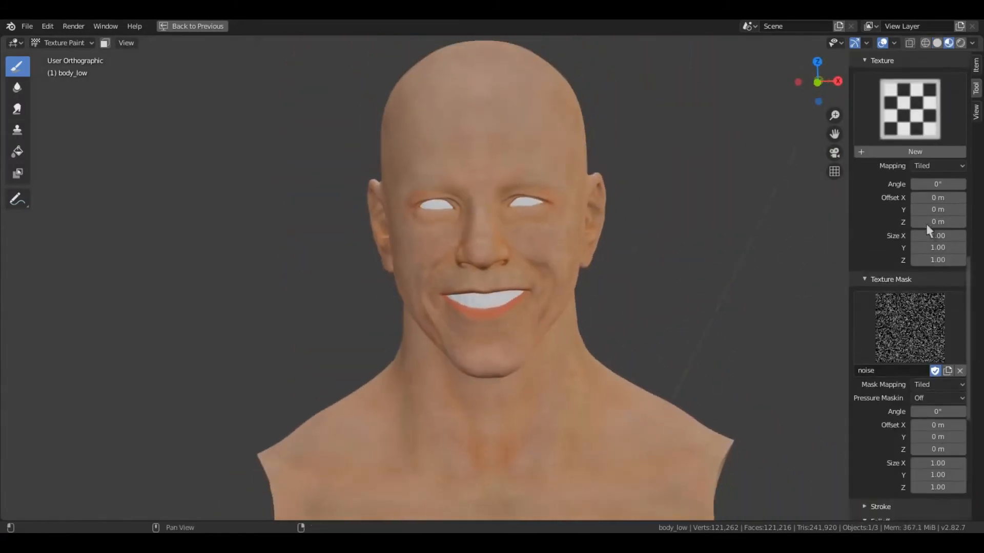
Step: Restore the full workspace layout and load stripe.jpg from the ref folder into the image editor
{"action": "key", "text": "ctrl+space"}
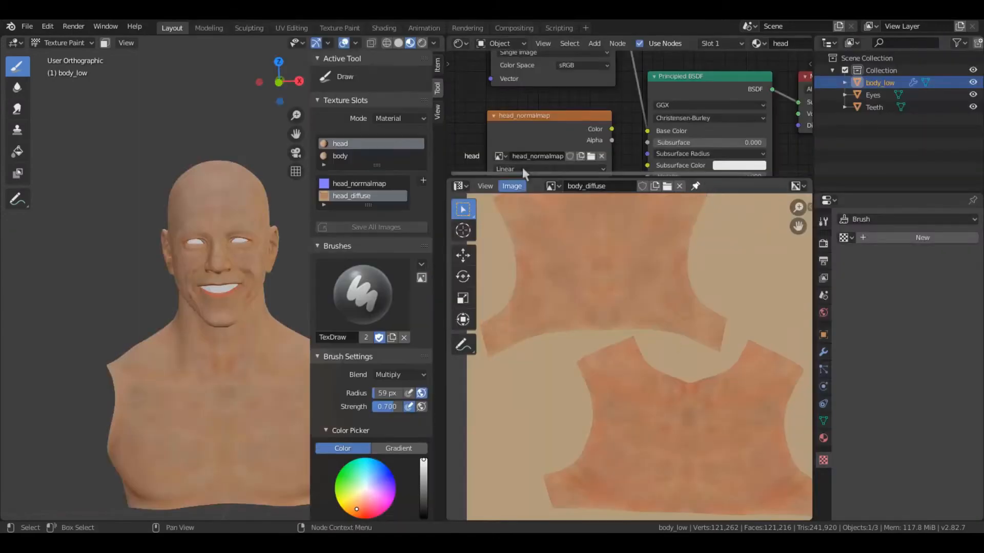
{"action": "key", "text": "alt+Tab"}
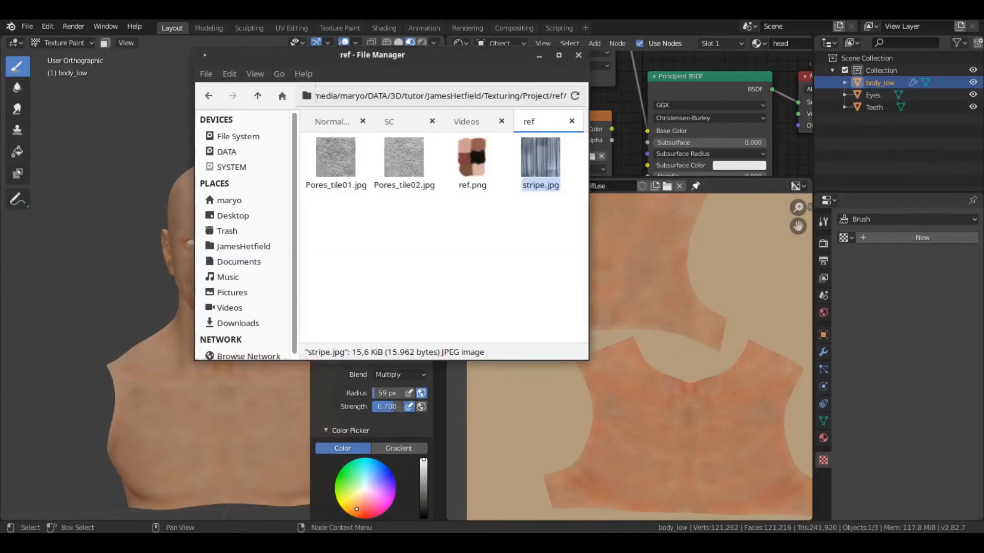
{"action": "left_click_drag", "start_coordinate": [544, 165], "coordinate": [636, 295]}
{"action": "left_click", "coordinate": [648, 352]}
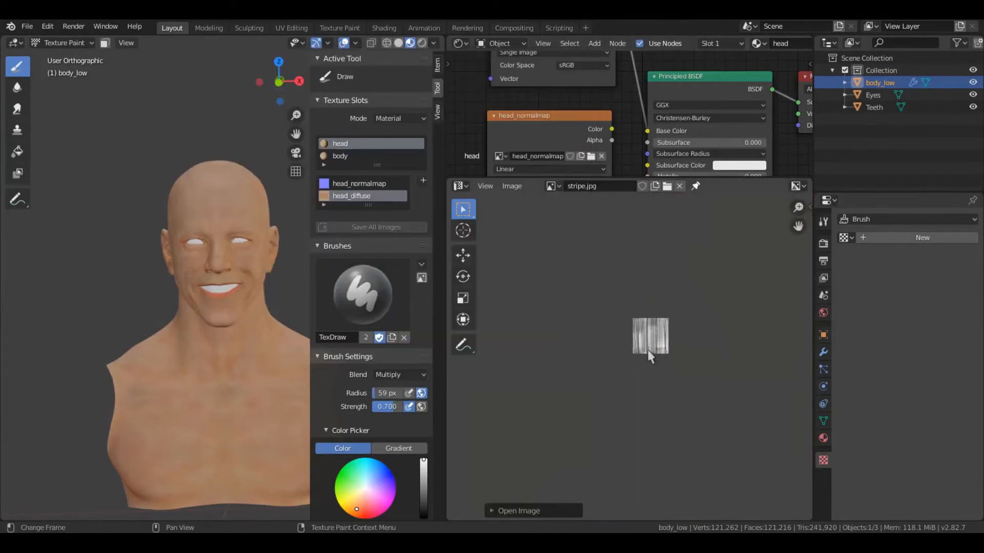
Step: Inspect the stripe image up close and create a new image texture for the brush
{"action": "scroll", "coordinate": [662, 349], "scroll_direction": "up", "scroll_amount": 2}
{"action": "middle_click_drag", "start_coordinate": [655, 355], "coordinate": [654, 356]}
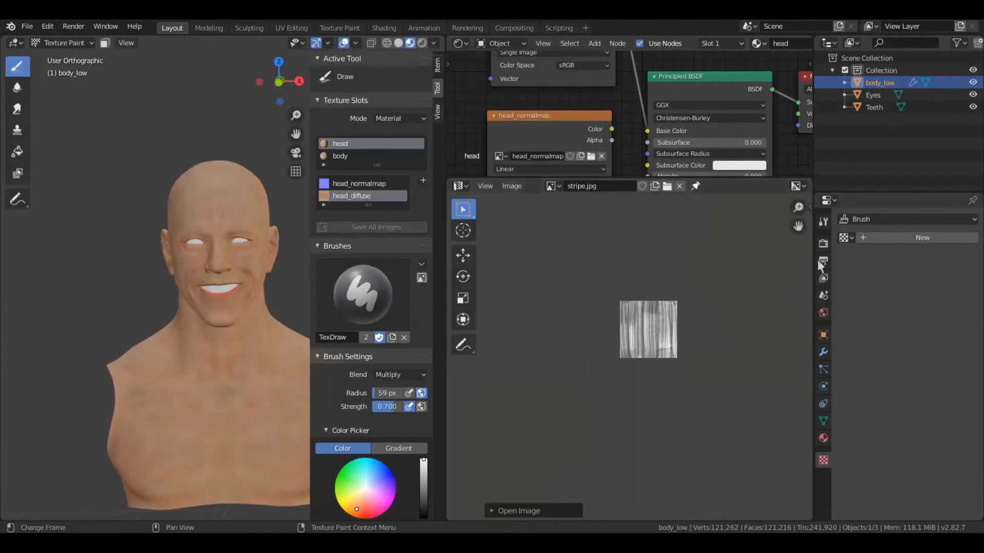
{"action": "left_click", "coordinate": [885, 240]}
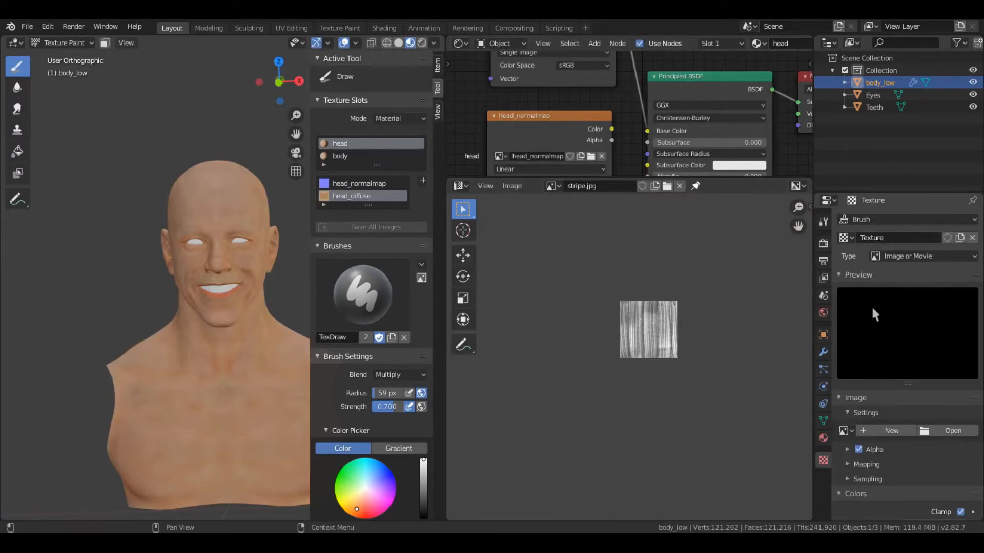
Step: Load stripe.jpg as the brush texture's image and set the brush blend mode to Overlay
{"action": "left_click", "coordinate": [850, 430]}
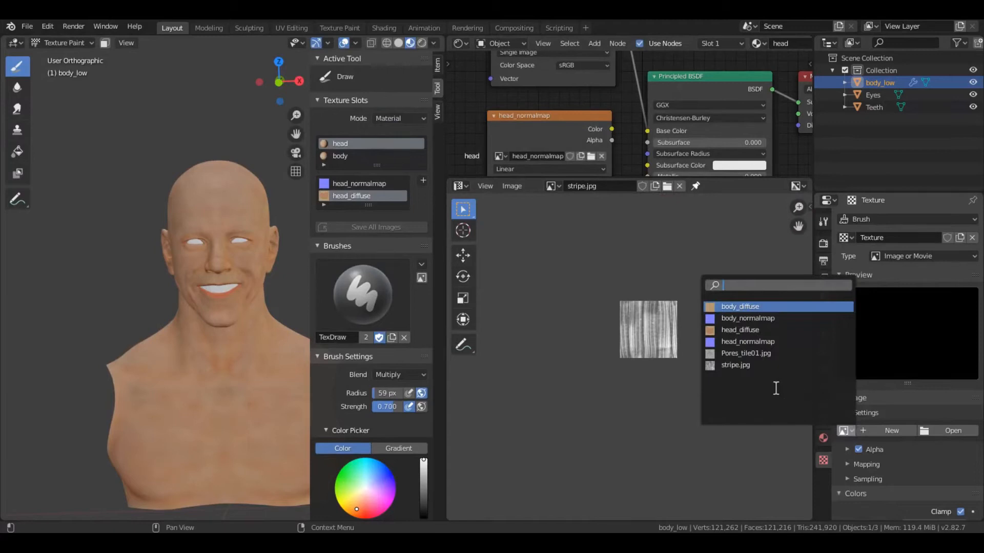
{"action": "left_click", "coordinate": [761, 364]}
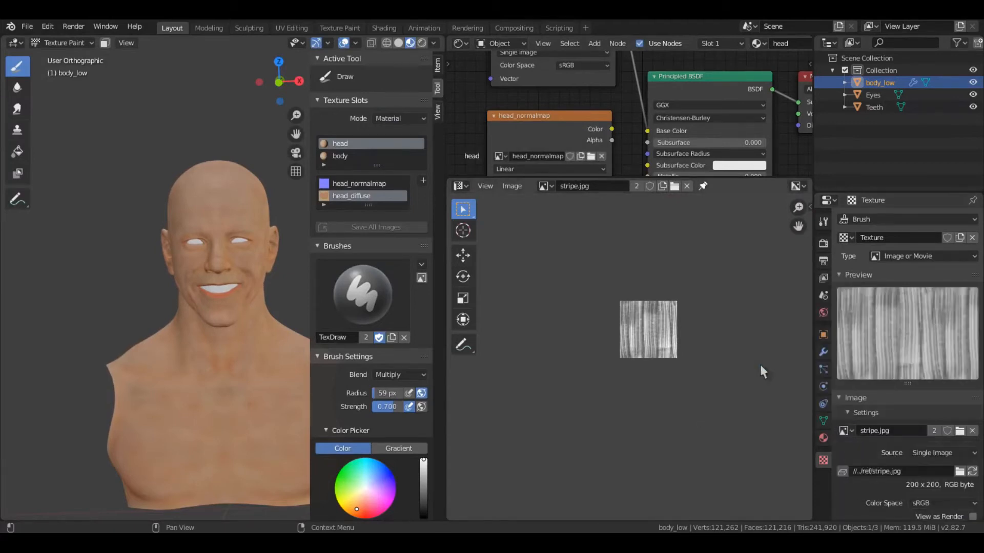
{"action": "middle_click_drag", "start_coordinate": [193, 337], "coordinate": [194, 336]}
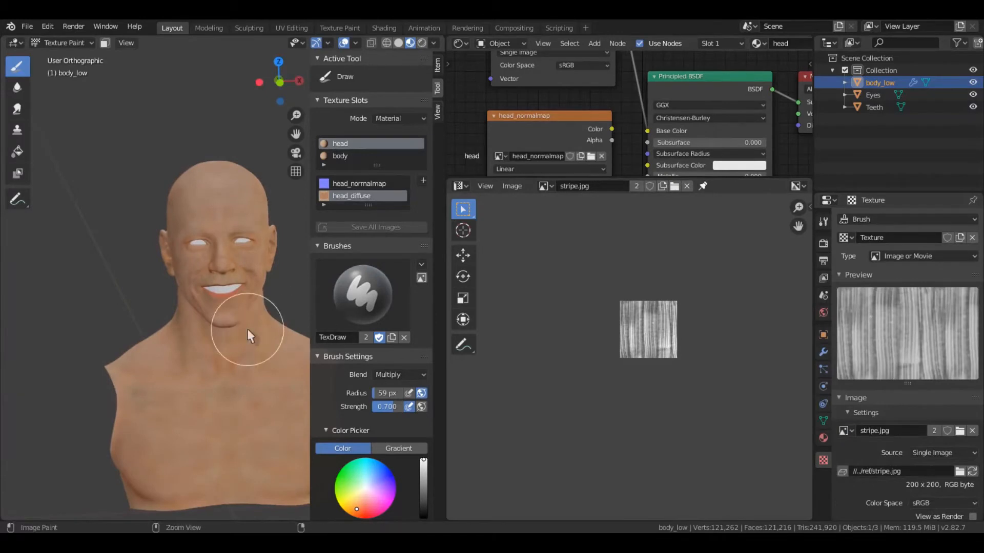
{"action": "key", "text": "ctrl+space"}
{"action": "middle_click_drag", "start_coordinate": [536, 358], "coordinate": [546, 333], "text": "shift"}
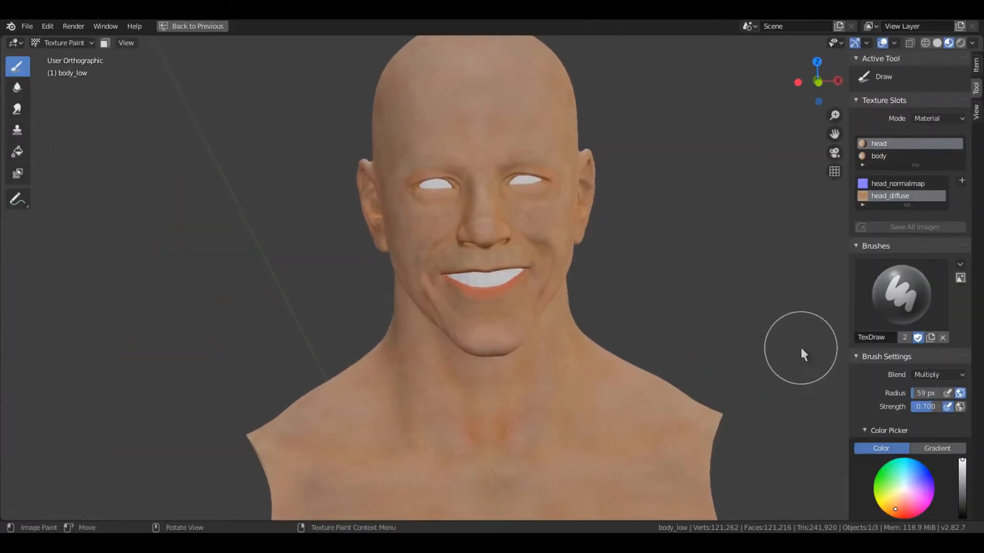
{"action": "left_click", "coordinate": [929, 375]}
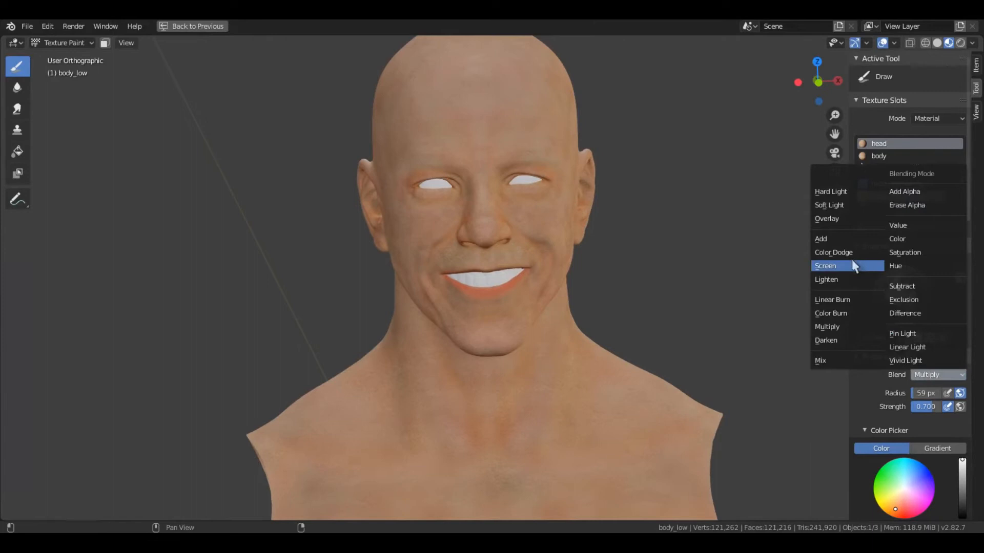
{"action": "left_click", "coordinate": [847, 219]}
Step: Set the brush texture's mapping to Stencil
{"action": "scroll", "coordinate": [921, 381], "scroll_direction": "down", "scroll_amount": 12}
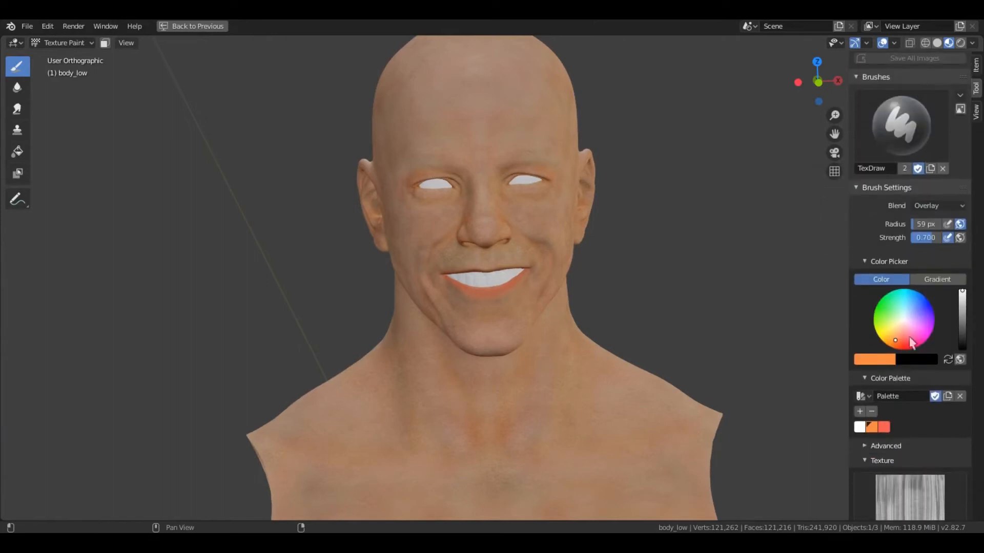
{"action": "scroll", "coordinate": [921, 381], "scroll_direction": "down", "scroll_amount": 6}
{"action": "left_click", "coordinate": [961, 470]}
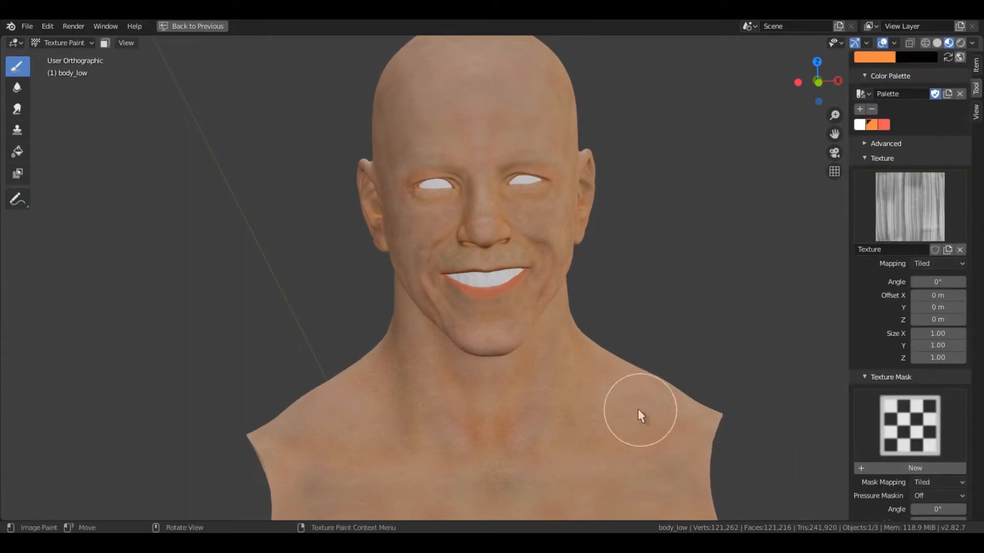
{"action": "middle_click_drag", "start_coordinate": [638, 409], "coordinate": [603, 383]}
{"action": "scroll", "coordinate": [603, 382], "scroll_direction": "up", "scroll_amount": 1}
{"action": "scroll", "coordinate": [604, 382], "scroll_direction": "up", "scroll_amount": 3}
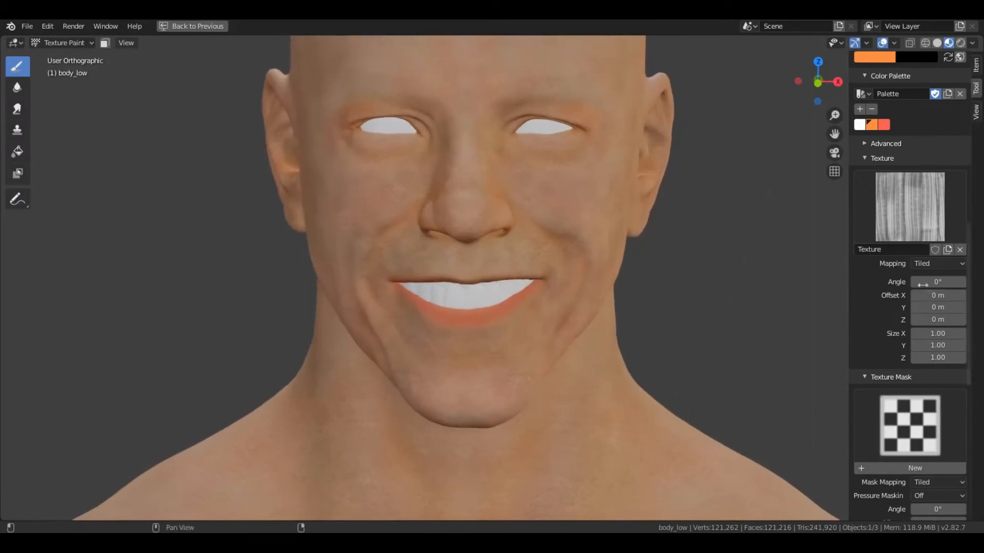
{"action": "left_click", "coordinate": [938, 263]}
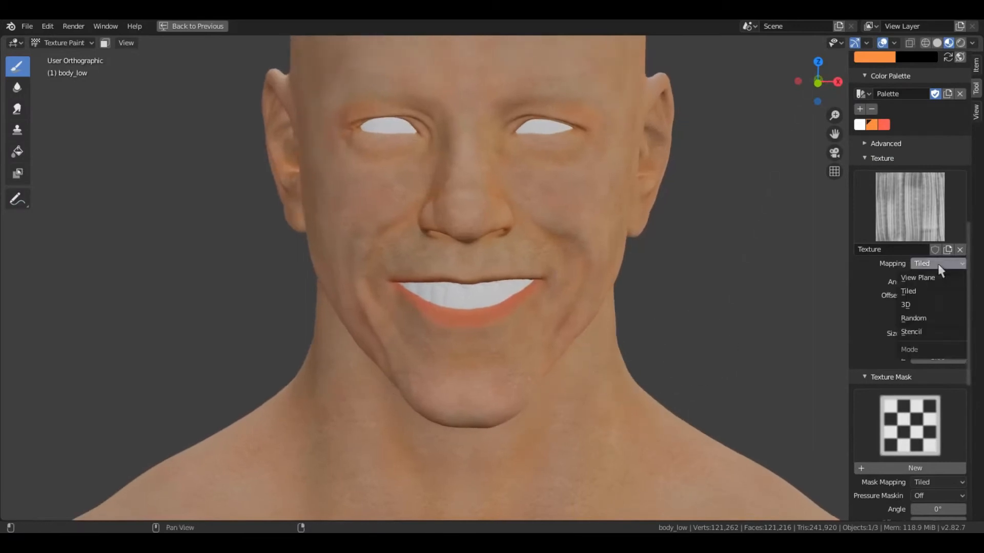
{"action": "left_click", "coordinate": [929, 332]}
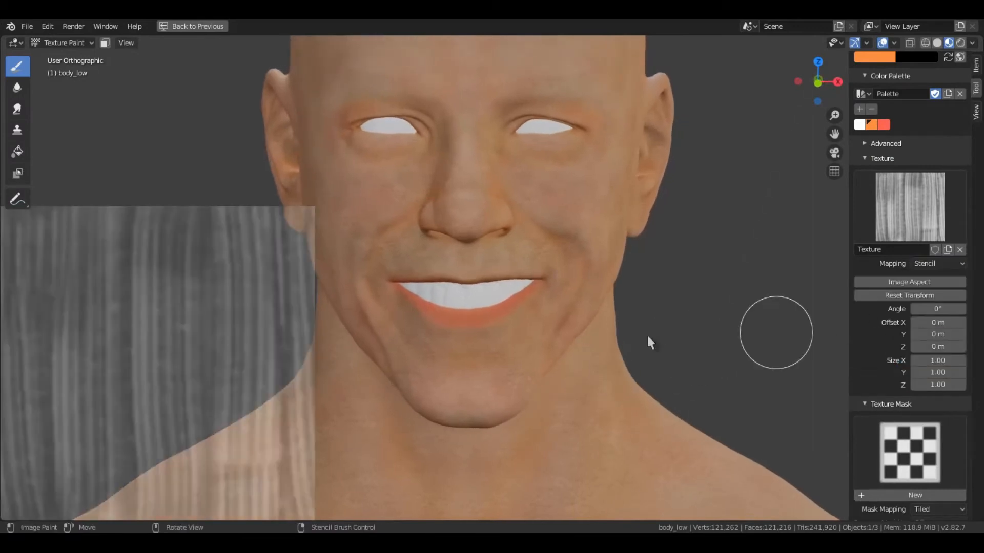
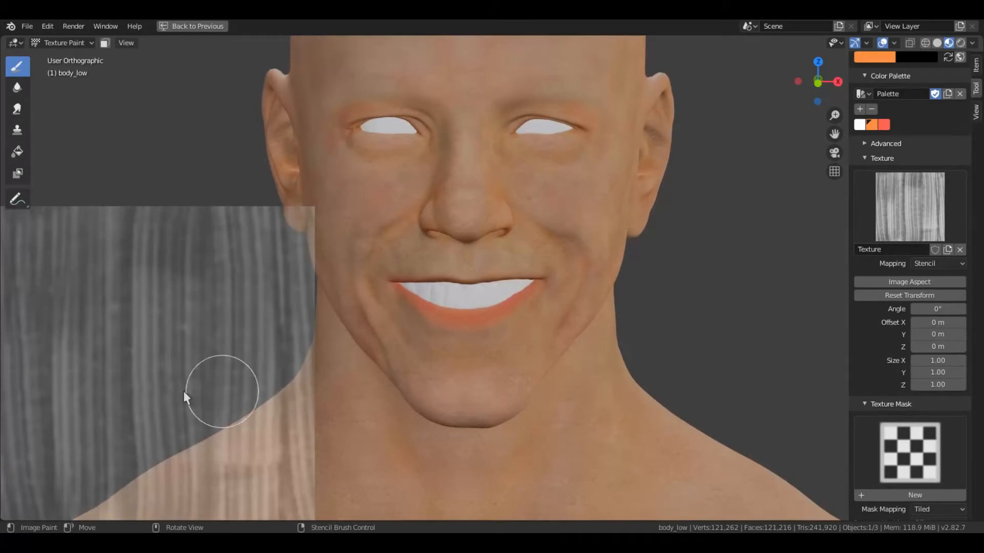
Step: Move, shrink and rotate the stripe stencil by 6.74° so it sits over the middle of the lower lip
{"action": "right_click_drag", "start_coordinate": [199, 398], "coordinate": [455, 344]}
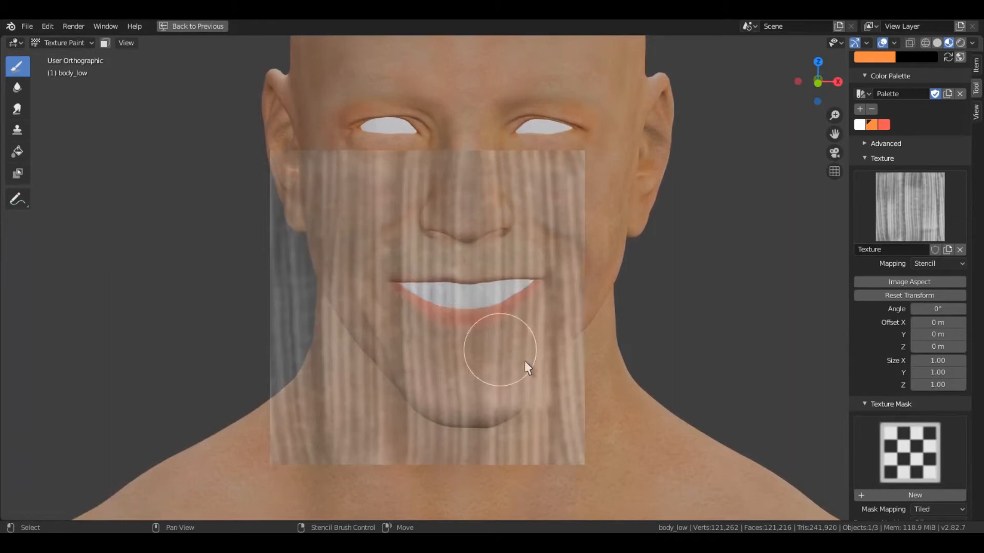
{"action": "mouse_move", "coordinate": [522, 375]}
{"action": "right_mouse_down", "text": "shift"}
{"action": "mouse_move", "coordinate": [480, 321]}
{"action": "mouse_move", "coordinate": [447, 310]}
{"action": "mouse_move", "coordinate": [493, 323]}
{"action": "mouse_move", "coordinate": [521, 374]}
{"action": "mouse_move", "coordinate": [520, 331]}
{"action": "mouse_move", "coordinate": [542, 334]}
{"action": "right_mouse_up", "text": "shift"}
{"action": "scroll", "coordinate": [533, 331], "scroll_direction": "up", "scroll_amount": 6}
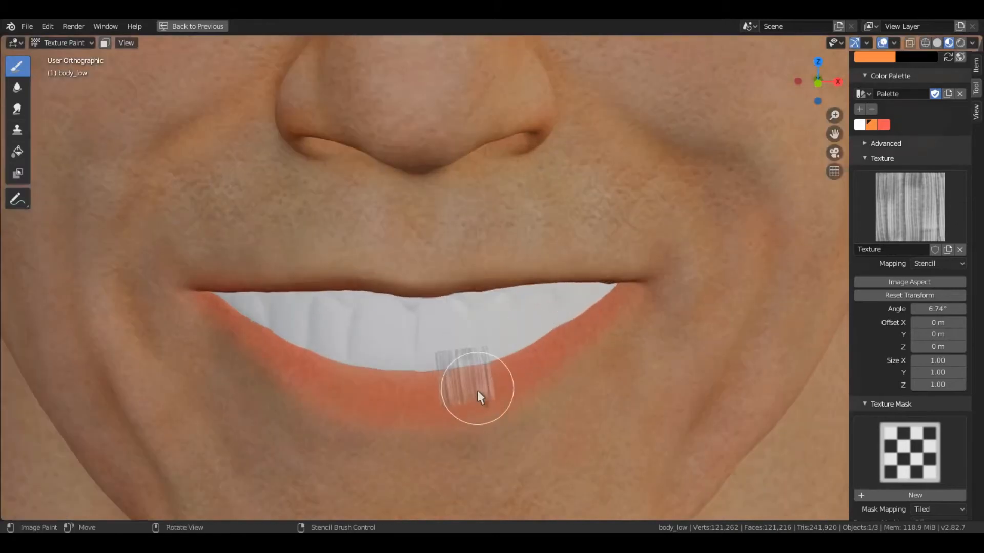
{"action": "mouse_move", "coordinate": [477, 391]}
{"action": "left_mouse_down"}
{"action": "mouse_move", "coordinate": [496, 406]}
{"action": "mouse_move", "coordinate": [487, 410]}
{"action": "mouse_move", "coordinate": [501, 406]}
{"action": "left_mouse_up"}
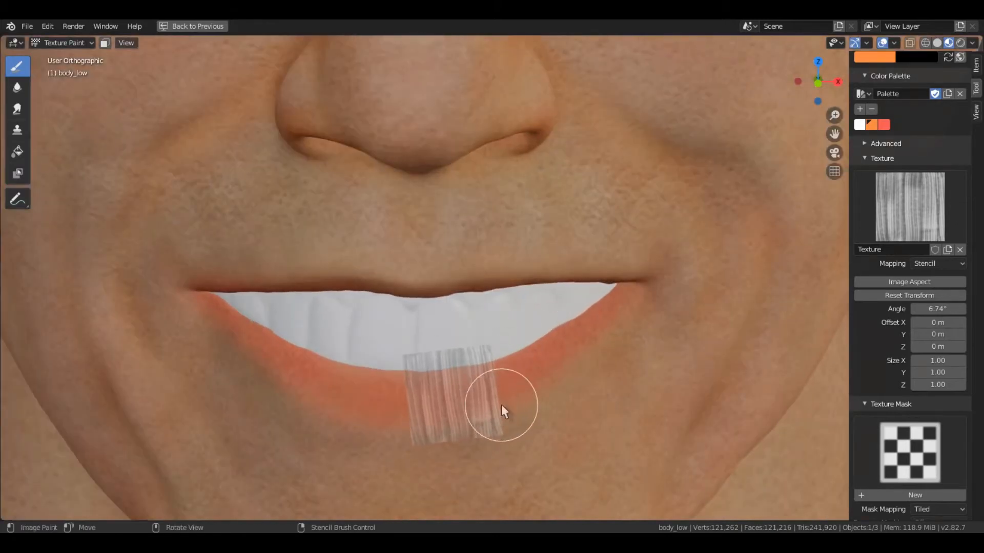
Step: Paint white stripe detail onto the lips through the stencil, repositioning and rotating it to follow their curve
{"action": "left_click", "coordinate": [859, 125]}
{"action": "mouse_move", "coordinate": [463, 400]}
{"action": "right_mouse_down"}
{"action": "mouse_move", "coordinate": [516, 391]}
{"action": "mouse_move", "coordinate": [487, 372]}
{"action": "mouse_move", "coordinate": [513, 389]}
{"action": "mouse_move", "coordinate": [434, 400]}
{"action": "mouse_move", "coordinate": [447, 398]}
{"action": "mouse_move", "coordinate": [417, 388]}
{"action": "mouse_move", "coordinate": [505, 389]}
{"action": "mouse_move", "coordinate": [413, 402]}
{"action": "mouse_move", "coordinate": [527, 399]}
{"action": "mouse_move", "coordinate": [509, 378]}
{"action": "mouse_move", "coordinate": [513, 360]}
{"action": "mouse_move", "coordinate": [559, 364]}
{"action": "mouse_move", "coordinate": [610, 301]}
{"action": "mouse_move", "coordinate": [515, 398]}
{"action": "mouse_move", "coordinate": [439, 390]}
{"action": "mouse_move", "coordinate": [419, 342]}
{"action": "right_mouse_up"}
{"action": "middle_click_drag", "start_coordinate": [419, 341], "coordinate": [502, 312]}
{"action": "right_click_drag", "start_coordinate": [503, 313], "coordinate": [569, 462], "text": "ctrl"}
{"action": "middle_click_drag", "start_coordinate": [382, 377], "coordinate": [393, 281]}
{"action": "scroll", "coordinate": [393, 280], "scroll_direction": "down", "scroll_amount": 3}
{"action": "middle_click_drag", "start_coordinate": [438, 391], "coordinate": [507, 397]}
{"action": "scroll", "coordinate": [912, 256], "scroll_direction": "down", "scroll_amount": 2}
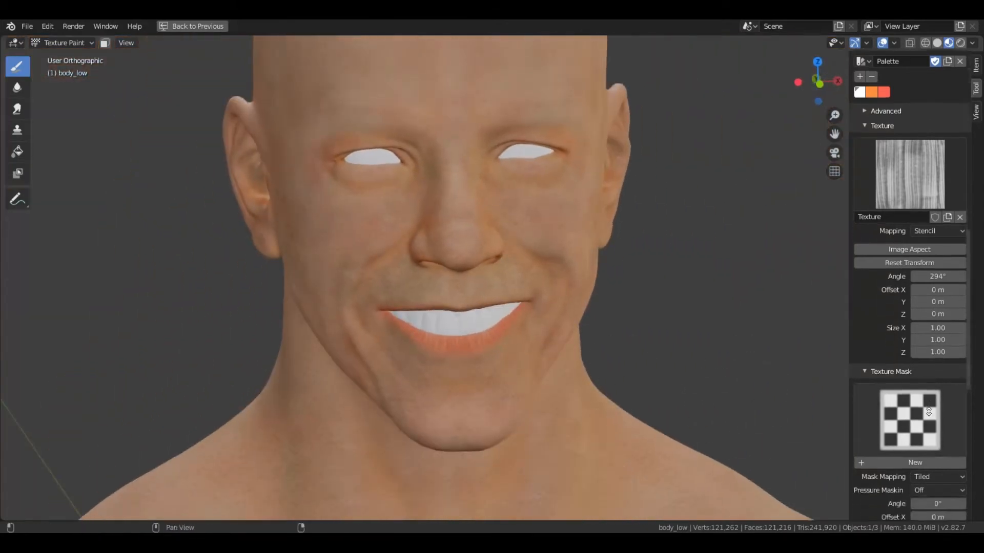
Step: Remove the stripe texture from the brush and pick the light red palette color
{"action": "scroll", "coordinate": [943, 222], "scroll_direction": "up", "scroll_amount": 1}
{"action": "left_click", "coordinate": [959, 234]}
{"action": "scroll", "coordinate": [903, 209], "scroll_direction": "up", "scroll_amount": 5}
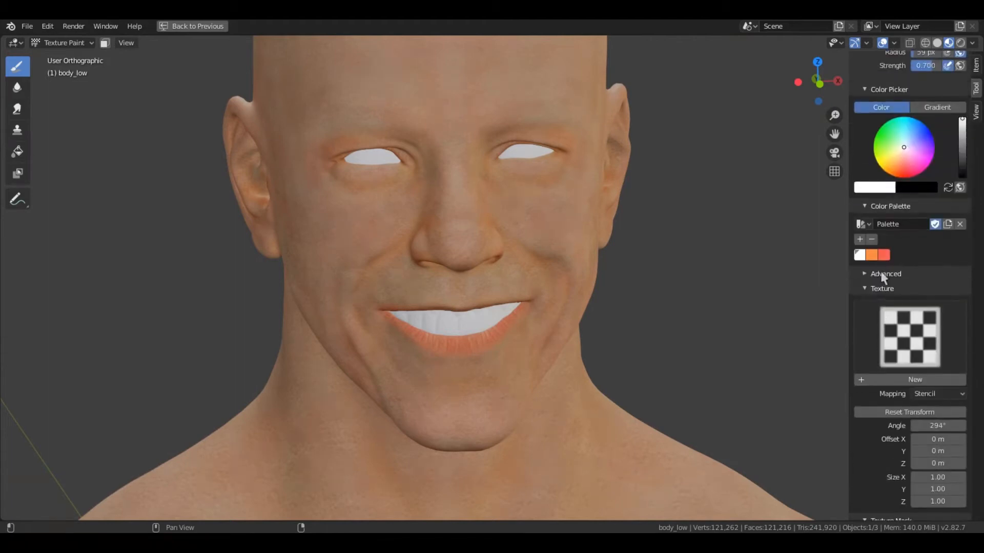
{"action": "left_click", "coordinate": [881, 250]}
Step: Tint the lips light red with overlay strokes, reducing the brush radius to 46 px and 36 px
{"action": "middle_click_drag", "start_coordinate": [543, 285], "coordinate": [484, 290]}
{"action": "middle_click_drag", "start_coordinate": [487, 307], "coordinate": [514, 309], "text": "shift"}
{"action": "scroll", "coordinate": [864, 224], "scroll_direction": "up", "scroll_amount": 5}
{"action": "scroll", "coordinate": [500, 297], "scroll_direction": "up", "scroll_amount": 2}
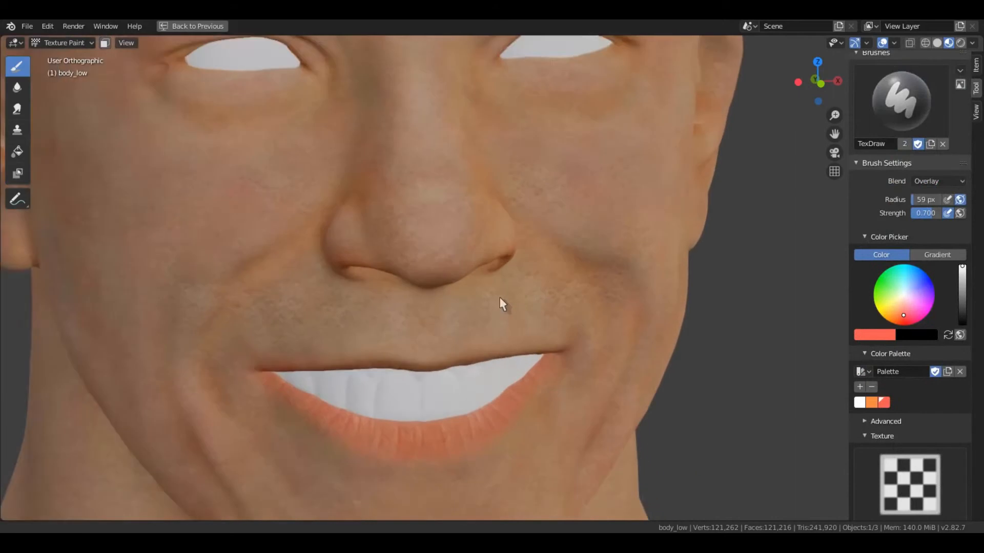
{"action": "scroll", "coordinate": [490, 408], "scroll_direction": "up", "scroll_amount": 2}
{"action": "scroll", "coordinate": [478, 403], "scroll_direction": "up", "scroll_amount": 1}
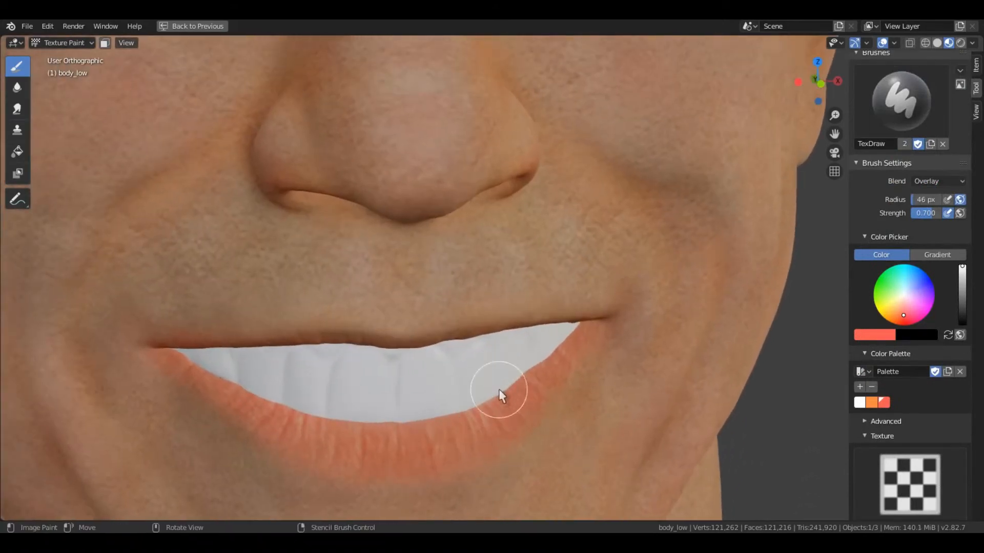
{"action": "middle_click_drag", "start_coordinate": [373, 420], "coordinate": [380, 408]}
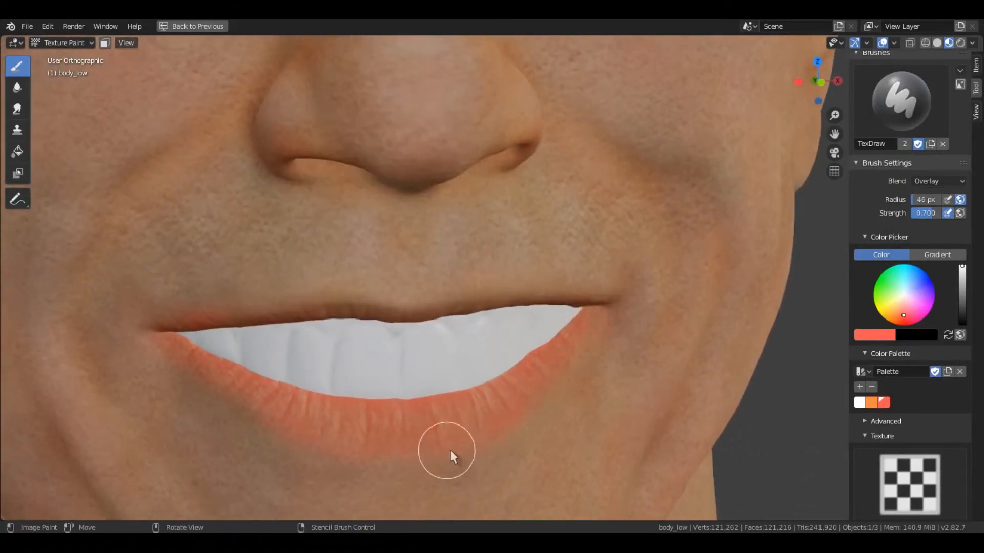
{"action": "middle_click_drag", "start_coordinate": [413, 445], "coordinate": [438, 287]}
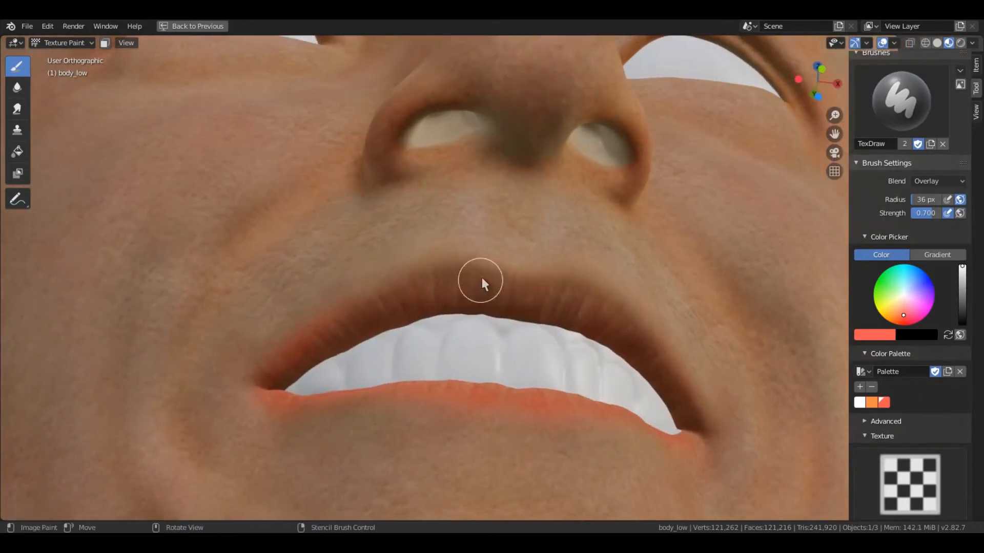
Step: Darken the red brush color to a value of 0.760 and add it to the palette
{"action": "left_click", "coordinate": [876, 333]}
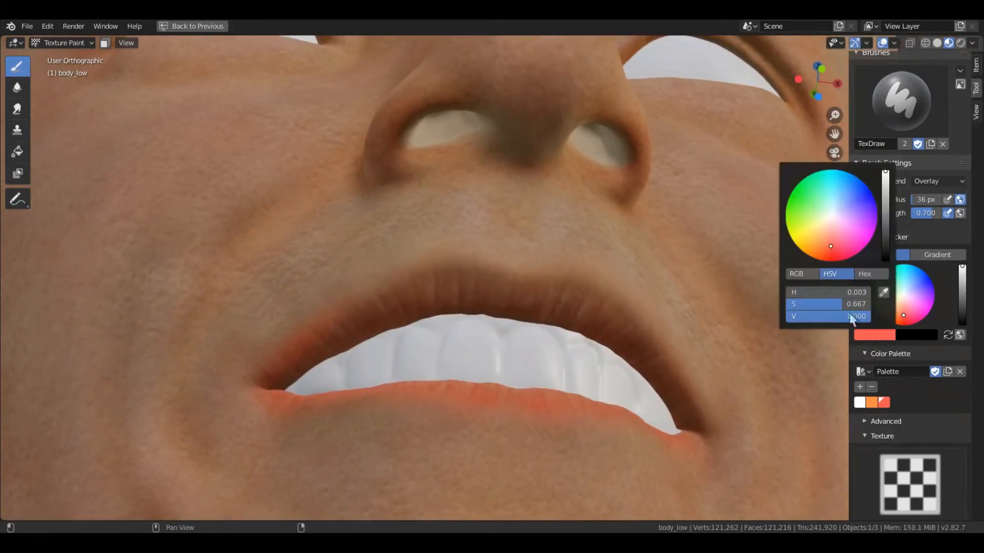
{"action": "left_click", "coordinate": [886, 194]}
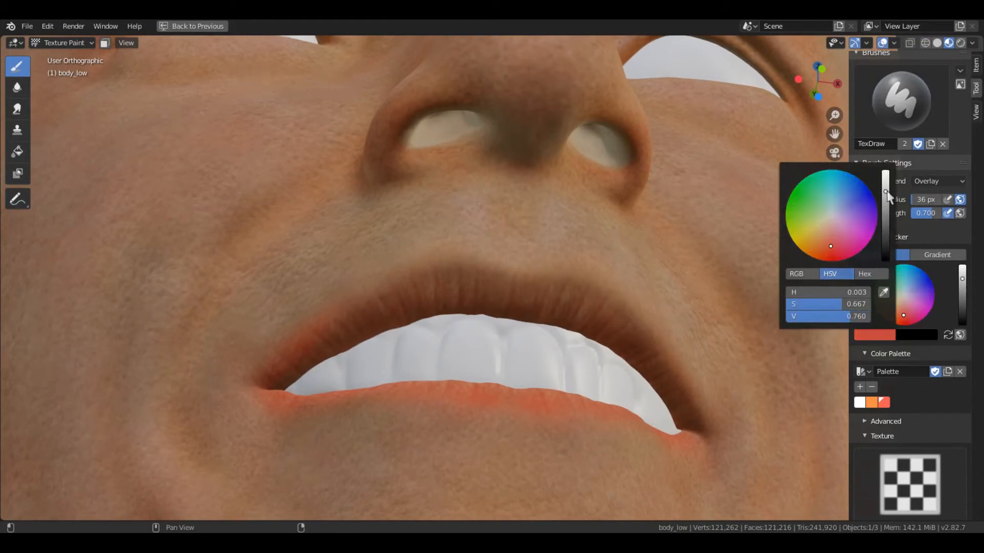
{"action": "left_click", "coordinate": [860, 387]}
Step: Paint the upper lip and the mouth corners with the darker red
{"action": "middle_click_drag", "start_coordinate": [543, 354], "coordinate": [482, 328]}
{"action": "middle_click_drag", "start_coordinate": [442, 294], "coordinate": [405, 317]}
{"action": "middle_click_drag", "start_coordinate": [361, 358], "coordinate": [577, 358]}
{"action": "middle_click_drag", "start_coordinate": [613, 394], "coordinate": [509, 244]}
{"action": "middle_click_drag", "start_coordinate": [410, 236], "coordinate": [351, 281], "text": "ctrl"}
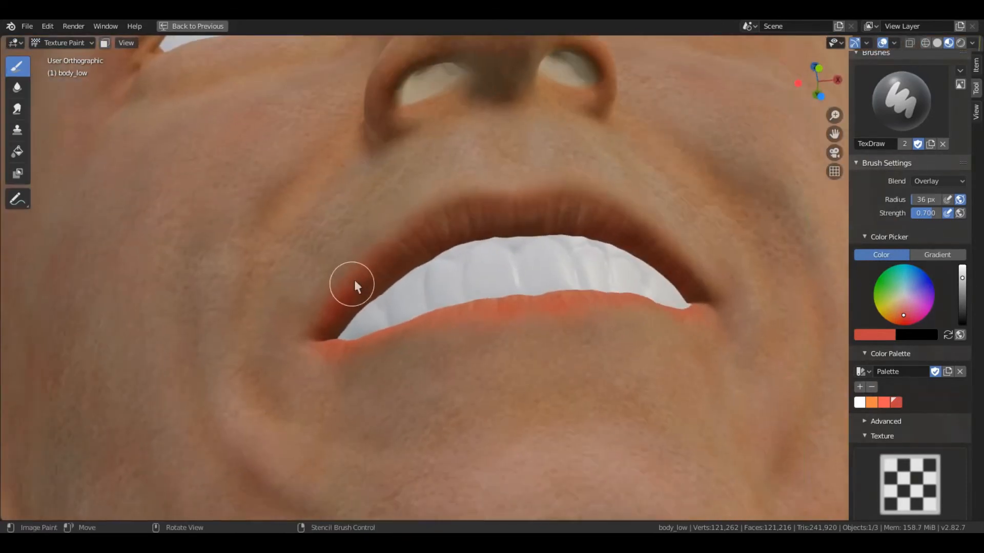
{"action": "middle_click_drag", "start_coordinate": [432, 255], "coordinate": [720, 213]}
Step: Set the brush blend mode to Multiply and deepen the red along the lips
{"action": "scroll", "coordinate": [907, 267], "scroll_direction": "up", "scroll_amount": 8}
{"action": "left_click", "coordinate": [916, 343]}
{"action": "left_click", "coordinate": [827, 296]}
{"action": "middle_click_drag", "start_coordinate": [553, 300], "coordinate": [679, 322], "text": "ctrl"}
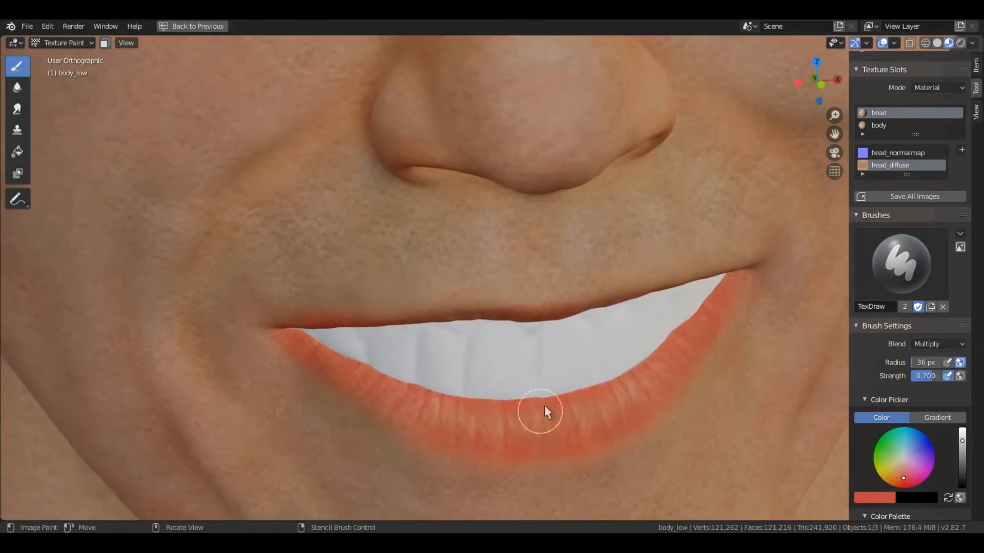
{"action": "middle_click_drag", "start_coordinate": [649, 365], "coordinate": [475, 366]}
{"action": "scroll", "coordinate": [586, 249], "scroll_direction": "down", "scroll_amount": 2}
{"action": "scroll", "coordinate": [576, 282], "scroll_direction": "down", "scroll_amount": 2}
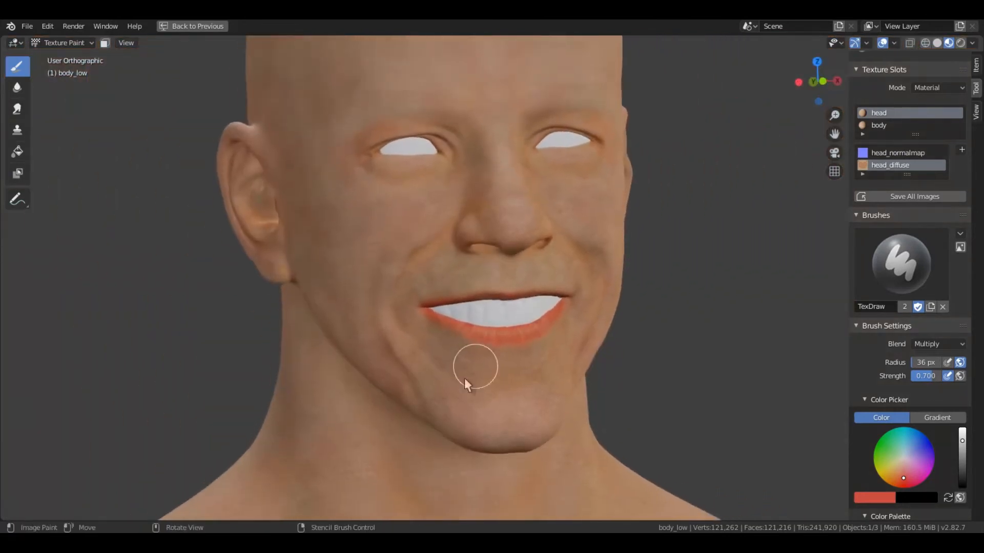
Step: Pick the darkest red palette color, enlarge the brush radius to 46 px and deepen the lip color
{"action": "scroll", "coordinate": [465, 380], "scroll_direction": "up", "scroll_amount": 2}
{"action": "scroll", "coordinate": [879, 365], "scroll_direction": "down", "scroll_amount": 5}
{"action": "left_click", "coordinate": [894, 448]}
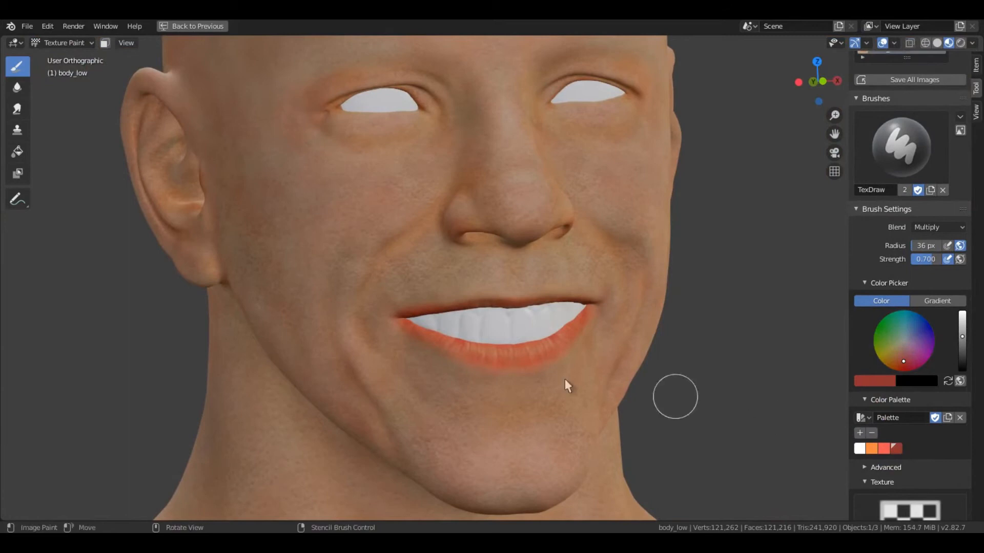
{"action": "scroll", "coordinate": [565, 380], "scroll_direction": "up", "scroll_amount": 3}
{"action": "key", "text": "f"}
{"action": "left_click", "coordinate": [501, 400]}
{"action": "mouse_move", "coordinate": [623, 353]}
{"action": "middle_mouse_down"}
{"action": "mouse_move", "coordinate": [594, 385]}
{"action": "mouse_move", "coordinate": [628, 343]}
{"action": "middle_mouse_up"}
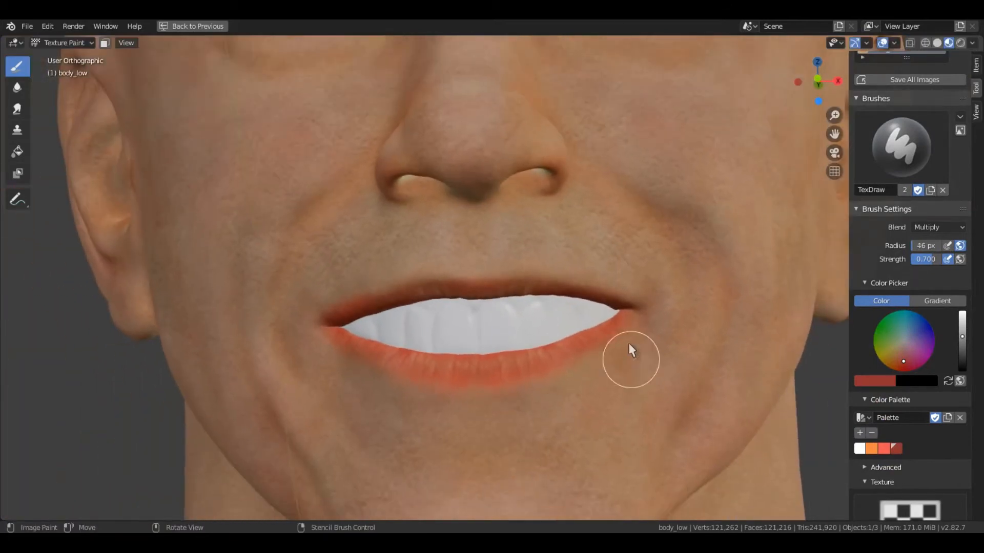
Step: Preview the painted head in solid shading and save all texture images
{"action": "scroll", "coordinate": [583, 382], "scroll_direction": "down", "scroll_amount": 3}
{"action": "mouse_move", "coordinate": [607, 389]}
{"action": "middle_mouse_down"}
{"action": "mouse_move", "coordinate": [492, 236]}
{"action": "mouse_move", "coordinate": [358, 306]}
{"action": "mouse_move", "coordinate": [466, 413]}
{"action": "mouse_move", "coordinate": [562, 390]}
{"action": "mouse_move", "coordinate": [547, 389]}
{"action": "mouse_move", "coordinate": [522, 270]}
{"action": "mouse_move", "coordinate": [595, 300]}
{"action": "mouse_move", "coordinate": [507, 284]}
{"action": "mouse_move", "coordinate": [426, 288]}
{"action": "mouse_move", "coordinate": [528, 300]}
{"action": "mouse_move", "coordinate": [533, 279]}
{"action": "middle_mouse_up"}
{"action": "scroll", "coordinate": [522, 271], "scroll_direction": "down", "scroll_amount": 2}
{"action": "key", "text": "z"}
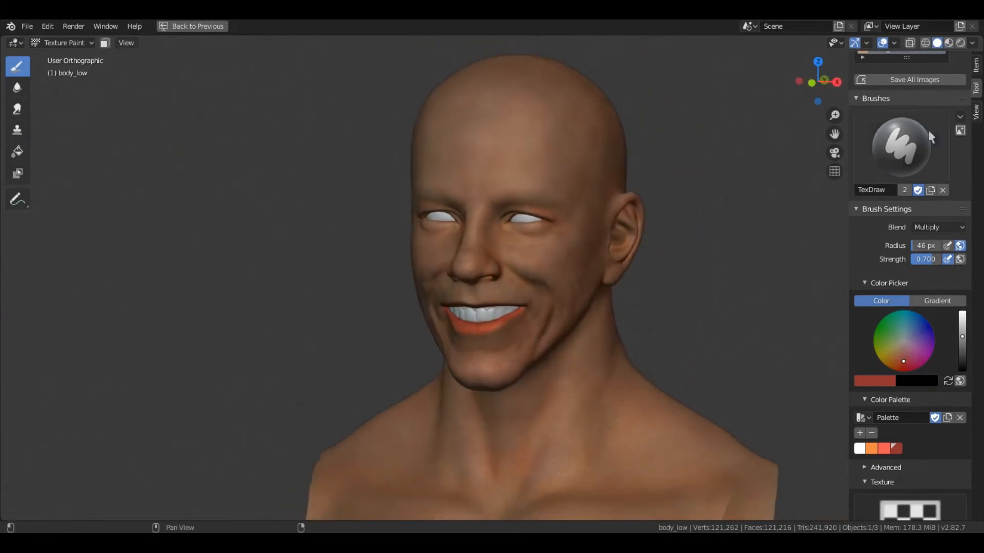
{"action": "scroll", "coordinate": [927, 130], "scroll_direction": "up", "scroll_amount": 5}
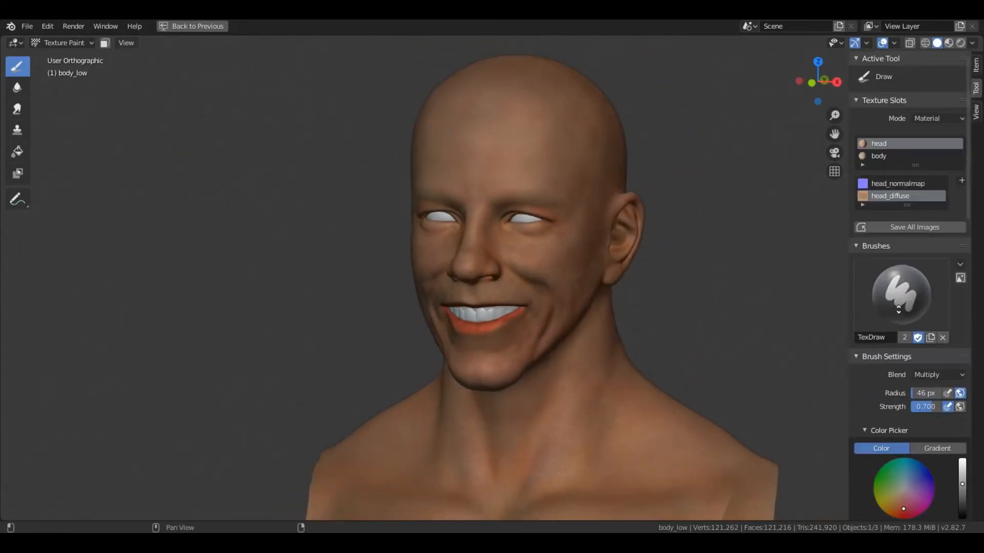
{"action": "left_click", "coordinate": [907, 227]}
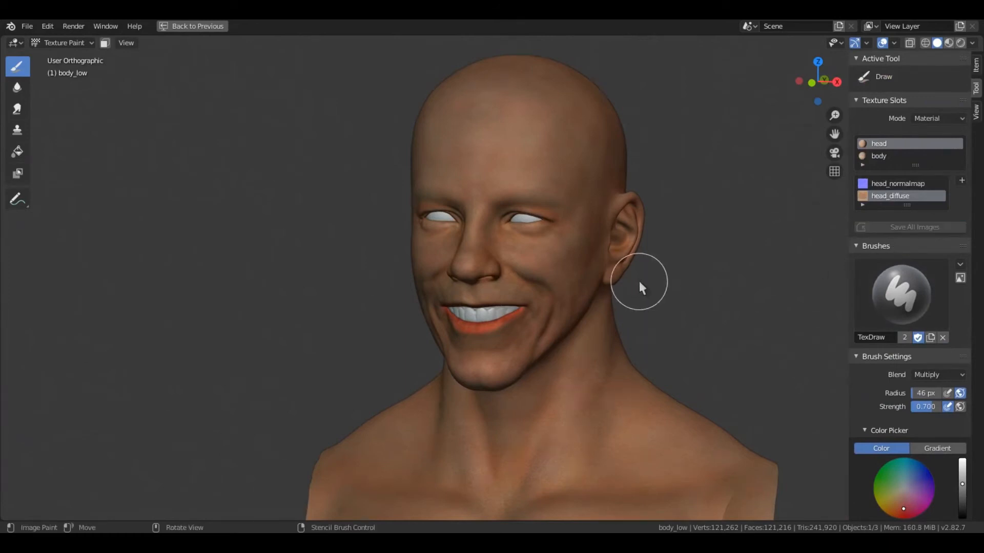
{"action": "middle_click_drag", "start_coordinate": [630, 269], "coordinate": [641, 267]}
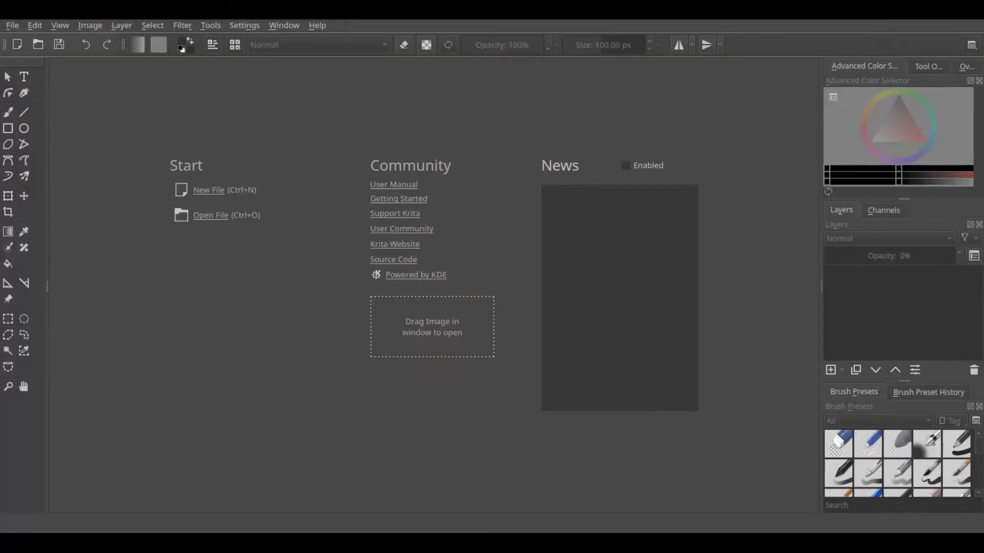
Step: Switch to Krita and open body_diffuse.png and head_diffuse.png
{"action": "key", "text": "alt+Tab"}
{"action": "left_click_drag", "start_coordinate": [481, 169], "coordinate": [351, 399]}
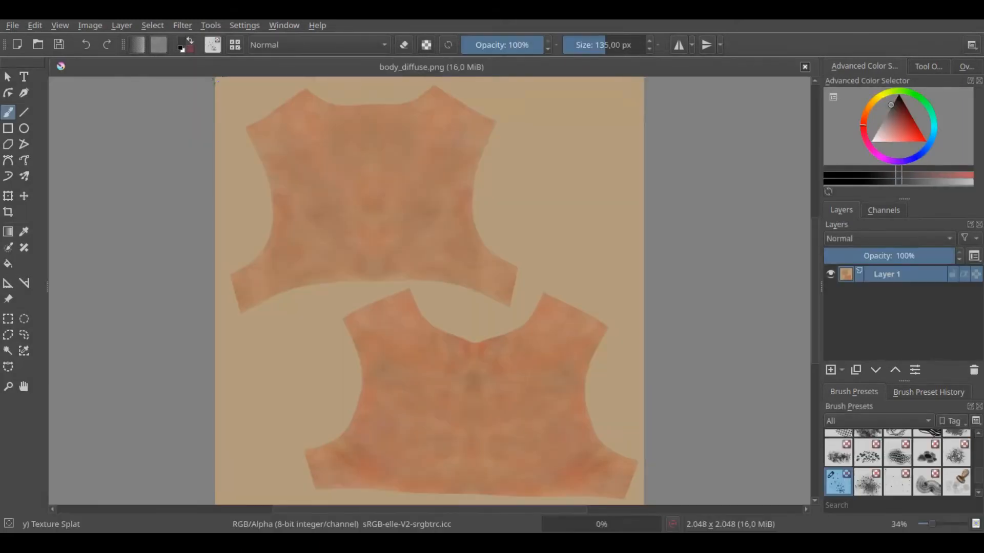
{"action": "middle_click_drag", "start_coordinate": [397, 338], "coordinate": [513, 347]}
{"action": "scroll", "coordinate": [514, 337], "scroll_direction": "up", "scroll_amount": 3}
{"action": "scroll", "coordinate": [519, 359], "scroll_direction": "up", "scroll_amount": 1}
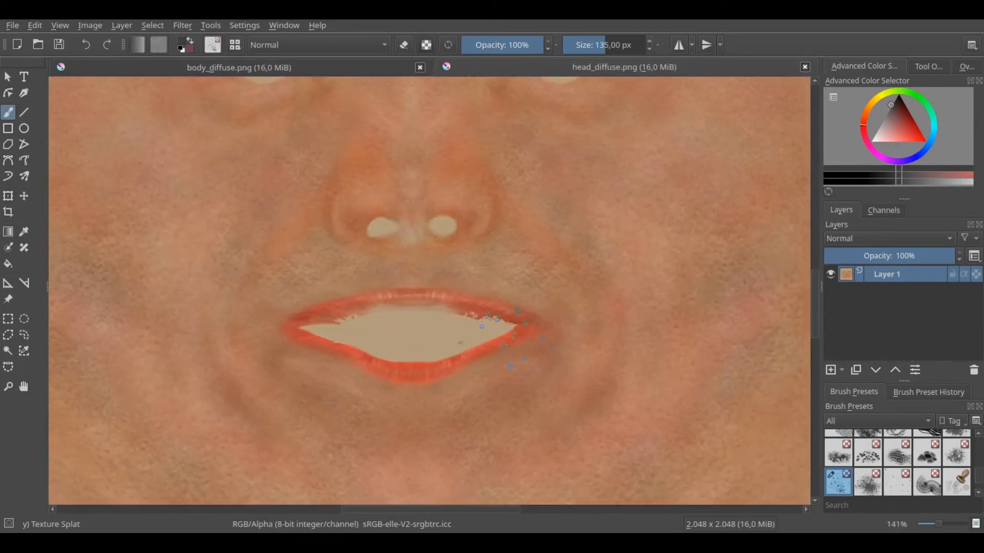
Step: Paint over both nostril holes with skin colors sampled beside them, using the Airbrush Soft preset reduced to about 34 px
{"action": "middle_click_drag", "start_coordinate": [359, 257], "coordinate": [393, 288]}
{"action": "scroll", "coordinate": [417, 285], "scroll_direction": "up", "scroll_amount": 1}
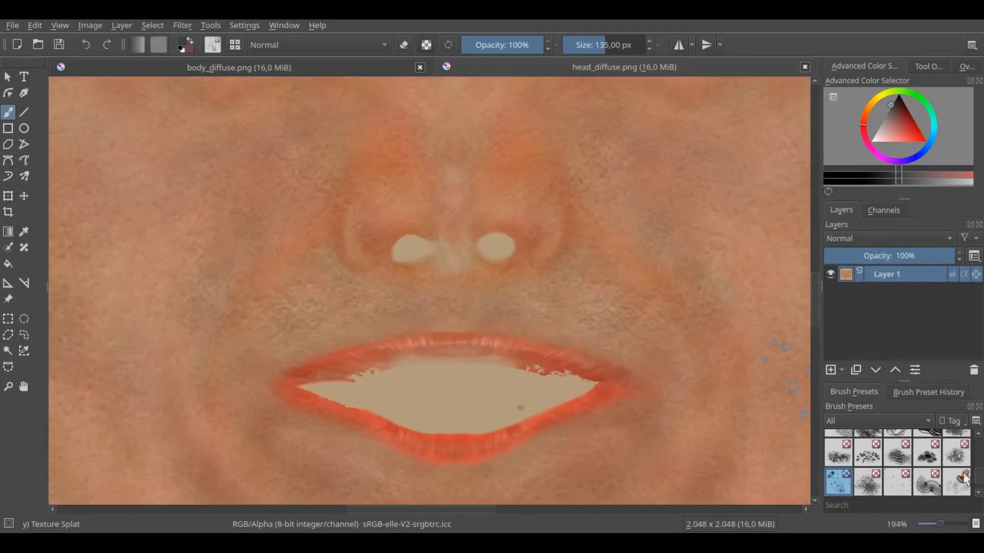
{"action": "scroll", "coordinate": [917, 456], "scroll_direction": "up", "scroll_amount": 10}
{"action": "left_click", "coordinate": [927, 445]}
{"action": "middle_click_drag", "start_coordinate": [506, 261], "coordinate": [538, 279]}
{"action": "left_click_drag", "start_coordinate": [538, 279], "coordinate": [307, 279], "text": "shift"}
{"action": "left_click_drag", "start_coordinate": [467, 252], "coordinate": [460, 252], "text": "shift"}
{"action": "scroll", "coordinate": [513, 275], "scroll_direction": "up", "scroll_amount": 2}
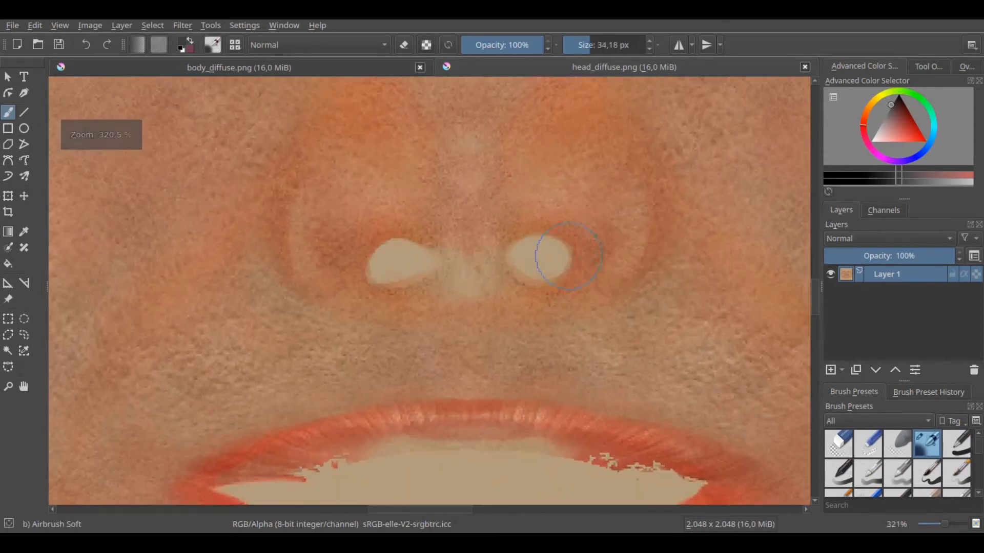
{"action": "left_click", "coordinate": [555, 227], "text": "ctrl"}
{"action": "mouse_move", "coordinate": [543, 258]}
{"action": "left_mouse_down", "text": "shift"}
{"action": "mouse_move", "coordinate": [553, 248]}
{"action": "mouse_move", "coordinate": [541, 270]}
{"action": "left_mouse_up", "text": "shift"}
{"action": "key", "text": "ctrl+z"}
{"action": "left_click", "coordinate": [562, 236], "text": "ctrl"}
{"action": "middle_click_drag", "start_coordinate": [492, 251], "coordinate": [549, 255]}
{"action": "left_click_drag", "start_coordinate": [449, 264], "coordinate": [469, 263]}
Step: Clone skin texture over the pale patches around the right-hand eye, using the Clone Tool preset at about 27 px
{"action": "middle_click_drag", "start_coordinate": [513, 278], "coordinate": [509, 219]}
{"action": "scroll", "coordinate": [509, 220], "scroll_direction": "down", "scroll_amount": 3}
{"action": "mouse_move", "coordinate": [569, 153]}
{"action": "middle_mouse_down"}
{"action": "mouse_move", "coordinate": [531, 306]}
{"action": "mouse_move", "coordinate": [456, 446]}
{"action": "middle_mouse_up"}
{"action": "scroll", "coordinate": [531, 305], "scroll_direction": "up", "scroll_amount": 2}
{"action": "left_click_drag", "start_coordinate": [978, 446], "coordinate": [978, 469]}
{"action": "left_click", "coordinate": [838, 452]}
{"action": "middle_click_drag", "start_coordinate": [526, 239], "coordinate": [491, 287]}
{"action": "middle_click_drag", "start_coordinate": [491, 288], "coordinate": [490, 263], "text": "ctrl"}
{"action": "left_click_drag", "start_coordinate": [432, 443], "coordinate": [385, 443], "text": "shift"}
{"action": "middle_click_drag", "start_coordinate": [605, 225], "coordinate": [604, 189], "text": "ctrl"}
{"action": "left_click_drag", "start_coordinate": [538, 237], "coordinate": [517, 236], "text": "shift"}
{"action": "left_click_drag", "start_coordinate": [545, 264], "coordinate": [510, 284]}
{"action": "left_click_drag", "start_coordinate": [579, 261], "coordinate": [684, 320]}
Step: Clone surrounding skin over the pale crease above the left-hand eye
{"action": "middle_click_drag", "start_coordinate": [615, 308], "coordinate": [615, 359], "text": "ctrl"}
{"action": "middle_click_drag", "start_coordinate": [307, 328], "coordinate": [609, 309]}
{"action": "left_click", "coordinate": [609, 309], "text": "ctrl"}
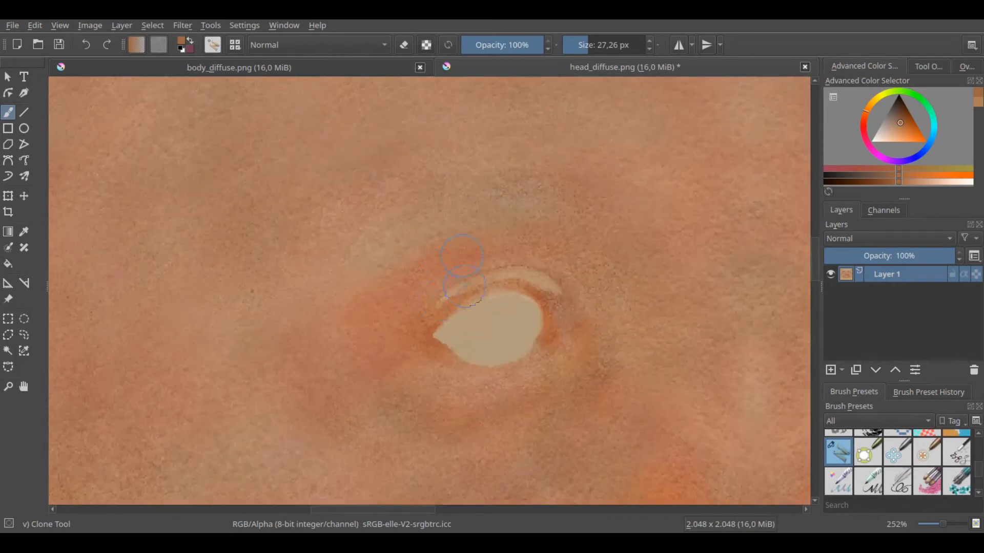
Step: Clone nearby skin texture over the pale area between the nostrils
{"action": "middle_click_drag", "start_coordinate": [518, 287], "coordinate": [518, 325], "text": "ctrl"}
{"action": "mouse_move", "coordinate": [622, 374]}
{"action": "middle_mouse_down"}
{"action": "mouse_move", "coordinate": [514, 226]}
{"action": "mouse_move", "coordinate": [487, 226]}
{"action": "middle_mouse_up"}
{"action": "middle_click_drag", "start_coordinate": [538, 400], "coordinate": [538, 355], "text": "ctrl"}
{"action": "left_click", "coordinate": [538, 381], "text": "ctrl"}
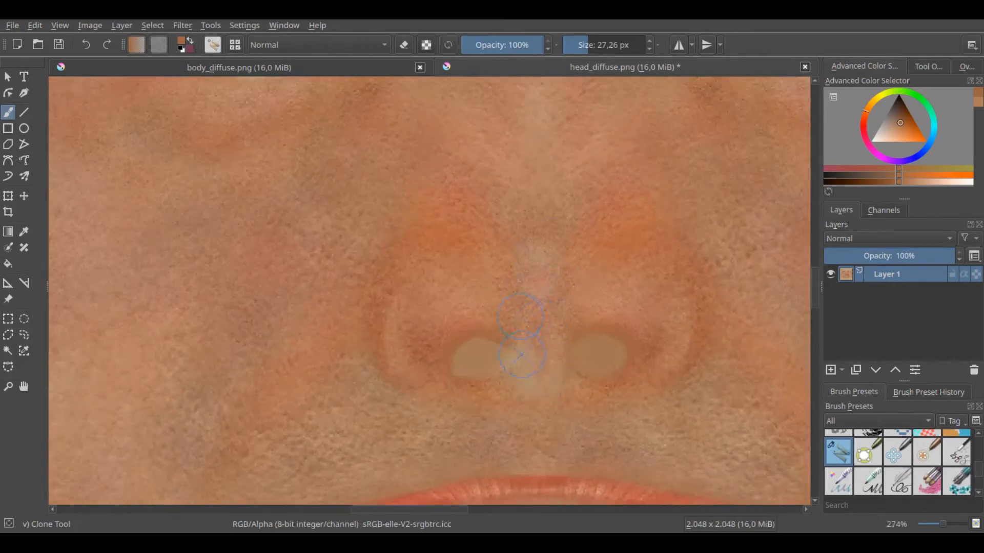
Step: Enlarge the clone brush to about 43 px and cover the pale patch above the left-hand ear opening with skin texture
{"action": "middle_click_drag", "start_coordinate": [557, 307], "coordinate": [557, 358], "text": "ctrl"}
{"action": "mouse_move", "coordinate": [410, 236]}
{"action": "middle_mouse_down"}
{"action": "mouse_move", "coordinate": [498, 327]}
{"action": "mouse_move", "coordinate": [537, 344]}
{"action": "middle_mouse_up"}
{"action": "middle_click_drag", "start_coordinate": [500, 328], "coordinate": [501, 286], "text": "ctrl"}
{"action": "left_click_drag", "start_coordinate": [500, 285], "coordinate": [517, 285], "text": "shift"}
{"action": "middle_click_drag", "start_coordinate": [499, 213], "coordinate": [508, 201]}
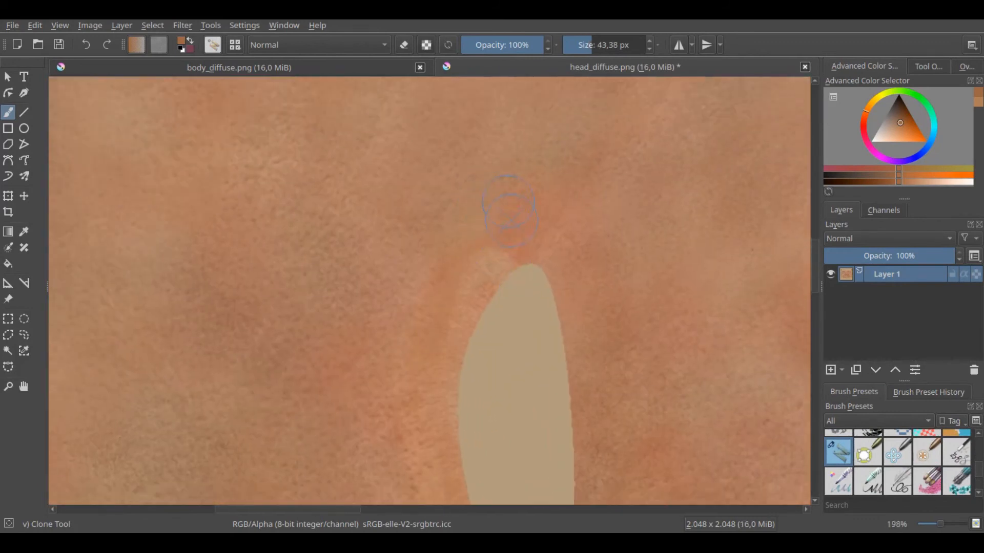
{"action": "middle_click_drag", "start_coordinate": [405, 400], "coordinate": [429, 281]}
Step: Clone skin texture over the pale patches along the top rim of the ear in the texture's upper-left corner
{"action": "middle_click_drag", "start_coordinate": [454, 367], "coordinate": [453, 446], "text": "ctrl"}
{"action": "middle_click_drag", "start_coordinate": [436, 201], "coordinate": [528, 445]}
{"action": "middle_click_drag", "start_coordinate": [410, 400], "coordinate": [410, 317], "text": "ctrl"}
{"action": "left_click", "coordinate": [404, 317], "text": "ctrl"}
{"action": "mouse_move", "coordinate": [451, 297]}
{"action": "left_mouse_down"}
{"action": "mouse_move", "coordinate": [428, 263]}
{"action": "mouse_move", "coordinate": [463, 217]}
{"action": "left_mouse_up"}
{"action": "mouse_move", "coordinate": [462, 234]}
{"action": "middle_mouse_down"}
{"action": "mouse_move", "coordinate": [468, 266]}
{"action": "mouse_move", "coordinate": [455, 295]}
{"action": "middle_mouse_up"}
{"action": "left_click", "coordinate": [559, 233], "text": "ctrl"}
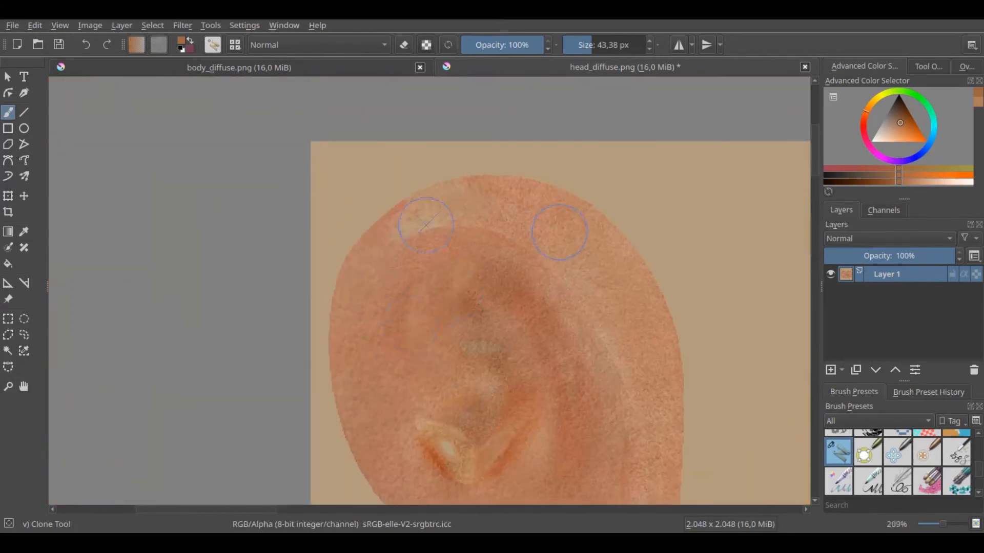
{"action": "middle_click_drag", "start_coordinate": [458, 235], "coordinate": [398, 235]}
{"action": "left_click", "coordinate": [511, 253], "text": "ctrl"}
{"action": "left_click_drag", "start_coordinate": [403, 250], "coordinate": [382, 222]}
Step: Blend the remaining patches on the left side of the same ear with skin cloned from its outer edge
{"action": "middle_click_drag", "start_coordinate": [382, 222], "coordinate": [413, 248]}
{"action": "left_click", "coordinate": [358, 335], "text": "ctrl"}
{"action": "left_click_drag", "start_coordinate": [378, 247], "coordinate": [370, 264]}
{"action": "middle_click_drag", "start_coordinate": [370, 264], "coordinate": [388, 259]}
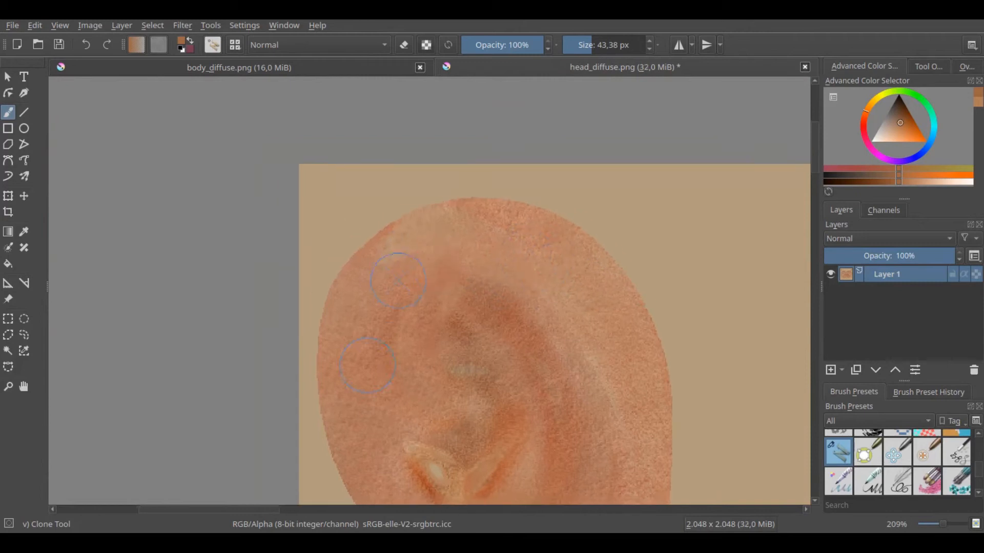
{"action": "middle_click_drag", "start_coordinate": [379, 307], "coordinate": [367, 329]}
{"action": "left_click", "coordinate": [378, 432], "text": "ctrl"}
{"action": "left_click_drag", "start_coordinate": [450, 247], "coordinate": [395, 266]}
Step: Clone skin over the pale spots on the left-hand ear's lobe and the pale folds inside the ear
{"action": "mouse_move", "coordinate": [601, 356]}
{"action": "middle_mouse_down"}
{"action": "mouse_move", "coordinate": [507, 195]}
{"action": "mouse_move", "coordinate": [506, 138]}
{"action": "middle_mouse_up"}
{"action": "left_click", "coordinate": [440, 378], "text": "ctrl"}
{"action": "left_click_drag", "start_coordinate": [511, 400], "coordinate": [505, 389]}
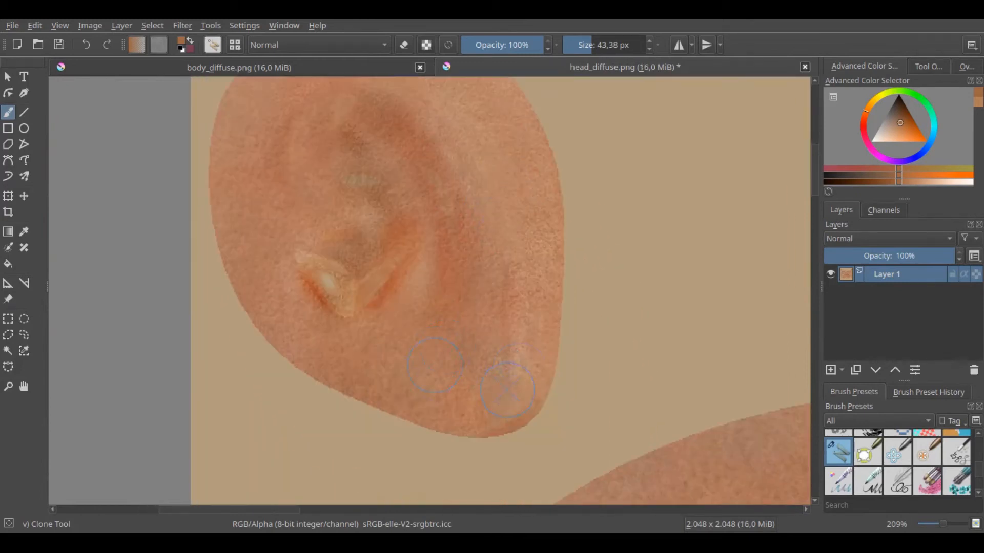
{"action": "middle_click_drag", "start_coordinate": [287, 251], "coordinate": [373, 314]}
{"action": "left_click_drag", "start_coordinate": [388, 316], "coordinate": [403, 354]}
{"action": "mouse_move", "coordinate": [444, 346]}
{"action": "middle_mouse_down"}
{"action": "mouse_move", "coordinate": [428, 351]}
{"action": "mouse_move", "coordinate": [428, 386]}
{"action": "middle_mouse_up"}
{"action": "left_click_drag", "start_coordinate": [431, 307], "coordinate": [402, 286]}
{"action": "left_click", "coordinate": [464, 282], "text": "ctrl"}
Step: Clone skin over the inner pale crease and the pale strip on the lower rim of the right-hand ear
{"action": "mouse_move", "coordinate": [489, 246]}
{"action": "middle_mouse_down"}
{"action": "mouse_move", "coordinate": [458, 247]}
{"action": "mouse_move", "coordinate": [557, 257]}
{"action": "mouse_move", "coordinate": [579, 303]}
{"action": "middle_mouse_up"}
{"action": "middle_click_drag", "start_coordinate": [579, 302], "coordinate": [220, 333]}
{"action": "middle_click_drag", "start_coordinate": [481, 310], "coordinate": [441, 230], "text": "ctrl"}
{"action": "middle_click_drag", "start_coordinate": [352, 225], "coordinate": [395, 243]}
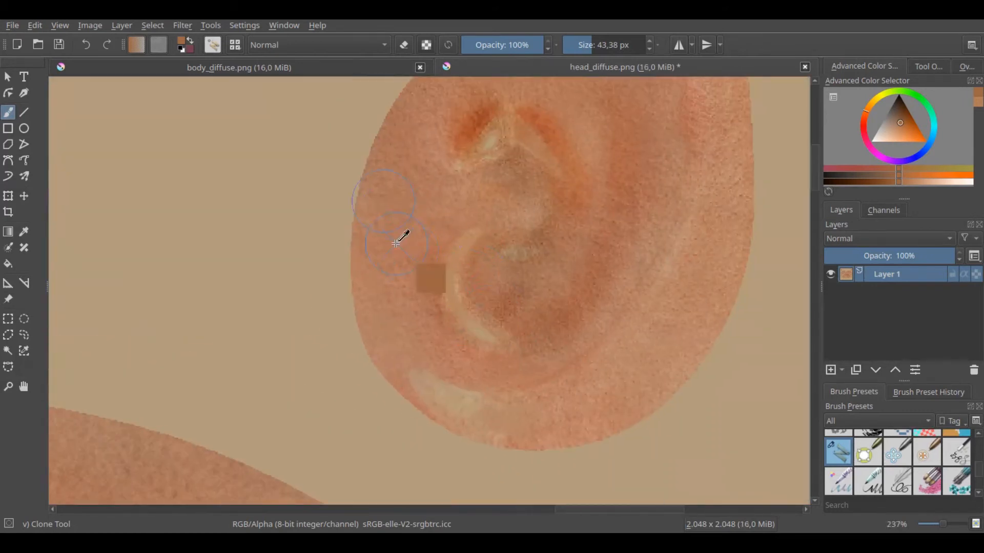
{"action": "left_click_drag", "start_coordinate": [440, 308], "coordinate": [494, 338]}
{"action": "mouse_move", "coordinate": [520, 348]}
{"action": "middle_mouse_down"}
{"action": "mouse_move", "coordinate": [496, 336]}
{"action": "mouse_move", "coordinate": [503, 319]}
{"action": "middle_mouse_up"}
{"action": "left_click_drag", "start_coordinate": [412, 351], "coordinate": [469, 384]}
{"action": "middle_click_drag", "start_coordinate": [469, 385], "coordinate": [450, 377]}
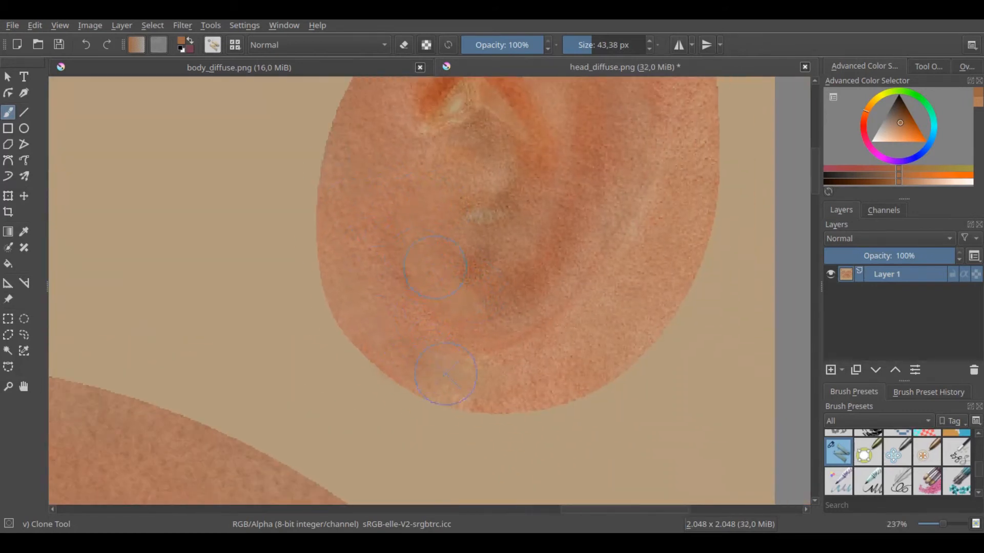
{"action": "left_click_drag", "start_coordinate": [450, 377], "coordinate": [481, 371]}
Step: Cover the pale and orange folds inside the right-hand ear with cloned skin texture
{"action": "middle_click_drag", "start_coordinate": [527, 335], "coordinate": [486, 346]}
{"action": "mouse_move", "coordinate": [566, 275]}
{"action": "middle_mouse_down"}
{"action": "mouse_move", "coordinate": [513, 332]}
{"action": "mouse_move", "coordinate": [487, 399]}
{"action": "middle_mouse_up"}
{"action": "left_click", "coordinate": [549, 358], "text": "ctrl"}
{"action": "middle_click_drag", "start_coordinate": [522, 301], "coordinate": [605, 368]}
{"action": "left_click", "coordinate": [402, 370], "text": "ctrl"}
{"action": "left_click_drag", "start_coordinate": [479, 308], "coordinate": [459, 320]}
{"action": "middle_click_drag", "start_coordinate": [500, 220], "coordinate": [523, 239]}
{"action": "left_click_drag", "start_coordinate": [447, 302], "coordinate": [485, 306]}
{"action": "middle_click_drag", "start_coordinate": [493, 281], "coordinate": [450, 300]}
Step: Clone skin over the remaining pale patches on the upper tip and outer rim of the right-hand ear
{"action": "left_click_drag", "start_coordinate": [597, 211], "coordinate": [604, 237]}
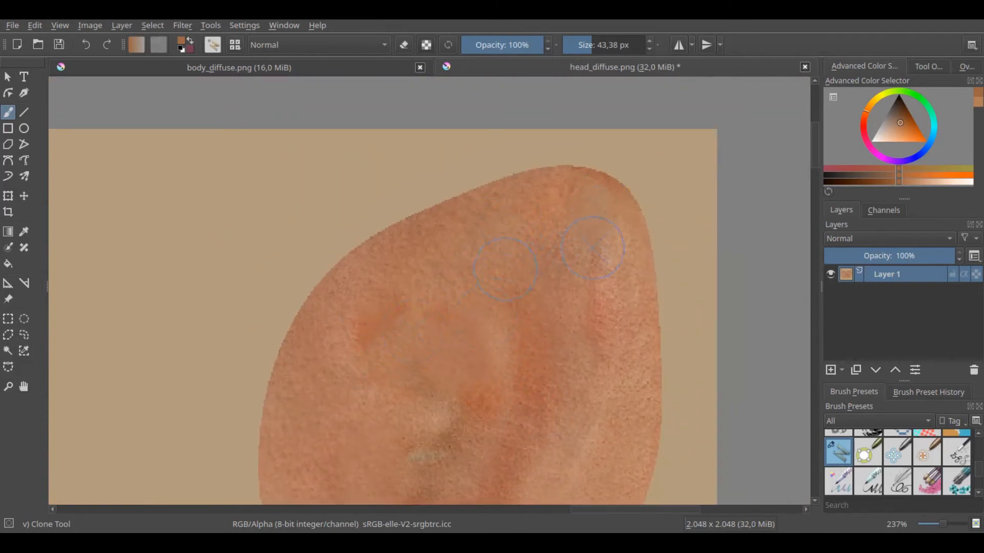
{"action": "middle_click_drag", "start_coordinate": [594, 287], "coordinate": [578, 219]}
{"action": "left_click", "coordinate": [574, 287], "text": "ctrl"}
{"action": "left_click_drag", "start_coordinate": [571, 359], "coordinate": [560, 391]}
Step: Outline the mouth opening with a freehand selection, fill it with the sampled lip red and clear the selection
{"action": "middle_click_drag", "start_coordinate": [574, 162], "coordinate": [571, 205], "text": "ctrl"}
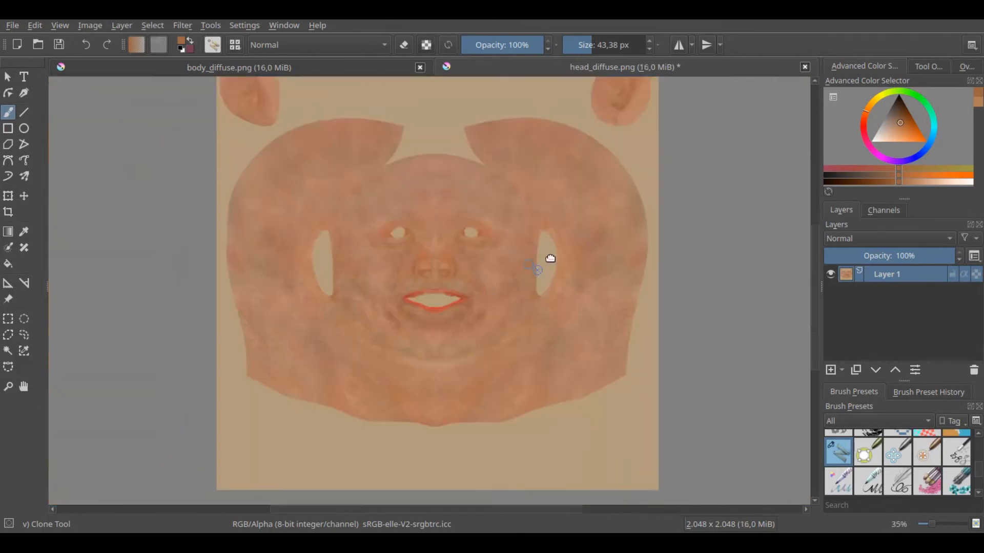
{"action": "scroll", "coordinate": [497, 284], "scroll_direction": "up", "scroll_amount": 8}
{"action": "scroll", "coordinate": [980, 444], "scroll_direction": "up", "scroll_amount": 5}
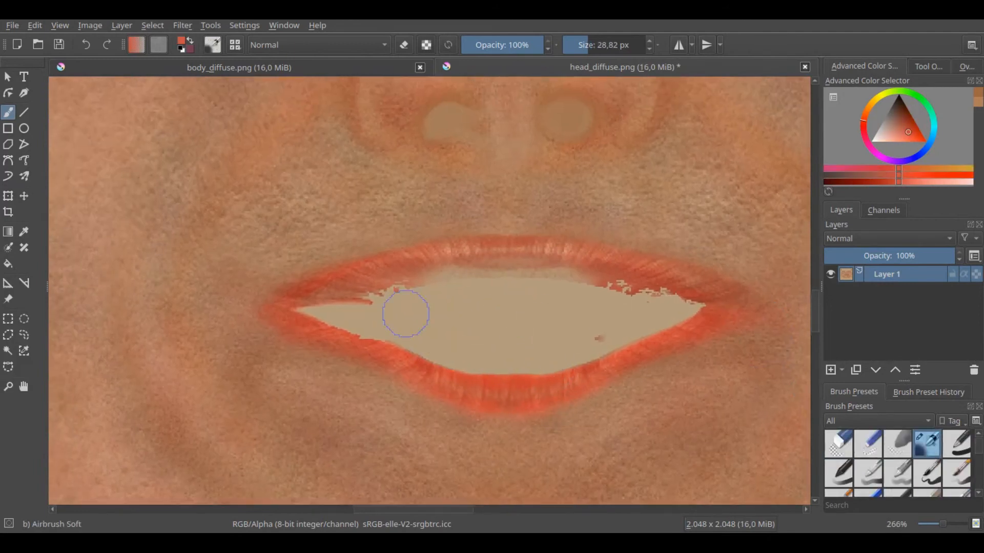
{"action": "key", "text": "ctrl+shift+f"}
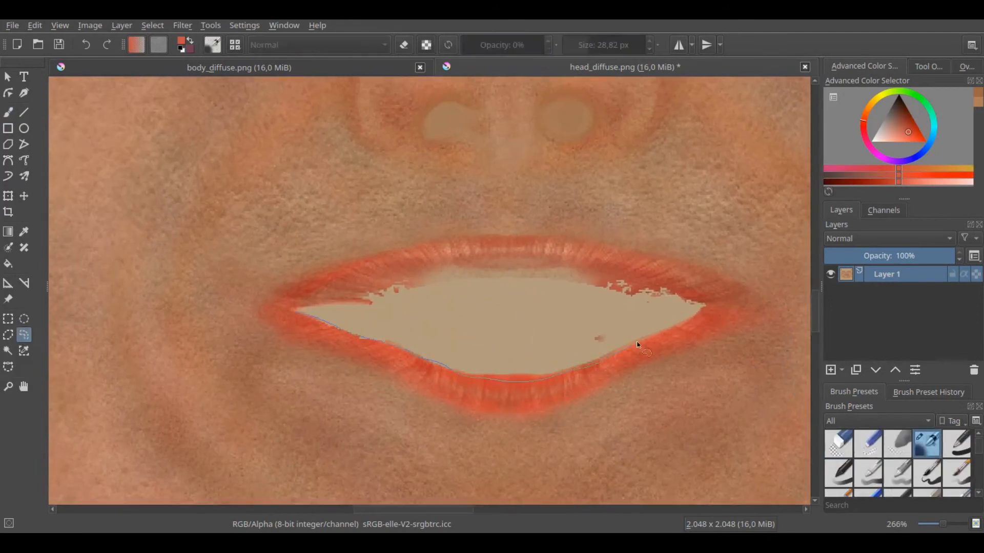
{"action": "left_click_drag", "start_coordinate": [366, 290], "coordinate": [300, 310]}
{"action": "key", "text": "shift+BackSpace"}
{"action": "middle_click_drag", "start_coordinate": [511, 331], "coordinate": [475, 352]}
{"action": "key", "text": "ctrl+shift+a"}
Step: Reduce the soft airbrush to about 17 px and paint over the pale gaps along the lip edges with sampled lip reds
{"action": "key", "text": "b"}
{"action": "left_click_drag", "start_coordinate": [555, 347], "coordinate": [539, 347], "text": "shift"}
{"action": "middle_click_drag", "start_coordinate": [555, 347], "coordinate": [544, 346]}
{"action": "left_click_drag", "start_coordinate": [649, 338], "coordinate": [594, 351]}
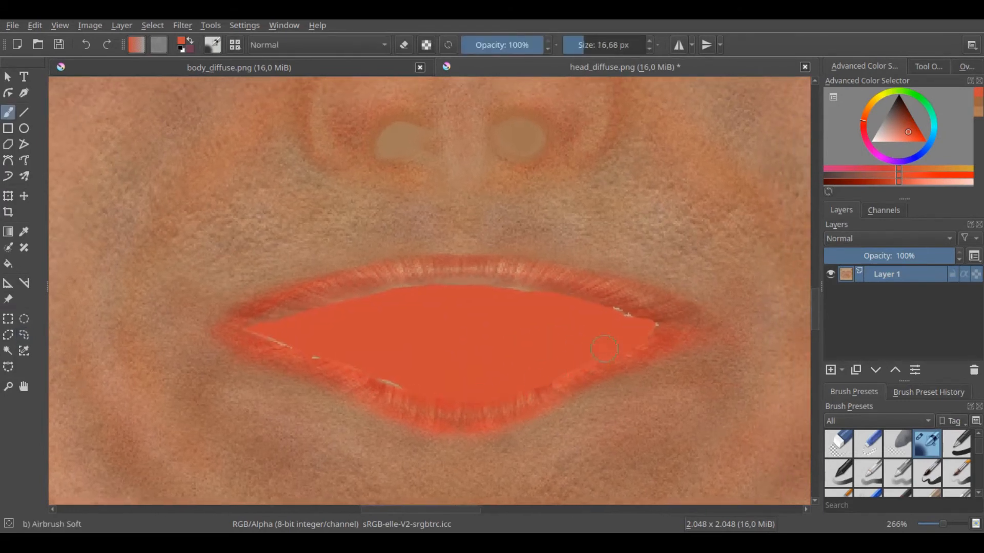
{"action": "middle_click_drag", "start_coordinate": [605, 349], "coordinate": [585, 357]}
{"action": "left_click", "coordinate": [636, 335], "text": "ctrl"}
{"action": "left_click_drag", "start_coordinate": [633, 333], "coordinate": [585, 321]}
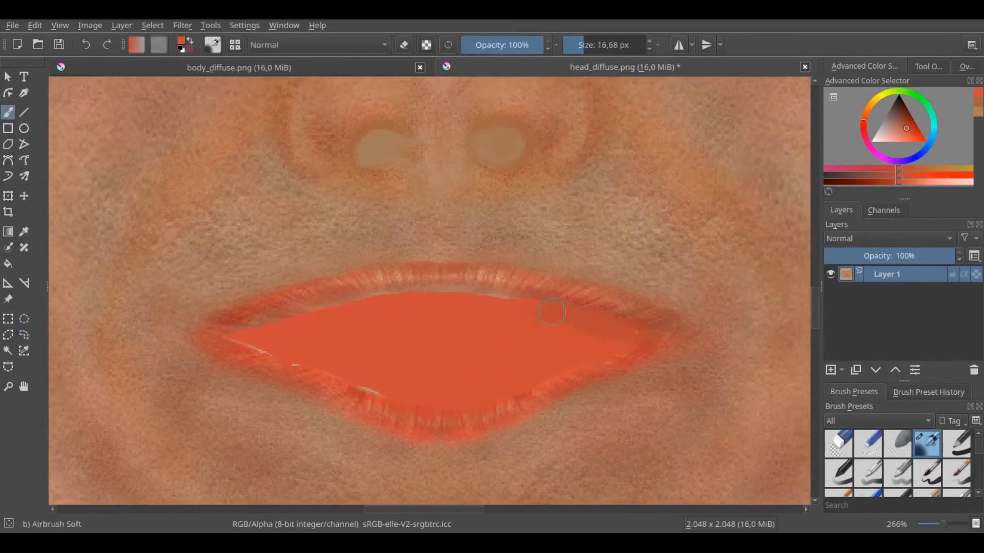
{"action": "middle_click_drag", "start_coordinate": [496, 303], "coordinate": [584, 319]}
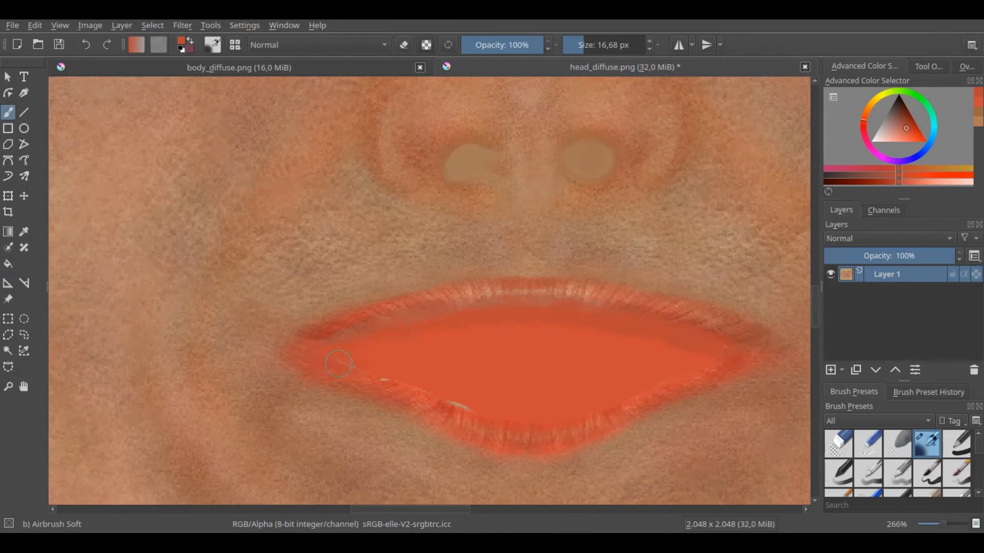
Step: Bring head_normalmap.png from the file manager's NormalMap folder into head_diffuse.png as a new layer
{"action": "scroll", "coordinate": [564, 346], "scroll_direction": "down", "scroll_amount": 6}
{"action": "middle_click_drag", "start_coordinate": [602, 356], "coordinate": [502, 353]}
{"action": "middle_click_drag", "start_coordinate": [502, 353], "coordinate": [568, 220], "text": "ctrl"}
{"action": "middle_click_drag", "start_coordinate": [568, 221], "coordinate": [492, 304]}
{"action": "mouse_move", "coordinate": [492, 305]}
{"action": "middle_mouse_down", "text": "ctrl"}
{"action": "mouse_move", "coordinate": [529, 320]}
{"action": "mouse_move", "coordinate": [535, 311]}
{"action": "middle_mouse_up", "text": "ctrl"}
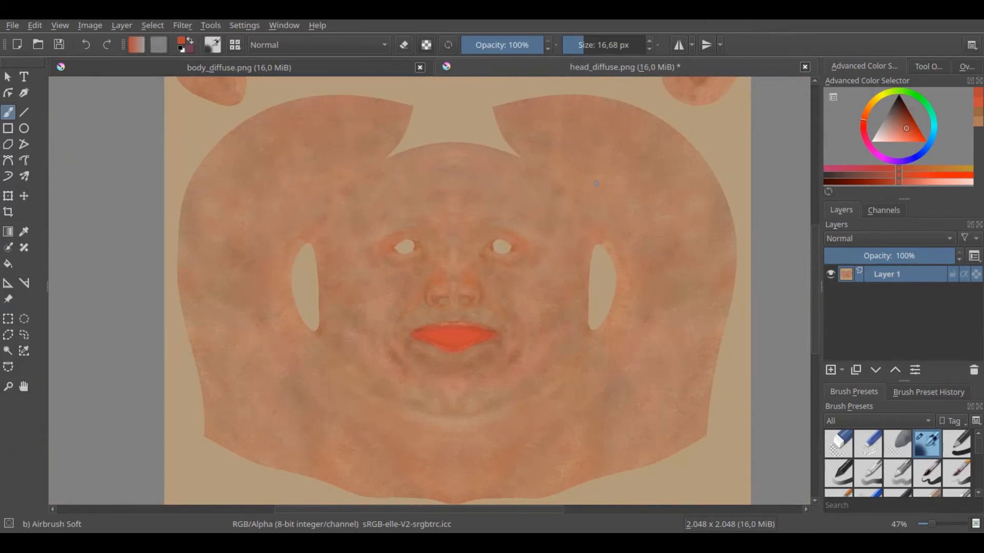
{"action": "key", "text": "alt+Tab"}
{"action": "left_click_drag", "start_coordinate": [438, 174], "coordinate": [622, 268]}
{"action": "left_click", "coordinate": [643, 275]}
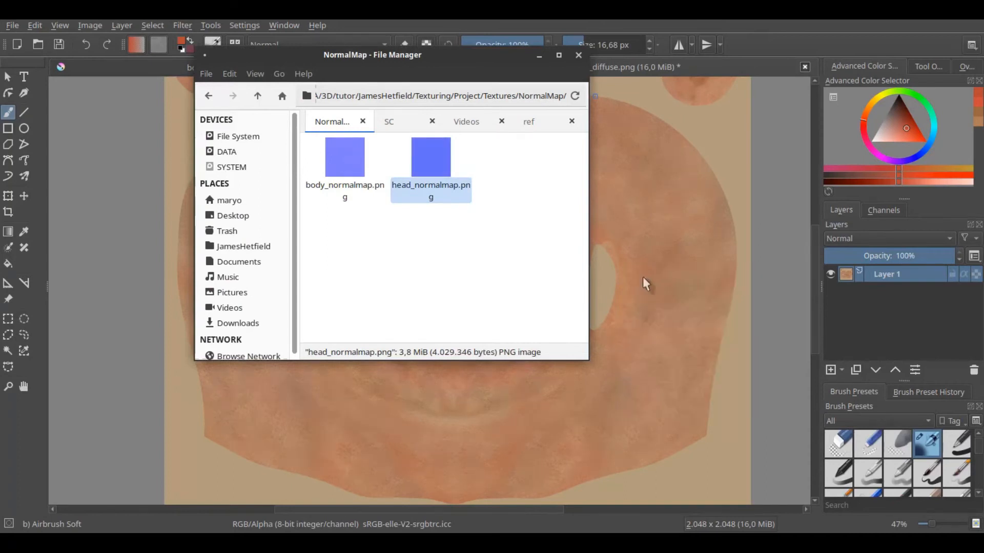
Step: Desaturate the normal map layer with an HSV adjustment of type Hue/Saturation/Luma and saturation -100
{"action": "scroll", "coordinate": [609, 333], "scroll_direction": "up", "scroll_amount": 1}
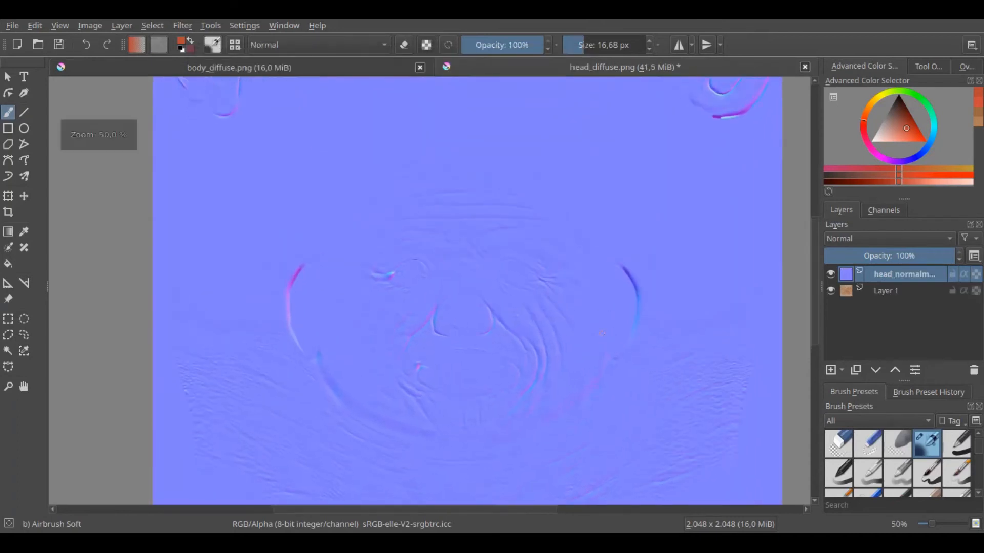
{"action": "key", "text": "ctrl+u"}
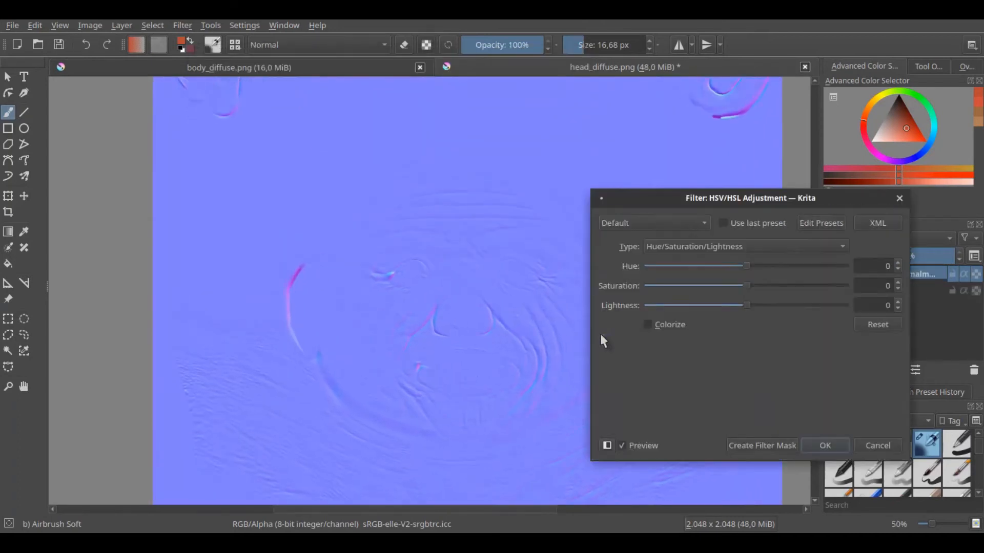
{"action": "left_click", "coordinate": [697, 248]}
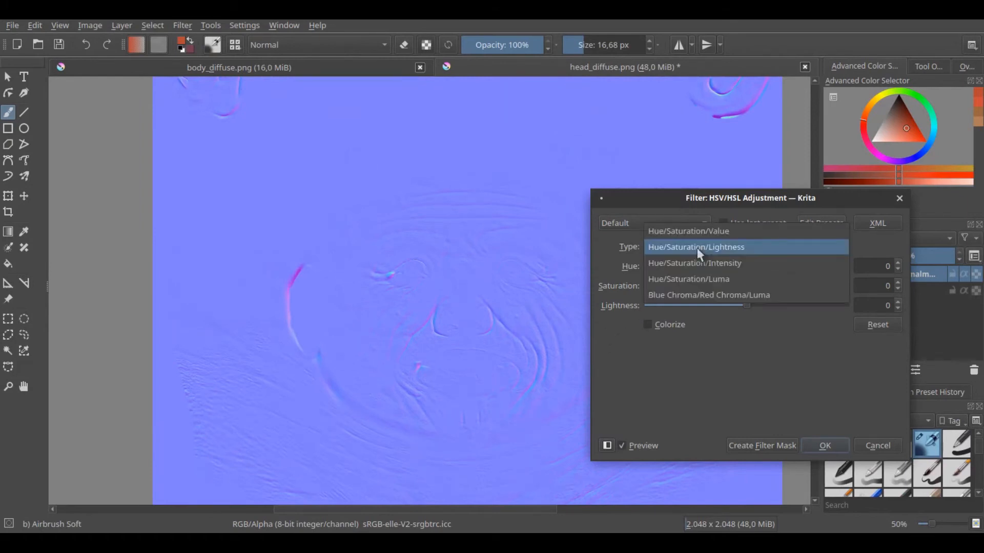
{"action": "left_click", "coordinate": [705, 278]}
{"action": "left_click_drag", "start_coordinate": [747, 287], "coordinate": [634, 300]}
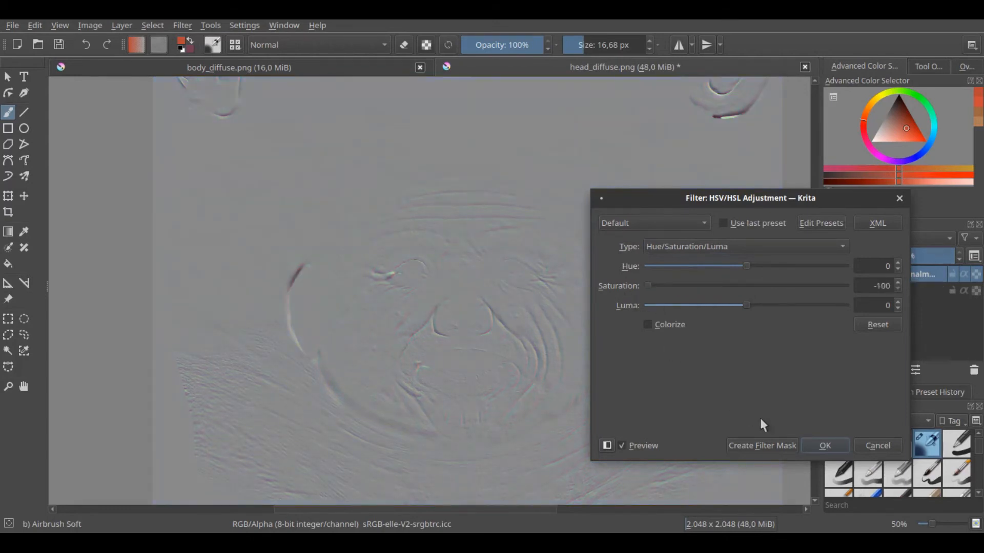
{"action": "left_click", "coordinate": [822, 446]}
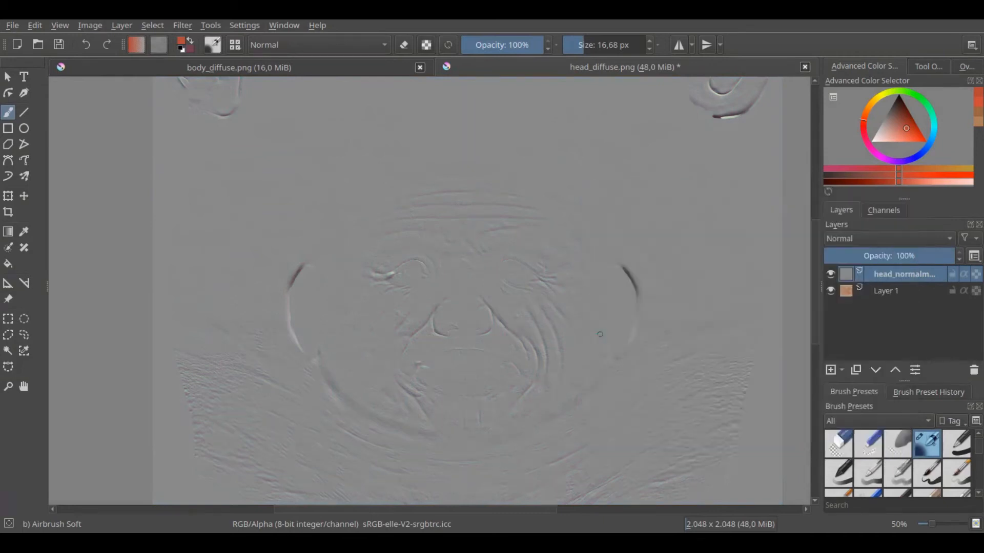
Step: Increase the normal map layer's contrast with a Levels filter using input levels 50 and 225
{"action": "left_click", "coordinate": [561, 337], "text": "ctrl"}
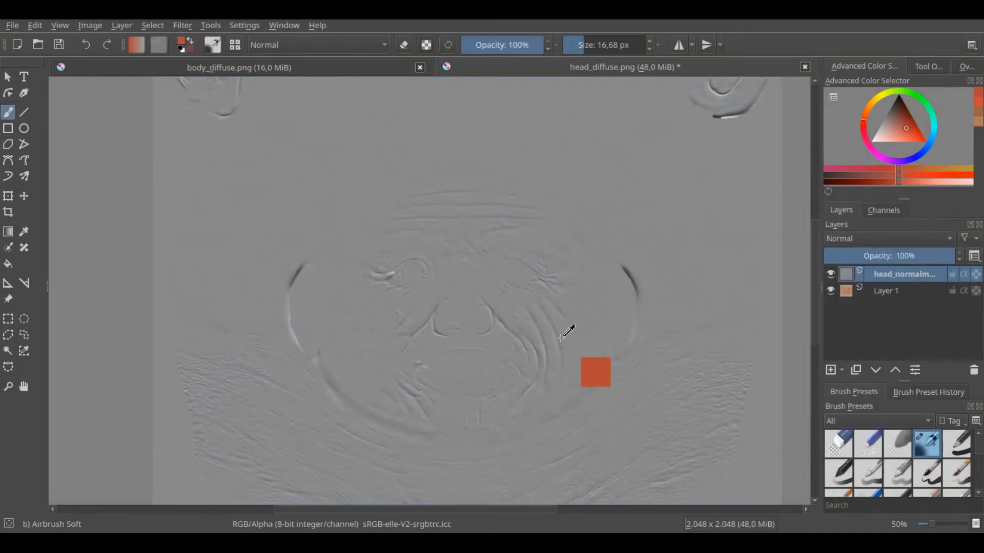
{"action": "key", "text": "ctrl+l"}
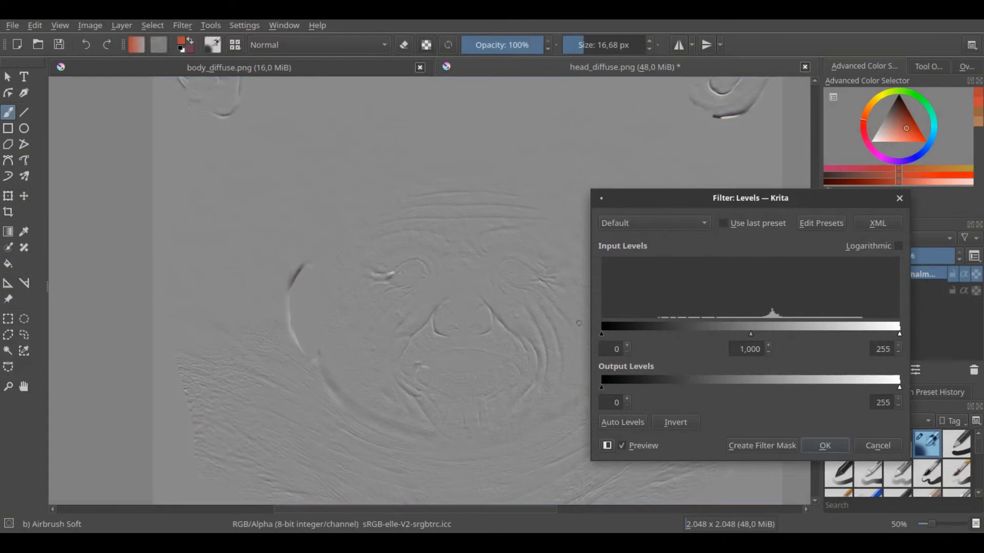
{"action": "left_click_drag", "start_coordinate": [603, 334], "coordinate": [660, 334]}
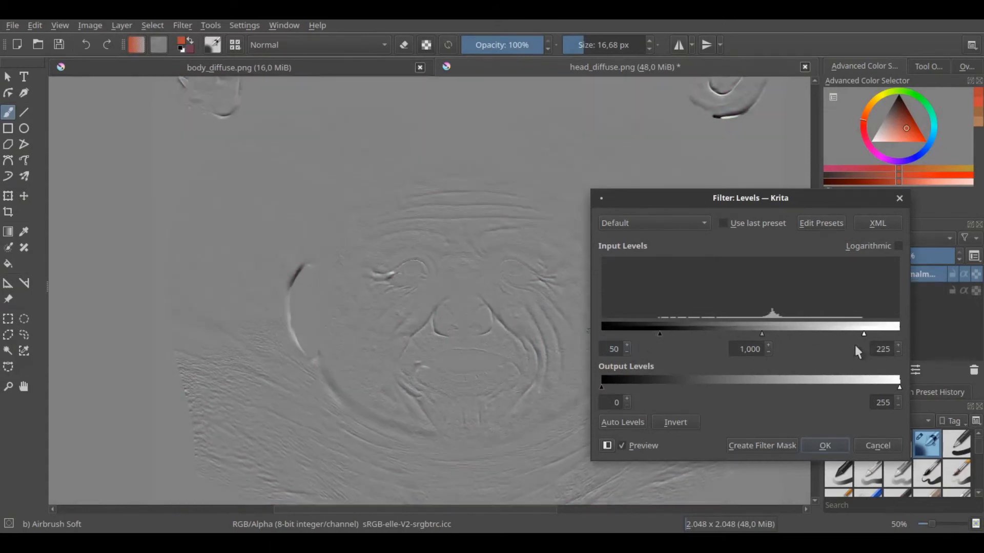
{"action": "left_click", "coordinate": [824, 446]}
{"action": "middle_click_drag", "start_coordinate": [587, 367], "coordinate": [581, 362]}
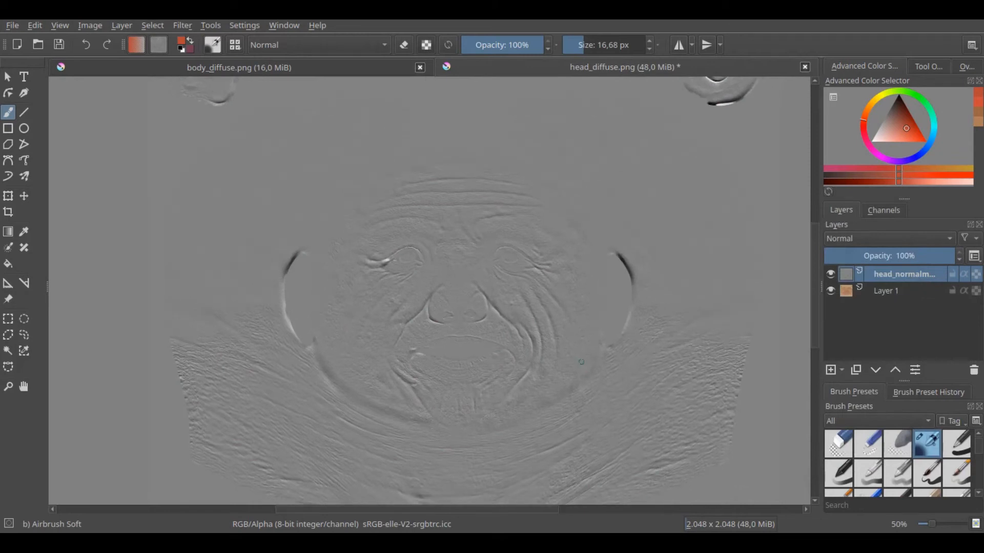
Step: Set the normal map layer's blending mode to Overlay and compare the face with the layer hidden and shown
{"action": "left_click", "coordinate": [848, 239]}
{"action": "left_click", "coordinate": [856, 361]}
{"action": "middle_click_drag", "start_coordinate": [616, 351], "coordinate": [630, 326]}
{"action": "scroll", "coordinate": [545, 337], "scroll_direction": "up", "scroll_amount": 1}
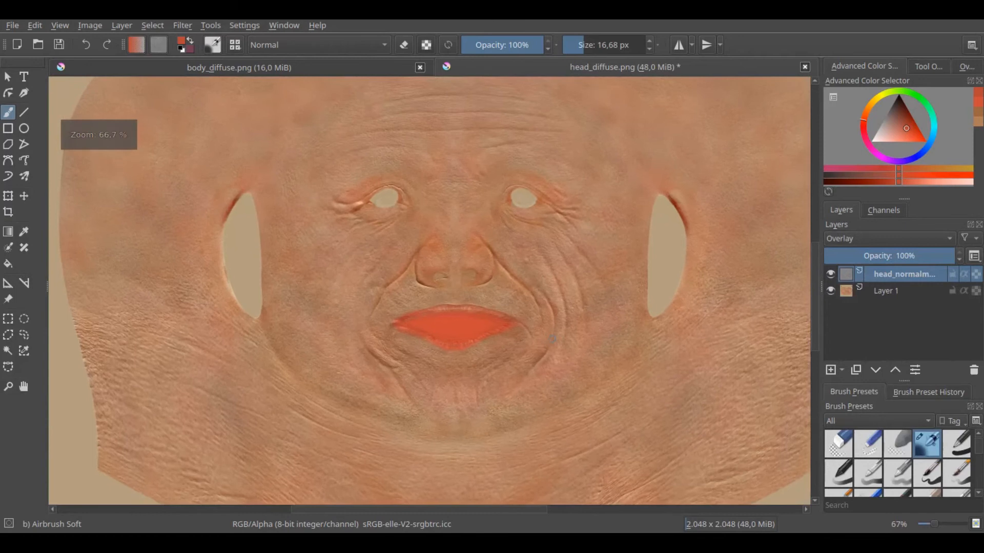
{"action": "left_click", "coordinate": [830, 274]}
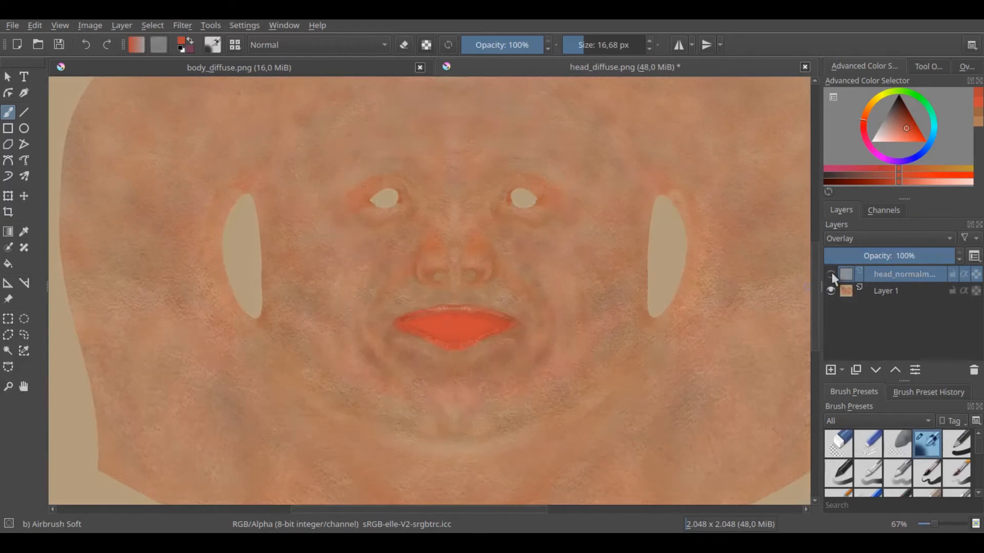
{"action": "left_click", "coordinate": [830, 275]}
Step: Lower the normal map layer's opacity to 20% and check the effect on the face
{"action": "double_click", "coordinate": [877, 255]}
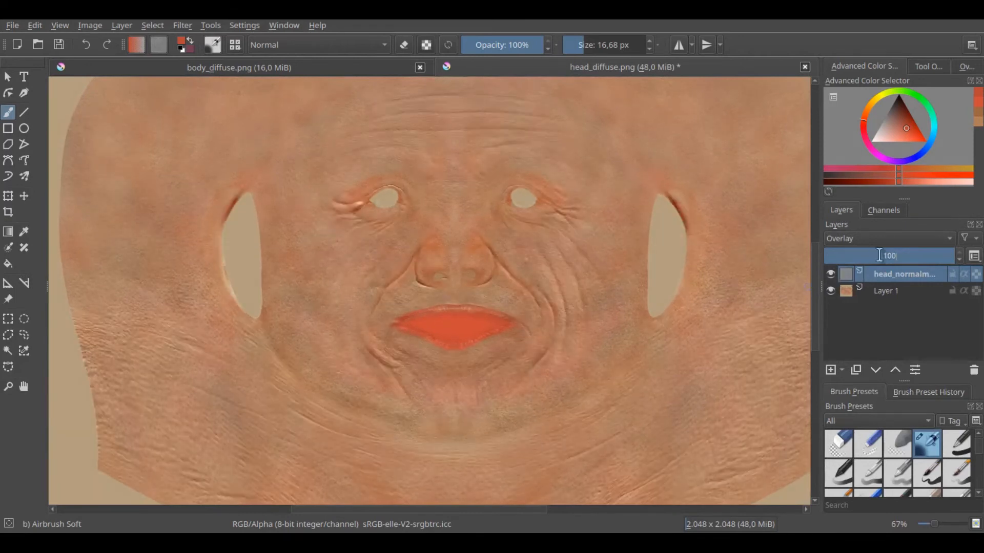
{"action": "type", "text": "20"}
{"action": "key", "text": "Return"}
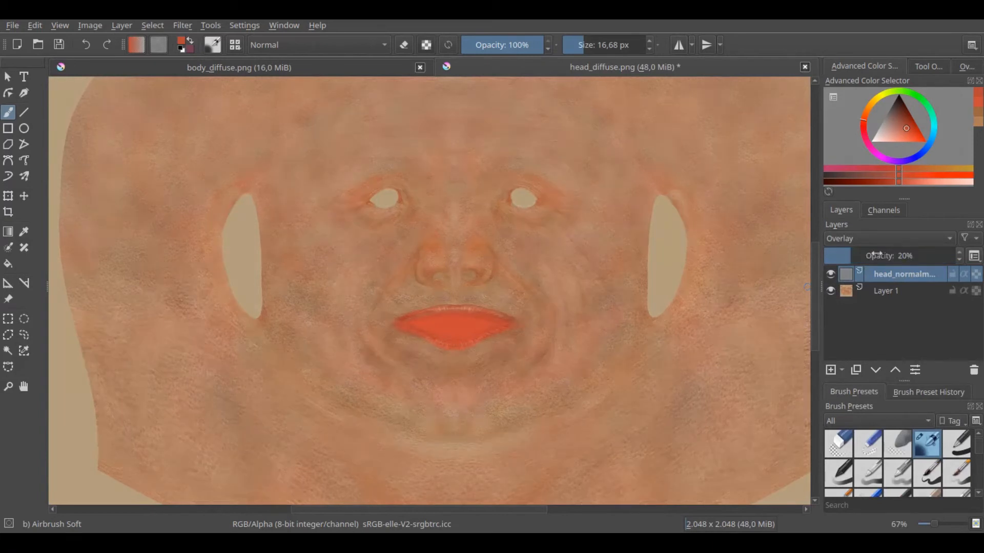
{"action": "scroll", "coordinate": [556, 316], "scroll_direction": "up", "scroll_amount": 2}
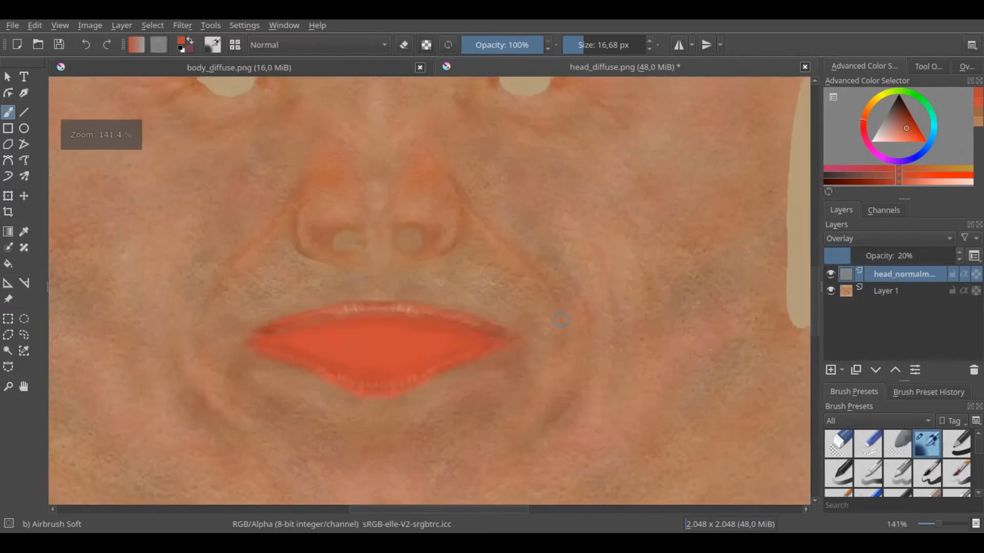
{"action": "middle_click_drag", "start_coordinate": [542, 325], "coordinate": [608, 380]}
{"action": "scroll", "coordinate": [584, 179], "scroll_direction": "down", "scroll_amount": 1}
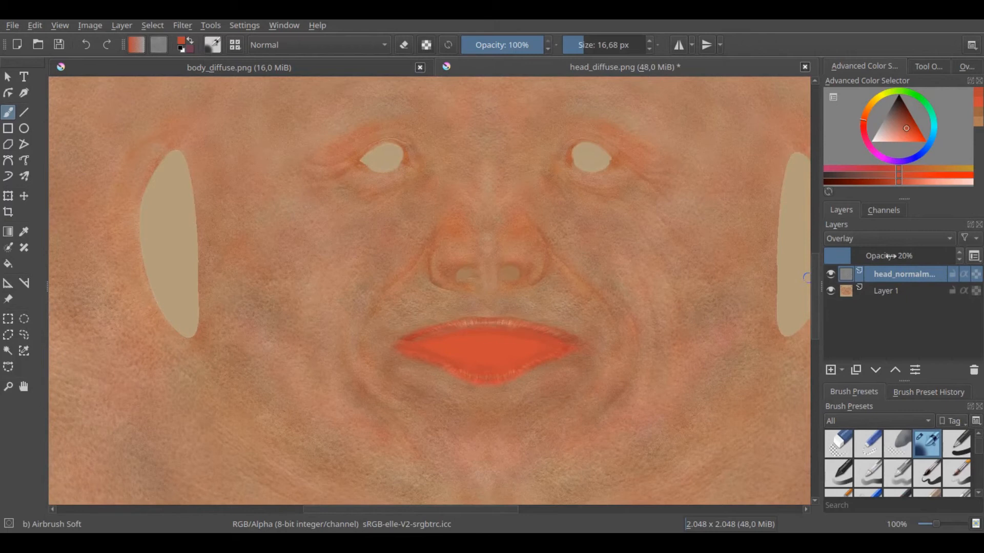
{"action": "scroll", "coordinate": [542, 345], "scroll_direction": "down", "scroll_amount": 3}
{"action": "scroll", "coordinate": [512, 333], "scroll_direction": "up", "scroll_amount": 1}
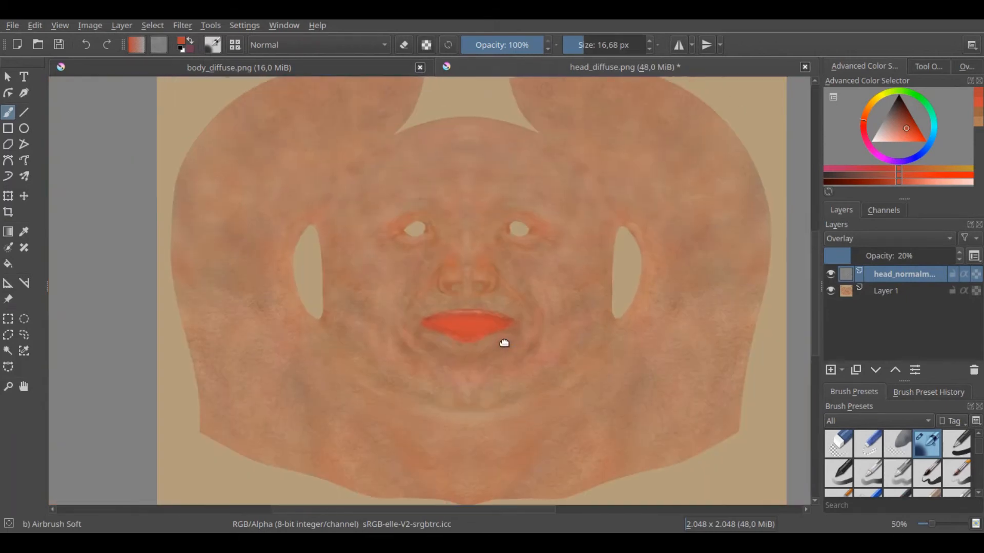
Step: Insert the body normal map image into the body_diffuse.png document as a new layer
{"action": "left_click", "coordinate": [363, 70]}
{"action": "key", "text": "alt+Tab"}
{"action": "left_click_drag", "start_coordinate": [344, 164], "coordinate": [613, 264]}
{"action": "left_click", "coordinate": [660, 270]}
Step: Completely desaturate the body normal map layer with an HSV adjustment of type Hue/Saturation/Luma
{"action": "key", "text": "ctrl+u"}
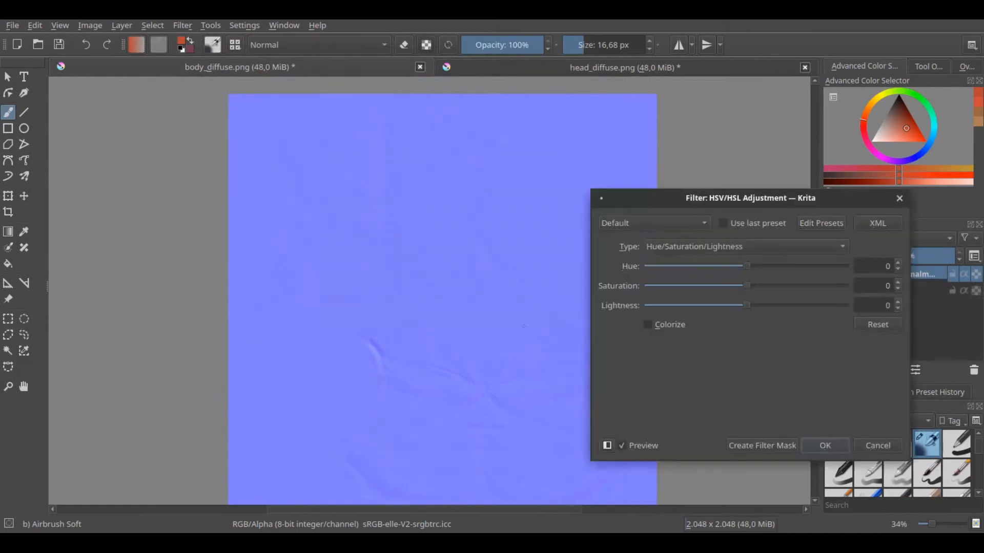
{"action": "left_click_drag", "start_coordinate": [736, 287], "coordinate": [644, 291]}
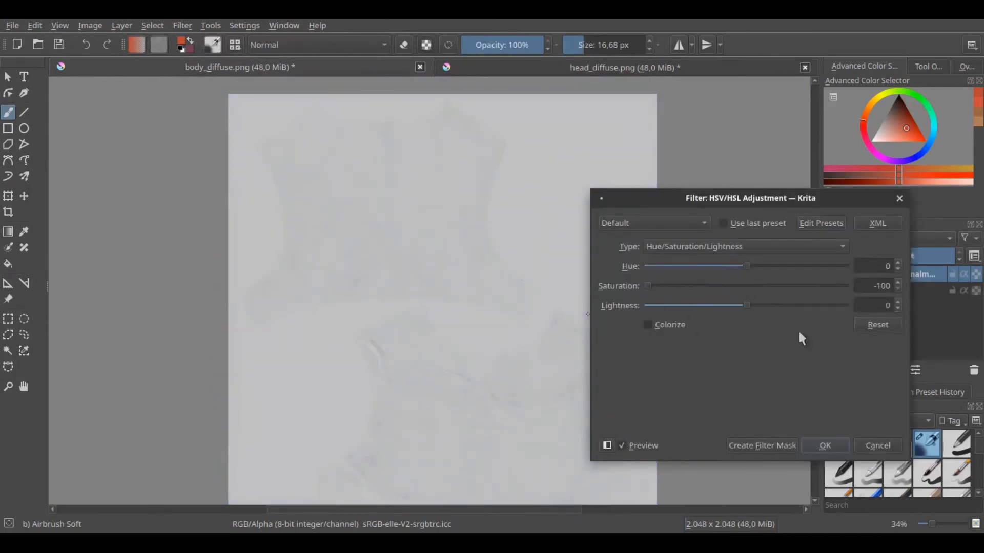
{"action": "left_click", "coordinate": [703, 247]}
{"action": "left_click", "coordinate": [699, 279]}
{"action": "left_click_drag", "start_coordinate": [749, 290], "coordinate": [656, 291]}
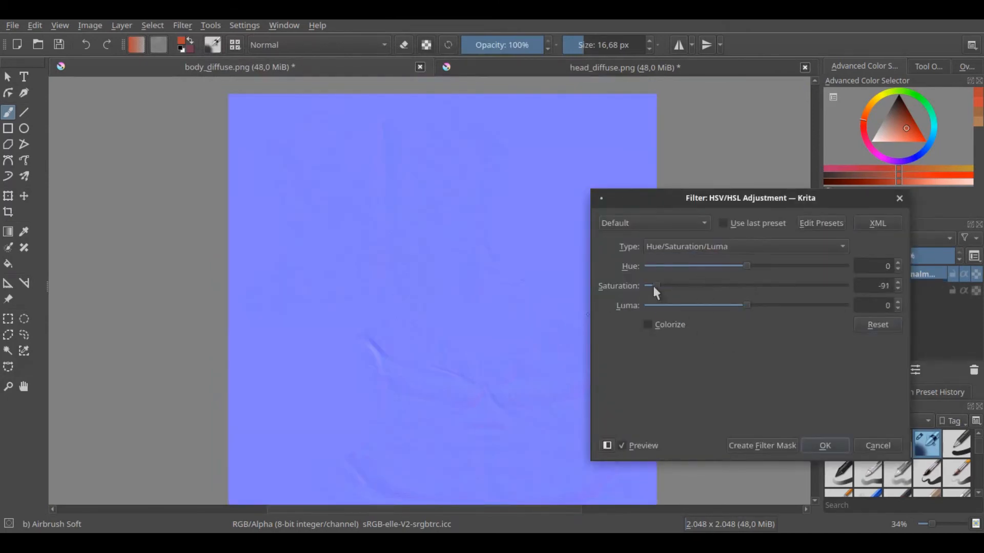
{"action": "left_click", "coordinate": [828, 445]}
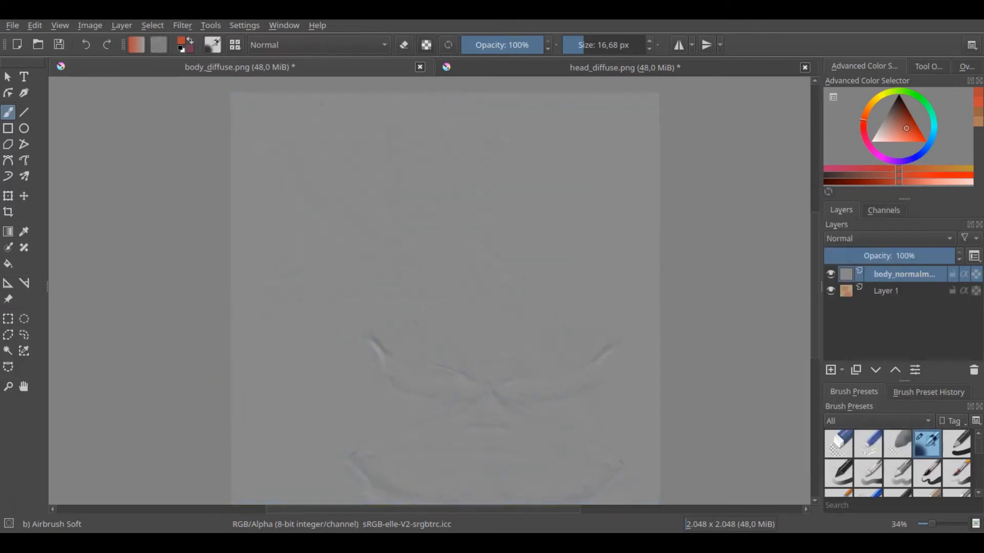
Step: Increase the body normal map layer's contrast with a Levels filter using input levels 50 and 225
{"action": "key", "text": "ctrl+l"}
{"action": "double_click", "coordinate": [608, 350]}
{"action": "type", "text": "50"}
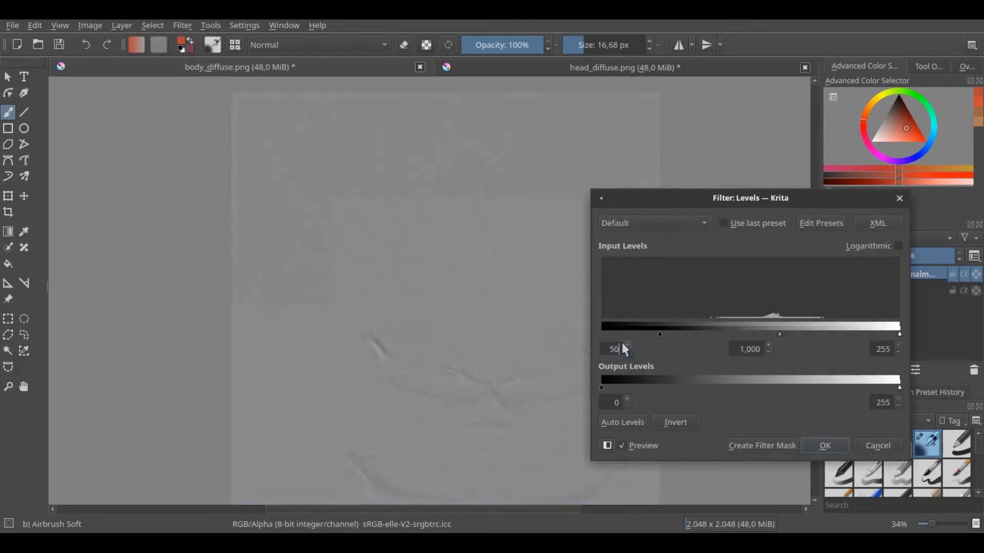
{"action": "double_click", "coordinate": [886, 349]}
{"action": "type", "text": "225"}
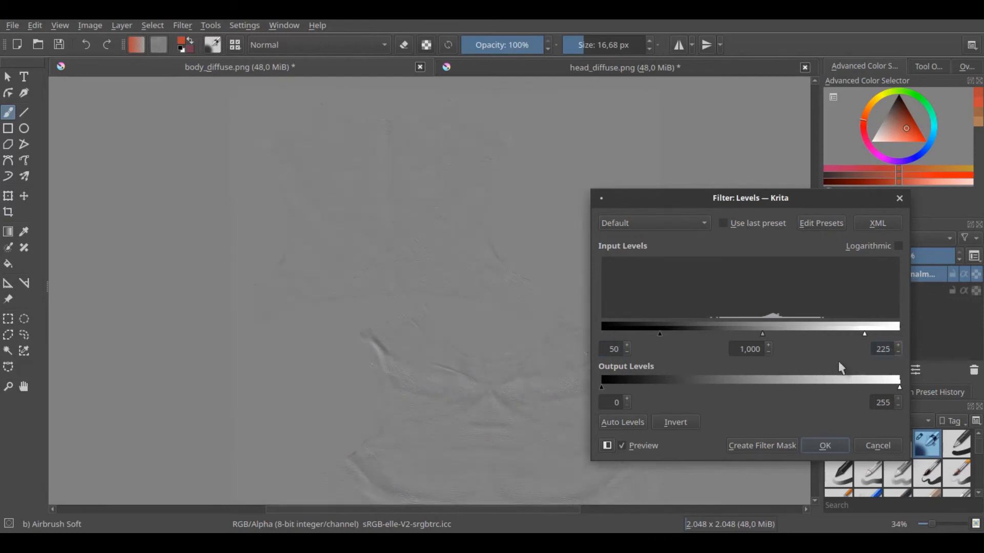
{"action": "left_click", "coordinate": [824, 445]}
Step: Set the body normal map layer's blending mode to Overlay with 20% opacity and check the effect on both torso pieces
{"action": "left_click", "coordinate": [872, 239]}
{"action": "left_click", "coordinate": [861, 339]}
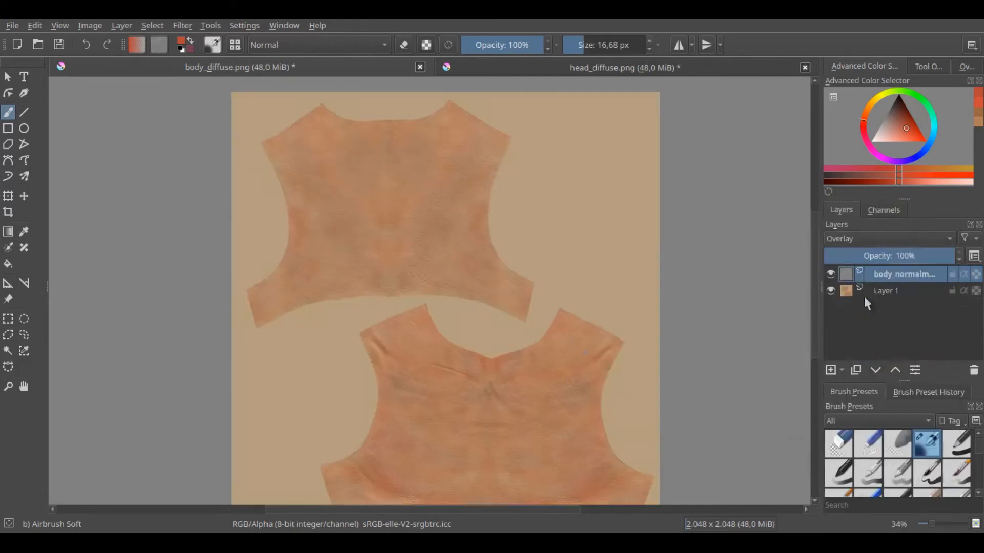
{"action": "key", "text": "Return"}
{"action": "scroll", "coordinate": [476, 345], "scroll_direction": "up", "scroll_amount": 5}
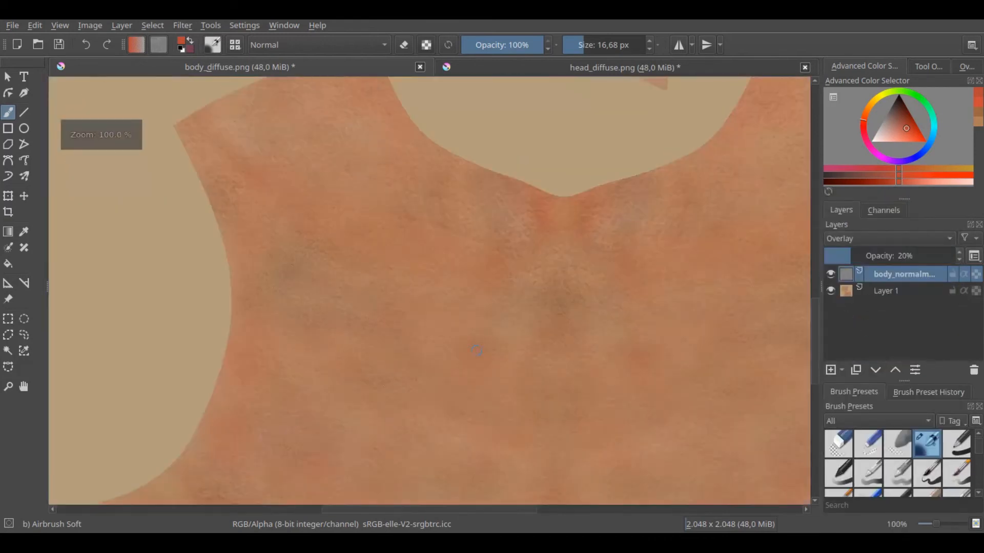
{"action": "scroll", "coordinate": [476, 345], "scroll_direction": "down", "scroll_amount": 4}
{"action": "scroll", "coordinate": [477, 345], "scroll_direction": "up", "scroll_amount": 2}
{"action": "scroll", "coordinate": [476, 345], "scroll_direction": "up", "scroll_amount": 1}
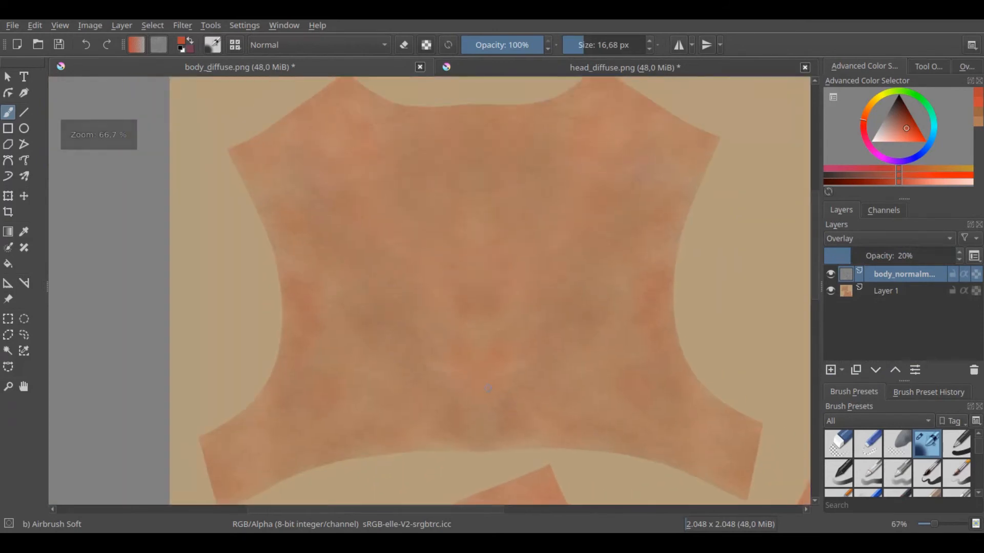
Step: Export the body texture as the PNG image body_diffuse.png, replacing the existing file in the DiffuseMap folder
{"action": "left_click", "coordinate": [12, 25]}
{"action": "left_click", "coordinate": [49, 156]}
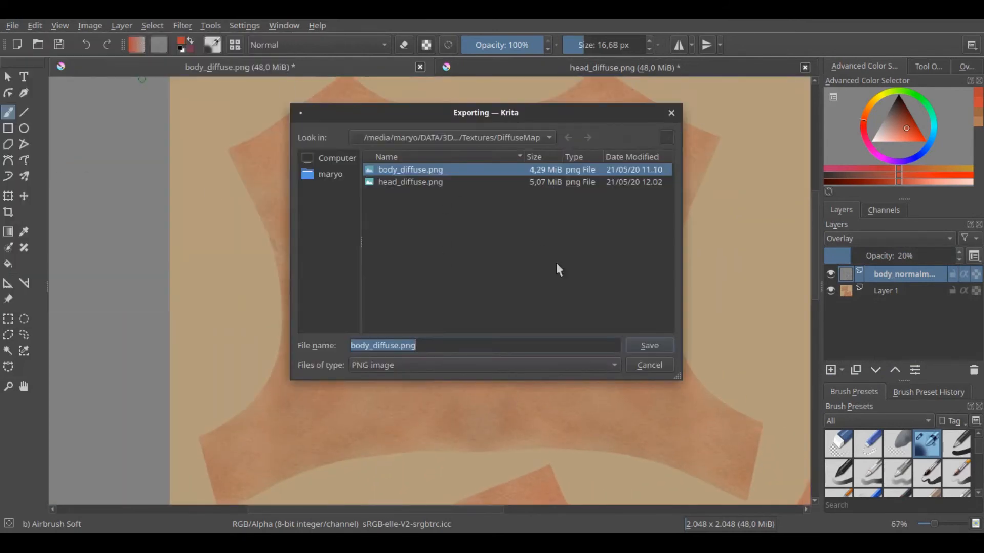
{"action": "left_click", "coordinate": [642, 346]}
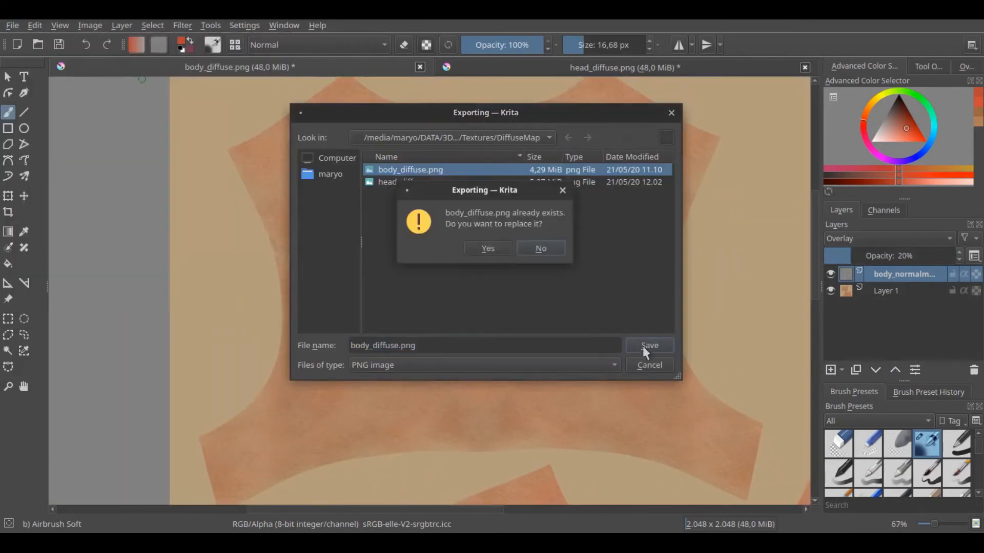
{"action": "left_click", "coordinate": [490, 248]}
{"action": "left_click", "coordinate": [562, 376]}
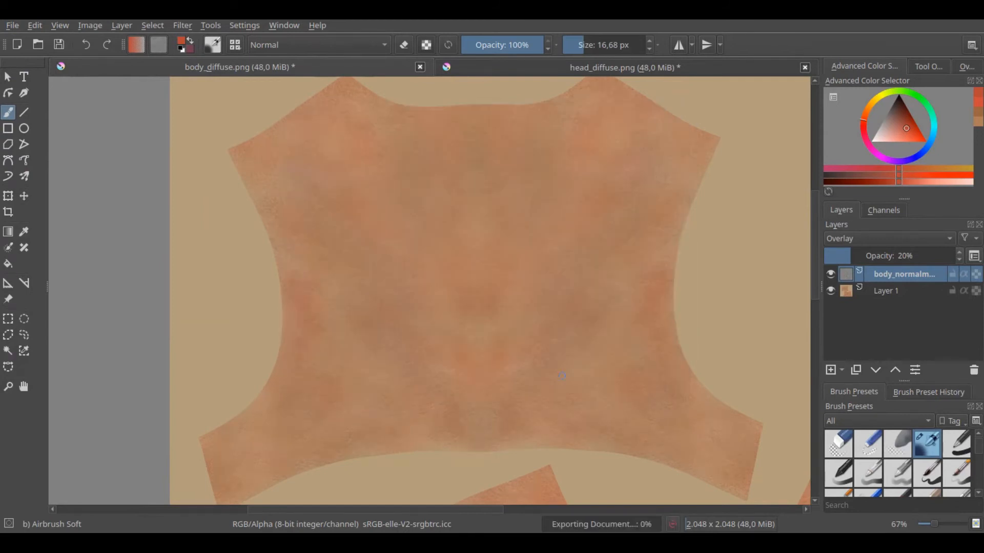
Step: Export the head texture as the PNG image head_diffuse.png, replacing the existing file in the DiffuseMap folder
{"action": "left_click", "coordinate": [621, 67]}
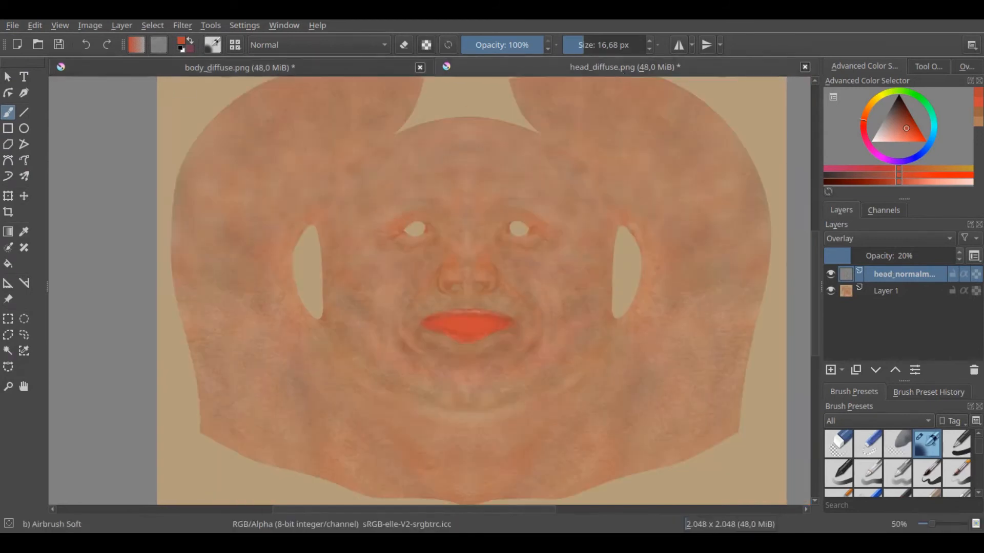
{"action": "left_click", "coordinate": [12, 25]}
{"action": "left_click", "coordinate": [78, 152]}
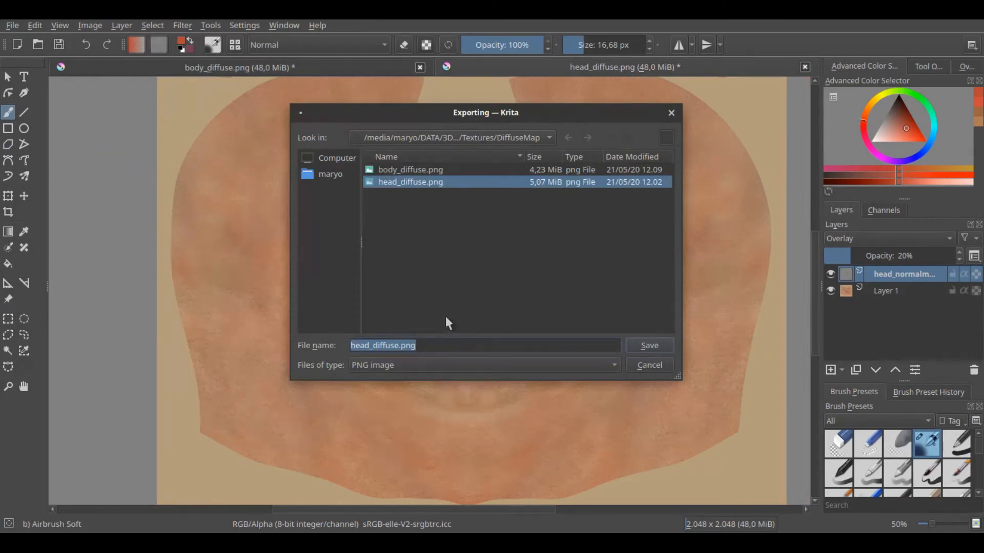
{"action": "left_click", "coordinate": [637, 344]}
{"action": "left_click", "coordinate": [490, 251]}
{"action": "left_click", "coordinate": [576, 378]}
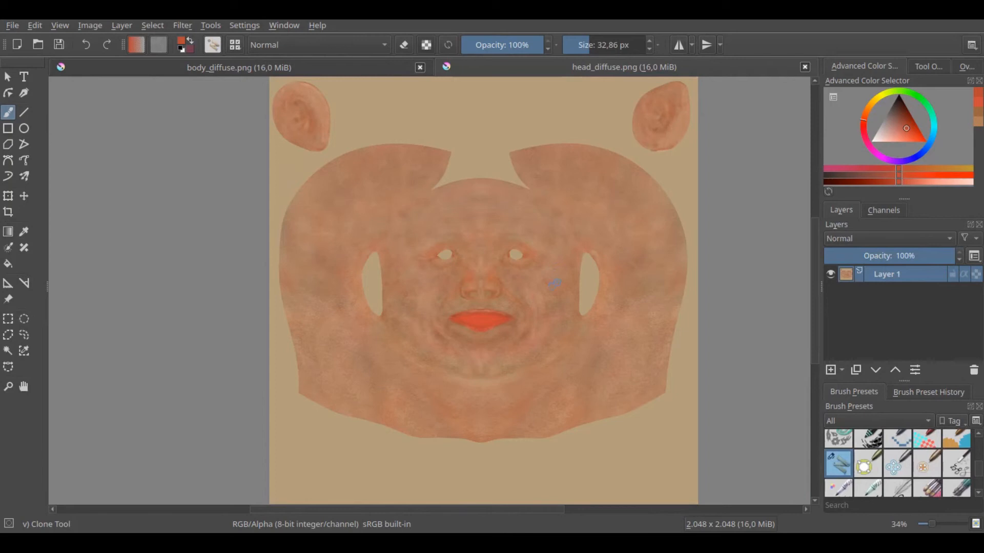
Step: Convert the flattened head texture to grayscale with a Hue/Saturation/Lightness adjustment at saturation -100
{"action": "middle_click_drag", "start_coordinate": [554, 283], "coordinate": [563, 310]}
{"action": "scroll", "coordinate": [547, 295], "scroll_direction": "up", "scroll_amount": 2}
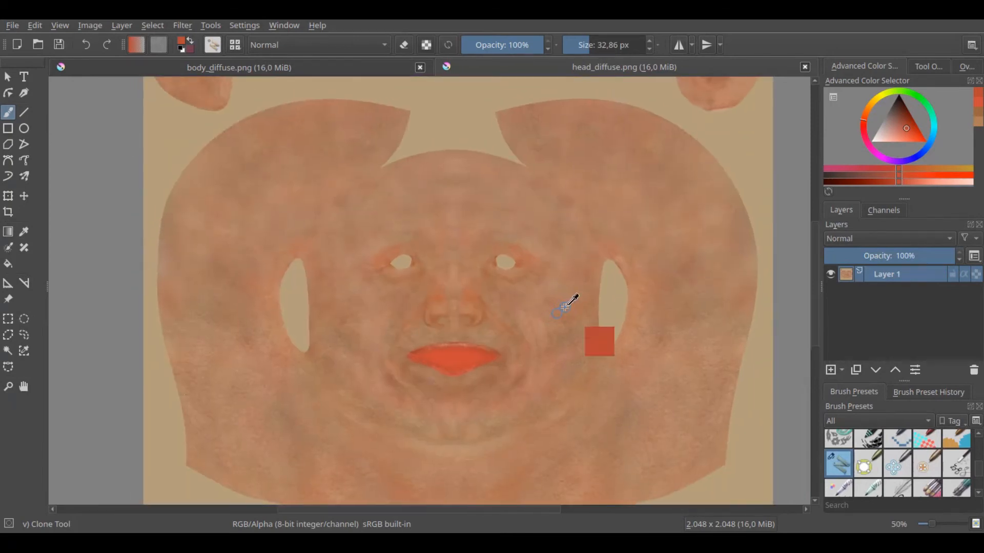
{"action": "key", "text": "ctrl+u"}
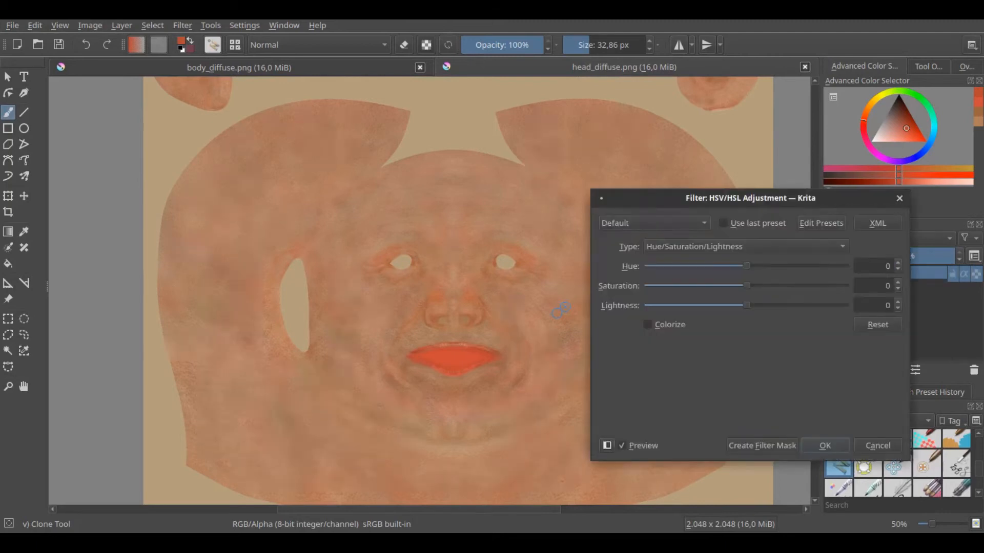
{"action": "left_click_drag", "start_coordinate": [747, 285], "coordinate": [635, 287]}
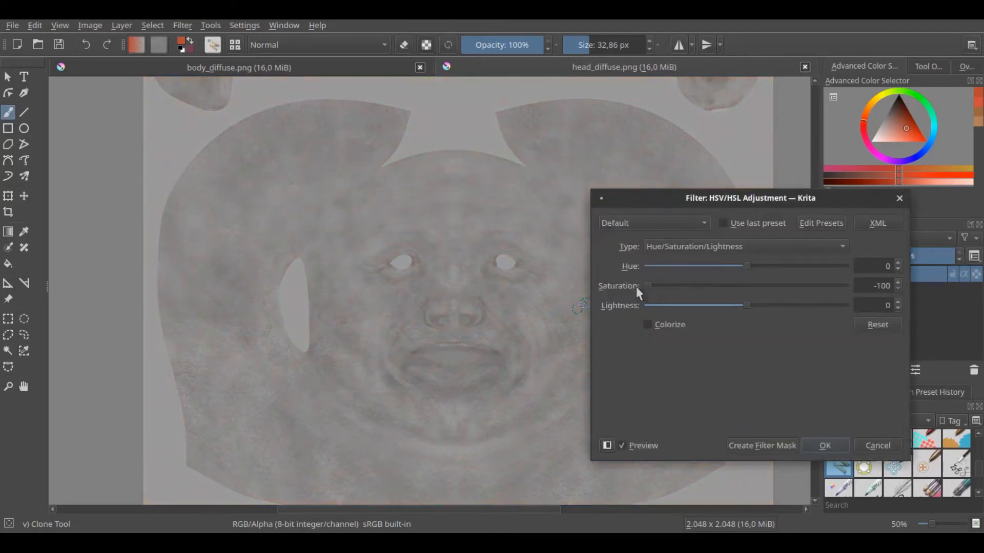
{"action": "left_click", "coordinate": [816, 445]}
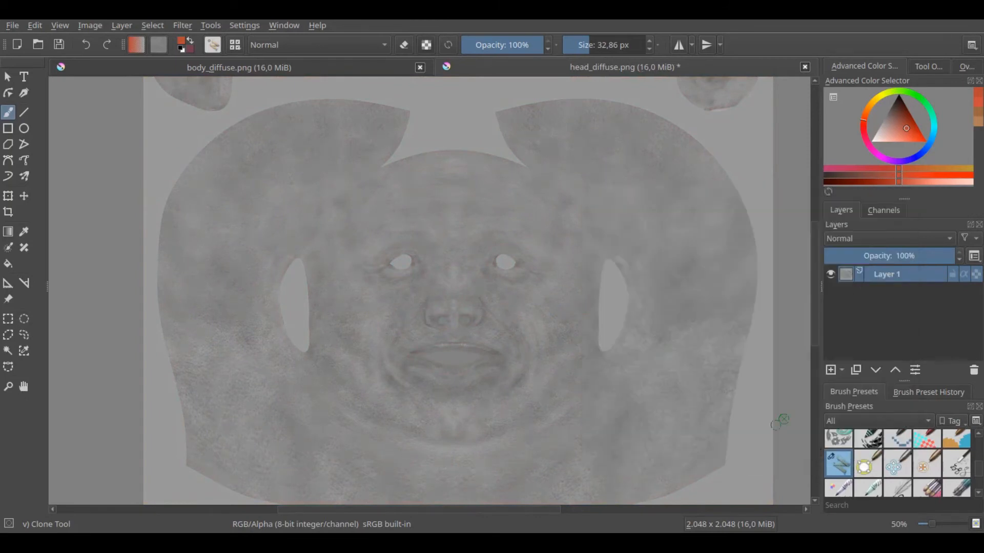
{"action": "middle_click_drag", "start_coordinate": [557, 299], "coordinate": [573, 299]}
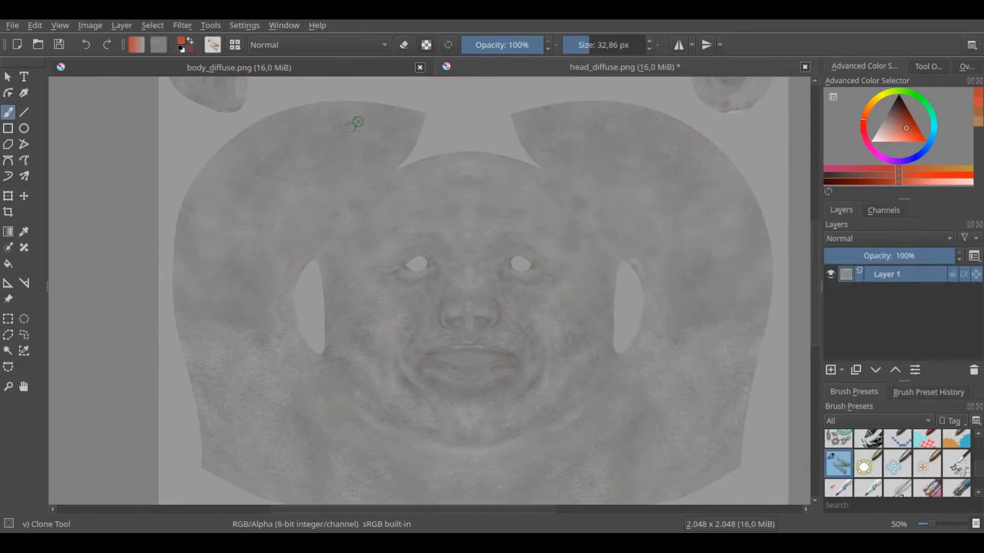
Step: Convert the flattened body texture to grayscale with a Hue/Saturation/Lightness adjustment at saturation -100
{"action": "left_click", "coordinate": [355, 68]}
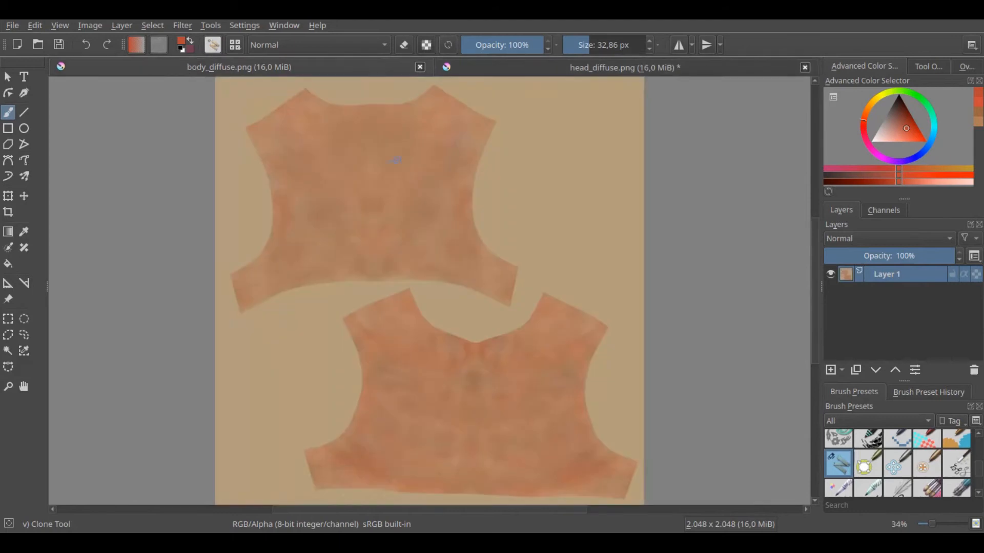
{"action": "middle_click_drag", "start_coordinate": [434, 216], "coordinate": [434, 221]}
{"action": "key", "text": "ctrl+u"}
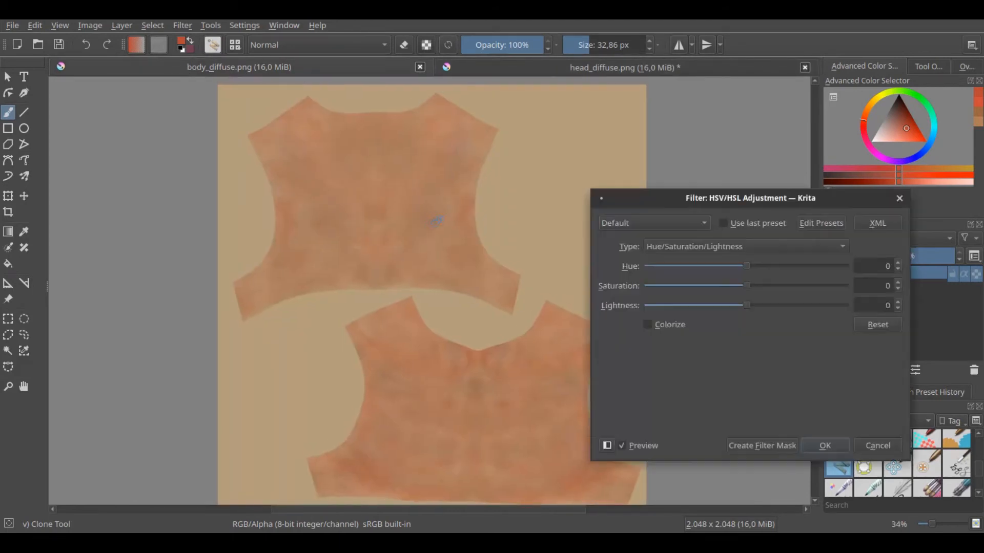
{"action": "left_click_drag", "start_coordinate": [746, 286], "coordinate": [644, 281]}
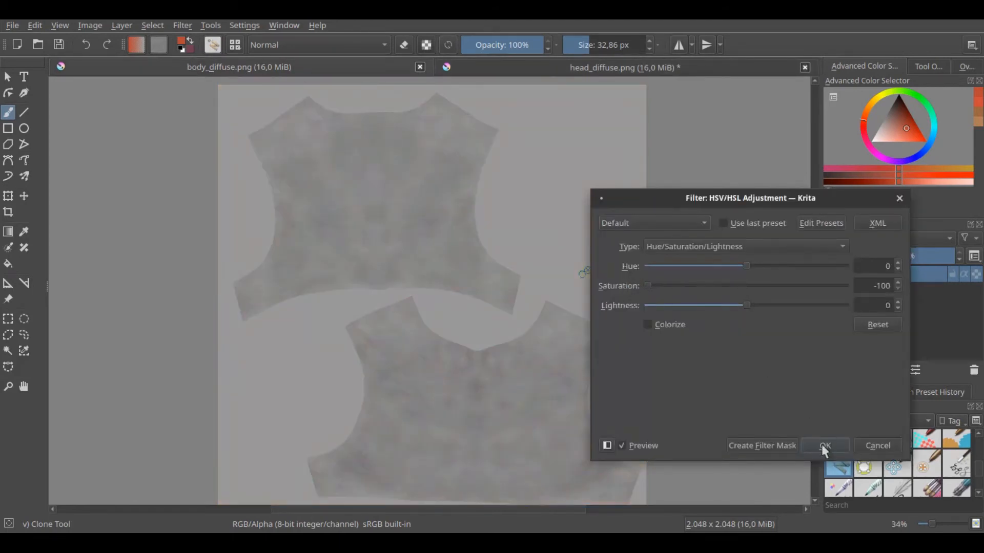
{"action": "left_click", "coordinate": [824, 446]}
Step: Start a Levels filter on the grayscale head texture and raise the black input level to 97, checking the mouth area
{"action": "left_click", "coordinate": [542, 68]}
{"action": "scroll", "coordinate": [535, 240], "scroll_direction": "up", "scroll_amount": 2}
{"action": "middle_click_drag", "start_coordinate": [535, 254], "coordinate": [579, 177]}
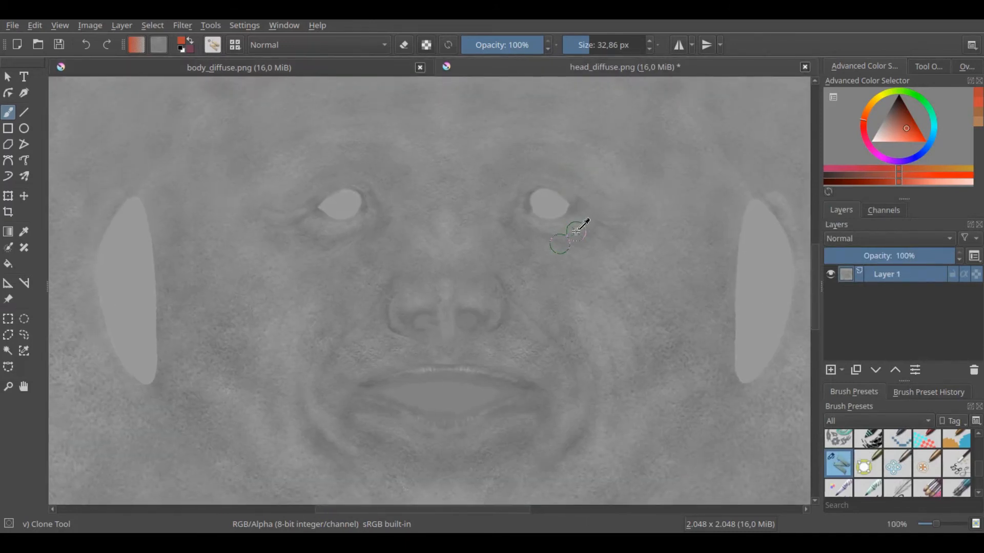
{"action": "key", "text": "ctrl+l"}
{"action": "scroll", "coordinate": [503, 296], "scroll_direction": "up", "scroll_amount": 2}
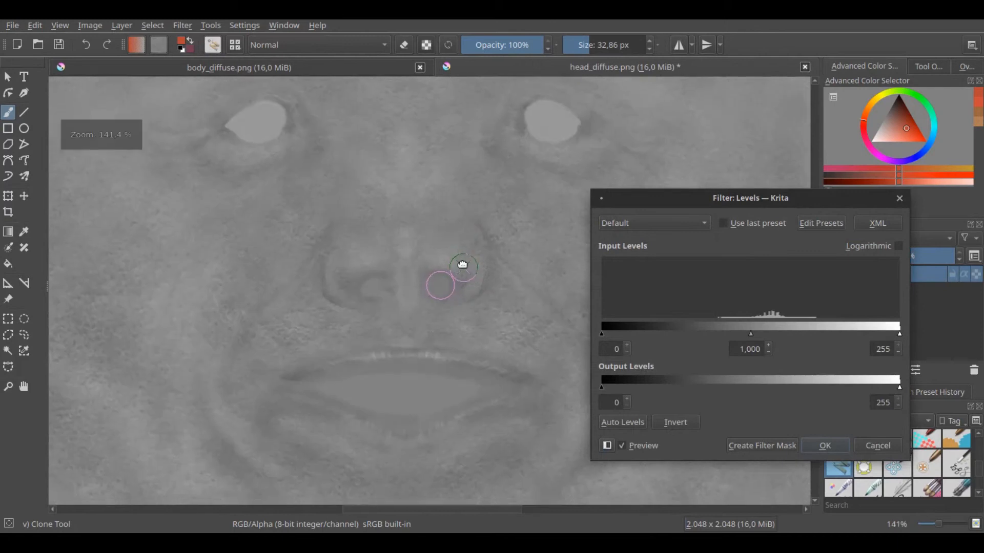
{"action": "left_click_drag", "start_coordinate": [604, 333], "coordinate": [713, 332]}
{"action": "middle_click_drag", "start_coordinate": [524, 332], "coordinate": [456, 263]}
{"action": "scroll", "coordinate": [442, 334], "scroll_direction": "up", "scroll_amount": 1}
{"action": "middle_click_drag", "start_coordinate": [462, 332], "coordinate": [485, 235]}
{"action": "middle_click_drag", "start_coordinate": [462, 301], "coordinate": [471, 264]}
{"action": "scroll", "coordinate": [474, 264], "scroll_direction": "down", "scroll_amount": 1}
{"action": "left_click", "coordinate": [714, 333]}
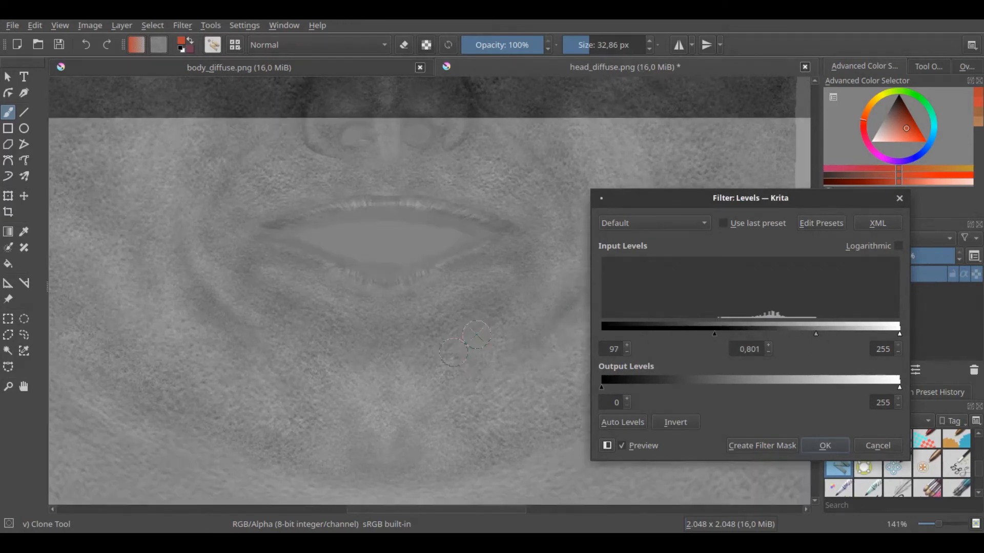
Step: Inspect the darkened nose and mouth, then reset the Levels midtone gamma to 1,000
{"action": "middle_click_drag", "start_coordinate": [445, 290], "coordinate": [421, 367]}
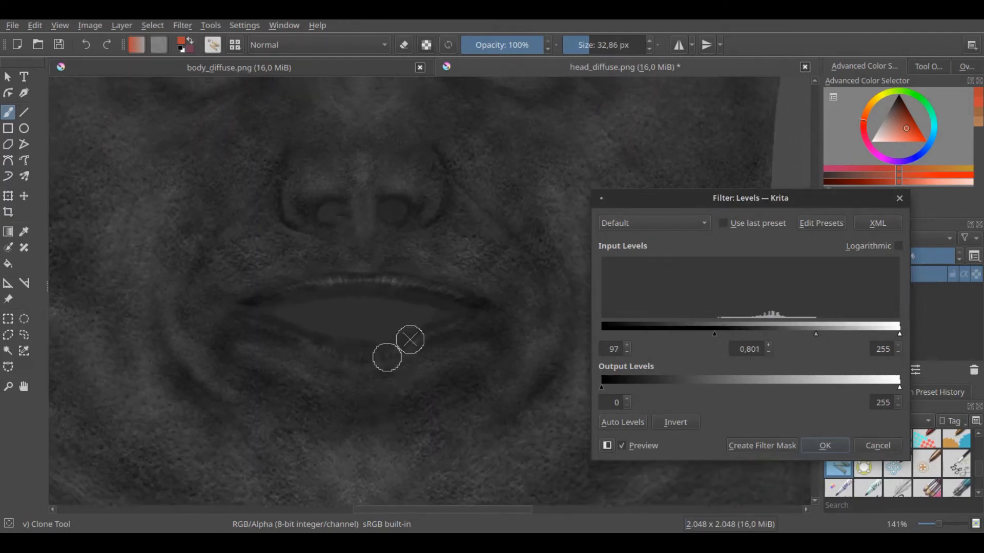
{"action": "middle_click_drag", "start_coordinate": [417, 230], "coordinate": [433, 382]}
{"action": "scroll", "coordinate": [426, 343], "scroll_direction": "up", "scroll_amount": 2}
{"action": "middle_click_drag", "start_coordinate": [425, 342], "coordinate": [457, 259]}
{"action": "scroll", "coordinate": [457, 260], "scroll_direction": "down", "scroll_amount": 2}
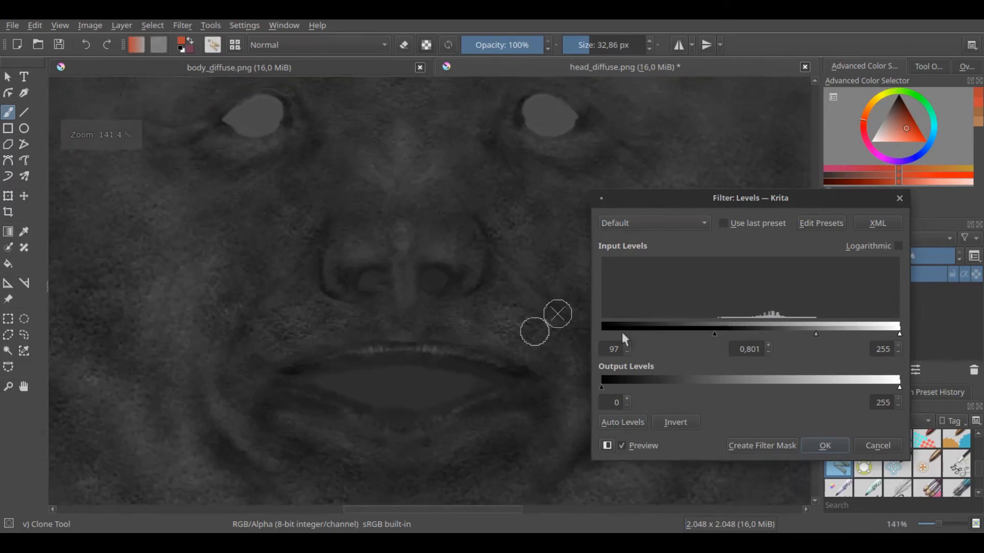
{"action": "left_click_drag", "start_coordinate": [734, 351], "coordinate": [766, 349]}
{"action": "type", "text": "1"}
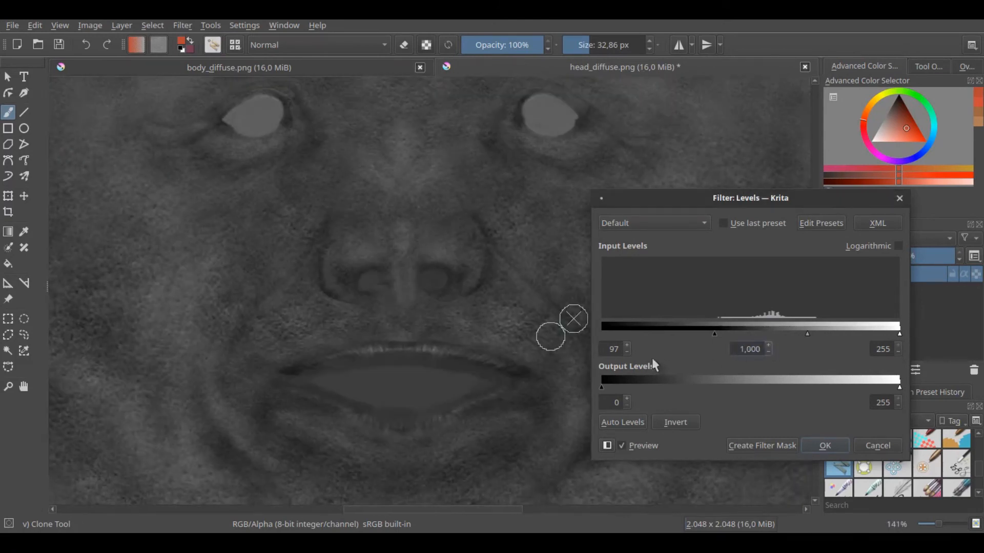
Step: Inspect the ear and face in the Levels preview and lower the black input level to 90
{"action": "middle_click_drag", "start_coordinate": [358, 343], "coordinate": [384, 208]}
{"action": "scroll", "coordinate": [241, 363], "scroll_direction": "down", "scroll_amount": 2}
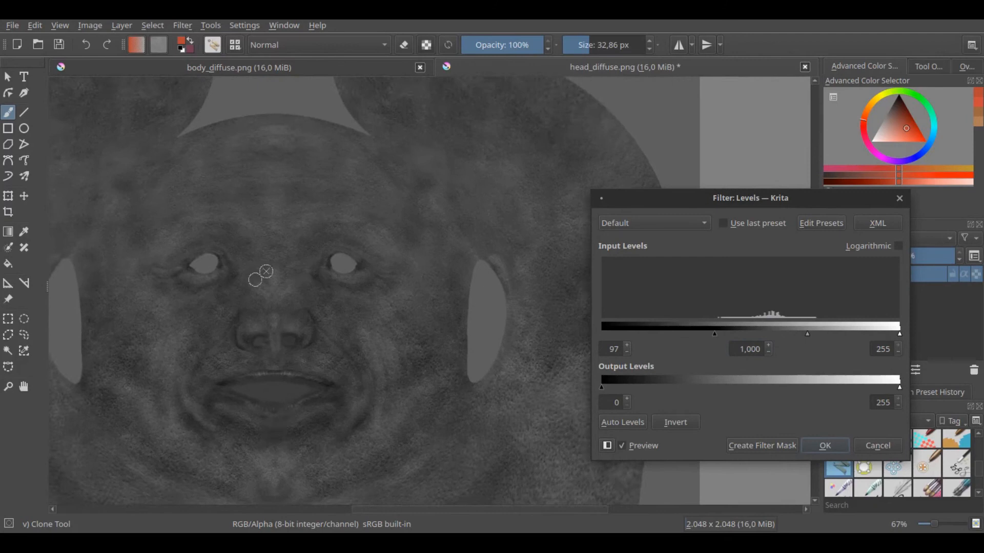
{"action": "middle_click_drag", "start_coordinate": [266, 271], "coordinate": [224, 410]}
{"action": "middle_click_drag", "start_coordinate": [576, 179], "coordinate": [420, 357]}
{"action": "scroll", "coordinate": [435, 281], "scroll_direction": "up", "scroll_amount": 3}
{"action": "scroll", "coordinate": [435, 331], "scroll_direction": "up", "scroll_amount": 1}
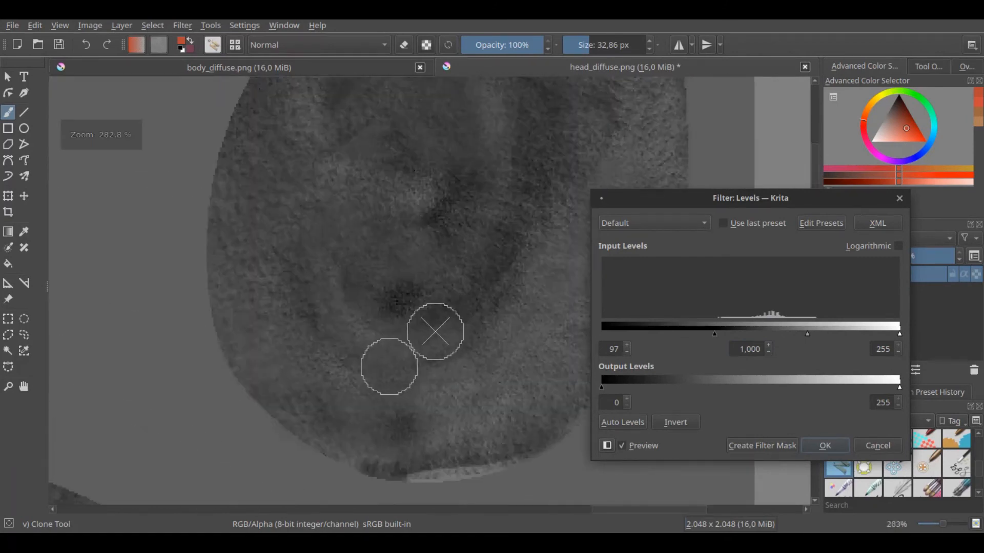
{"action": "left_click_drag", "start_coordinate": [715, 336], "coordinate": [710, 333]}
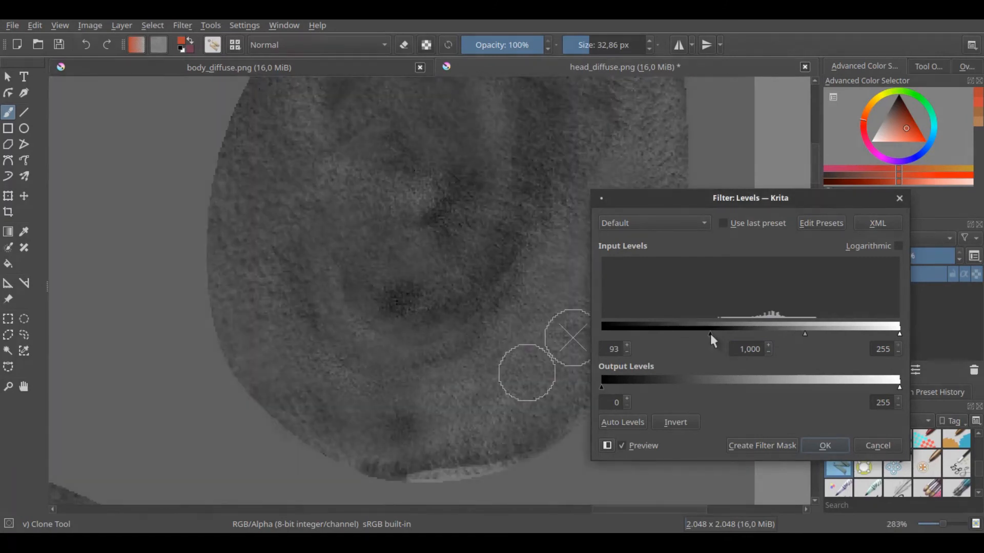
{"action": "scroll", "coordinate": [384, 330], "scroll_direction": "down", "scroll_amount": 2}
{"action": "middle_click_drag", "start_coordinate": [384, 330], "coordinate": [398, 311]}
{"action": "left_click", "coordinate": [626, 352]}
{"action": "left_click", "coordinate": [626, 352]}
{"action": "left_click", "coordinate": [626, 352]}
{"action": "middle_click_drag", "start_coordinate": [341, 445], "coordinate": [374, 317]}
{"action": "scroll", "coordinate": [374, 317], "scroll_direction": "down", "scroll_amount": 2}
{"action": "middle_click_drag", "start_coordinate": [374, 317], "coordinate": [639, 98]}
{"action": "scroll", "coordinate": [490, 290], "scroll_direction": "up", "scroll_amount": 1}
{"action": "middle_click_drag", "start_coordinate": [492, 289], "coordinate": [554, 250]}
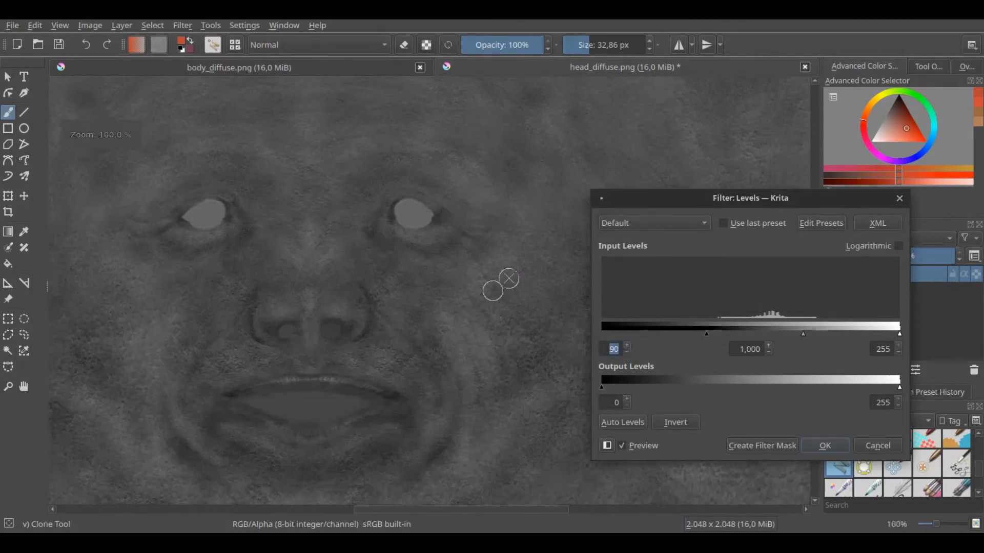
Step: Lower the white input level to brighten the head texture's light areas, then apply the Levels filter
{"action": "left_click_drag", "start_coordinate": [899, 333], "coordinate": [877, 332]}
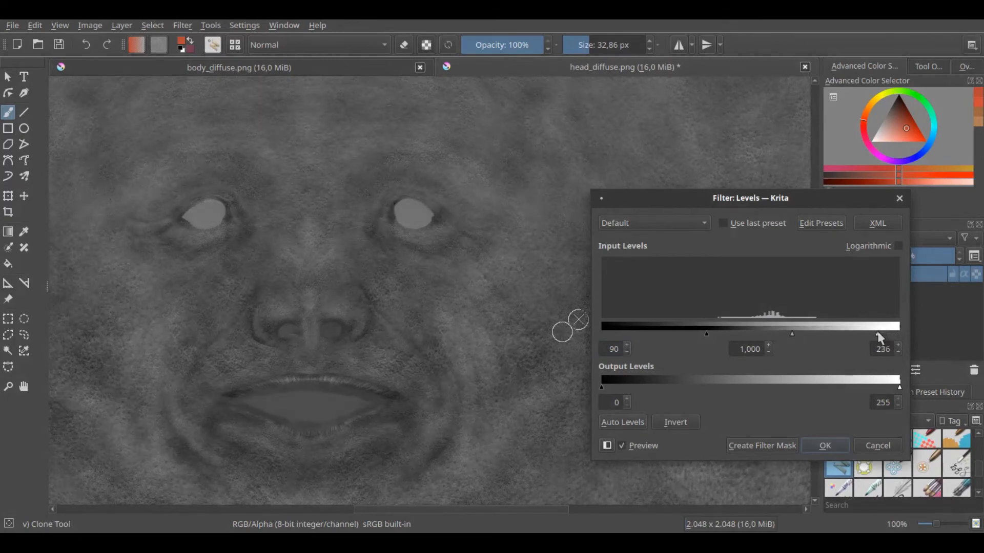
{"action": "middle_click_drag", "start_coordinate": [437, 339], "coordinate": [463, 285]}
{"action": "middle_click_drag", "start_coordinate": [463, 321], "coordinate": [501, 306]}
{"action": "left_click_drag", "start_coordinate": [877, 334], "coordinate": [857, 333]}
{"action": "scroll", "coordinate": [408, 323], "scroll_direction": "down", "scroll_amount": 2}
{"action": "middle_click_drag", "start_coordinate": [410, 329], "coordinate": [372, 409]}
{"action": "left_click", "coordinate": [898, 345]}
{"action": "middle_click_drag", "start_coordinate": [410, 340], "coordinate": [434, 355]}
{"action": "scroll", "coordinate": [443, 347], "scroll_direction": "down", "scroll_amount": 1}
{"action": "left_click", "coordinate": [825, 445]}
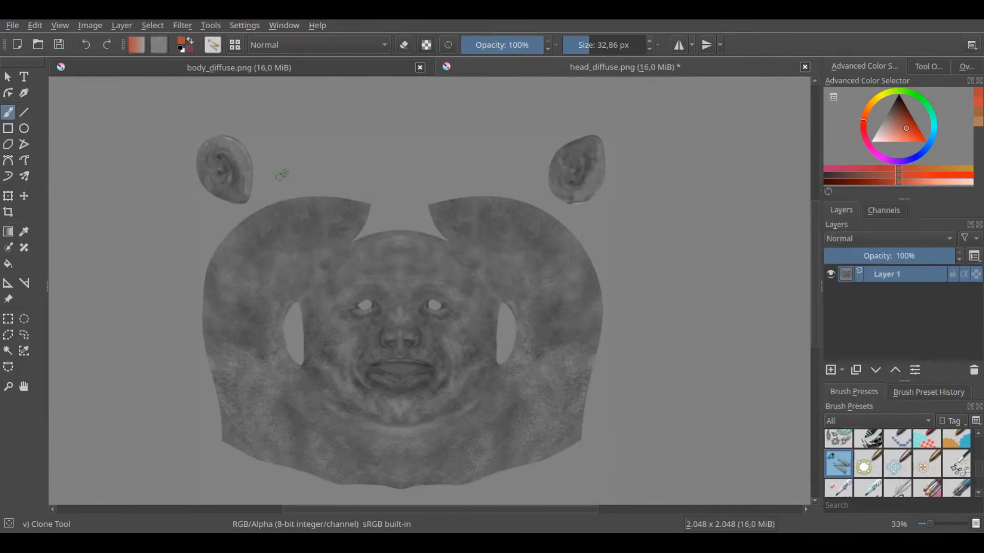
Step: Apply a Levels filter to the grayscale body texture with black input level 90 and white input level 220
{"action": "left_click", "coordinate": [261, 66]}
{"action": "key", "text": "ctrl+l"}
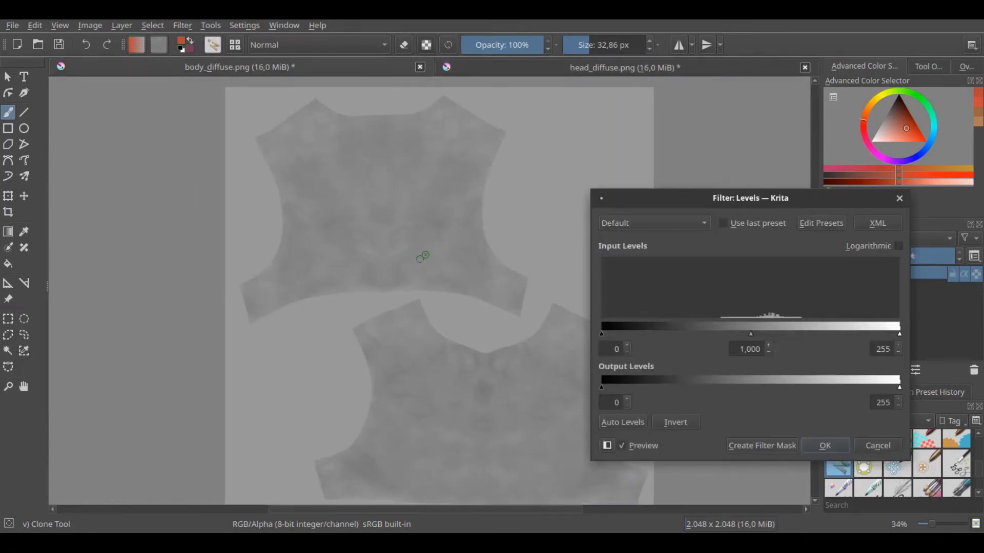
{"action": "type", "text": "90"}
{"action": "double_click", "coordinate": [877, 348]}
{"action": "type", "text": "220"}
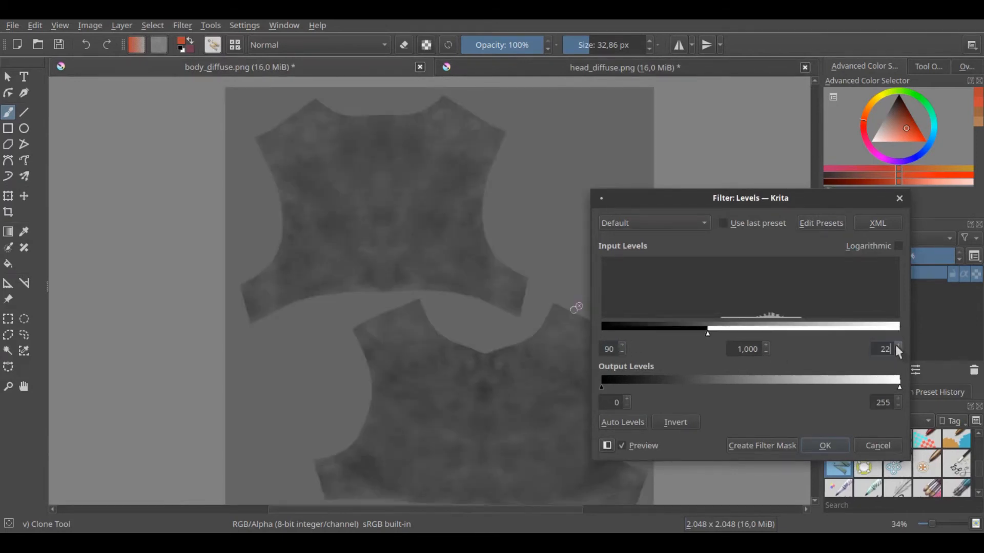
{"action": "left_click", "coordinate": [822, 445]}
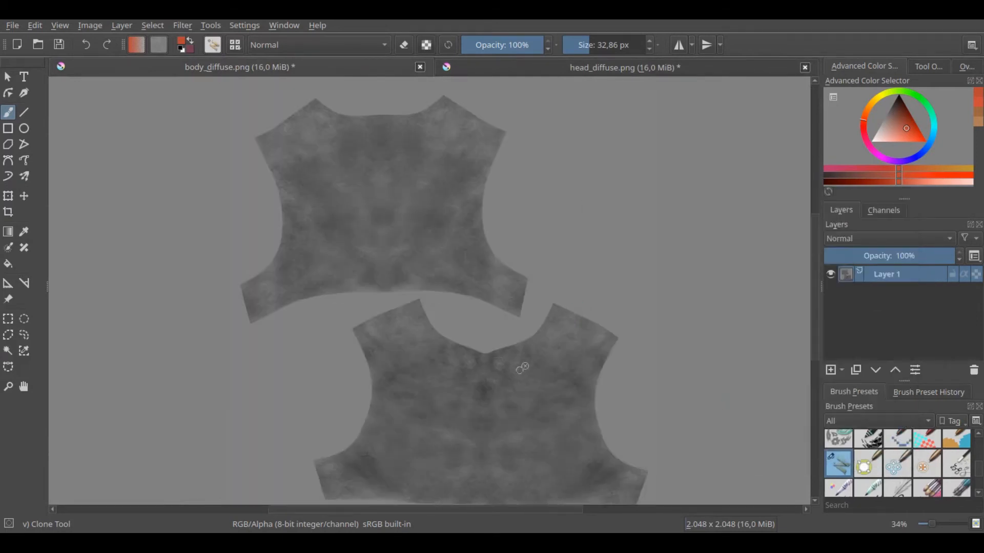
{"action": "scroll", "coordinate": [510, 341], "scroll_direction": "up", "scroll_amount": 2, "text": "ctrl"}
{"action": "scroll", "coordinate": [478, 361], "scroll_direction": "up", "scroll_amount": 3}
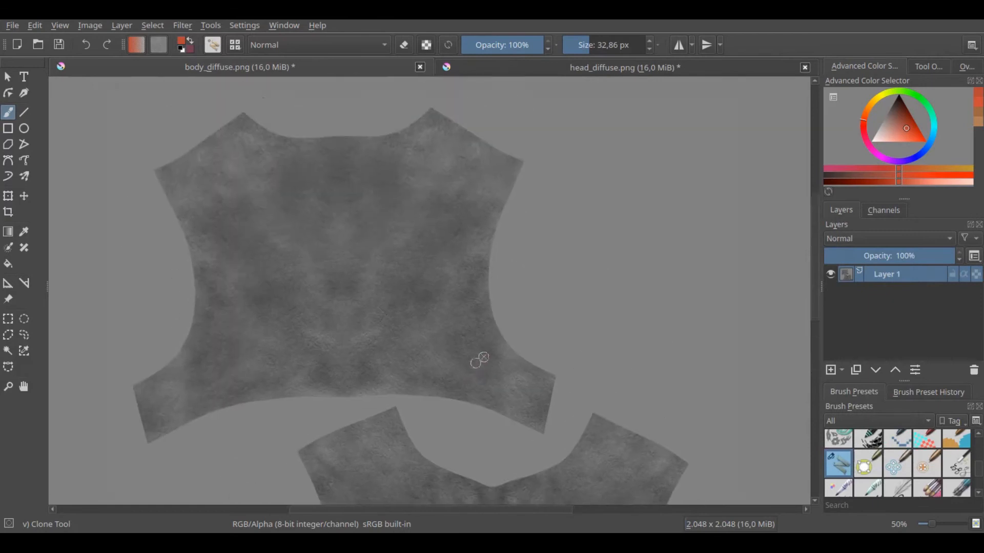
Step: Start exporting the head texture and create a folder named SpecularMap in the project's Textures directory
{"action": "left_click", "coordinate": [609, 69]}
{"action": "scroll", "coordinate": [541, 272], "scroll_direction": "up", "scroll_amount": 2}
{"action": "middle_click_drag", "start_coordinate": [540, 274], "coordinate": [586, 208]}
{"action": "middle_click_drag", "start_coordinate": [518, 228], "coordinate": [548, 230]}
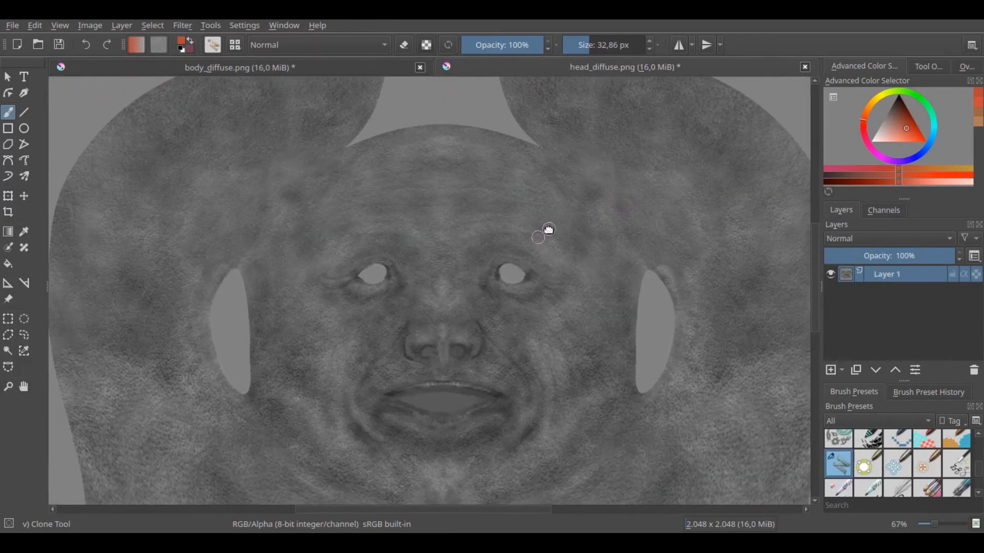
{"action": "left_click", "coordinate": [16, 29]}
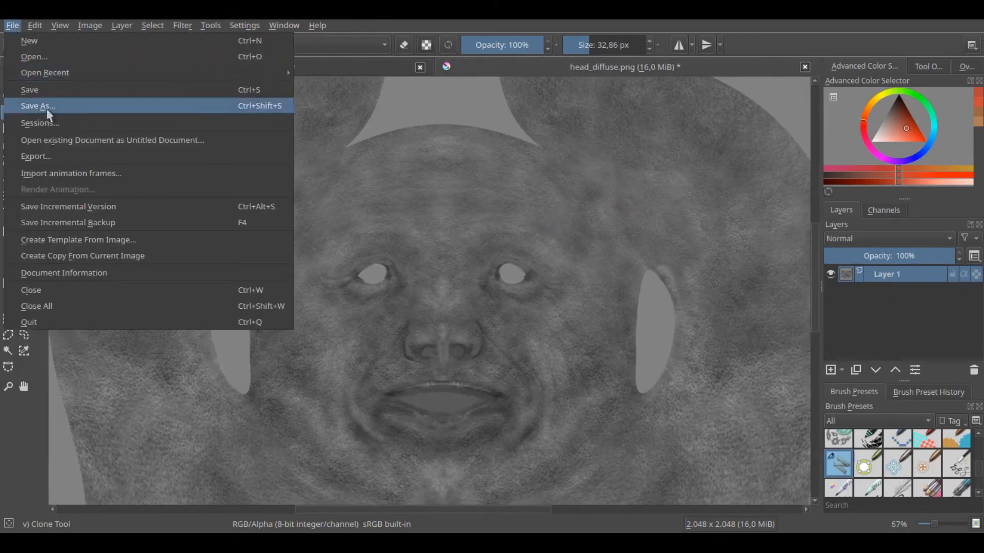
{"action": "left_click", "coordinate": [52, 151]}
{"action": "left_click", "coordinate": [509, 248]}
{"action": "key", "text": "BackSpace"}
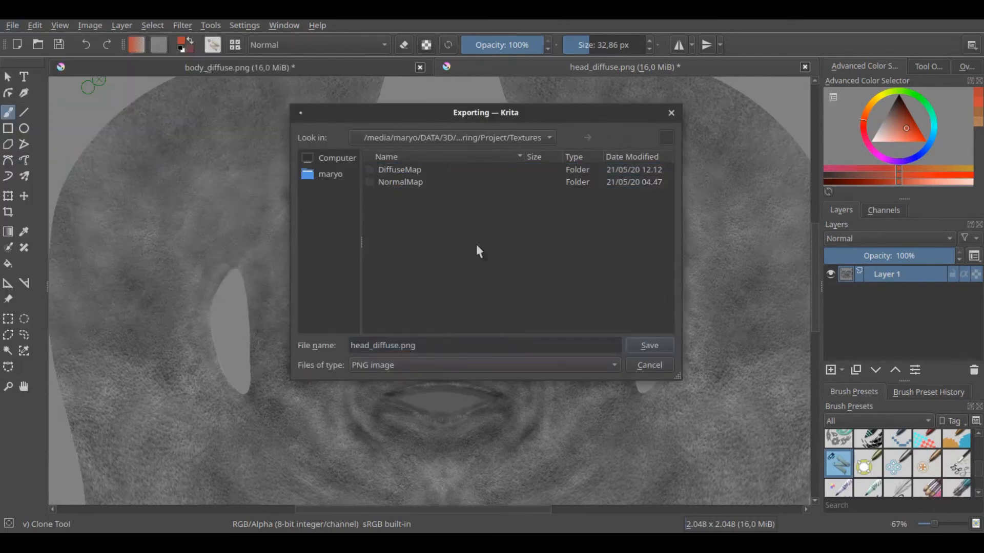
{"action": "right_click", "coordinate": [471, 245]}
{"action": "left_click", "coordinate": [484, 269]}
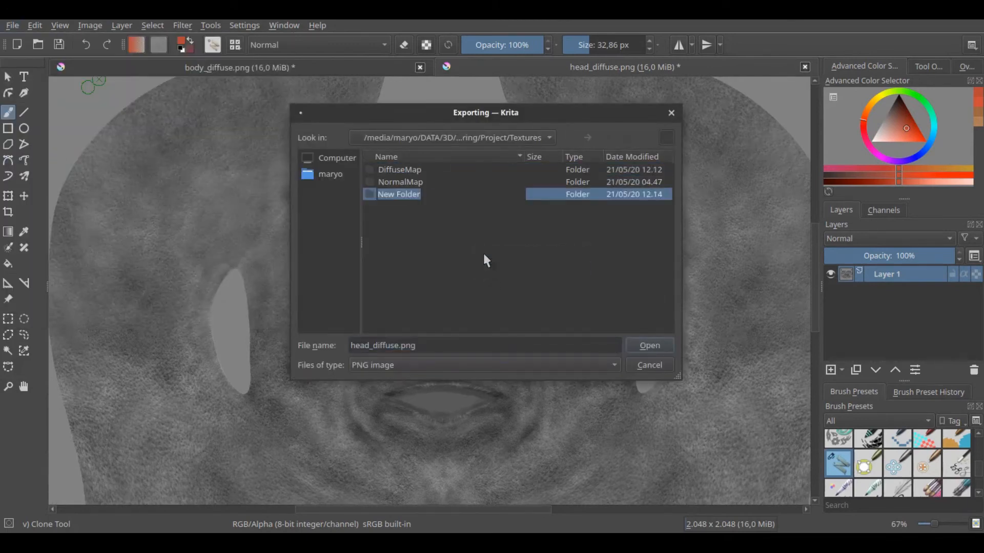
{"action": "type", "text": "SpecularMap"}
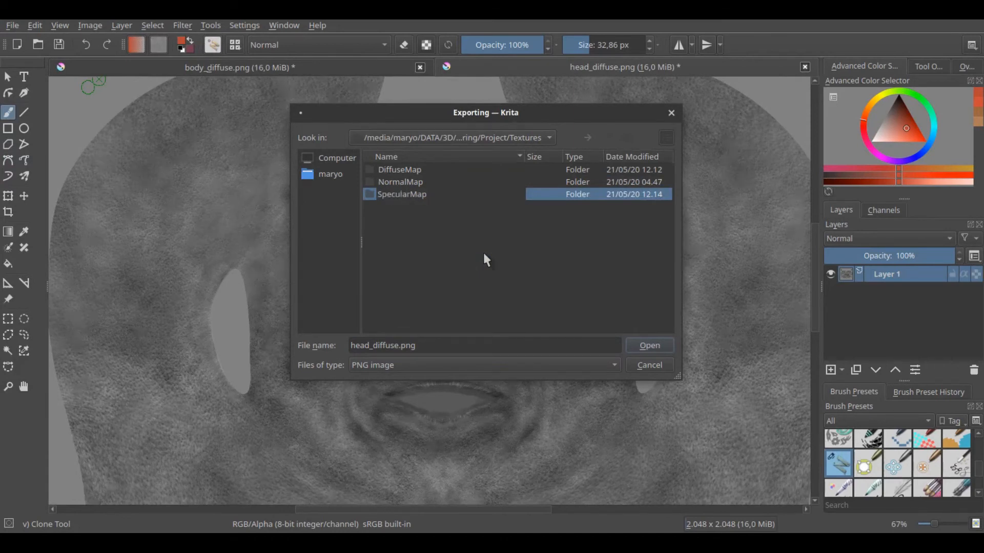
{"action": "key", "text": "Return"}
Step: Export the head texture into the SpecularMap folder as head_specular.png with the default PNG options
{"action": "key", "text": "Return"}
{"action": "left_click_drag", "start_coordinate": [373, 347], "coordinate": [386, 346]}
{"action": "key", "text": "BackSpace"}
{"action": "type", "text": "specular"}
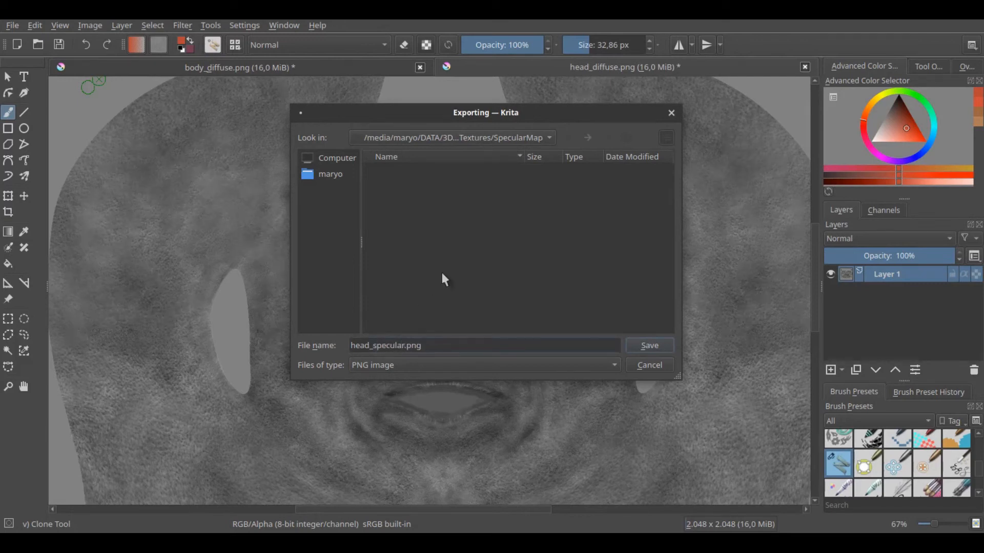
{"action": "left_click", "coordinate": [648, 345]}
{"action": "left_click", "coordinate": [577, 377]}
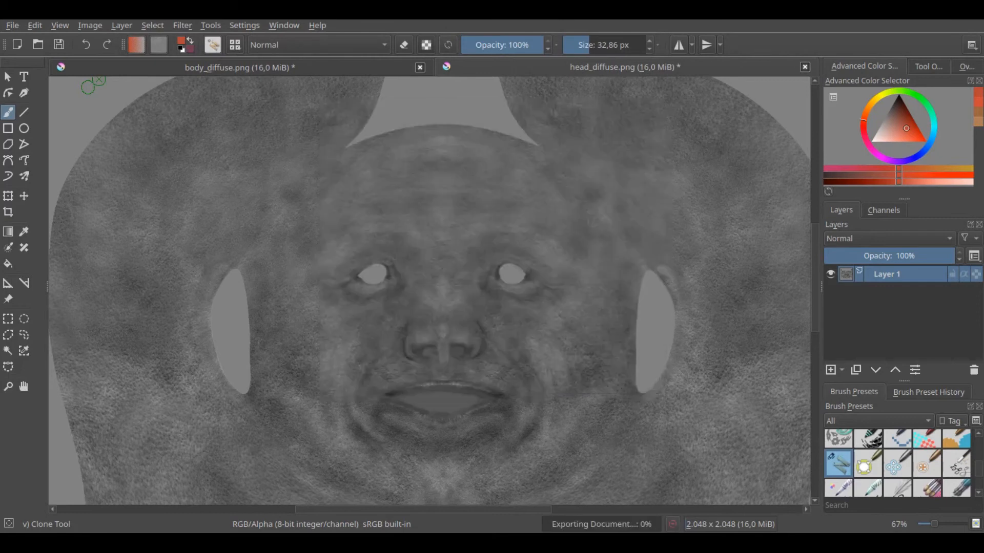
Step: Export the body texture into the SpecularMap folder as body_specular.png with the default PNG options
{"action": "left_click", "coordinate": [329, 66]}
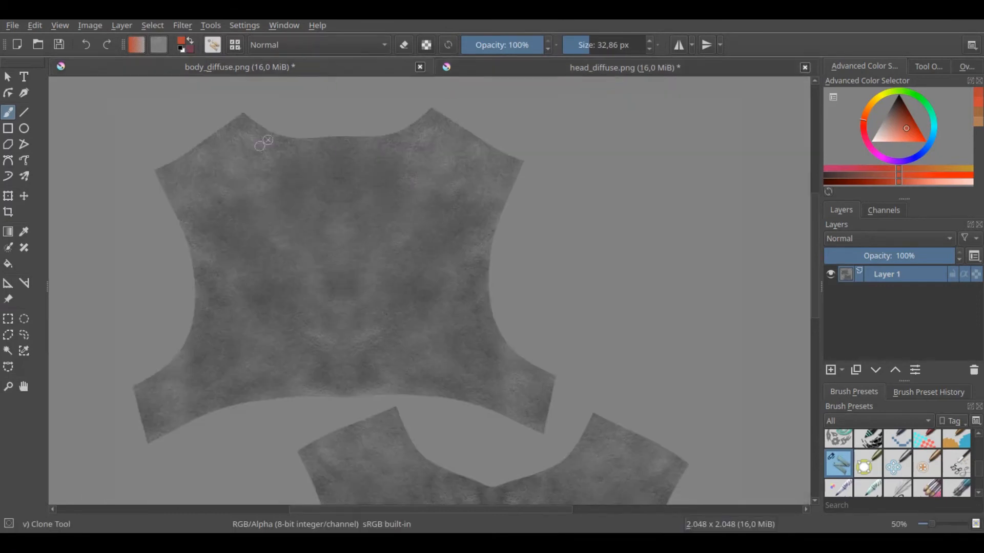
{"action": "left_click", "coordinate": [11, 25]}
{"action": "left_click", "coordinate": [57, 153]}
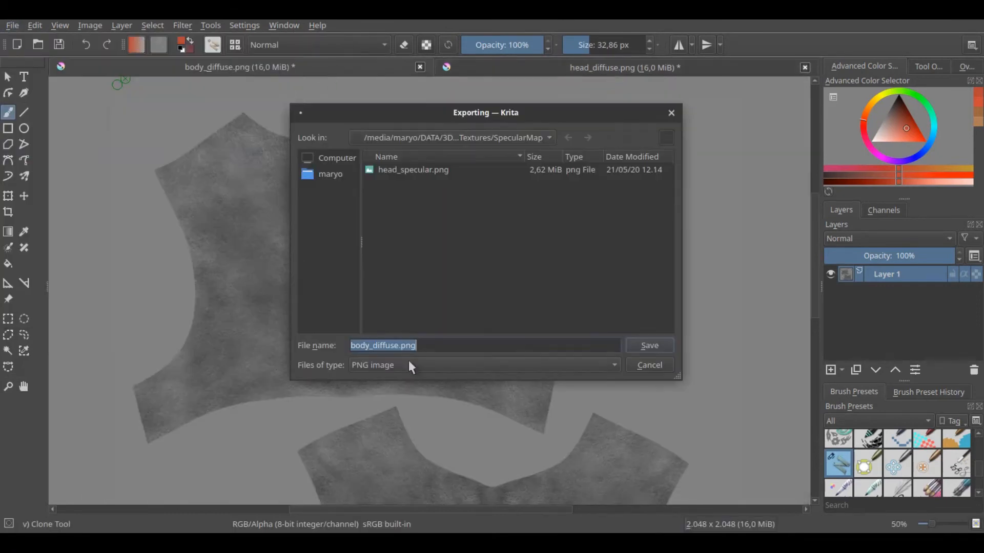
{"action": "left_click", "coordinate": [377, 347]}
{"action": "left_click_drag", "start_coordinate": [375, 347], "coordinate": [394, 346]}
{"action": "type", "text": "specular"}
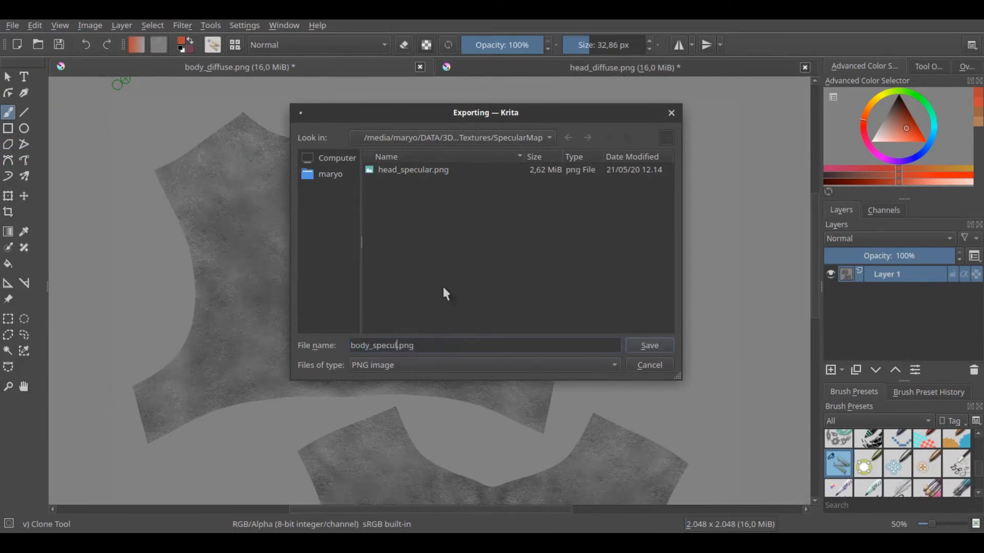
{"action": "left_click", "coordinate": [660, 347]}
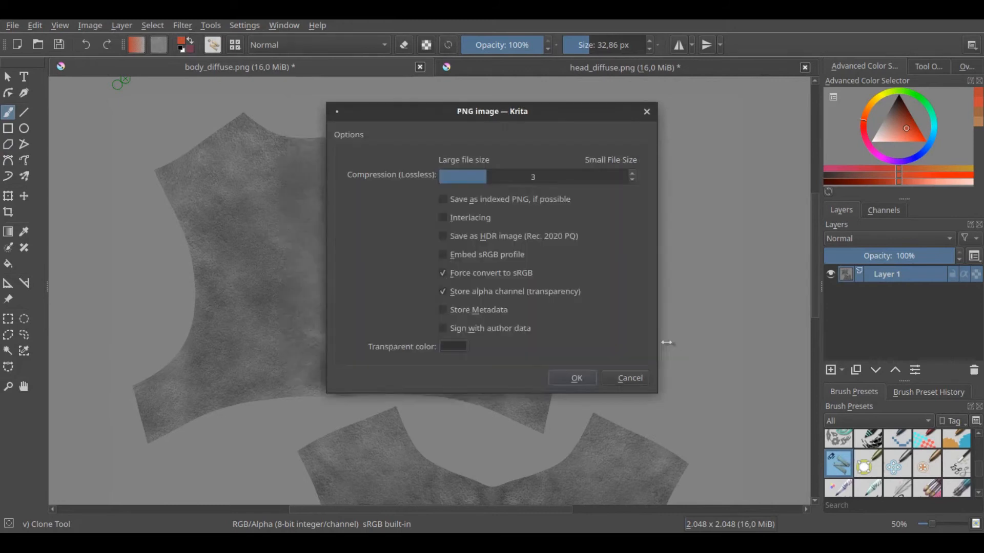
{"action": "left_click", "coordinate": [583, 374]}
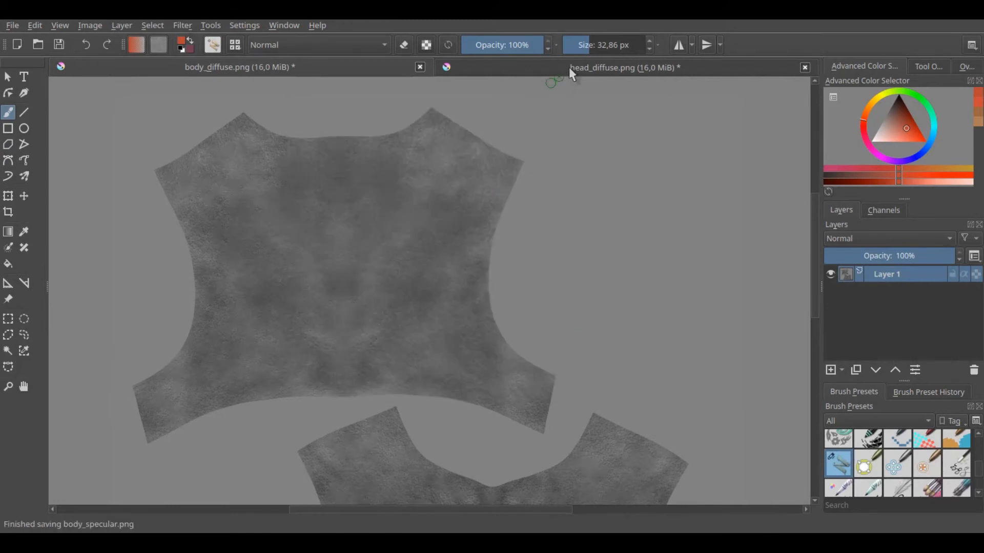
Step: Add a new layer above the head texture and set its blending mode to Overlay
{"action": "left_click", "coordinate": [569, 67]}
{"action": "middle_click_drag", "start_coordinate": [519, 236], "coordinate": [523, 224]}
{"action": "middle_click_drag", "start_coordinate": [527, 273], "coordinate": [540, 242]}
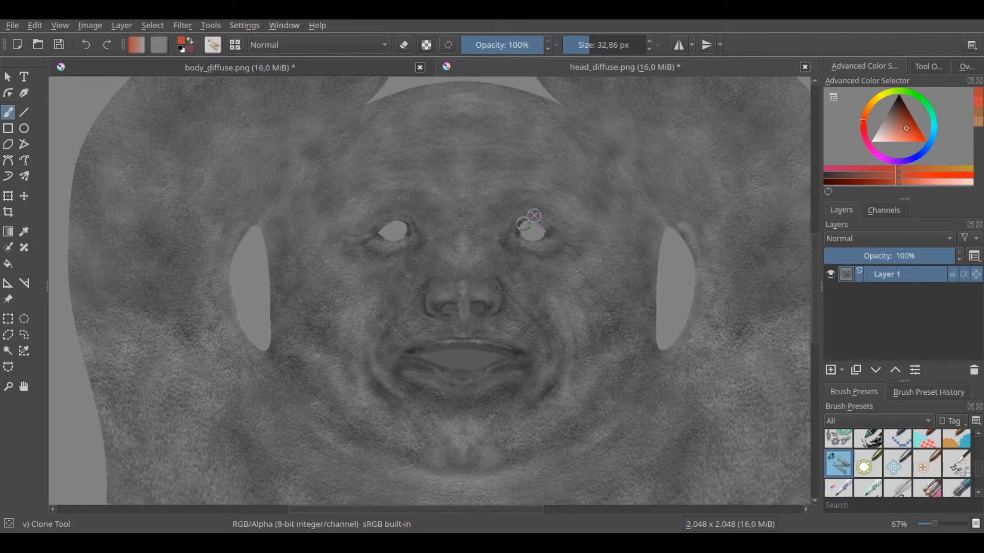
{"action": "left_click", "coordinate": [830, 371]}
{"action": "left_click", "coordinate": [857, 239]}
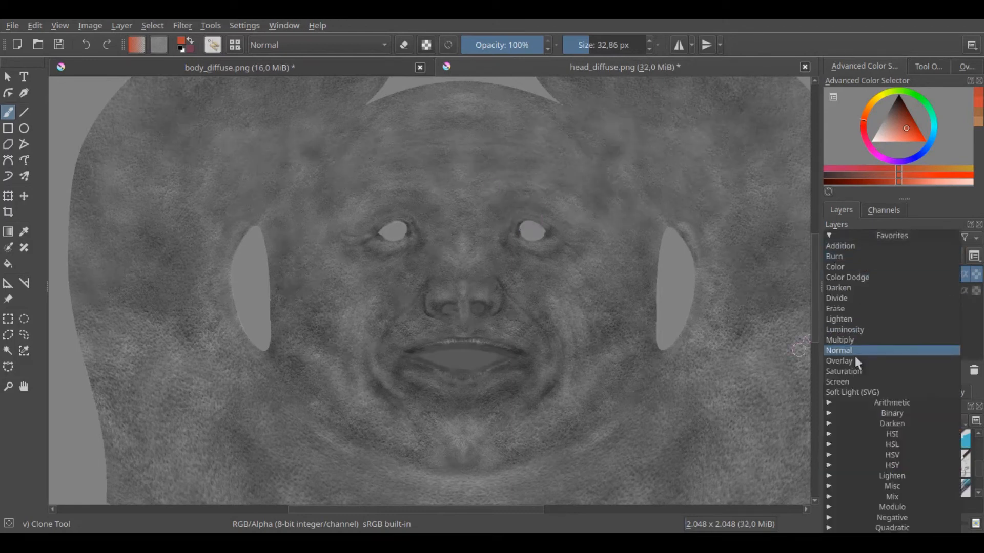
{"action": "left_click", "coordinate": [841, 361]}
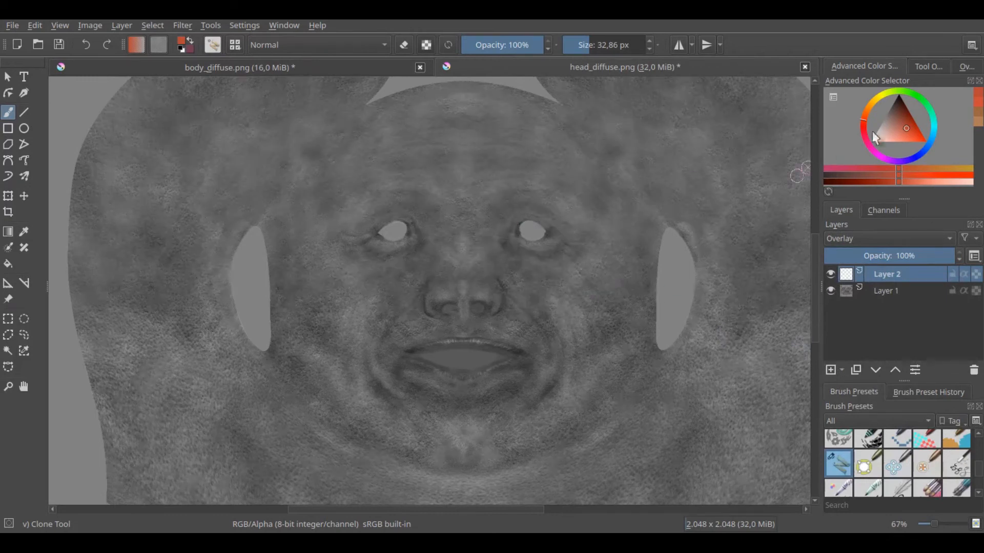
Step: Set the paint colour to white and choose the Airbrush Soft preset at about 79 px
{"action": "left_click_drag", "start_coordinate": [873, 134], "coordinate": [870, 142]}
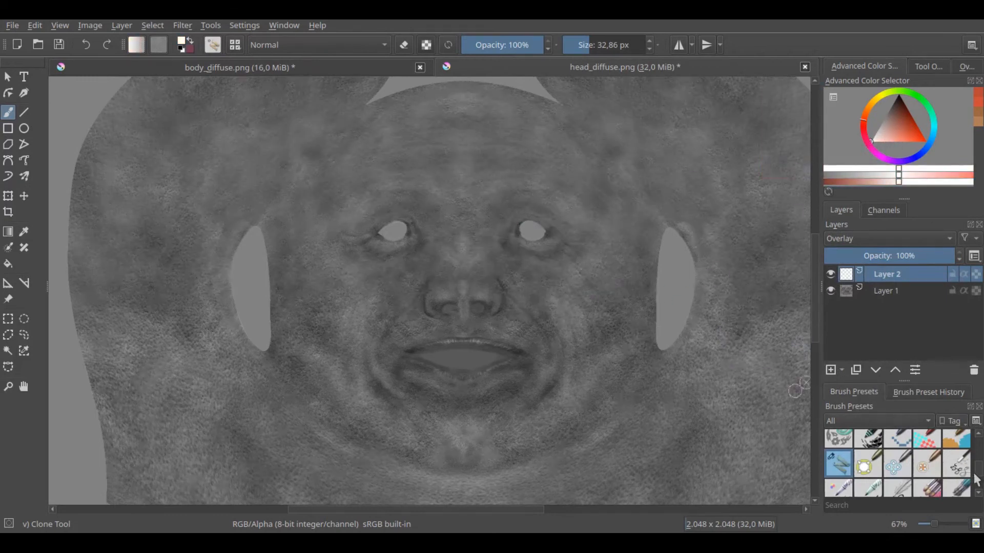
{"action": "left_click_drag", "start_coordinate": [979, 466], "coordinate": [979, 440]}
{"action": "left_click", "coordinate": [924, 444]}
{"action": "middle_click_drag", "start_coordinate": [542, 316], "coordinate": [585, 322]}
{"action": "middle_click_drag", "start_coordinate": [520, 332], "coordinate": [510, 292], "text": "ctrl"}
{"action": "left_click_drag", "start_coordinate": [512, 295], "coordinate": [538, 298], "text": "shift"}
Step: Airbrush soft white highlights onto the nose tip and nostril wings on the Overlay layer
{"action": "middle_click_drag", "start_coordinate": [540, 300], "coordinate": [536, 332]}
{"action": "middle_click_drag", "start_coordinate": [535, 331], "coordinate": [533, 310], "text": "ctrl"}
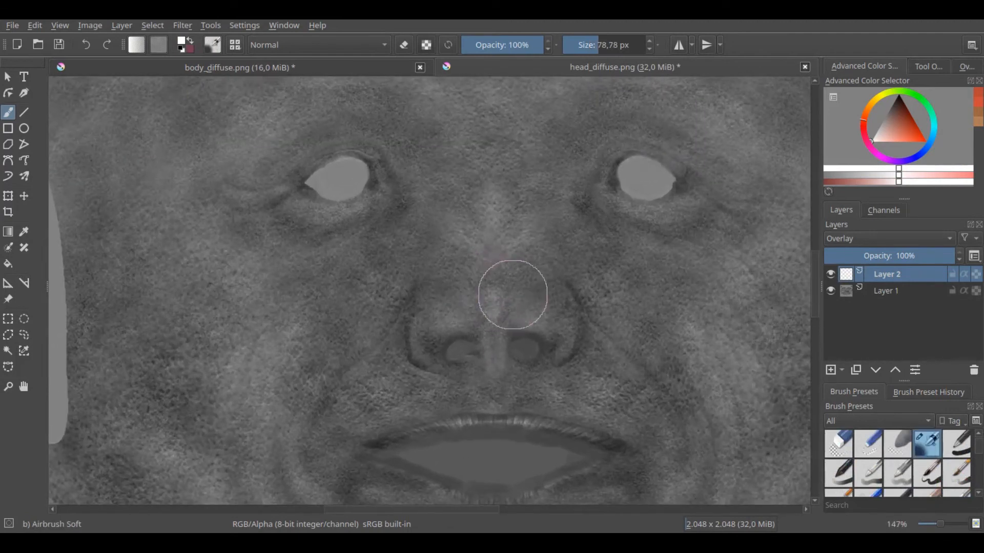
{"action": "left_click_drag", "start_coordinate": [423, 342], "coordinate": [461, 328]}
{"action": "middle_click_drag", "start_coordinate": [462, 324], "coordinate": [452, 329]}
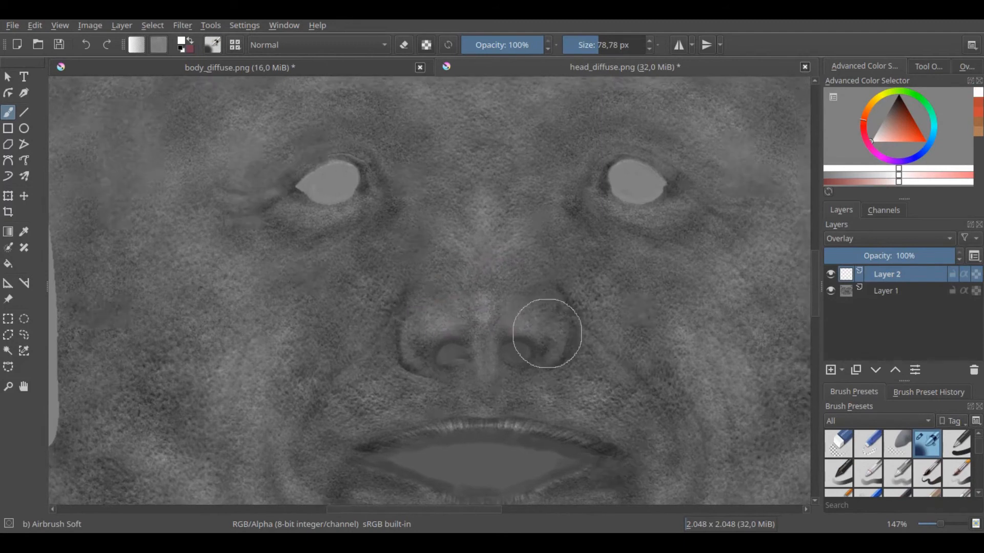
{"action": "middle_click_drag", "start_coordinate": [523, 312], "coordinate": [542, 325]}
{"action": "middle_click_drag", "start_coordinate": [498, 249], "coordinate": [510, 277]}
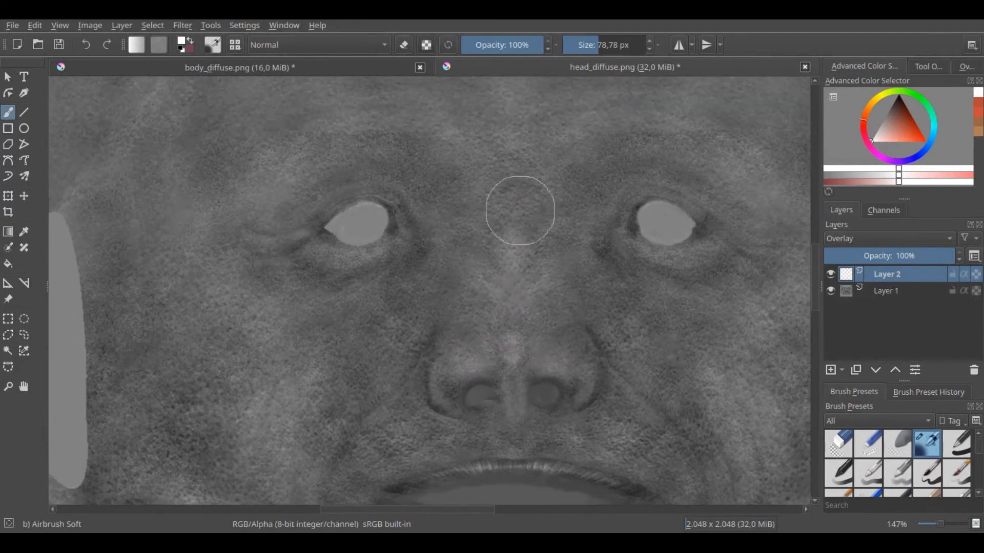
Step: Airbrush white over the nose bridge and the area between and above the eyes to brighten it
{"action": "middle_click_drag", "start_coordinate": [467, 205], "coordinate": [464, 229]}
{"action": "mouse_move", "coordinate": [477, 216]}
{"action": "left_mouse_down"}
{"action": "mouse_move", "coordinate": [481, 202]}
{"action": "mouse_move", "coordinate": [503, 238]}
{"action": "left_mouse_up"}
{"action": "middle_click_drag", "start_coordinate": [512, 230], "coordinate": [470, 252]}
{"action": "middle_click_drag", "start_coordinate": [479, 246], "coordinate": [484, 259], "text": "ctrl"}
{"action": "mouse_move", "coordinate": [650, 212]}
{"action": "left_mouse_down"}
{"action": "mouse_move", "coordinate": [569, 200]}
{"action": "mouse_move", "coordinate": [624, 199]}
{"action": "mouse_move", "coordinate": [531, 238]}
{"action": "left_mouse_up"}
{"action": "middle_click_drag", "start_coordinate": [530, 238], "coordinate": [551, 255]}
{"action": "middle_click_drag", "start_coordinate": [396, 238], "coordinate": [437, 244]}
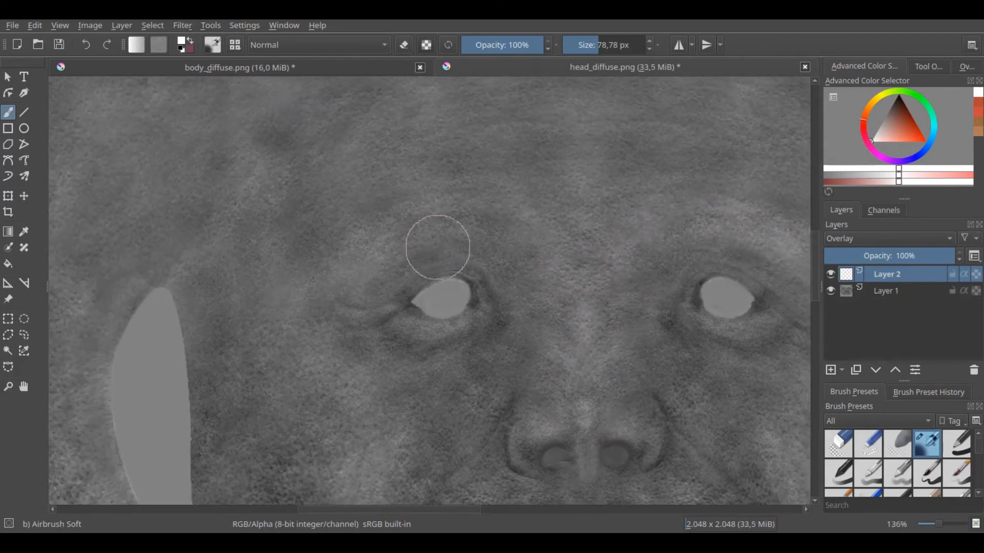
Step: Reduce the airbrush to about 48 px and brighten the eyelids and corners around both eyes
{"action": "middle_click_drag", "start_coordinate": [685, 314], "coordinate": [502, 276]}
{"action": "middle_click_drag", "start_coordinate": [525, 283], "coordinate": [611, 237], "text": "ctrl"}
{"action": "left_click_drag", "start_coordinate": [609, 295], "coordinate": [565, 295], "text": "shift"}
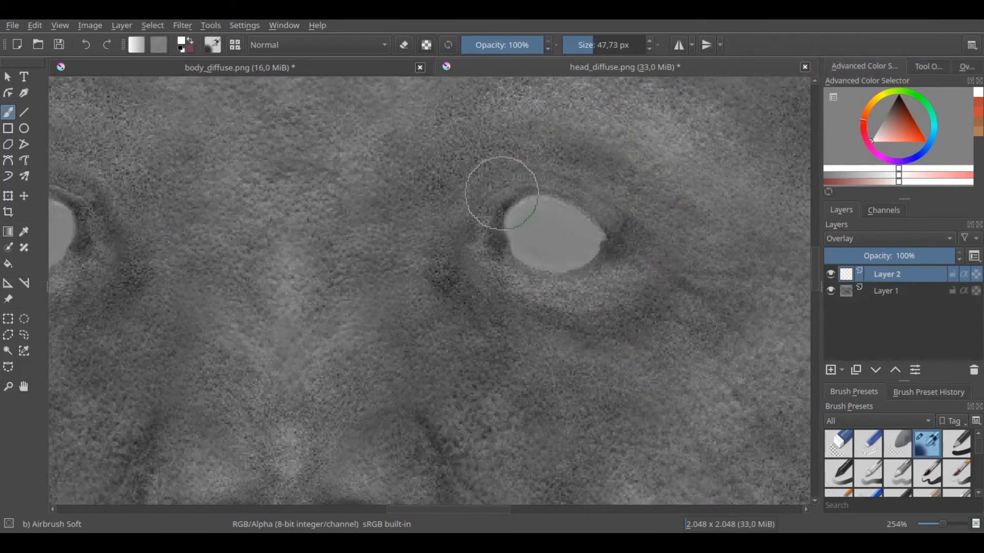
{"action": "left_click_drag", "start_coordinate": [635, 257], "coordinate": [617, 242]}
{"action": "middle_click_drag", "start_coordinate": [617, 242], "coordinate": [653, 246]}
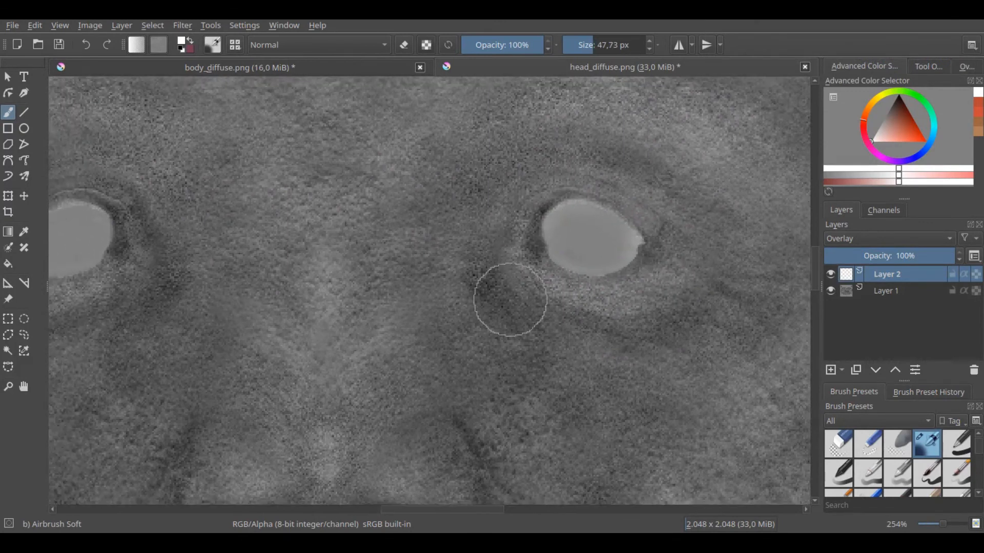
{"action": "middle_click_drag", "start_coordinate": [635, 199], "coordinate": [668, 208]}
{"action": "scroll", "coordinate": [417, 318], "scroll_direction": "up", "scroll_amount": 2, "text": "ctrl"}
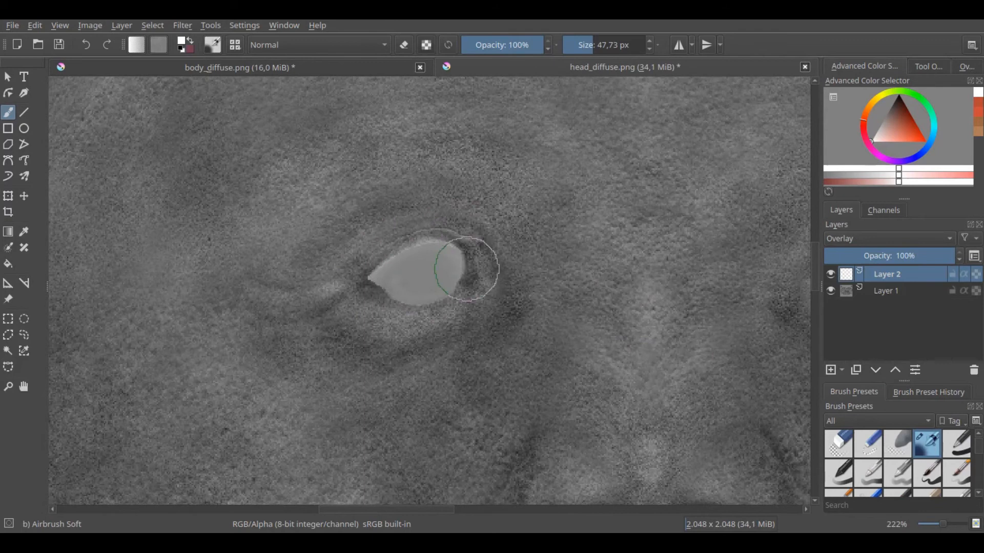
Step: Airbrush white highlights along the lips, mainly on the lower lip
{"action": "scroll", "coordinate": [487, 248], "scroll_direction": "down", "scroll_amount": 3, "text": "ctrl"}
{"action": "scroll", "coordinate": [559, 266], "scroll_direction": "up", "scroll_amount": 2, "text": "ctrl"}
{"action": "scroll", "coordinate": [559, 267], "scroll_direction": "up", "scroll_amount": 2, "text": "ctrl"}
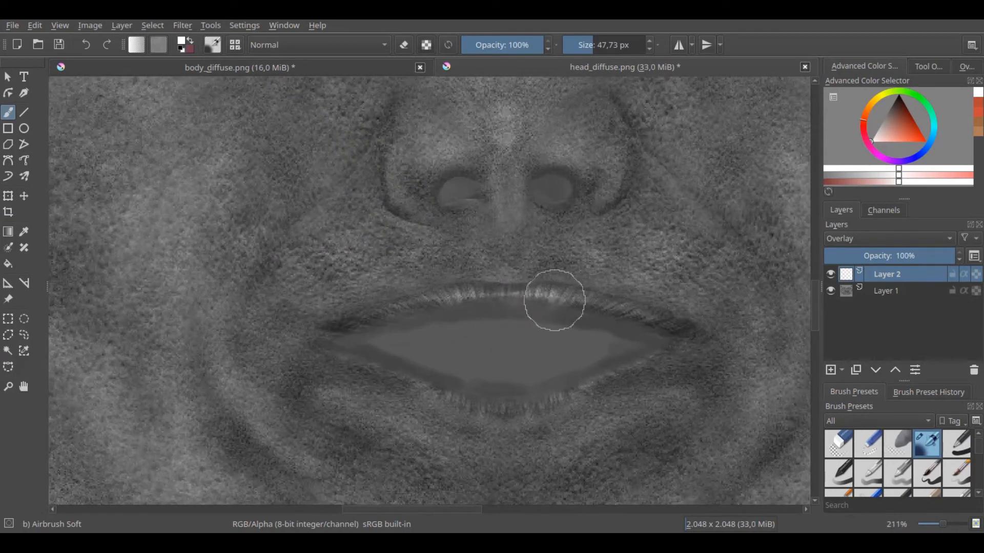
{"action": "left_click_drag", "start_coordinate": [494, 401], "coordinate": [474, 405]}
{"action": "middle_click_drag", "start_coordinate": [453, 390], "coordinate": [490, 393]}
{"action": "mouse_move", "coordinate": [491, 393]}
{"action": "left_mouse_down"}
{"action": "mouse_move", "coordinate": [391, 358]}
{"action": "mouse_move", "coordinate": [388, 334]}
{"action": "left_mouse_up"}
Step: Enlarge the airbrush and brighten the brow and forehead of the face with broad white strokes
{"action": "mouse_move", "coordinate": [615, 319]}
{"action": "middle_mouse_down"}
{"action": "mouse_move", "coordinate": [581, 318]}
{"action": "mouse_move", "coordinate": [570, 364]}
{"action": "mouse_move", "coordinate": [549, 325]}
{"action": "middle_mouse_up"}
{"action": "mouse_move", "coordinate": [553, 351]}
{"action": "left_mouse_down", "text": "shift"}
{"action": "mouse_move", "coordinate": [593, 351]}
{"action": "mouse_move", "coordinate": [547, 351]}
{"action": "left_mouse_up", "text": "shift"}
{"action": "scroll", "coordinate": [559, 253], "scroll_direction": "up", "scroll_amount": 5}
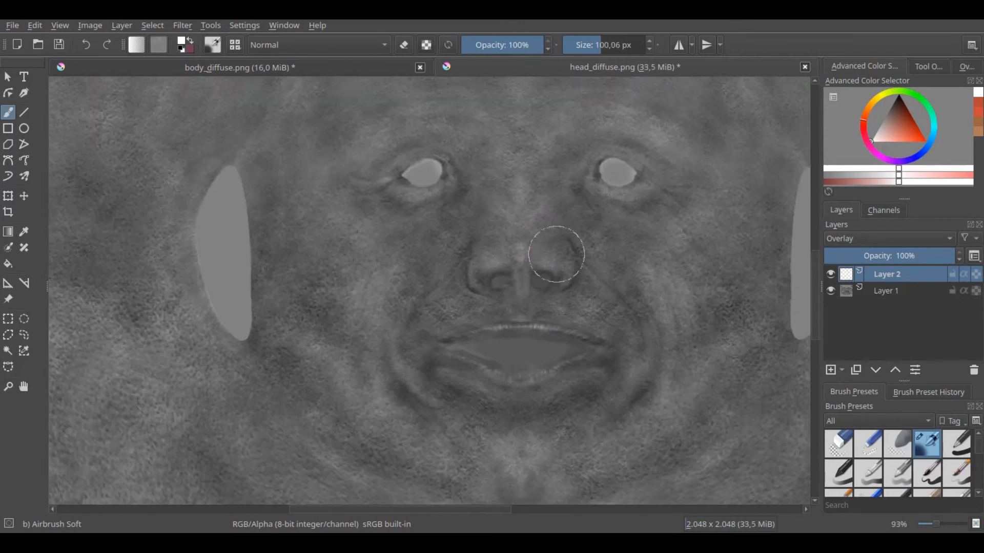
{"action": "middle_click_drag", "start_coordinate": [577, 253], "coordinate": [538, 262]}
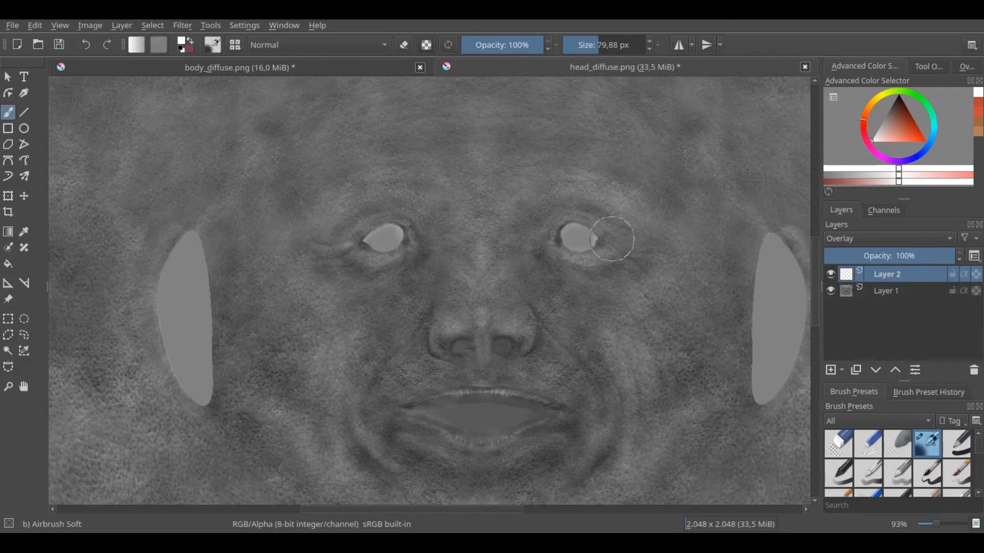
{"action": "middle_click_drag", "start_coordinate": [551, 226], "coordinate": [612, 240]}
{"action": "mouse_move", "coordinate": [498, 252]}
{"action": "middle_mouse_down"}
{"action": "mouse_move", "coordinate": [472, 261]}
{"action": "mouse_move", "coordinate": [521, 284]}
{"action": "middle_mouse_up"}
{"action": "left_click_drag", "start_coordinate": [581, 253], "coordinate": [630, 254], "text": "shift"}
{"action": "middle_click_drag", "start_coordinate": [570, 241], "coordinate": [570, 265]}
{"action": "left_click_drag", "start_coordinate": [455, 195], "coordinate": [535, 234]}
Step: Set the airbrush to about 107 px and brighten the skin beside and around both eyes
{"action": "middle_click_drag", "start_coordinate": [572, 294], "coordinate": [528, 231]}
{"action": "mouse_move", "coordinate": [572, 287]}
{"action": "left_mouse_down", "text": "shift"}
{"action": "mouse_move", "coordinate": [552, 288]}
{"action": "mouse_move", "coordinate": [522, 259]}
{"action": "left_mouse_up", "text": "shift"}
{"action": "middle_click_drag", "start_coordinate": [506, 263], "coordinate": [567, 274]}
{"action": "mouse_move", "coordinate": [413, 278]}
{"action": "left_mouse_down"}
{"action": "mouse_move", "coordinate": [426, 279]}
{"action": "mouse_move", "coordinate": [402, 246]}
{"action": "left_mouse_up"}
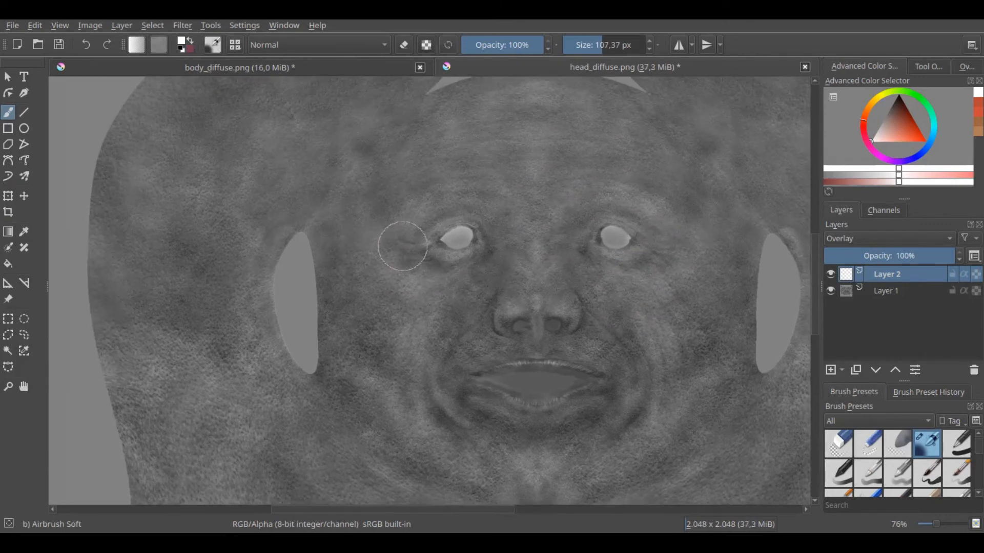
{"action": "middle_click_drag", "start_coordinate": [391, 244], "coordinate": [373, 262]}
{"action": "left_click_drag", "start_coordinate": [587, 221], "coordinate": [615, 222]}
{"action": "middle_click_drag", "start_coordinate": [437, 228], "coordinate": [463, 222]}
Step: Enlarge the airbrush to about 145 px and softly brighten the chin and neck areas
{"action": "middle_click_drag", "start_coordinate": [514, 285], "coordinate": [500, 205]}
{"action": "scroll", "coordinate": [543, 340], "scroll_direction": "down", "scroll_amount": 3}
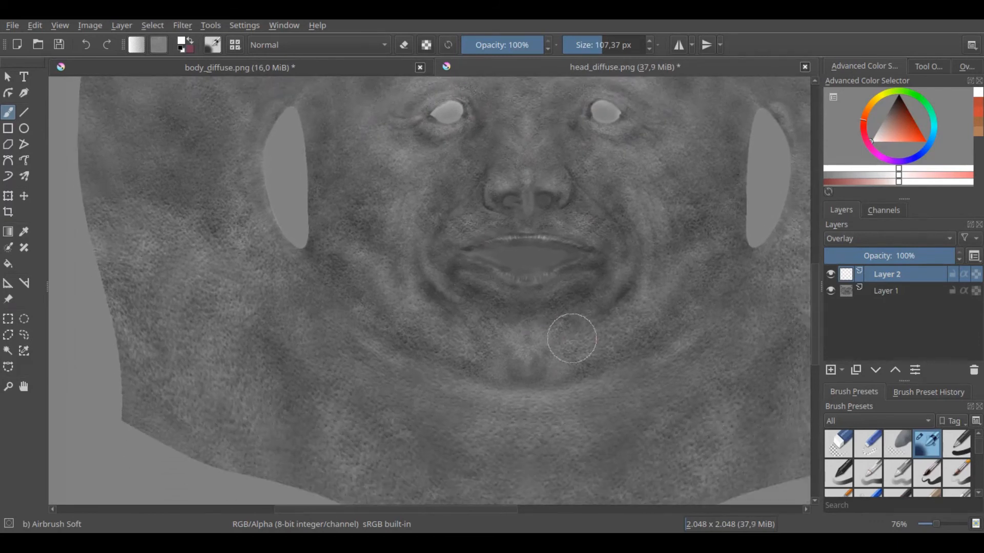
{"action": "middle_click_drag", "start_coordinate": [663, 315], "coordinate": [617, 325]}
{"action": "left_click_drag", "start_coordinate": [617, 325], "coordinate": [635, 324], "text": "shift"}
{"action": "middle_click_drag", "start_coordinate": [336, 301], "coordinate": [349, 305]}
{"action": "scroll", "coordinate": [379, 302], "scroll_direction": "down", "scroll_amount": 2}
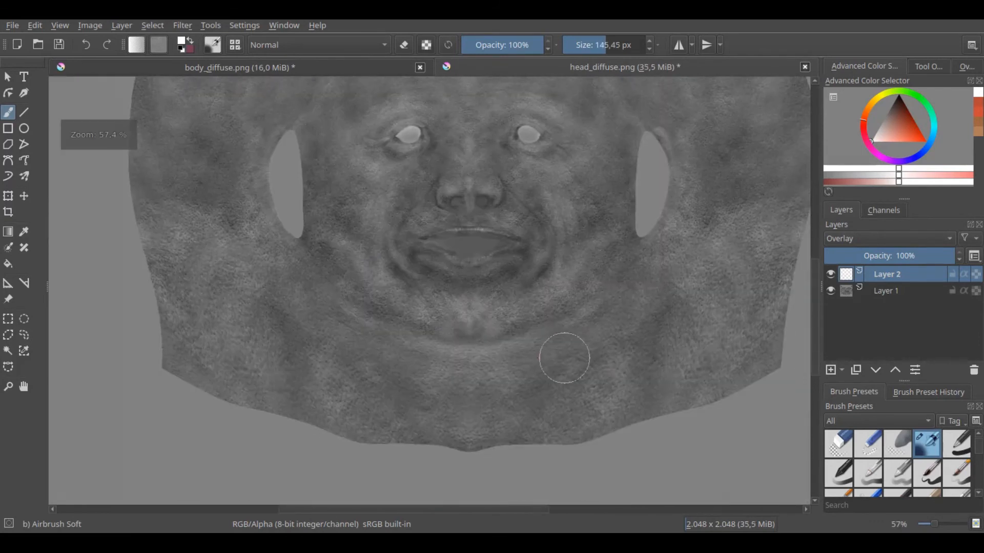
{"action": "middle_click_drag", "start_coordinate": [344, 361], "coordinate": [388, 358]}
Step: Reduce the airbrush to about 99 px and brush white highlights over both ears
{"action": "mouse_move", "coordinate": [483, 253]}
{"action": "middle_mouse_down"}
{"action": "mouse_move", "coordinate": [446, 336]}
{"action": "mouse_move", "coordinate": [308, 532]}
{"action": "middle_mouse_up"}
{"action": "scroll", "coordinate": [633, 184], "scroll_direction": "up", "scroll_amount": 3}
{"action": "left_click_drag", "start_coordinate": [644, 218], "coordinate": [620, 217], "text": "shift"}
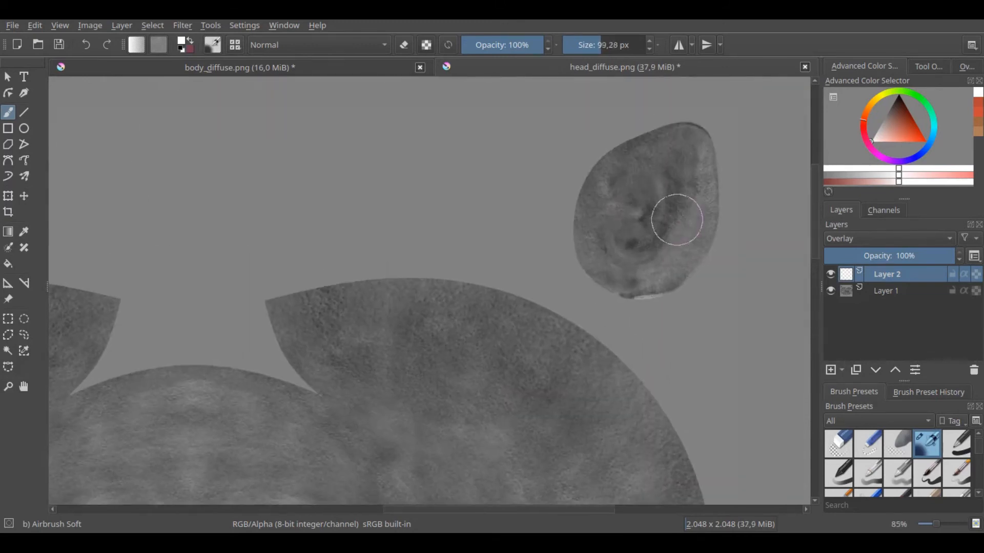
{"action": "left_click_drag", "start_coordinate": [679, 218], "coordinate": [617, 207]}
{"action": "middle_click_drag", "start_coordinate": [454, 243], "coordinate": [800, 272]}
{"action": "middle_click_drag", "start_coordinate": [205, 230], "coordinate": [537, 246]}
{"action": "left_click_drag", "start_coordinate": [421, 237], "coordinate": [385, 210]}
Step: Enlarge the airbrush to about 135 px and brush soft white highlights over both cheeks of the face
{"action": "mouse_move", "coordinate": [460, 295]}
{"action": "middle_mouse_down"}
{"action": "mouse_move", "coordinate": [421, 237]}
{"action": "mouse_move", "coordinate": [408, 159]}
{"action": "middle_mouse_up"}
{"action": "scroll", "coordinate": [407, 159], "scroll_direction": "down", "scroll_amount": 3}
{"action": "scroll", "coordinate": [571, 287], "scroll_direction": "up", "scroll_amount": 2}
{"action": "left_click_drag", "start_coordinate": [606, 260], "coordinate": [612, 260], "text": "shift"}
{"action": "middle_click_drag", "start_coordinate": [612, 260], "coordinate": [613, 283]}
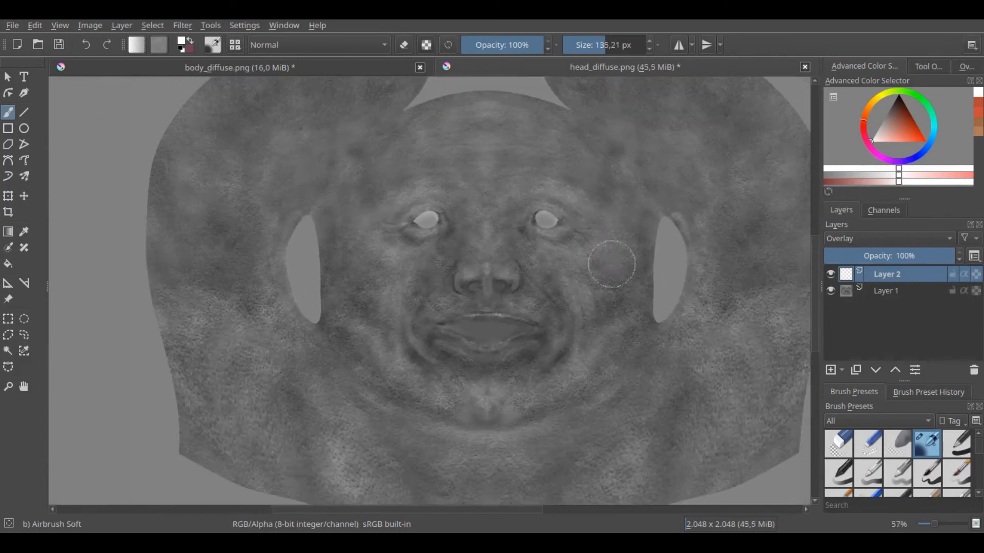
{"action": "left_click_drag", "start_coordinate": [617, 266], "coordinate": [591, 276]}
{"action": "middle_click_drag", "start_coordinate": [371, 277], "coordinate": [417, 286]}
{"action": "left_click_drag", "start_coordinate": [417, 285], "coordinate": [440, 295]}
{"action": "middle_click_drag", "start_coordinate": [440, 295], "coordinate": [441, 269]}
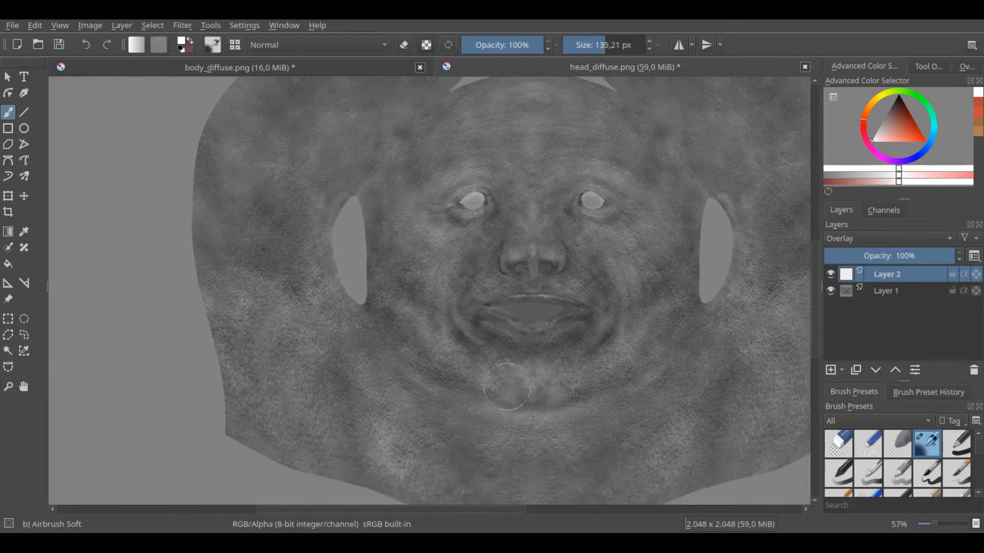
Step: Examine the brightened face up close around the chin, mouth and nose, reducing the airbrush to about 124 px
{"action": "middle_click_drag", "start_coordinate": [485, 379], "coordinate": [494, 380]}
{"action": "middle_click_drag", "start_coordinate": [573, 307], "coordinate": [574, 366], "text": "ctrl"}
{"action": "left_click_drag", "start_coordinate": [584, 349], "coordinate": [581, 349], "text": "shift"}
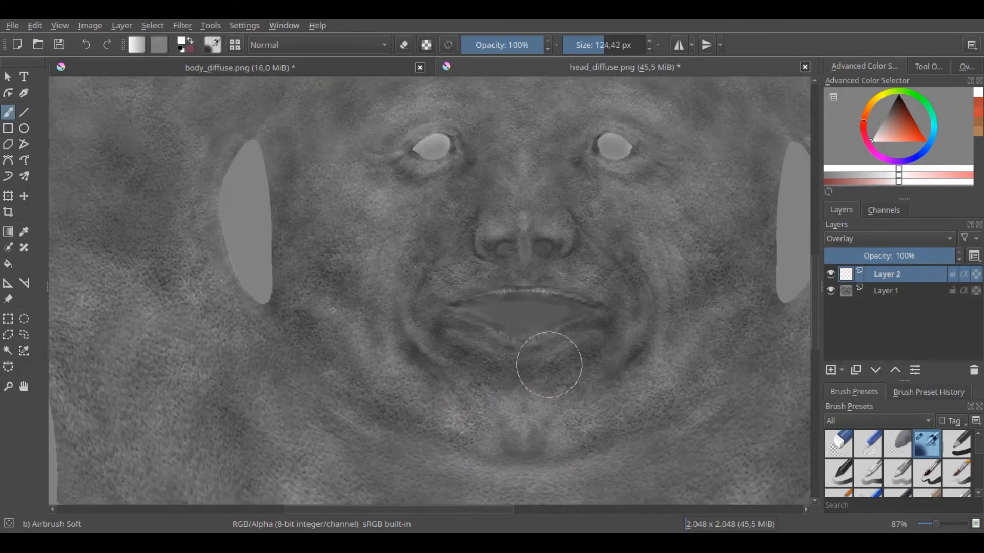
{"action": "middle_click_drag", "start_coordinate": [466, 366], "coordinate": [470, 389]}
{"action": "middle_click_drag", "start_coordinate": [478, 235], "coordinate": [481, 268]}
{"action": "middle_click_drag", "start_coordinate": [513, 238], "coordinate": [554, 320], "text": "ctrl"}
{"action": "middle_click_drag", "start_coordinate": [357, 96], "coordinate": [363, 133]}
Step: Switch to the body map and examine its front and back torso pieces while adjusting the airbrush to about 200 px
{"action": "left_click", "coordinate": [285, 67]}
{"action": "middle_click_drag", "start_coordinate": [499, 204], "coordinate": [484, 87]}
{"action": "middle_click_drag", "start_coordinate": [554, 328], "coordinate": [553, 294], "text": "ctrl"}
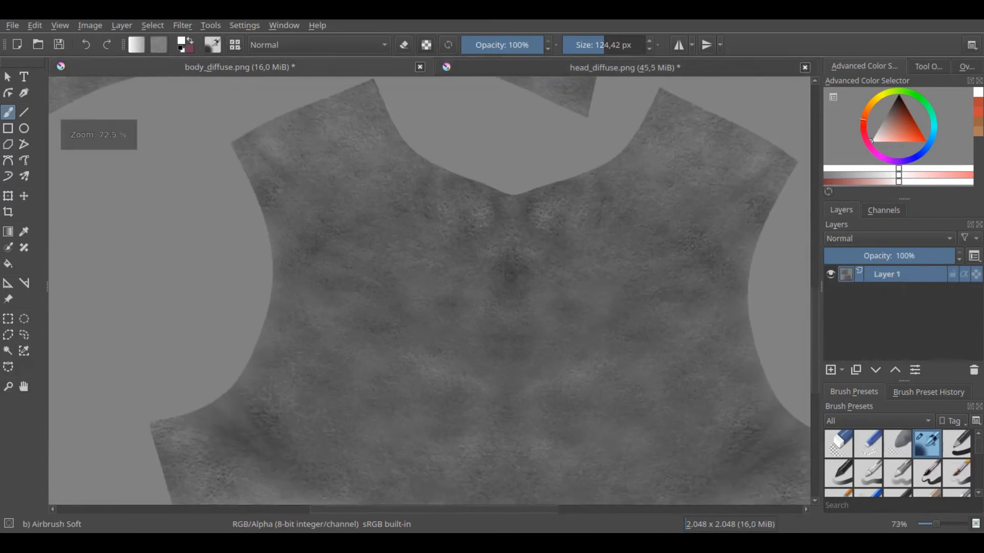
{"action": "middle_click_drag", "start_coordinate": [569, 365], "coordinate": [567, 314]}
{"action": "mouse_move", "coordinate": [621, 385]}
{"action": "middle_mouse_down"}
{"action": "mouse_move", "coordinate": [598, 386]}
{"action": "mouse_move", "coordinate": [592, 363]}
{"action": "middle_mouse_up"}
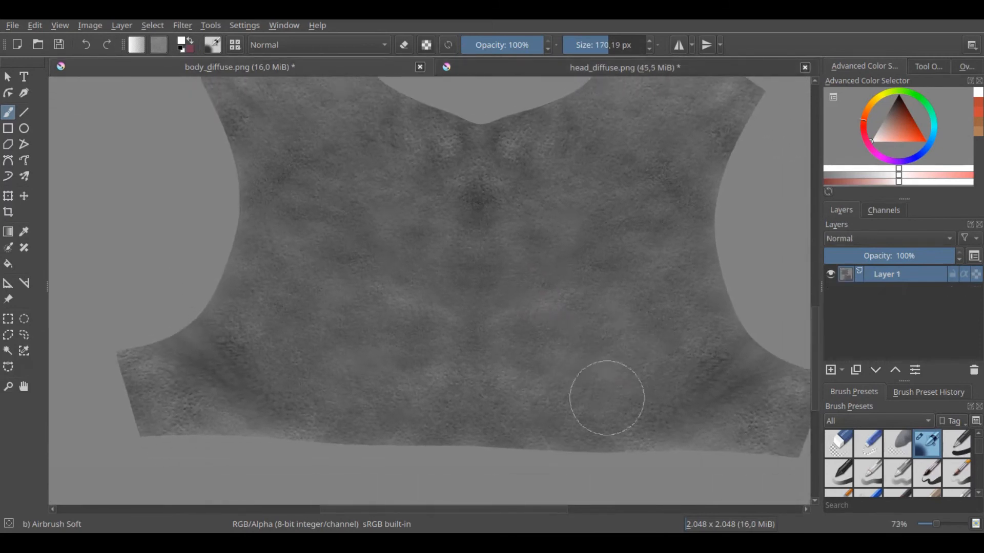
{"action": "middle_click_drag", "start_coordinate": [340, 371], "coordinate": [392, 380]}
{"action": "mouse_move", "coordinate": [676, 223]}
{"action": "middle_mouse_down"}
{"action": "mouse_move", "coordinate": [630, 299]}
{"action": "mouse_move", "coordinate": [634, 283]}
{"action": "middle_mouse_up"}
{"action": "left_click_drag", "start_coordinate": [627, 296], "coordinate": [606, 297], "text": "shift"}
{"action": "middle_click_drag", "start_coordinate": [367, 333], "coordinate": [390, 346]}
{"action": "mouse_move", "coordinate": [490, 289]}
{"action": "middle_mouse_down"}
{"action": "mouse_move", "coordinate": [499, 325]}
{"action": "mouse_move", "coordinate": [527, 351]}
{"action": "middle_mouse_up"}
{"action": "left_click_drag", "start_coordinate": [304, 285], "coordinate": [319, 285], "text": "shift"}
{"action": "scroll", "coordinate": [656, 260], "scroll_direction": "down", "scroll_amount": 2}
{"action": "middle_click_drag", "start_coordinate": [655, 260], "coordinate": [690, 481]}
{"action": "left_click_drag", "start_coordinate": [546, 204], "coordinate": [567, 204], "text": "shift"}
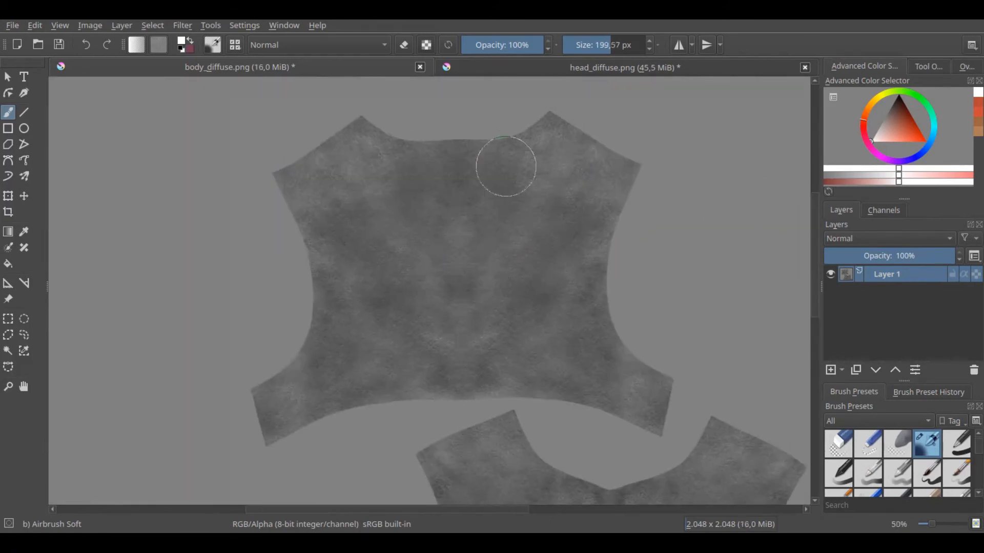
{"action": "scroll", "coordinate": [410, 297], "scroll_direction": "down", "scroll_amount": 2}
{"action": "middle_click_drag", "start_coordinate": [569, 442], "coordinate": [537, 353]}
Step: Export the body map as a PNG, overwriting body_specular.png in the SpecularMap folder
{"action": "left_click", "coordinate": [15, 26]}
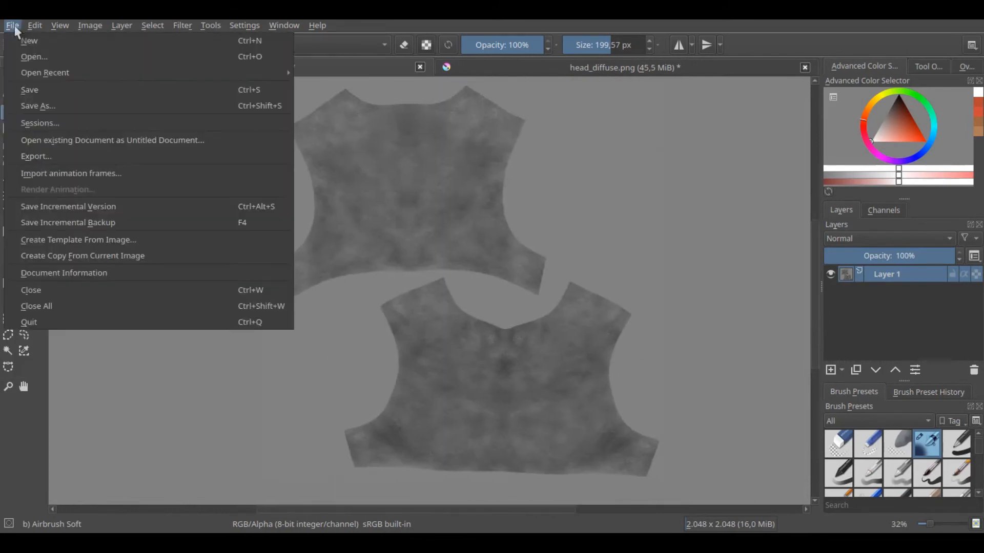
{"action": "left_click", "coordinate": [67, 156]}
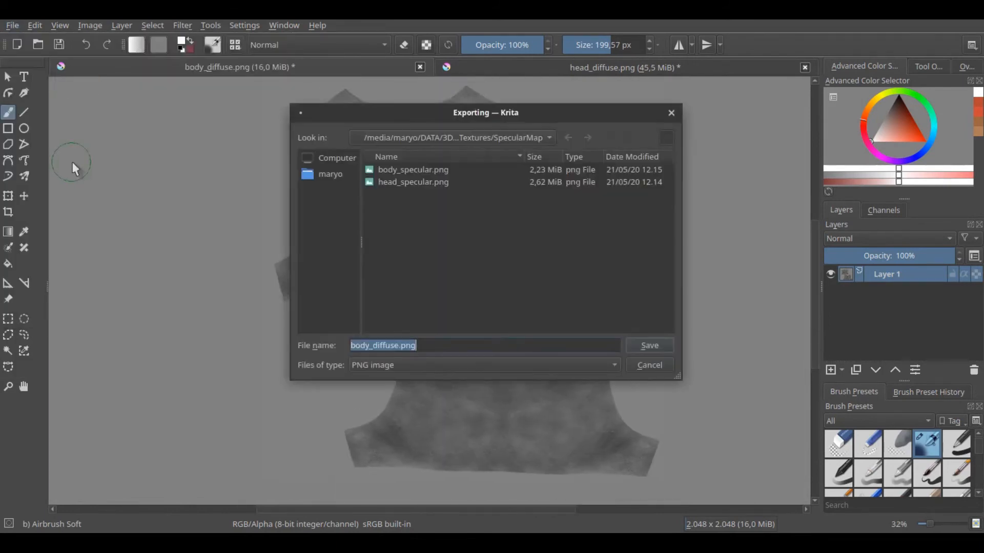
{"action": "left_click", "coordinate": [417, 170]}
{"action": "left_click", "coordinate": [651, 344]}
{"action": "left_click", "coordinate": [509, 248]}
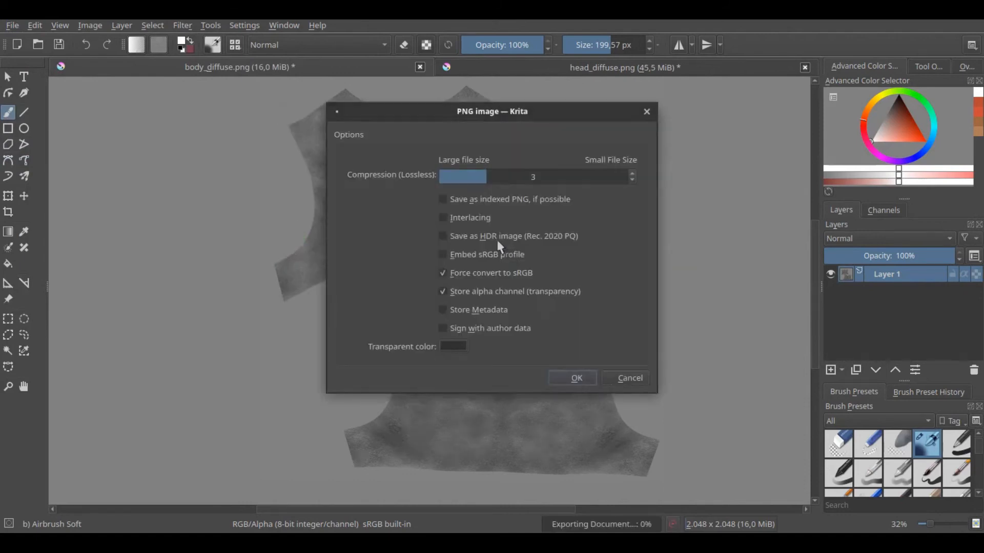
{"action": "left_click", "coordinate": [576, 379]}
Step: Export the painted head map as a PNG, overwriting head_specular.png in the SpecularMap folder
{"action": "left_click", "coordinate": [582, 68]}
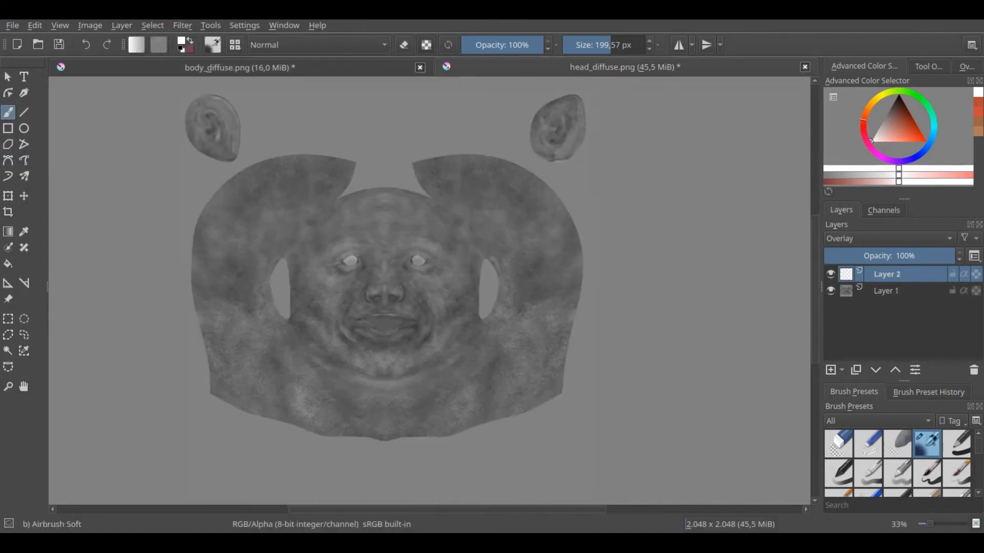
{"action": "left_click", "coordinate": [13, 26]}
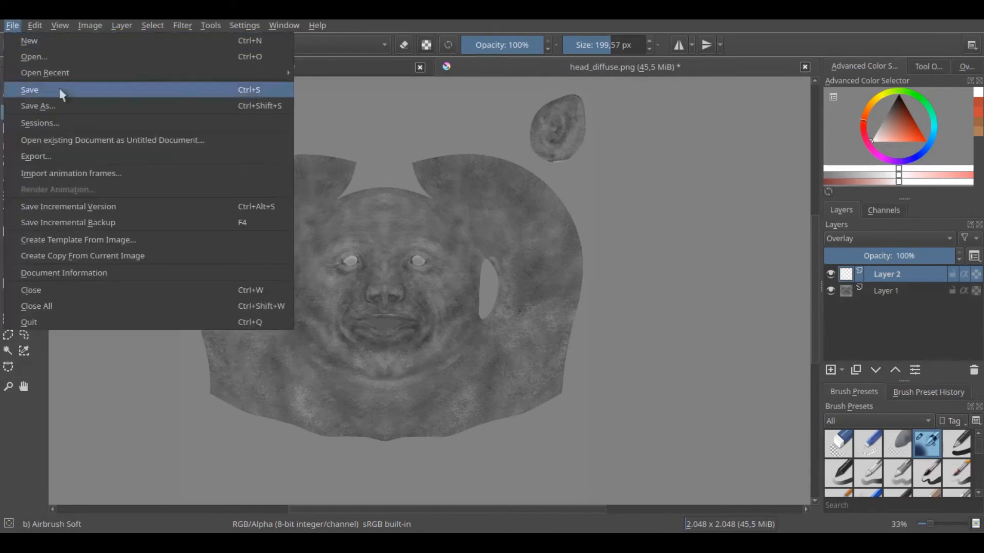
{"action": "left_click", "coordinate": [69, 152]}
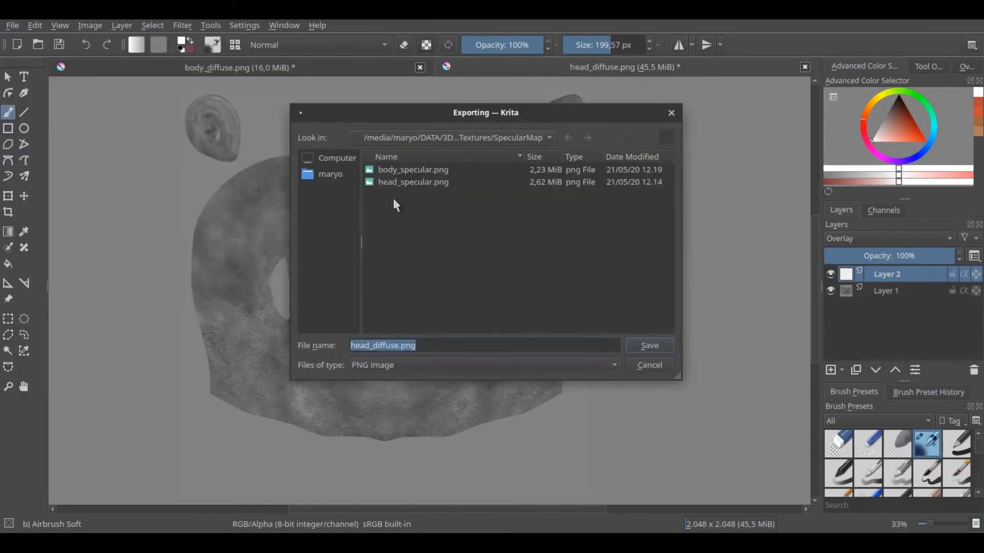
{"action": "left_click", "coordinate": [418, 181]}
{"action": "left_click", "coordinate": [650, 345]}
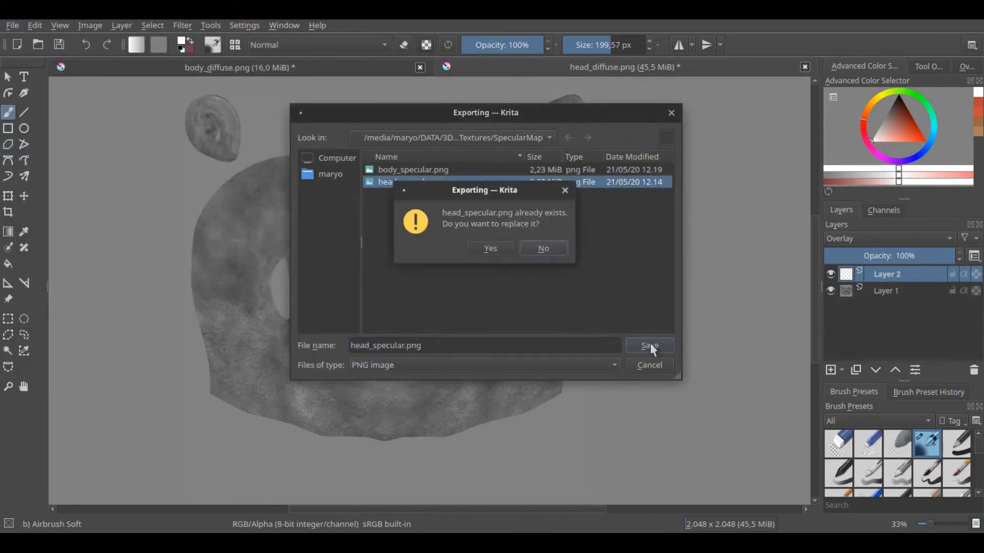
{"action": "left_click", "coordinate": [500, 250]}
{"action": "left_click", "coordinate": [574, 377]}
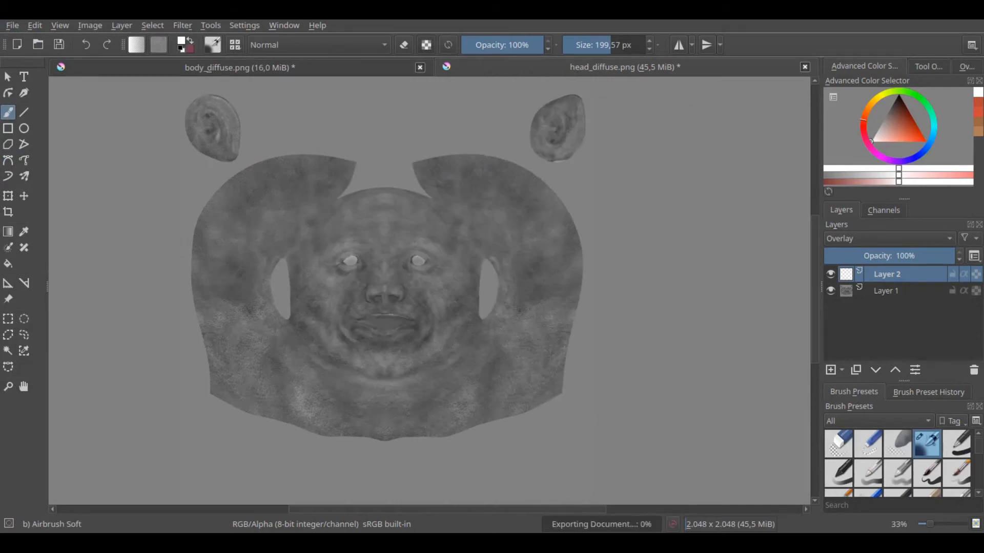
Step: Merge Layer 2 and Layer 1 of the head map into a single layer
{"action": "middle_click_drag", "start_coordinate": [548, 307], "coordinate": [574, 324]}
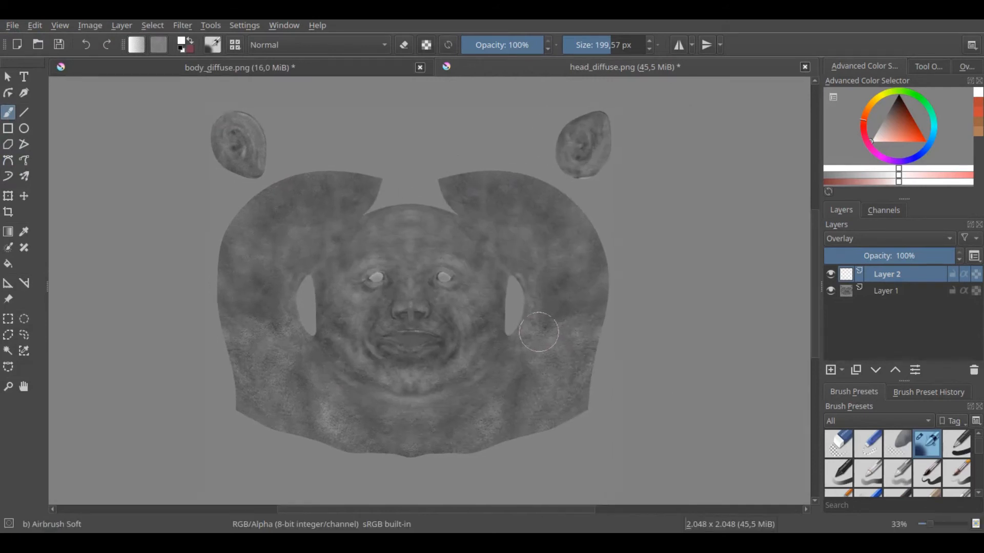
{"action": "scroll", "coordinate": [556, 377], "scroll_direction": "up", "scroll_amount": 1}
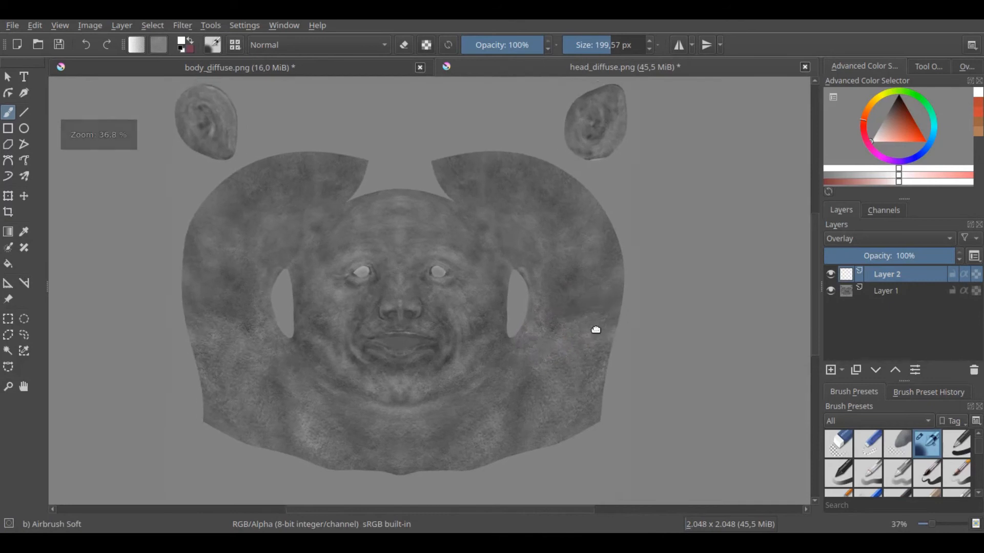
{"action": "middle_click_drag", "start_coordinate": [593, 329], "coordinate": [612, 338]}
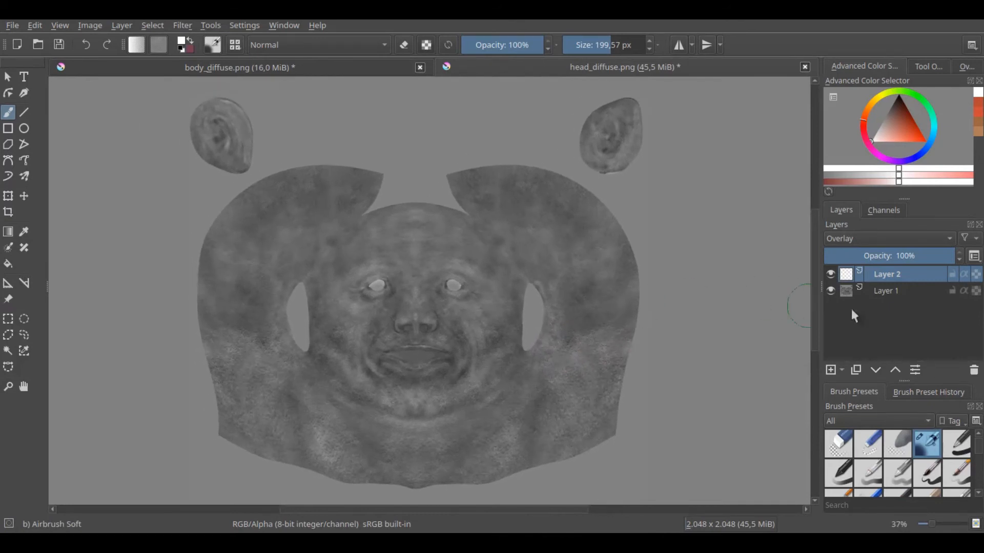
{"action": "left_click", "coordinate": [889, 292], "text": "ctrl"}
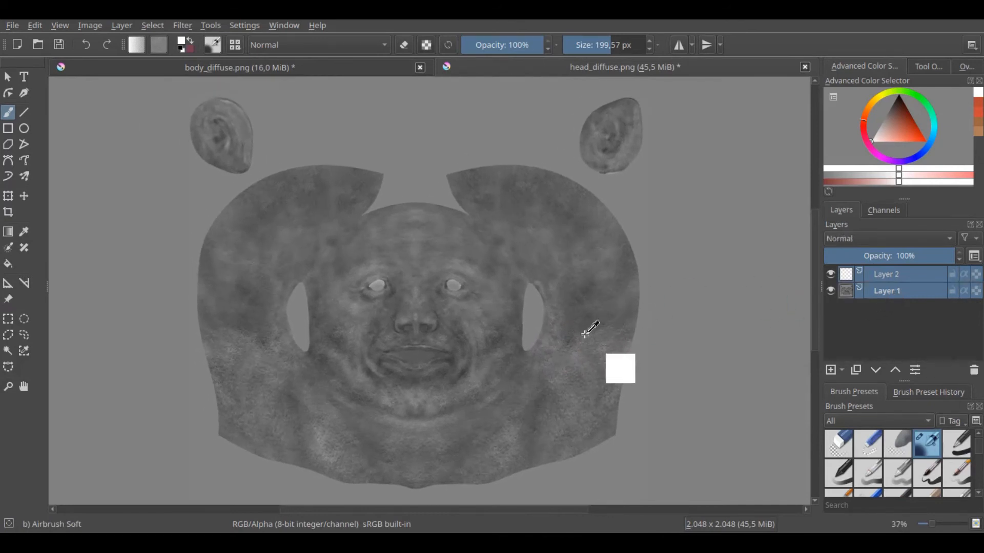
{"action": "key", "text": "ctrl+e"}
{"action": "middle_click_drag", "start_coordinate": [546, 329], "coordinate": [573, 333]}
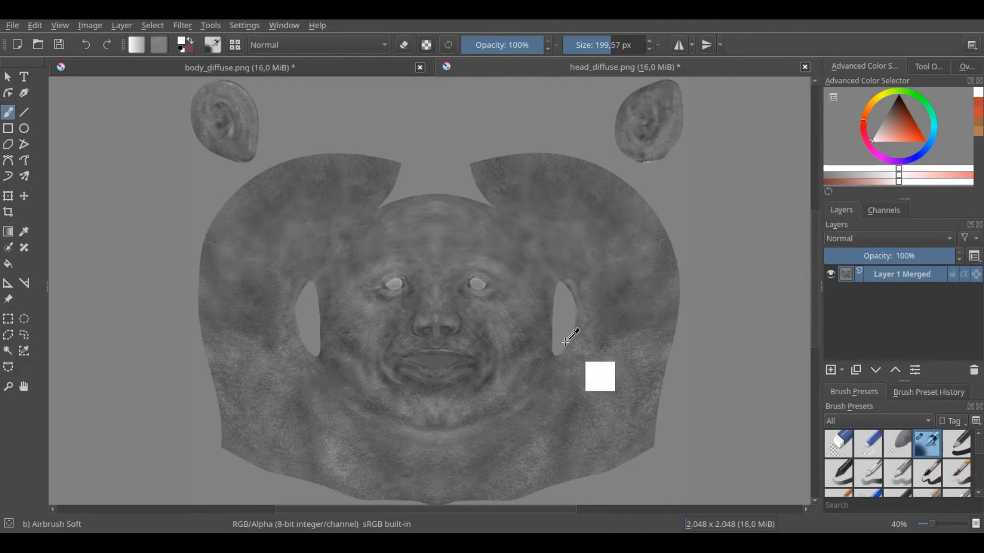
Step: Invert the merged head map and apply the Levels filter to it
{"action": "key", "text": "ctrl+i"}
{"action": "middle_click_drag", "start_coordinate": [562, 336], "coordinate": [606, 336]}
{"action": "key", "text": "ctrl+l"}
{"action": "left_click", "coordinate": [822, 445]}
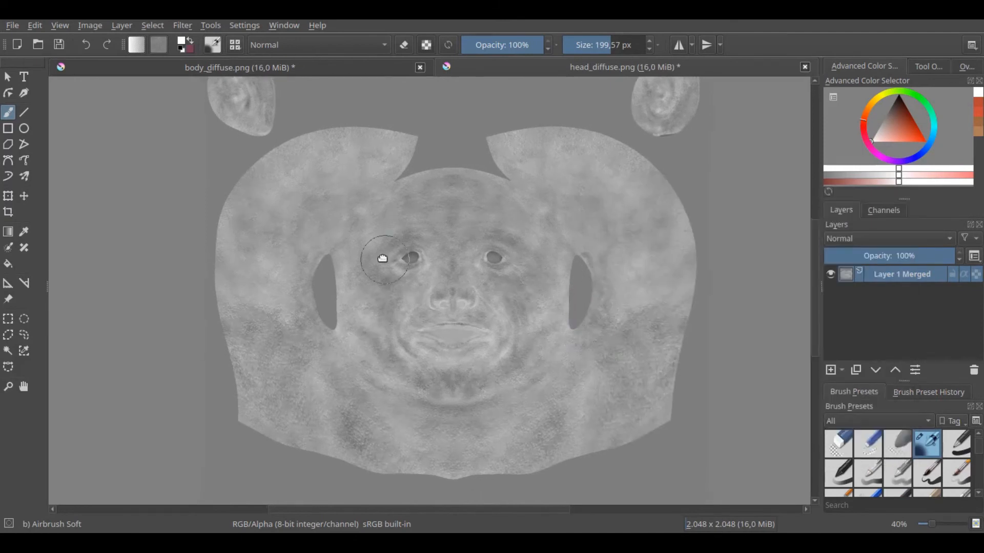
{"action": "middle_click_drag", "start_coordinate": [381, 257], "coordinate": [362, 246]}
Step: Invert the colors of the body map in body_diffuse.png
{"action": "key", "text": "ctrl+Tab"}
{"action": "middle_click_drag", "start_coordinate": [435, 323], "coordinate": [450, 325]}
{"action": "key", "text": "ctrl+i"}
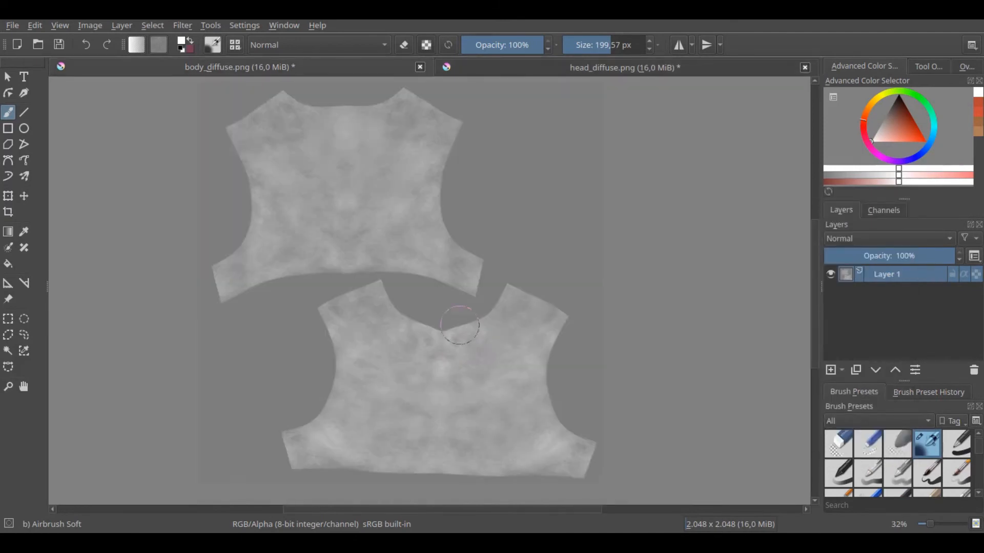
Step: Add a new layer to the head map and dab a mid-gray Basic-1 spot, about 142 px wide, on the scalp for comparison
{"action": "left_click", "coordinate": [552, 67]}
{"action": "middle_click_drag", "start_coordinate": [526, 259], "coordinate": [533, 274]}
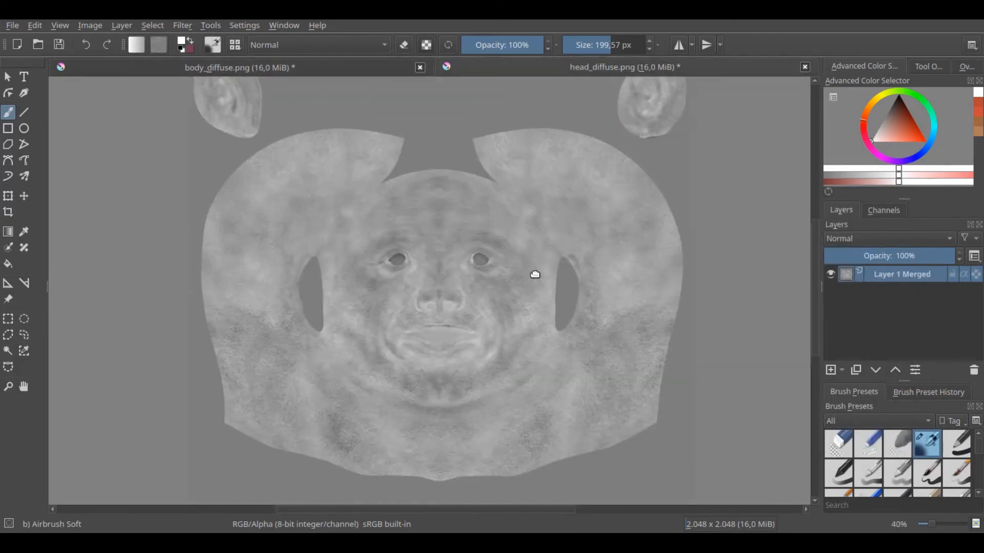
{"action": "left_click", "coordinate": [830, 370]}
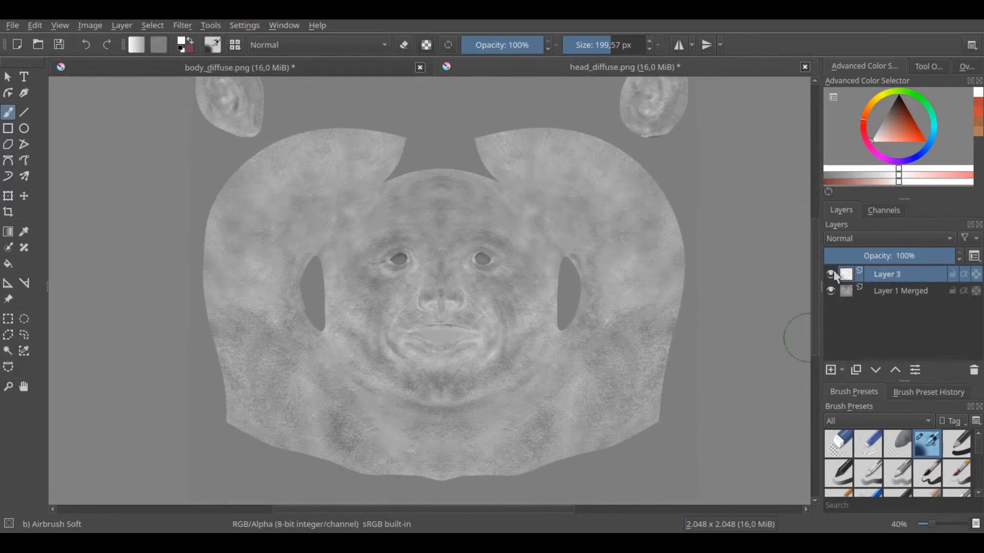
{"action": "left_click", "coordinate": [957, 443]}
{"action": "right_click", "coordinate": [564, 262]}
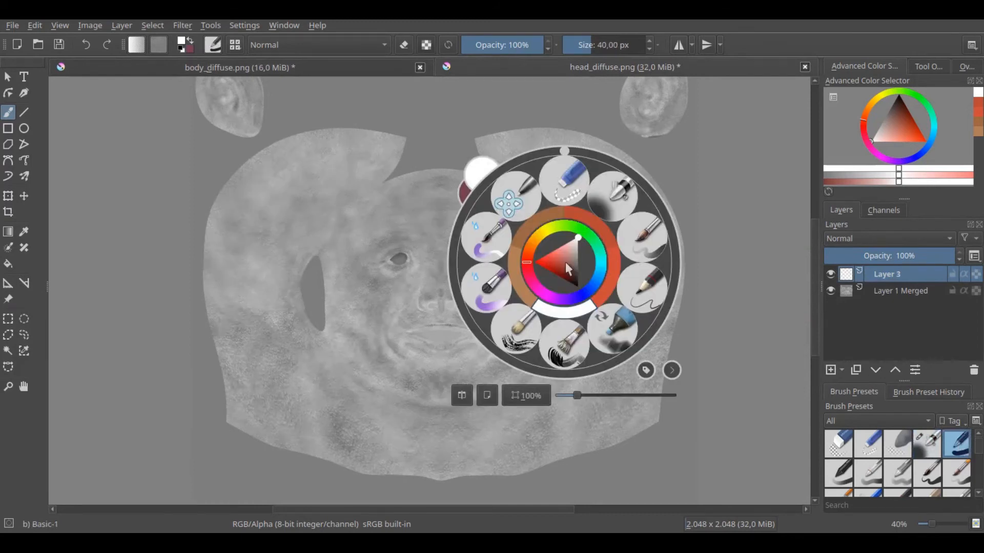
{"action": "left_click", "coordinate": [578, 261]}
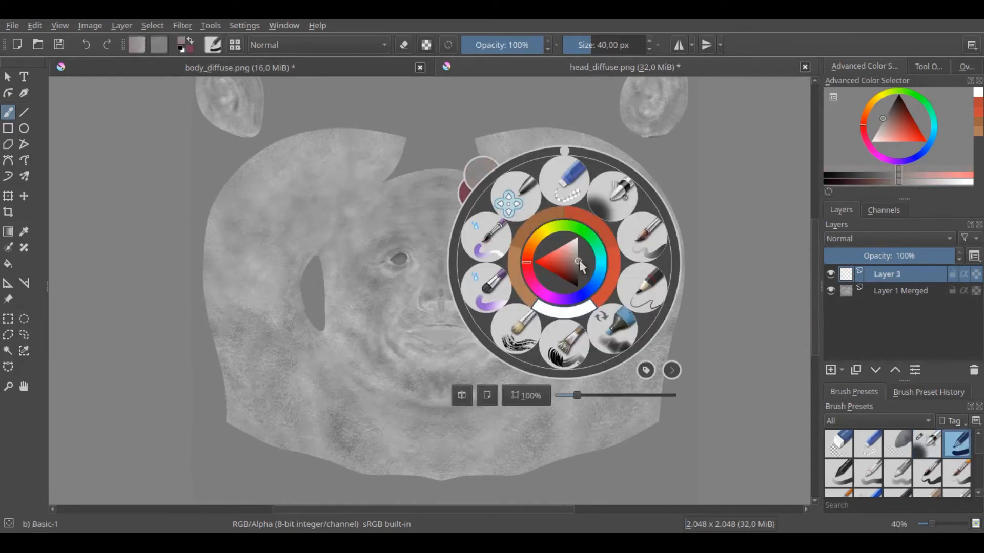
{"action": "left_click", "coordinate": [723, 290]}
{"action": "middle_click_drag", "start_coordinate": [590, 251], "coordinate": [581, 293]}
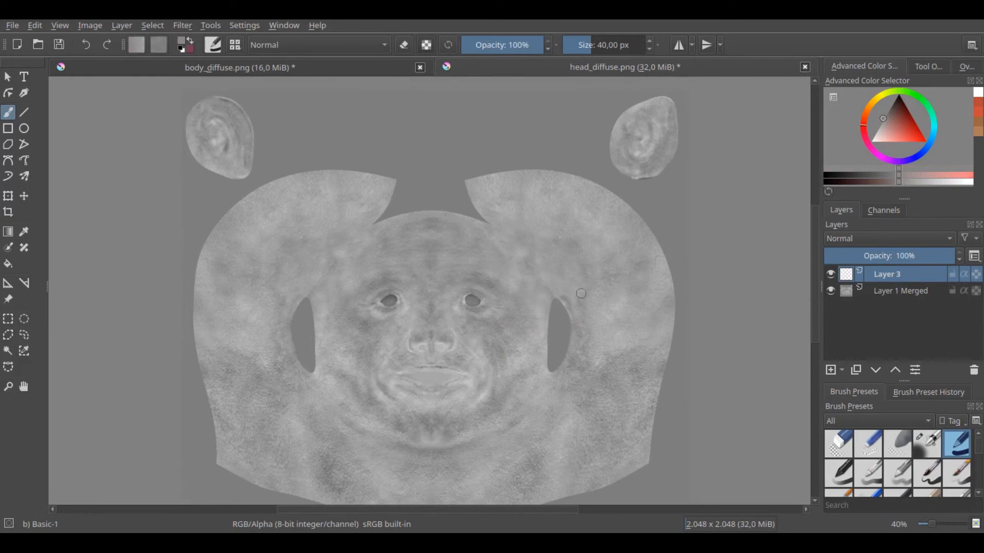
{"action": "mouse_move", "coordinate": [544, 231]}
{"action": "left_mouse_down", "text": "shift"}
{"action": "mouse_move", "coordinate": [585, 231]}
{"action": "mouse_move", "coordinate": [535, 224]}
{"action": "left_mouse_up", "text": "shift"}
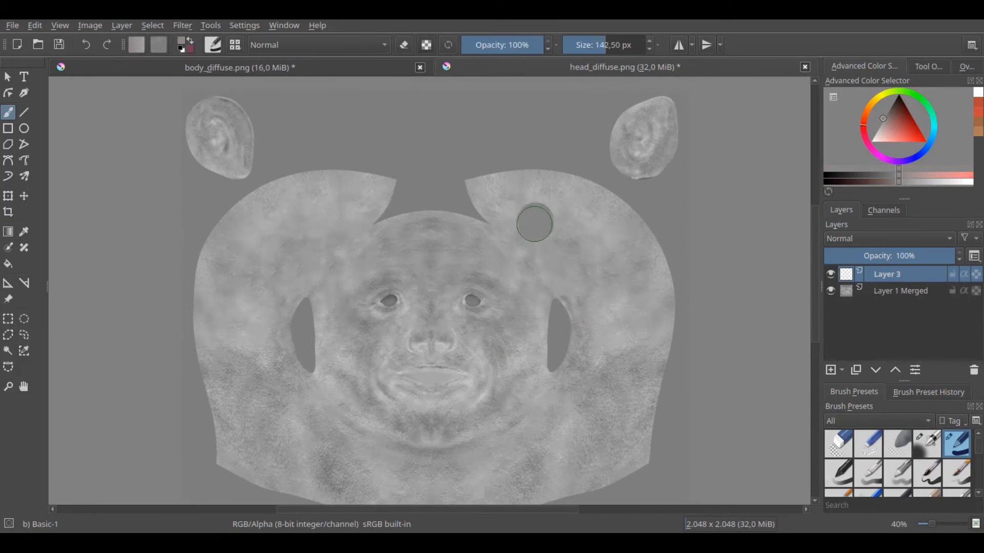
Step: Darken the head map's Layer 1 Merged with Levels, setting the black input level to 40, and hide Layer 3
{"action": "left_click", "coordinate": [896, 291]}
{"action": "scroll", "coordinate": [589, 317], "scroll_direction": "up", "scroll_amount": 2}
{"action": "middle_click_drag", "start_coordinate": [540, 282], "coordinate": [569, 302]}
{"action": "scroll", "coordinate": [549, 302], "scroll_direction": "up", "scroll_amount": 1}
{"action": "scroll", "coordinate": [569, 302], "scroll_direction": "down", "scroll_amount": 1}
{"action": "key", "text": "ctrl+l"}
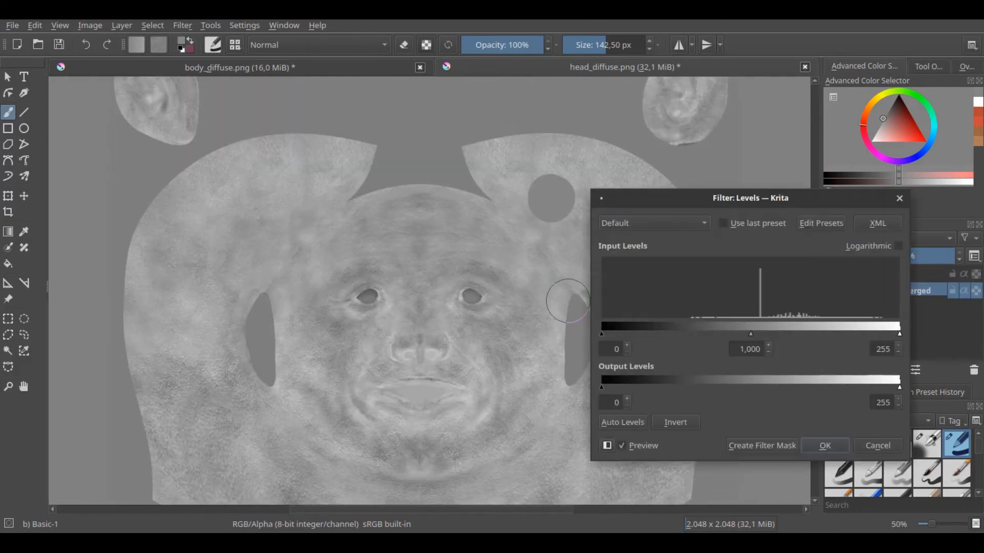
{"action": "left_click_drag", "start_coordinate": [601, 333], "coordinate": [650, 333]}
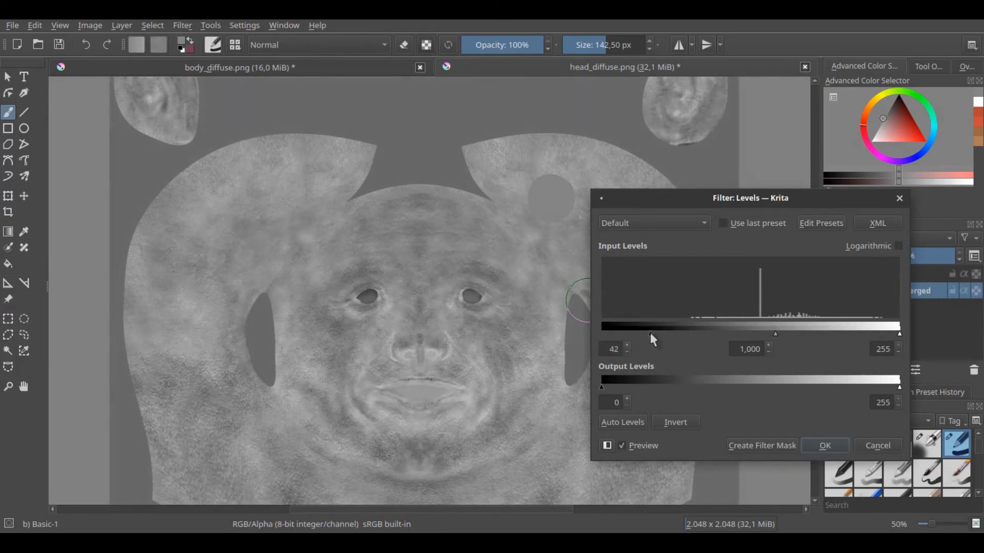
{"action": "left_click", "coordinate": [627, 352]}
{"action": "left_click", "coordinate": [627, 351]}
{"action": "left_click", "coordinate": [811, 449]}
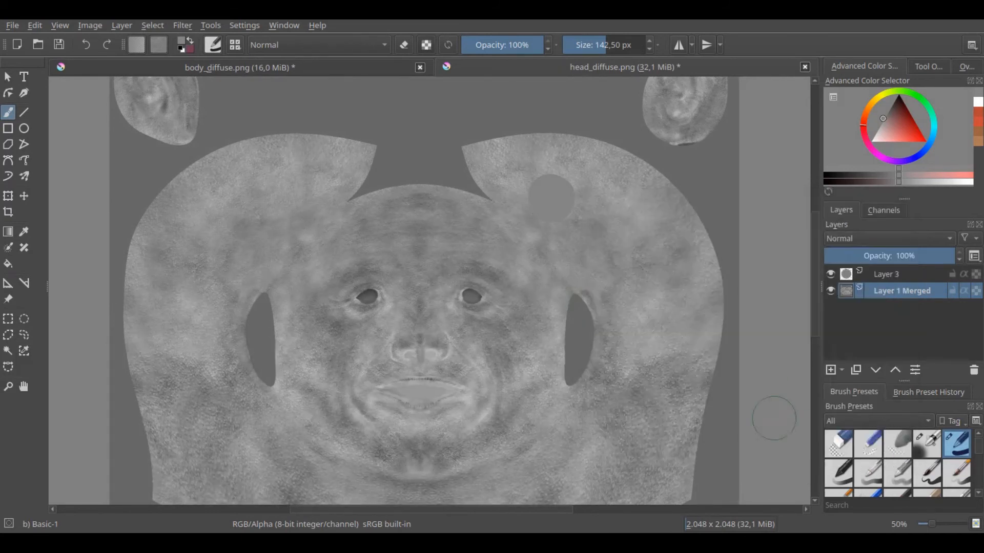
{"action": "left_click", "coordinate": [831, 275]}
Step: Darken the body map with the Levels filter, using a black input level of 40
{"action": "left_click", "coordinate": [201, 72]}
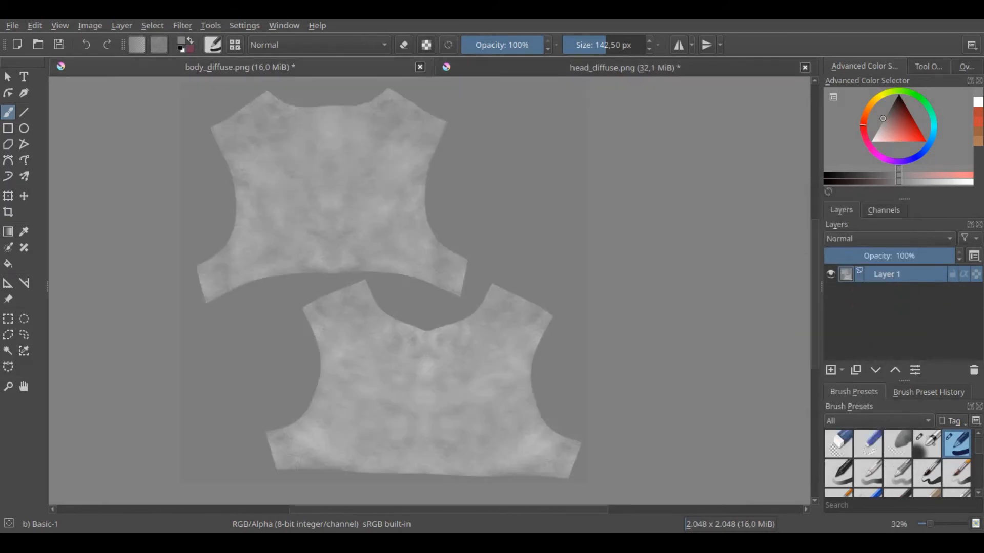
{"action": "key", "text": "ctrl+l"}
{"action": "type", "text": "40"}
{"action": "left_click", "coordinate": [825, 445]}
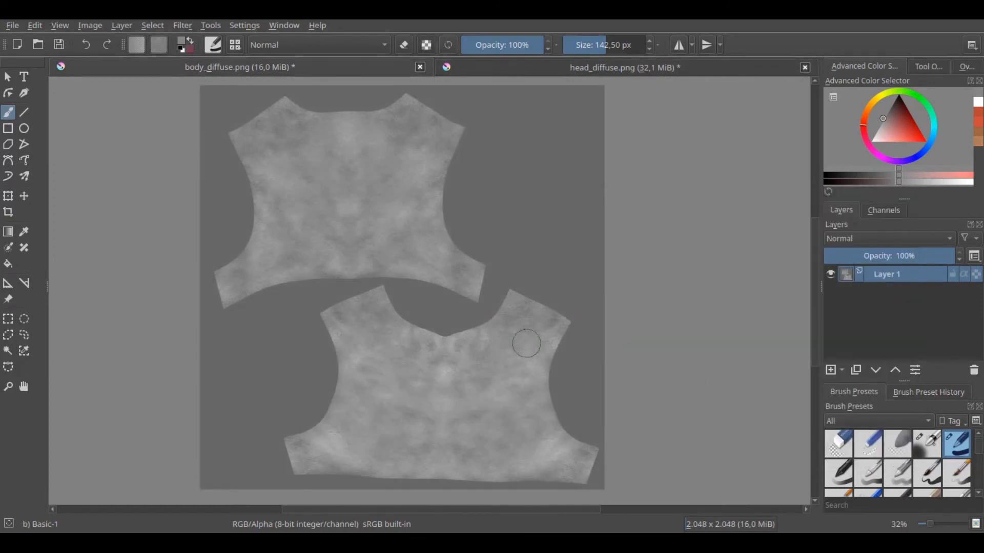
Step: Show Layer 3 of the head map again and clear the gray comparison spot from it
{"action": "left_click", "coordinate": [559, 70]}
{"action": "scroll", "coordinate": [514, 329], "scroll_direction": "up", "scroll_amount": 1}
{"action": "middle_click_drag", "start_coordinate": [469, 343], "coordinate": [530, 287]}
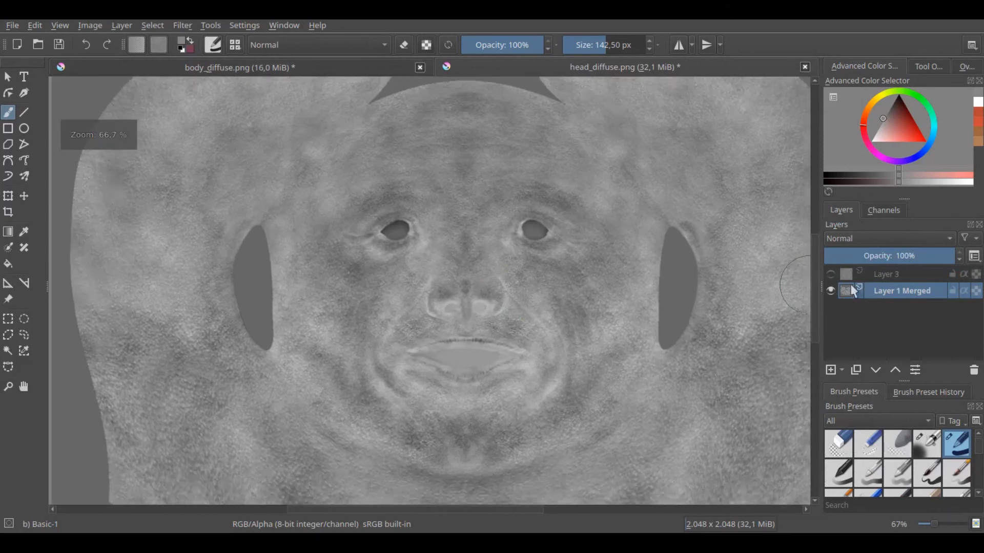
{"action": "left_click", "coordinate": [830, 274]}
{"action": "left_click", "coordinate": [881, 275]}
{"action": "key", "text": "Delete"}
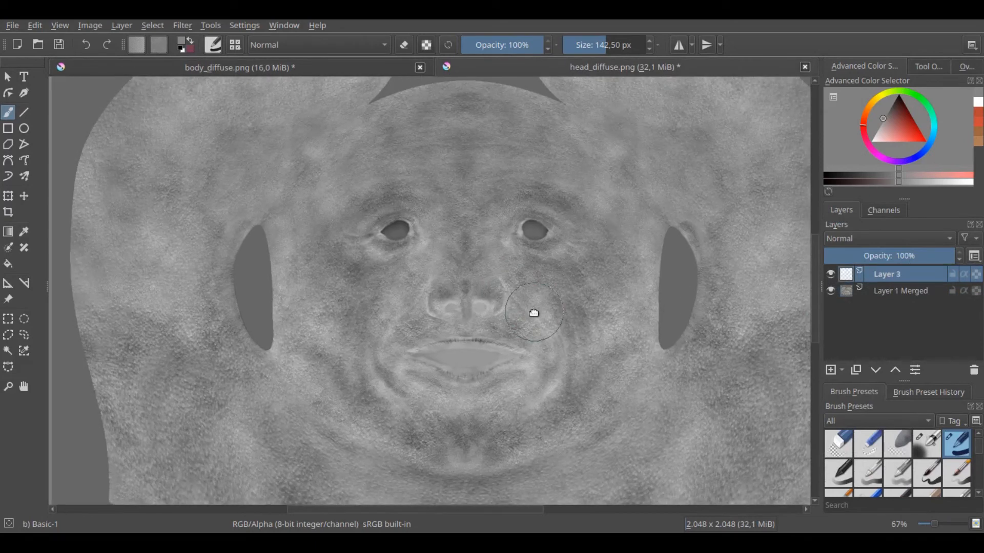
Step: Set the blending mode of the head map's Layer 3 to Overlay
{"action": "left_click", "coordinate": [846, 239]}
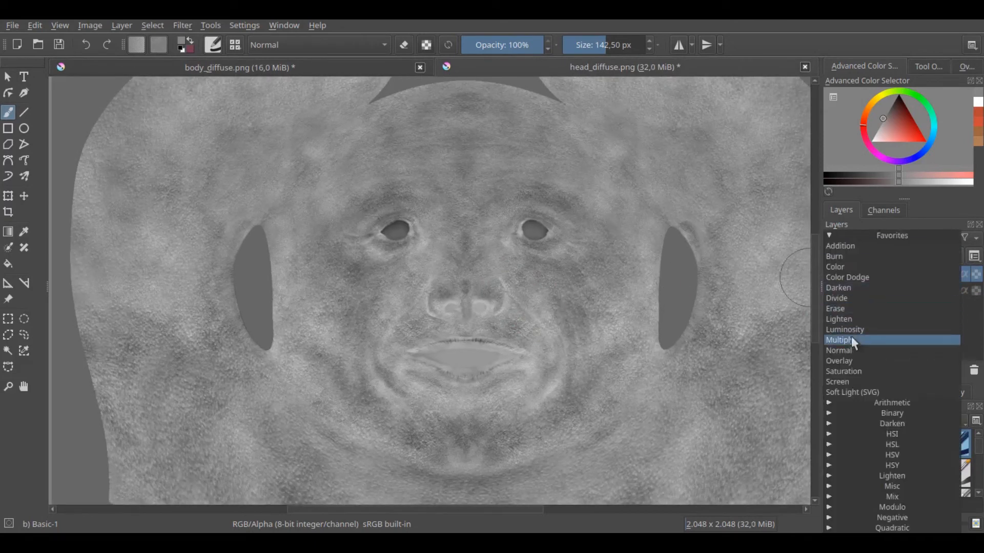
{"action": "left_click", "coordinate": [848, 356]}
{"action": "scroll", "coordinate": [577, 344], "scroll_direction": "up", "scroll_amount": 1}
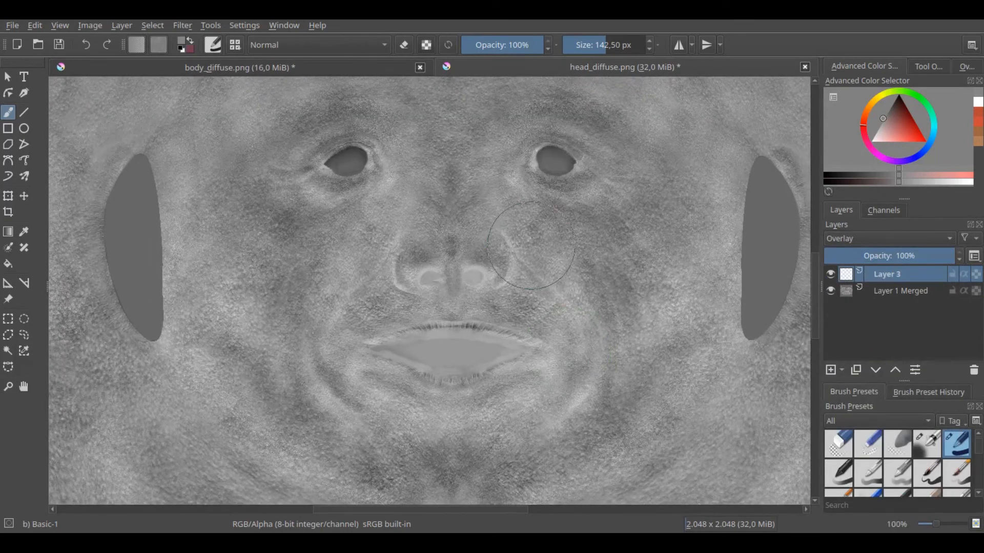
Step: Pick a near-black painting color, undo the test dab on the face, and switch to the Airbrush Soft preset
{"action": "right_click", "coordinate": [419, 238]}
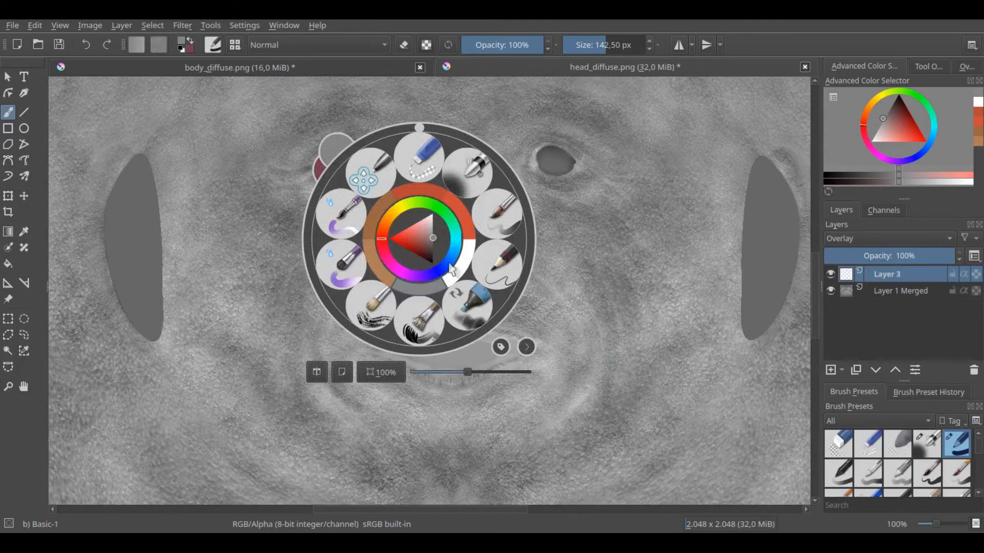
{"action": "left_click", "coordinate": [430, 255]}
{"action": "left_click", "coordinate": [546, 280]}
{"action": "middle_click_drag", "start_coordinate": [563, 233], "coordinate": [570, 307]}
{"action": "middle_click_drag", "start_coordinate": [570, 308], "coordinate": [555, 288], "text": "ctrl"}
{"action": "left_click_drag", "start_coordinate": [555, 288], "coordinate": [589, 287], "text": "shift"}
{"action": "left_click", "coordinate": [593, 228]}
{"action": "key", "text": "ctrl+z"}
{"action": "key", "text": "slash"}
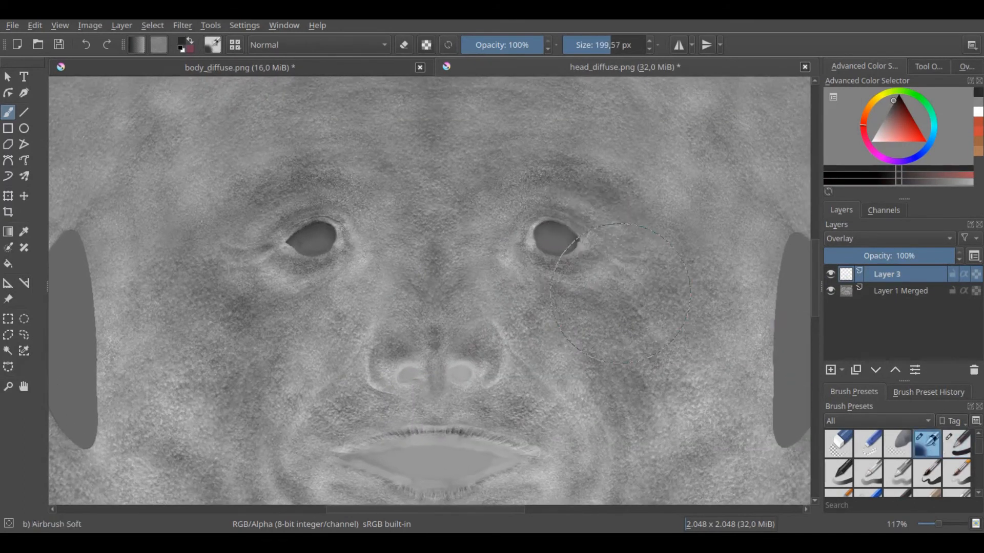
Step: Airbrush dark strokes on Layer 3 over the bright areas around the eyes and nose, reducing the brush to about 62 px
{"action": "middle_click_drag", "start_coordinate": [620, 294], "coordinate": [635, 299]}
{"action": "left_click_drag", "start_coordinate": [584, 222], "coordinate": [540, 222], "text": "shift"}
{"action": "middle_click_drag", "start_coordinate": [569, 214], "coordinate": [570, 224]}
{"action": "left_click_drag", "start_coordinate": [506, 250], "coordinate": [530, 256]}
{"action": "mouse_move", "coordinate": [485, 265]}
{"action": "middle_mouse_down"}
{"action": "mouse_move", "coordinate": [536, 270]}
{"action": "mouse_move", "coordinate": [537, 289]}
{"action": "mouse_move", "coordinate": [470, 296]}
{"action": "middle_mouse_up"}
{"action": "left_click_drag", "start_coordinate": [481, 339], "coordinate": [500, 344]}
{"action": "middle_click_drag", "start_coordinate": [534, 492], "coordinate": [558, 431]}
{"action": "middle_click_drag", "start_coordinate": [558, 432], "coordinate": [562, 355], "text": "ctrl"}
{"action": "left_click_drag", "start_coordinate": [562, 354], "coordinate": [530, 355], "text": "shift"}
{"action": "mouse_move", "coordinate": [648, 325]}
{"action": "left_mouse_down"}
{"action": "mouse_move", "coordinate": [487, 373]}
{"action": "mouse_move", "coordinate": [430, 296]}
{"action": "mouse_move", "coordinate": [645, 327]}
{"action": "mouse_move", "coordinate": [344, 325]}
{"action": "mouse_move", "coordinate": [497, 265]}
{"action": "left_mouse_up"}
{"action": "middle_click_drag", "start_coordinate": [547, 319], "coordinate": [553, 416], "text": "ctrl"}
{"action": "middle_click_drag", "start_coordinate": [601, 296], "coordinate": [547, 346]}
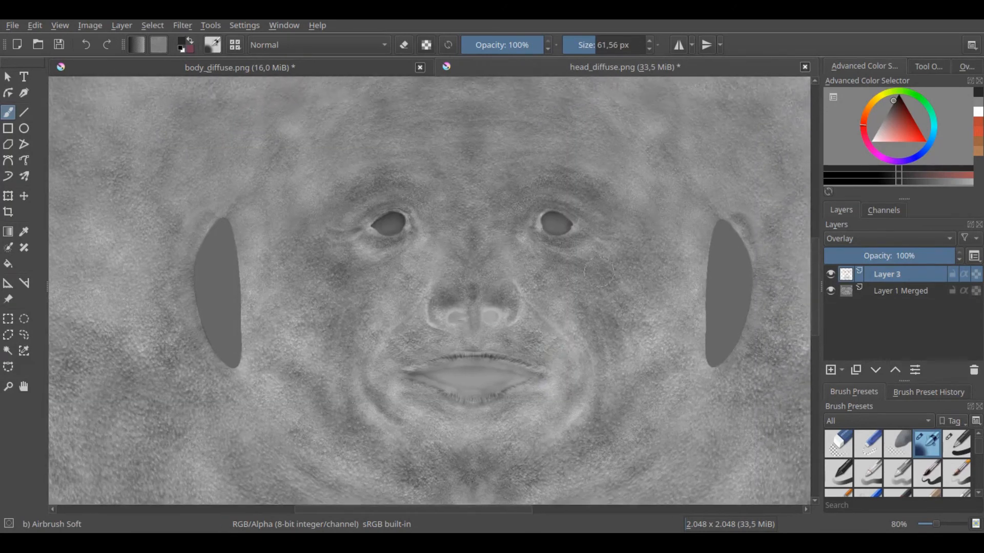
Step: Darken the bright inner corners of both eyes using the soft airbrush at about 29 px
{"action": "middle_click_drag", "start_coordinate": [550, 304], "coordinate": [595, 313]}
{"action": "middle_click_drag", "start_coordinate": [332, 304], "coordinate": [313, 388]}
{"action": "middle_click_drag", "start_coordinate": [589, 395], "coordinate": [613, 291], "text": "ctrl"}
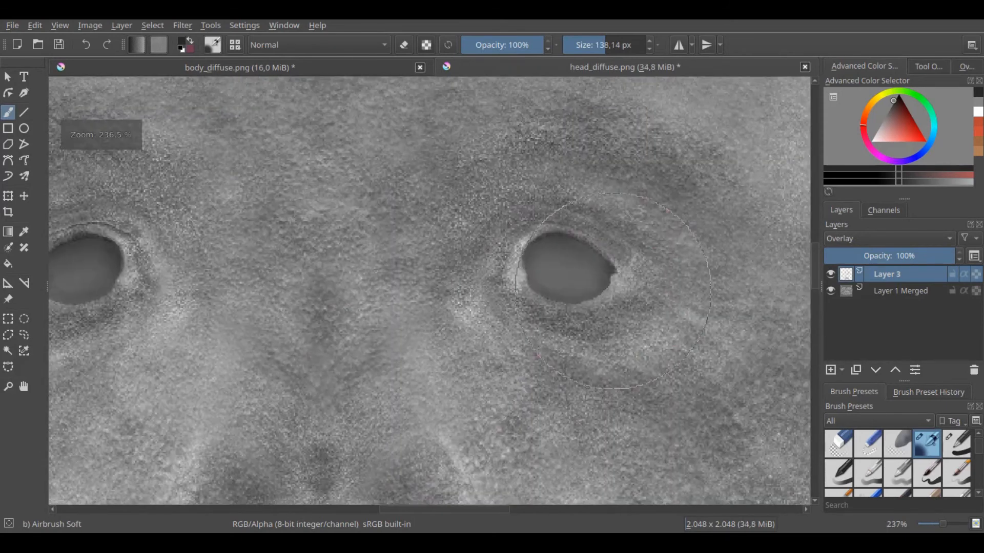
{"action": "left_click_drag", "start_coordinate": [612, 290], "coordinate": [602, 280], "text": "shift"}
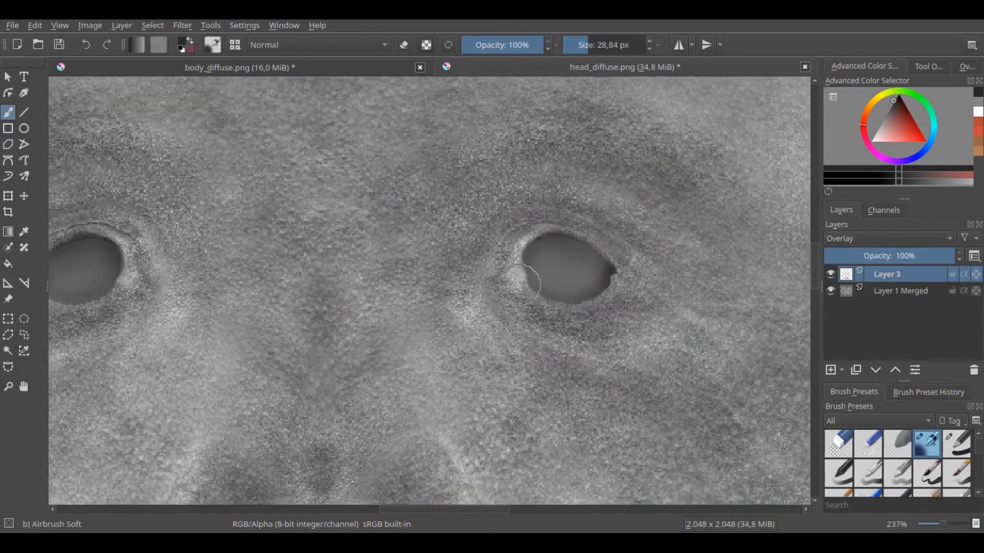
{"action": "middle_click_drag", "start_coordinate": [220, 285], "coordinate": [593, 307]}
{"action": "left_click_drag", "start_coordinate": [388, 300], "coordinate": [397, 299]}
Step: Darken the bright folds around the mouth with the soft airbrush at about 100 px
{"action": "middle_click_drag", "start_coordinate": [397, 313], "coordinate": [402, 446], "text": "ctrl"}
{"action": "middle_click_drag", "start_coordinate": [410, 359], "coordinate": [380, 350]}
{"action": "middle_click_drag", "start_coordinate": [381, 350], "coordinate": [379, 338], "text": "ctrl"}
{"action": "middle_click_drag", "start_coordinate": [511, 336], "coordinate": [533, 268]}
{"action": "left_click_drag", "start_coordinate": [544, 270], "coordinate": [564, 281], "text": "shift"}
{"action": "middle_click_drag", "start_coordinate": [371, 232], "coordinate": [430, 248]}
{"action": "middle_click_drag", "start_coordinate": [562, 385], "coordinate": [570, 280]}
{"action": "mouse_move", "coordinate": [489, 370]}
{"action": "left_mouse_down"}
{"action": "mouse_move", "coordinate": [549, 358]}
{"action": "mouse_move", "coordinate": [450, 353]}
{"action": "left_mouse_up"}
{"action": "middle_click_drag", "start_coordinate": [438, 307], "coordinate": [439, 328], "text": "ctrl"}
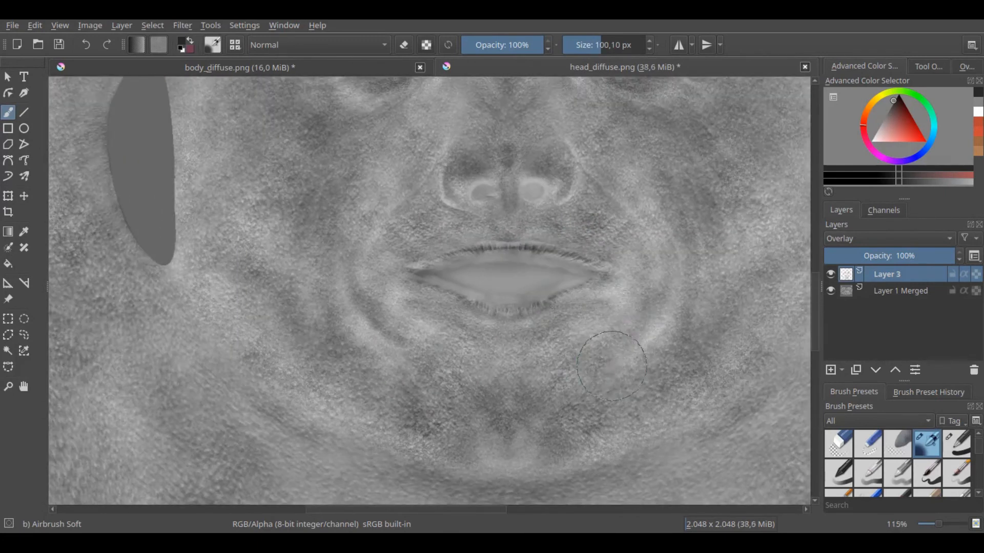
{"action": "middle_click_drag", "start_coordinate": [610, 296], "coordinate": [613, 318]}
{"action": "left_click_drag", "start_coordinate": [420, 340], "coordinate": [388, 305]}
{"action": "middle_click_drag", "start_coordinate": [412, 341], "coordinate": [387, 445]}
Step: Darken both nostrils with a smaller soft airbrush
{"action": "middle_click_drag", "start_coordinate": [504, 346], "coordinate": [506, 305], "text": "ctrl"}
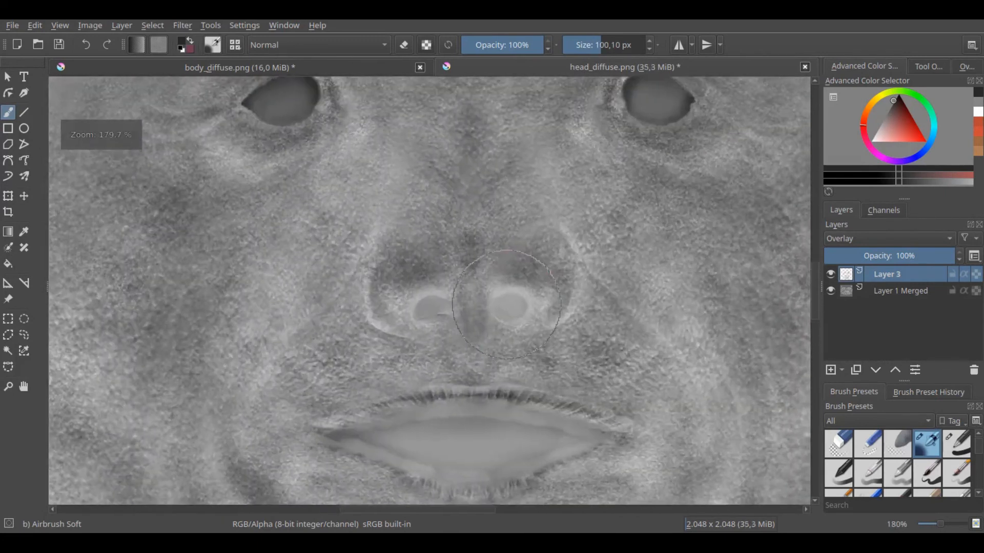
{"action": "left_click_drag", "start_coordinate": [507, 305], "coordinate": [495, 306], "text": "shift"}
{"action": "left_click_drag", "start_coordinate": [505, 303], "coordinate": [508, 308]}
{"action": "left_click_drag", "start_coordinate": [434, 313], "coordinate": [435, 307]}
Step: Darken bright patches on both sides of the head map, enlarging the soft airbrush to about 123 px
{"action": "mouse_move", "coordinate": [505, 257]}
{"action": "middle_mouse_down", "text": "ctrl"}
{"action": "mouse_move", "coordinate": [514, 330]}
{"action": "mouse_move", "coordinate": [225, 528]}
{"action": "middle_mouse_up", "text": "ctrl"}
{"action": "middle_click_drag", "start_coordinate": [559, 226], "coordinate": [559, 211], "text": "ctrl"}
{"action": "left_click_drag", "start_coordinate": [570, 205], "coordinate": [580, 206], "text": "shift"}
{"action": "left_click_drag", "start_coordinate": [561, 217], "coordinate": [554, 246]}
{"action": "left_click_drag", "start_coordinate": [597, 188], "coordinate": [545, 269]}
{"action": "middle_click_drag", "start_coordinate": [520, 248], "coordinate": [912, 272]}
{"action": "middle_click_drag", "start_coordinate": [317, 241], "coordinate": [784, 274]}
{"action": "middle_click_drag", "start_coordinate": [451, 272], "coordinate": [453, 226], "text": "ctrl"}
{"action": "left_click_drag", "start_coordinate": [446, 246], "coordinate": [453, 246], "text": "shift"}
{"action": "mouse_move", "coordinate": [446, 246]}
{"action": "left_mouse_down"}
{"action": "mouse_move", "coordinate": [456, 267]}
{"action": "mouse_move", "coordinate": [432, 270]}
{"action": "left_mouse_up"}
{"action": "middle_click_drag", "start_coordinate": [528, 261], "coordinate": [531, 361], "text": "ctrl"}
{"action": "middle_click_drag", "start_coordinate": [706, 395], "coordinate": [486, 274]}
{"action": "middle_click_drag", "start_coordinate": [487, 274], "coordinate": [486, 248], "text": "ctrl"}
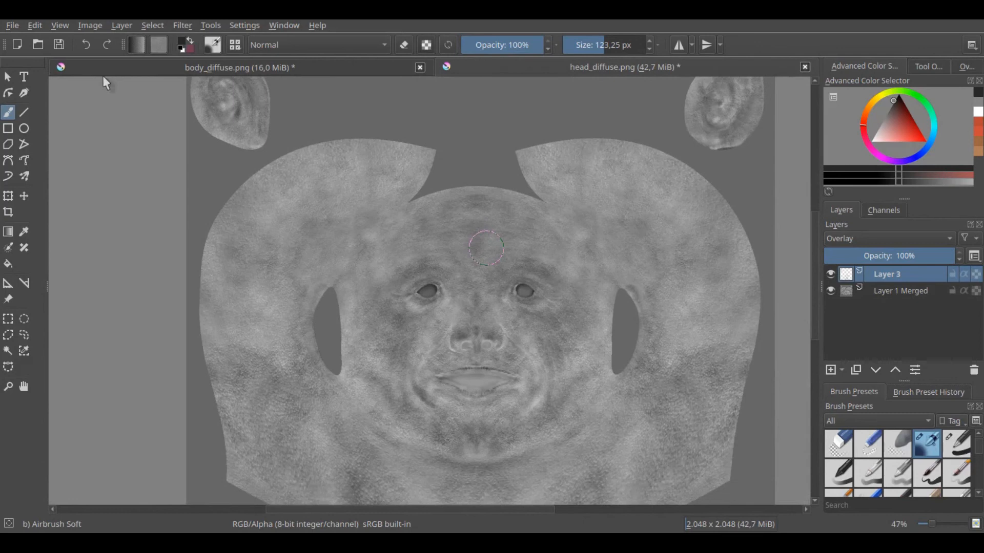
Step: Start exporting the head map and create a RoughnessMap folder inside the project's Textures folder
{"action": "left_click", "coordinate": [12, 26]}
{"action": "left_click", "coordinate": [59, 152]}
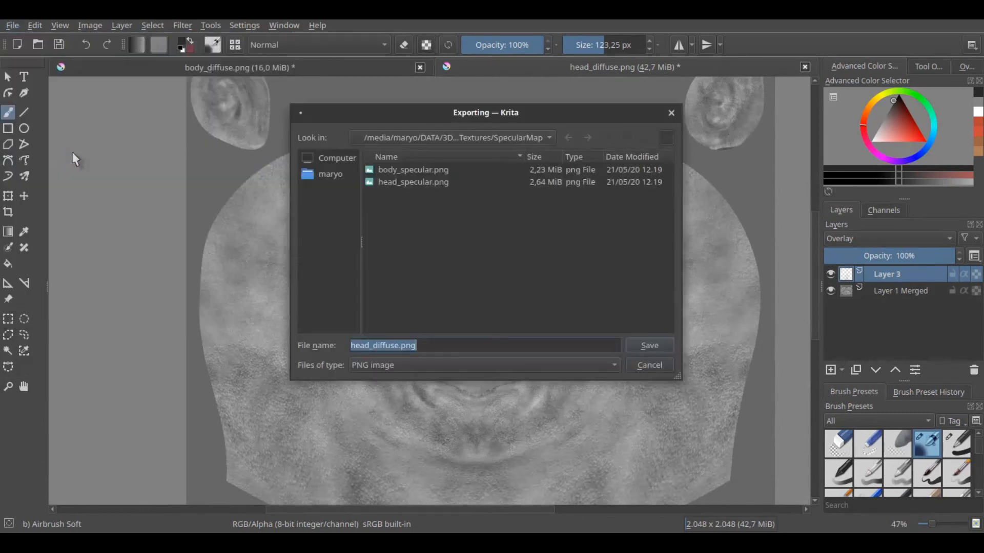
{"action": "key", "text": "alt+Left"}
{"action": "right_click", "coordinate": [435, 239]}
{"action": "left_click", "coordinate": [456, 266]}
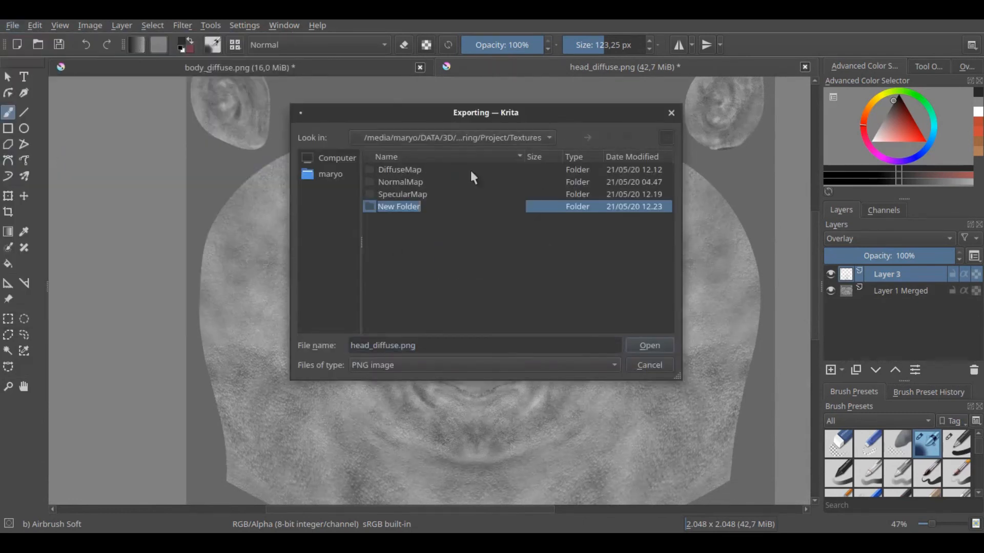
{"action": "type", "text": "RoughnessMap"}
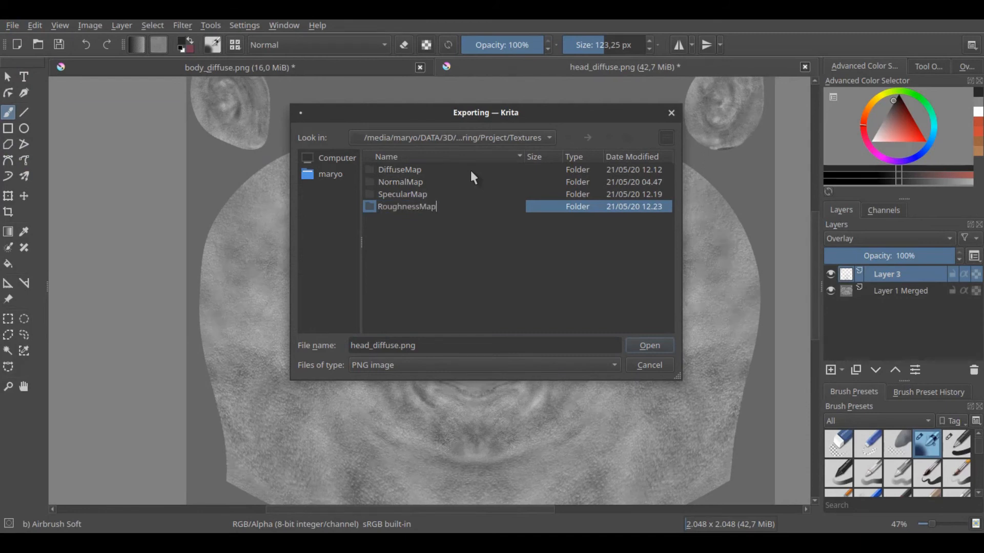
{"action": "key", "text": "Return"}
Step: Export the head map as head_roughness.png directly into the Textures folder
{"action": "left_click", "coordinate": [382, 343]}
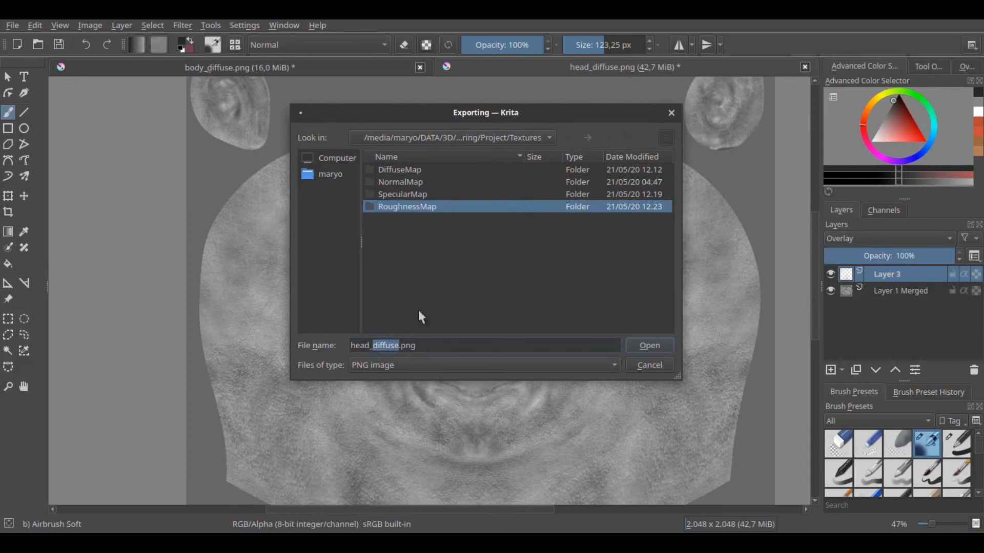
{"action": "type", "text": "roughness"}
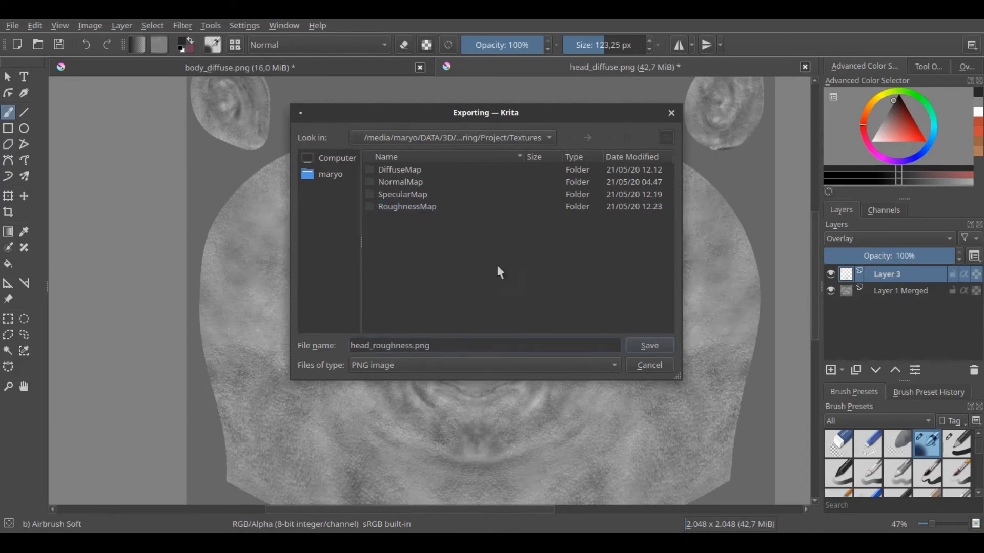
{"action": "left_click", "coordinate": [647, 345]}
{"action": "left_click", "coordinate": [576, 377]}
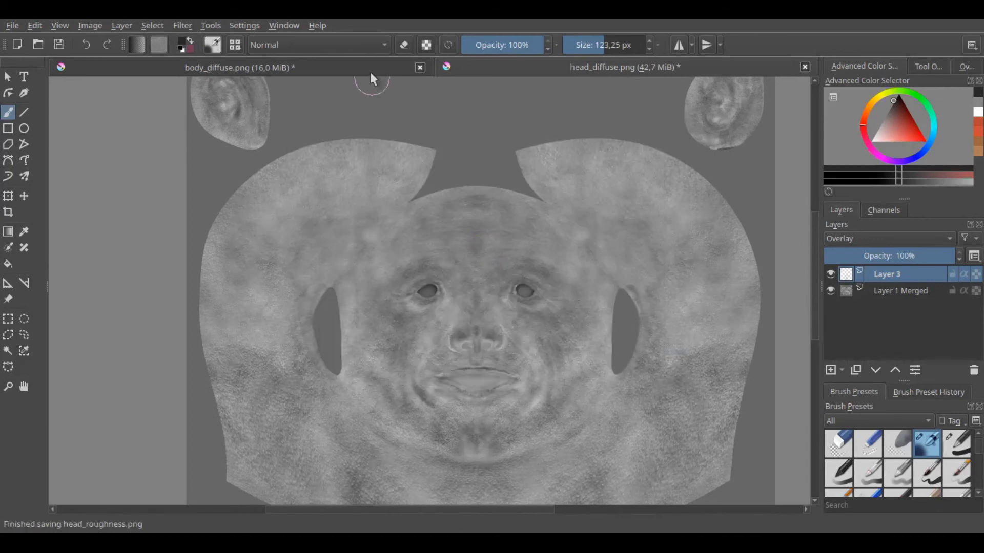
Step: Export the body map as body_roughness.png into the RoughnessMap folder, and return to the head map
{"action": "left_click", "coordinate": [372, 72]}
{"action": "left_click", "coordinate": [14, 27]}
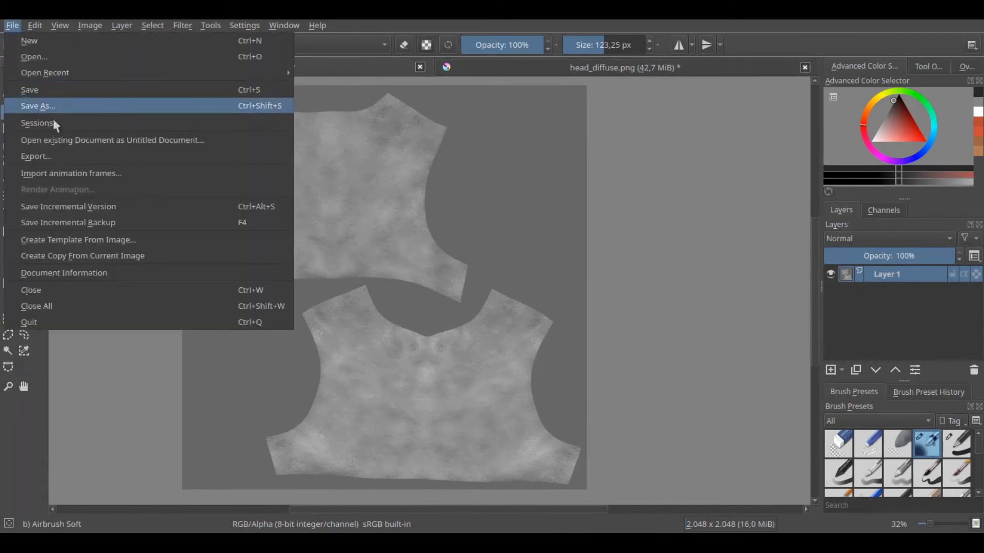
{"action": "left_click", "coordinate": [62, 157]}
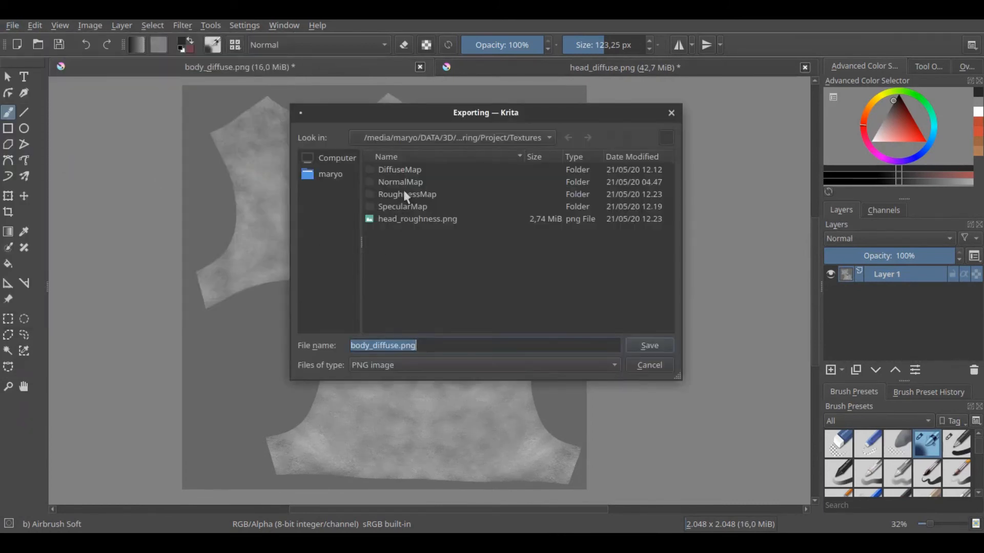
{"action": "double_click", "coordinate": [421, 194]}
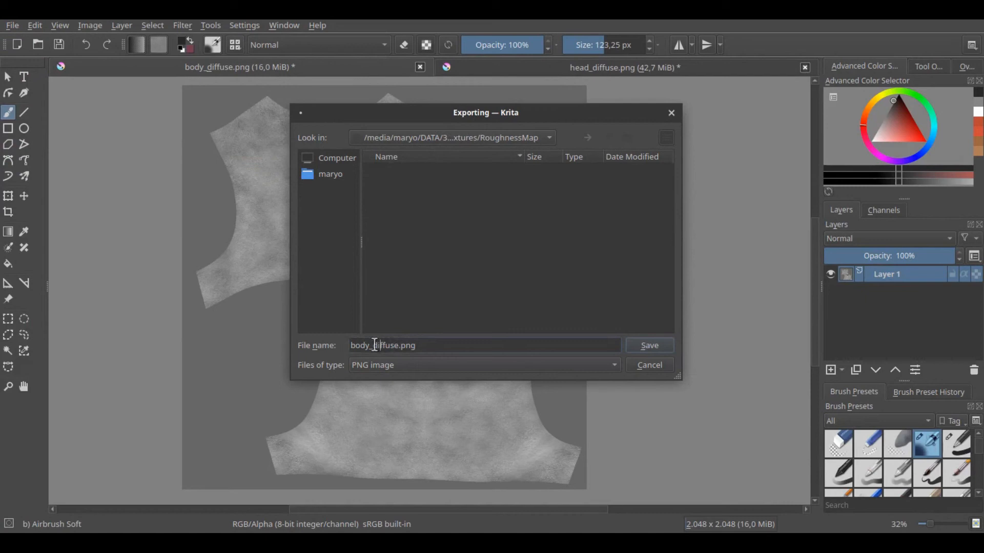
{"action": "type", "text": "roughn"}
{"action": "left_click", "coordinate": [657, 347]}
{"action": "left_click", "coordinate": [578, 377]}
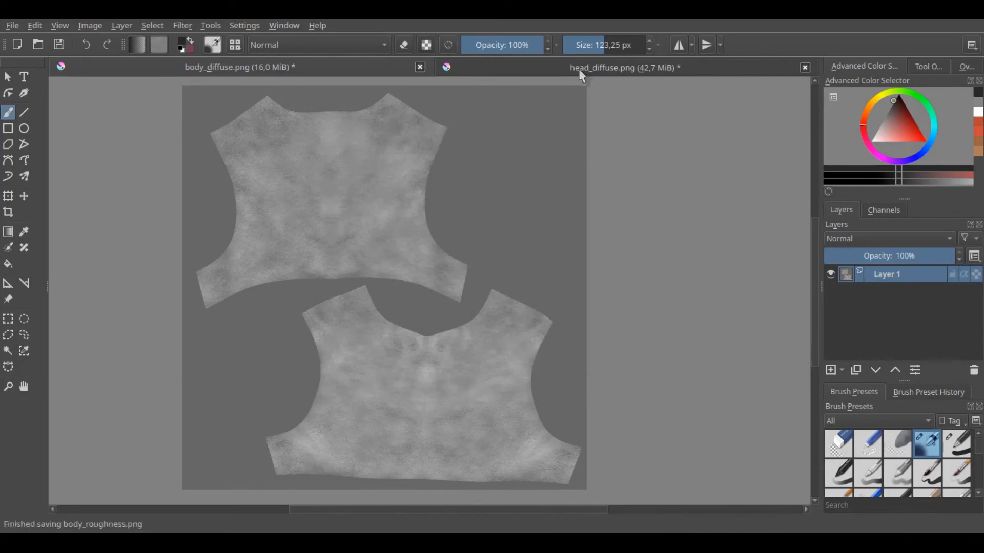
{"action": "left_click", "coordinate": [581, 76]}
{"action": "left_click", "coordinate": [13, 25]}
{"action": "left_click", "coordinate": [31, 138]}
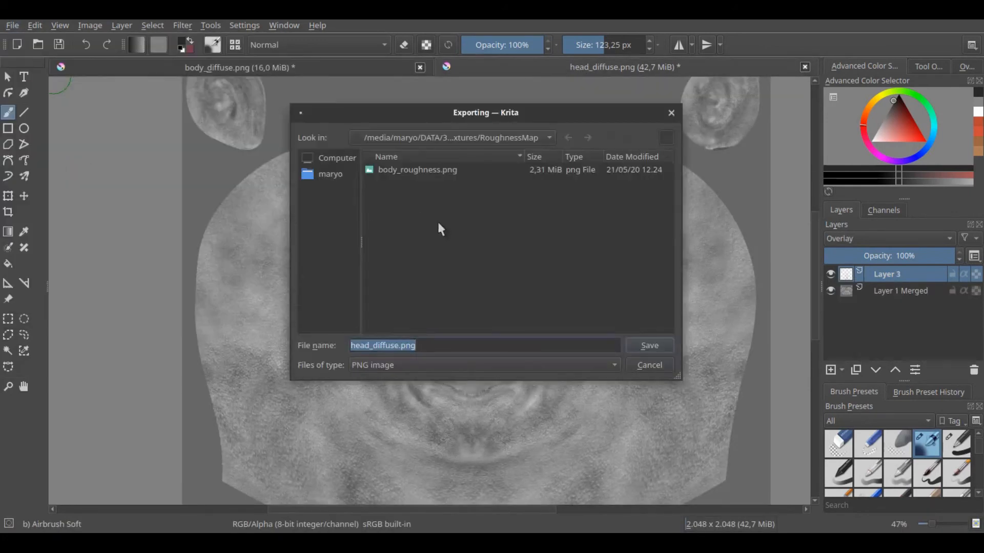
{"action": "left_click", "coordinate": [658, 346]}
{"action": "left_click", "coordinate": [636, 379]}
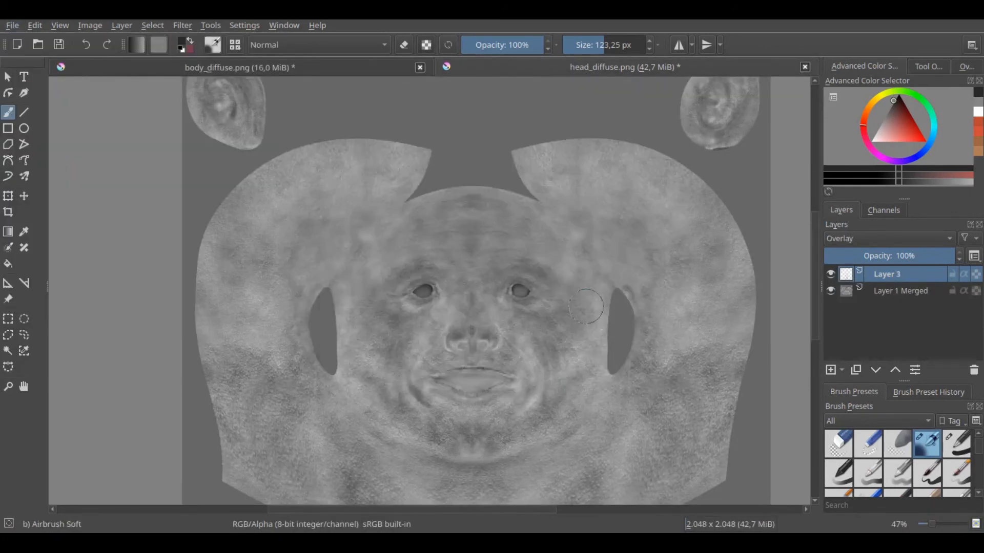
Step: Export the head map as head_roughness.png into the RoughnessMap folder
{"action": "left_click", "coordinate": [12, 25]}
{"action": "left_click", "coordinate": [30, 156]}
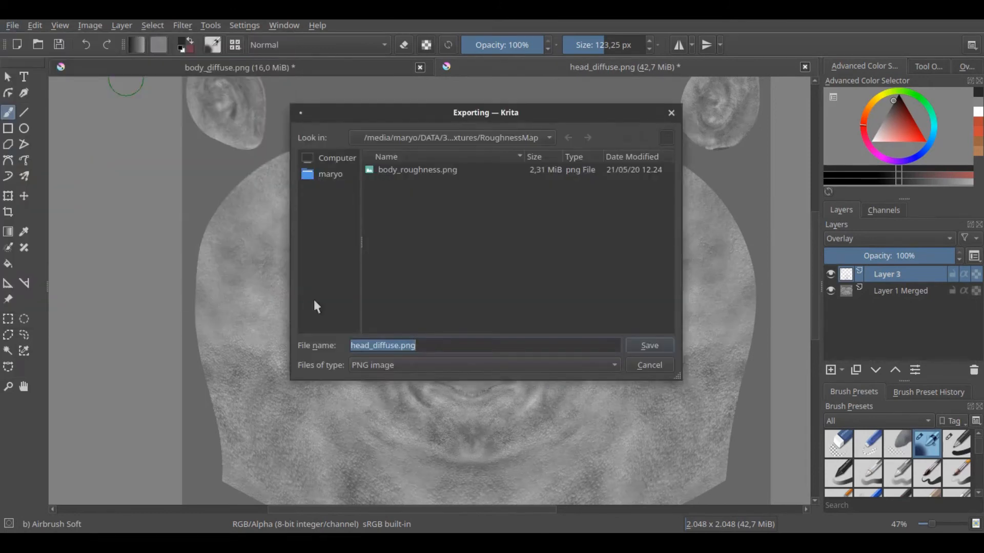
{"action": "left_click", "coordinate": [375, 347]}
{"action": "type", "text": "roughness"}
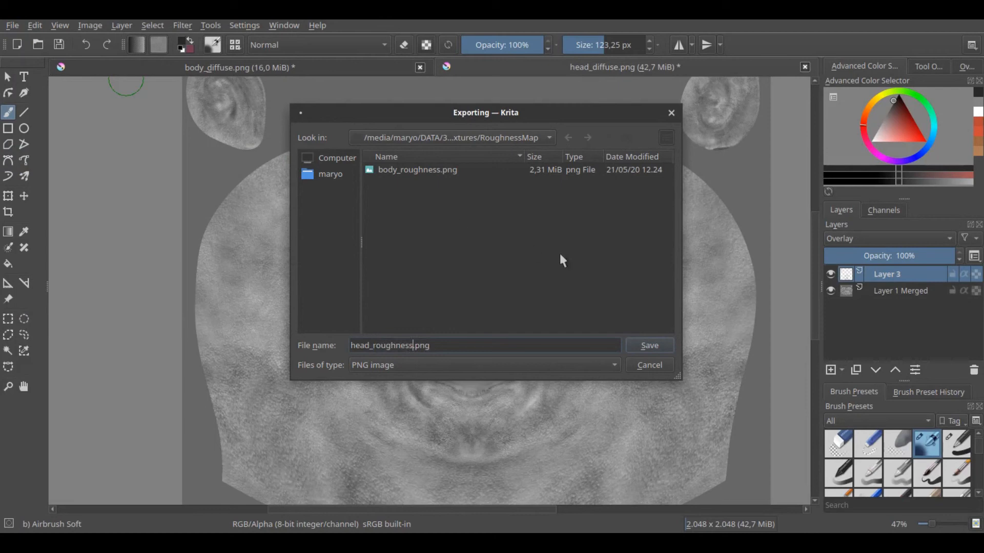
{"action": "left_click", "coordinate": [641, 344]}
{"action": "left_click", "coordinate": [585, 379]}
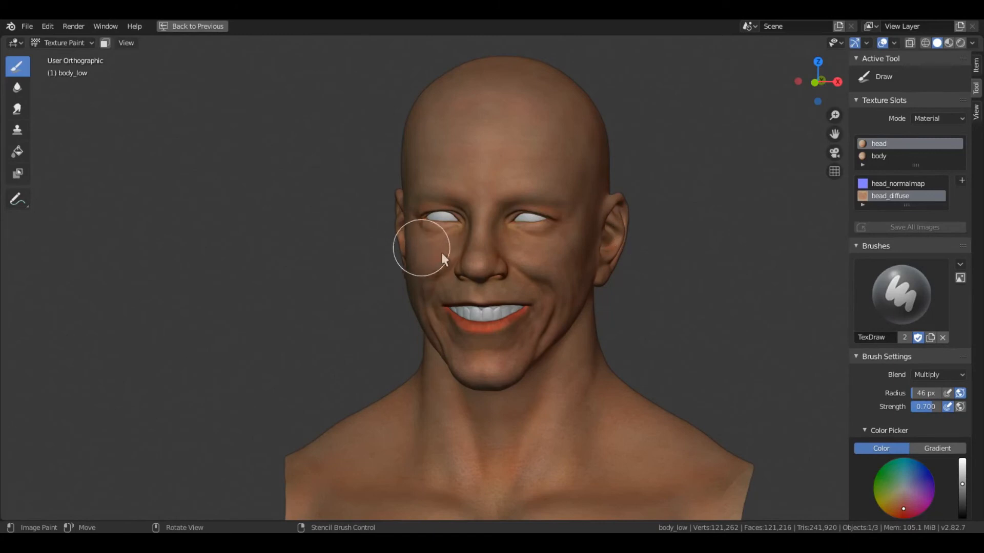
Step: Move in on the model's smiling mouth in Blender and set the texture-paint brush's blend mode to Mix
{"action": "scroll", "coordinate": [528, 272], "scroll_direction": "up", "scroll_amount": 5}
{"action": "scroll", "coordinate": [527, 269], "scroll_direction": "down", "scroll_amount": 4, "text": "shift"}
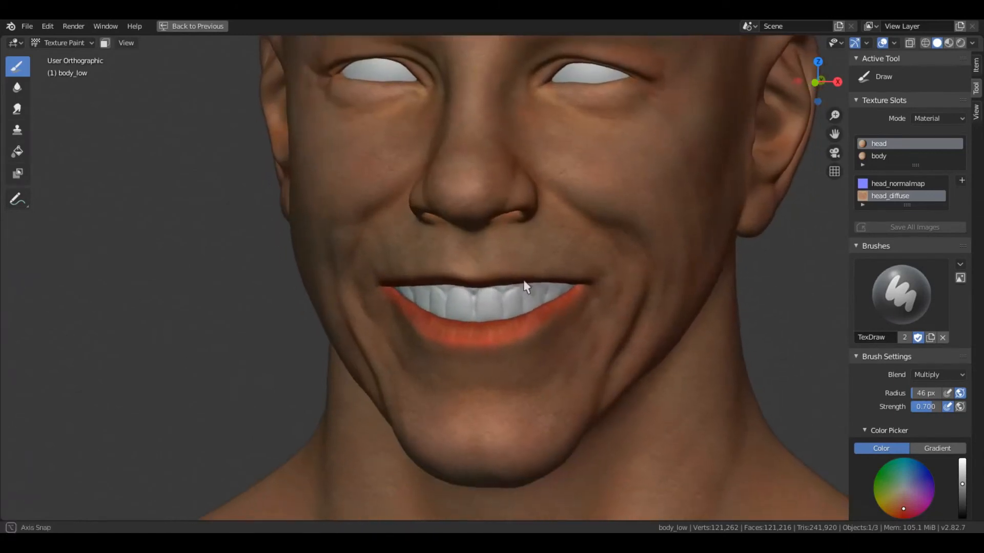
{"action": "scroll", "coordinate": [919, 248], "scroll_direction": "down", "scroll_amount": 5}
{"action": "scroll", "coordinate": [917, 276], "scroll_direction": "down", "scroll_amount": 3}
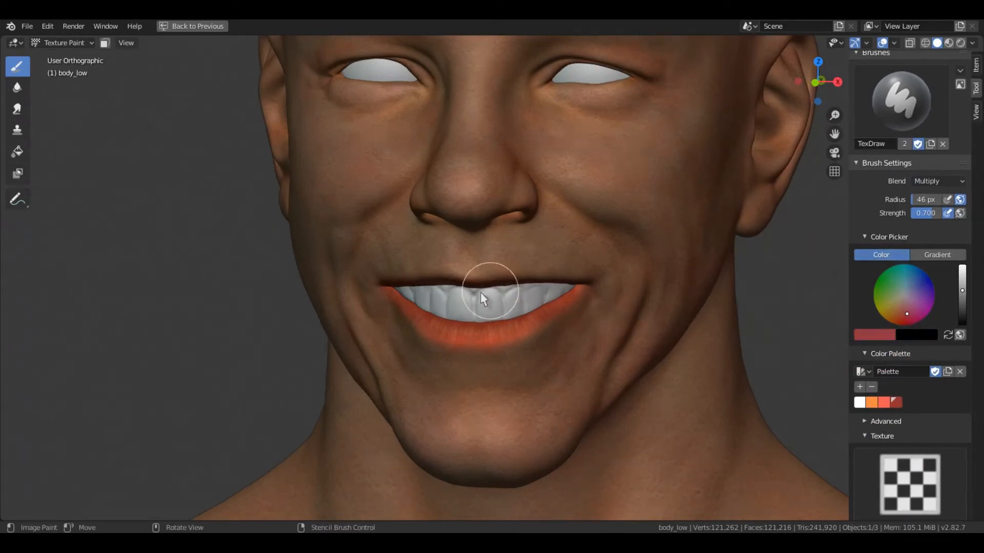
{"action": "scroll", "coordinate": [549, 303], "scroll_direction": "up", "scroll_amount": 2}
{"action": "middle_click_drag", "start_coordinate": [552, 305], "coordinate": [564, 332]}
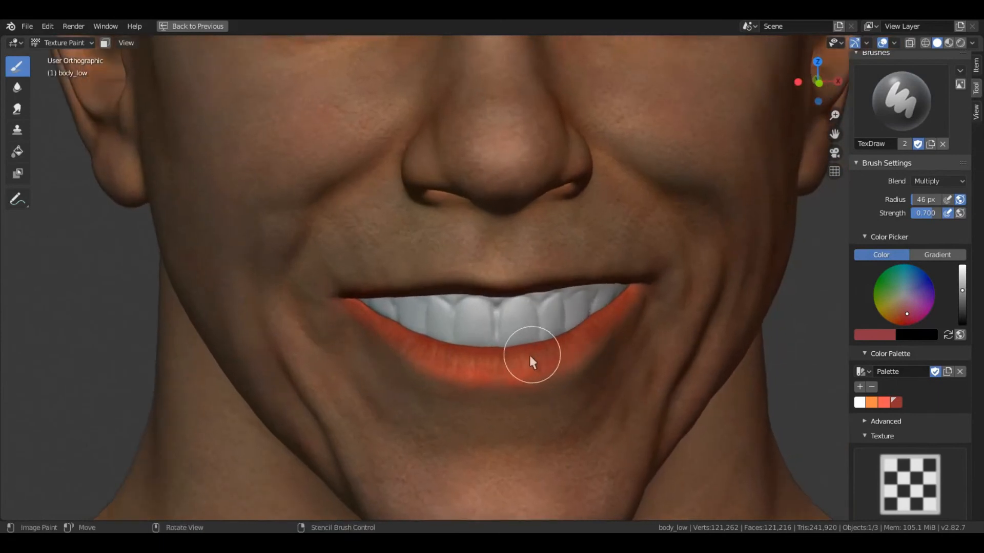
{"action": "left_click", "coordinate": [936, 182]}
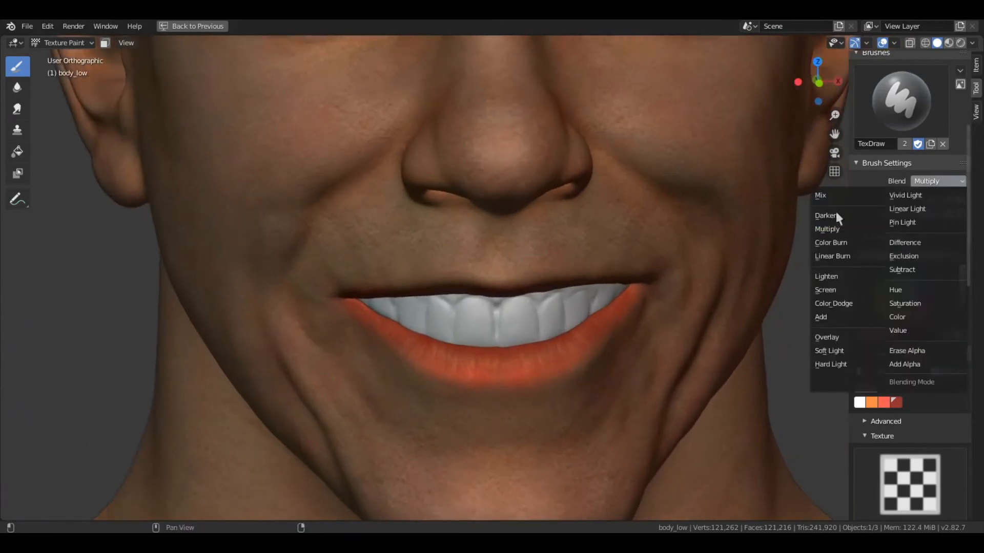
{"action": "left_click", "coordinate": [836, 195]}
Step: Resize the paint brush, try a freehand stroke near the mouth corner, and inspect the ear
{"action": "middle_click_drag", "start_coordinate": [613, 319], "coordinate": [564, 328]}
{"action": "scroll", "coordinate": [563, 323], "scroll_direction": "up", "scroll_amount": 1}
{"action": "mouse_move", "coordinate": [644, 270]}
{"action": "middle_mouse_down"}
{"action": "mouse_move", "coordinate": [594, 333]}
{"action": "mouse_move", "coordinate": [631, 308]}
{"action": "mouse_move", "coordinate": [501, 268]}
{"action": "mouse_move", "coordinate": [532, 176]}
{"action": "mouse_move", "coordinate": [566, 208]}
{"action": "mouse_move", "coordinate": [544, 169]}
{"action": "mouse_move", "coordinate": [417, 241]}
{"action": "mouse_move", "coordinate": [367, 305]}
{"action": "mouse_move", "coordinate": [482, 322]}
{"action": "mouse_move", "coordinate": [478, 281]}
{"action": "mouse_move", "coordinate": [599, 281]}
{"action": "mouse_move", "coordinate": [586, 255]}
{"action": "mouse_move", "coordinate": [606, 281]}
{"action": "mouse_move", "coordinate": [586, 320]}
{"action": "mouse_move", "coordinate": [613, 326]}
{"action": "middle_mouse_up"}
{"action": "scroll", "coordinate": [482, 321], "scroll_direction": "down", "scroll_amount": 6}
{"action": "scroll", "coordinate": [860, 315], "scroll_direction": "up", "scroll_amount": 8}
{"action": "left_click", "coordinate": [894, 228]}
{"action": "scroll", "coordinate": [504, 247], "scroll_direction": "down", "scroll_amount": 2}
{"action": "scroll", "coordinate": [586, 255], "scroll_direction": "up", "scroll_amount": 2}
{"action": "scroll", "coordinate": [586, 319], "scroll_direction": "up", "scroll_amount": 2}
{"action": "key", "text": "f"}
{"action": "left_click", "coordinate": [618, 329]}
{"action": "left_click_drag", "start_coordinate": [630, 338], "coordinate": [673, 287]}
{"action": "middle_click_drag", "start_coordinate": [671, 287], "coordinate": [544, 225]}
{"action": "middle_click_drag", "start_coordinate": [536, 286], "coordinate": [559, 256]}
{"action": "scroll", "coordinate": [581, 304], "scroll_direction": "down", "scroll_amount": 2}
{"action": "middle_click_drag", "start_coordinate": [913, 329], "coordinate": [893, 229]}
{"action": "middle_click_drag", "start_coordinate": [702, 261], "coordinate": [555, 271]}
{"action": "scroll", "coordinate": [555, 272], "scroll_direction": "up", "scroll_amount": 5}
{"action": "middle_click_drag", "start_coordinate": [650, 277], "coordinate": [519, 325]}
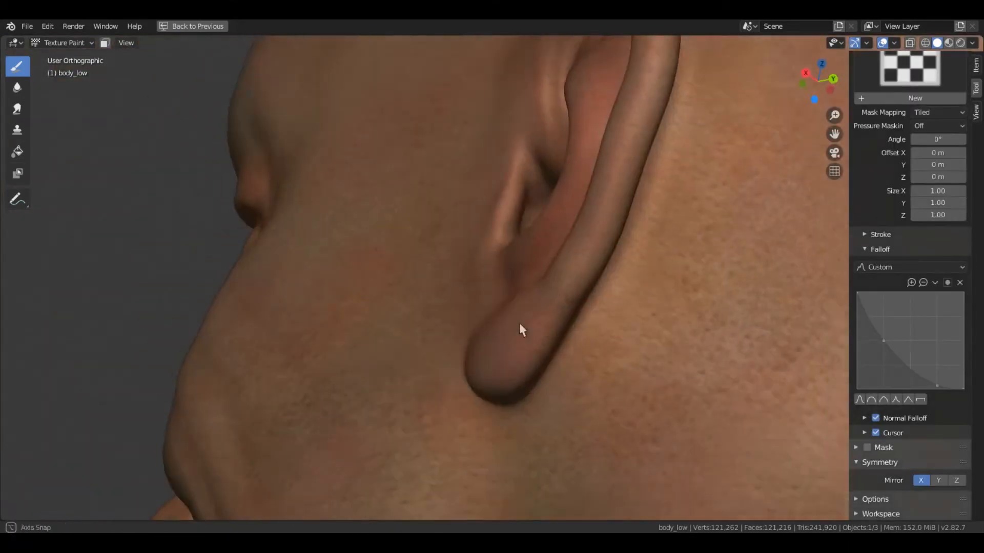
Step: Switch the viewport to Material Preview shading and examine the painted head and ears from several angles
{"action": "key", "text": "z"}
{"action": "left_click", "coordinate": [563, 303]}
{"action": "mouse_move", "coordinate": [564, 302]}
{"action": "middle_mouse_down"}
{"action": "mouse_move", "coordinate": [494, 351]}
{"action": "mouse_move", "coordinate": [527, 156]}
{"action": "mouse_move", "coordinate": [498, 256]}
{"action": "mouse_move", "coordinate": [400, 189]}
{"action": "mouse_move", "coordinate": [369, 213]}
{"action": "mouse_move", "coordinate": [556, 253]}
{"action": "mouse_move", "coordinate": [528, 258]}
{"action": "mouse_move", "coordinate": [564, 191]}
{"action": "middle_mouse_up"}
{"action": "scroll", "coordinate": [391, 205], "scroll_direction": "up", "scroll_amount": 2}
{"action": "scroll", "coordinate": [569, 230], "scroll_direction": "up", "scroll_amount": 3}
{"action": "scroll", "coordinate": [598, 166], "scroll_direction": "down", "scroll_amount": 1}
{"action": "middle_click_drag", "start_coordinate": [461, 205], "coordinate": [610, 130]}
{"action": "middle_click_drag", "start_coordinate": [404, 294], "coordinate": [446, 280]}
{"action": "middle_click_drag", "start_coordinate": [408, 306], "coordinate": [497, 241]}
{"action": "middle_click_drag", "start_coordinate": [496, 241], "coordinate": [604, 241]}
{"action": "middle_click_drag", "start_coordinate": [604, 240], "coordinate": [538, 277], "text": "ctrl"}
{"action": "middle_click_drag", "start_coordinate": [538, 277], "coordinate": [604, 274], "text": "ctrl"}
{"action": "middle_click_drag", "start_coordinate": [578, 339], "coordinate": [440, 326], "text": "ctrl"}
{"action": "middle_click_drag", "start_coordinate": [516, 287], "coordinate": [501, 266]}
{"action": "middle_click_drag", "start_coordinate": [432, 267], "coordinate": [516, 363]}
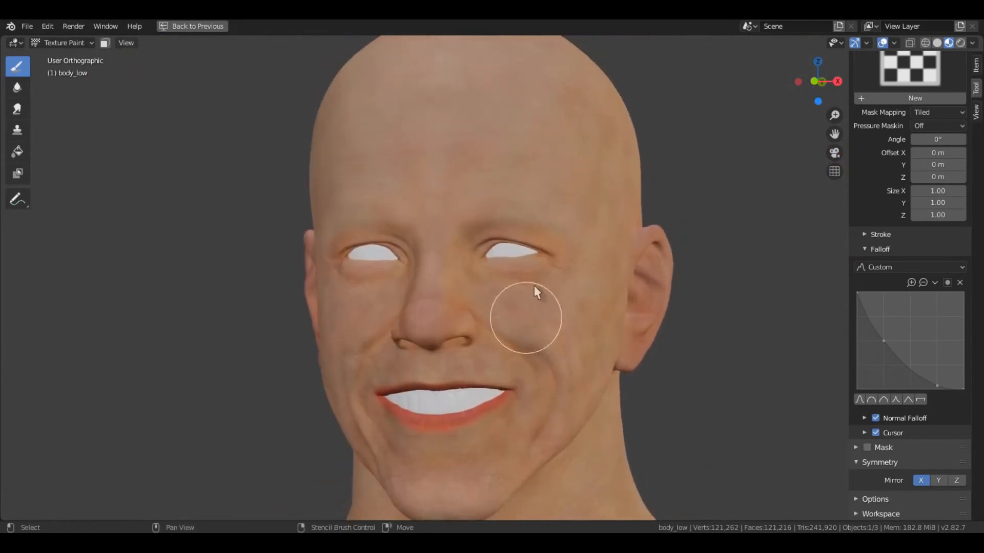
{"action": "scroll", "coordinate": [871, 251], "scroll_direction": "up", "scroll_amount": 15}
{"action": "scroll", "coordinate": [875, 253], "scroll_direction": "up", "scroll_amount": 14}
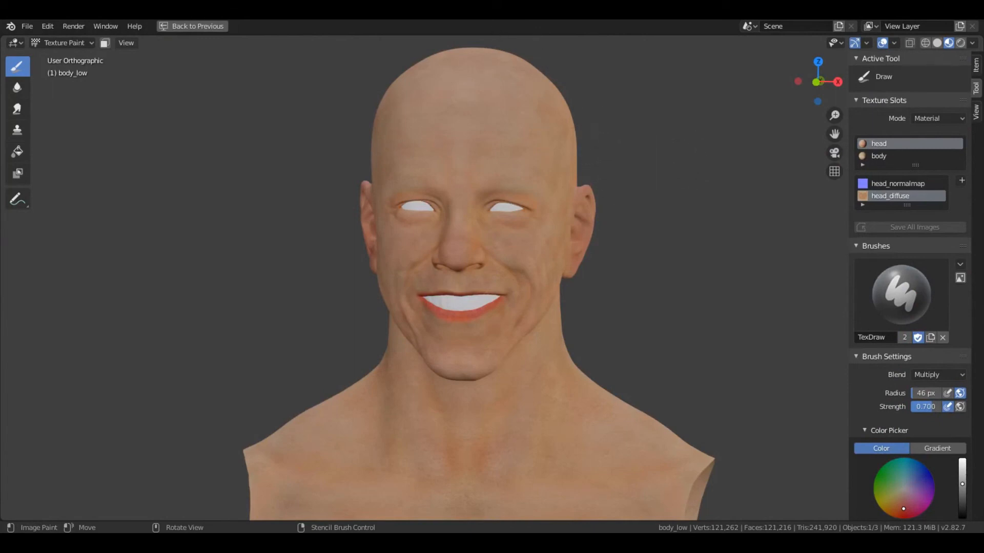
Step: Bring up the file manager and duplicate the DiffuseMap folder inside the Textures folder
{"action": "left_click", "coordinate": [540, 18]}
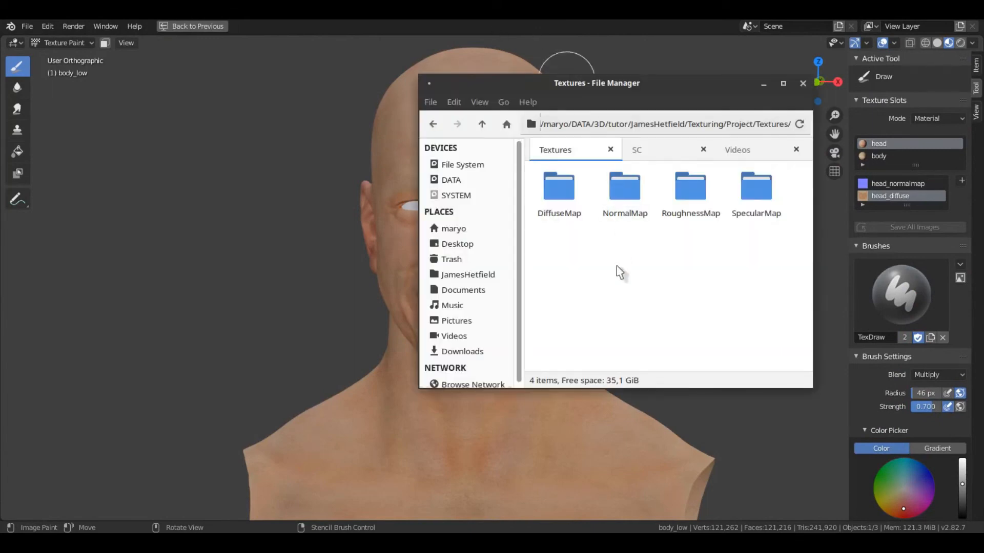
{"action": "left_click", "coordinate": [567, 204]}
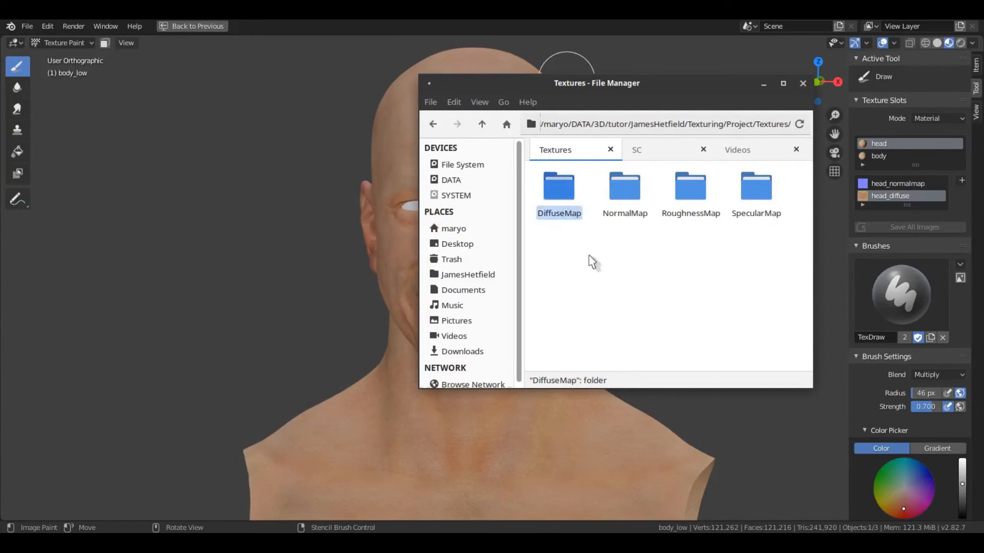
{"action": "key", "text": "ctrl+c"}
{"action": "key", "text": "ctrl+v"}
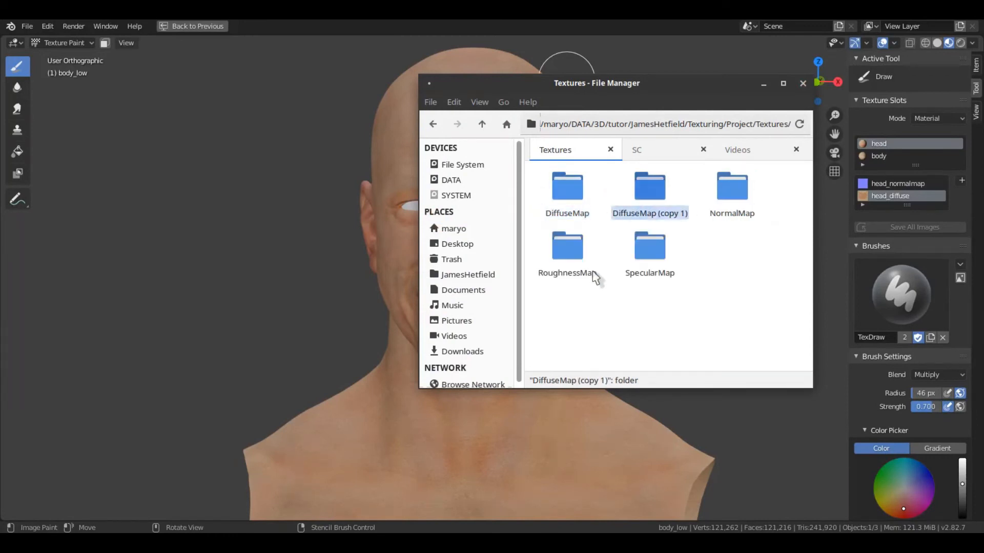
Step: Rename the duplicated DiffuseMap folder as SSSMap
{"action": "key", "text": "F2"}
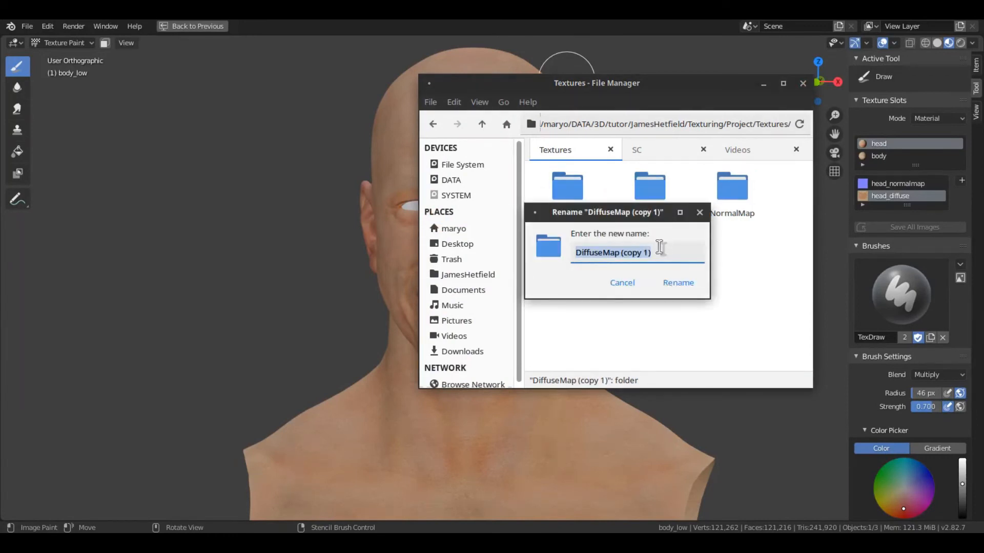
{"action": "type", "text": "SSSM"}
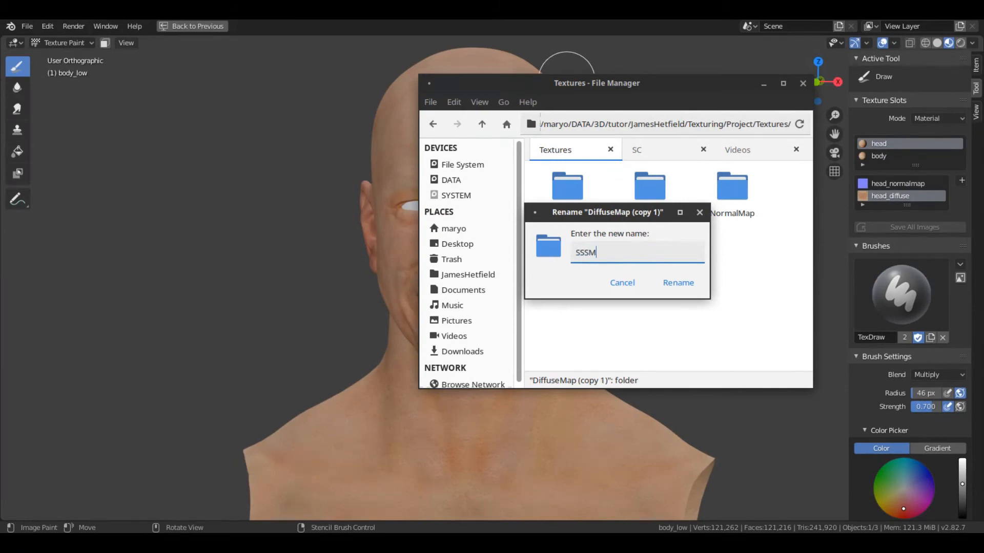
{"action": "type", "text": "ap"}
{"action": "left_click", "coordinate": [678, 282]}
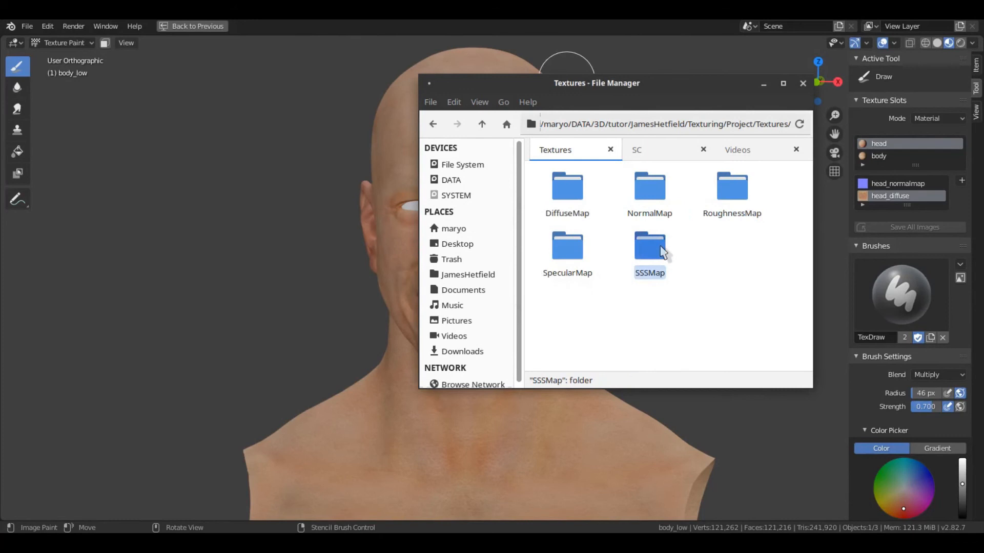
Step: Rename the SSSMap folder's body and head diffuse images as body_SSS.png and head_SSS.png, and put the file manager away
{"action": "double_click", "coordinate": [664, 252]}
{"action": "left_click", "coordinate": [566, 212]}
{"action": "key", "text": "F2"}
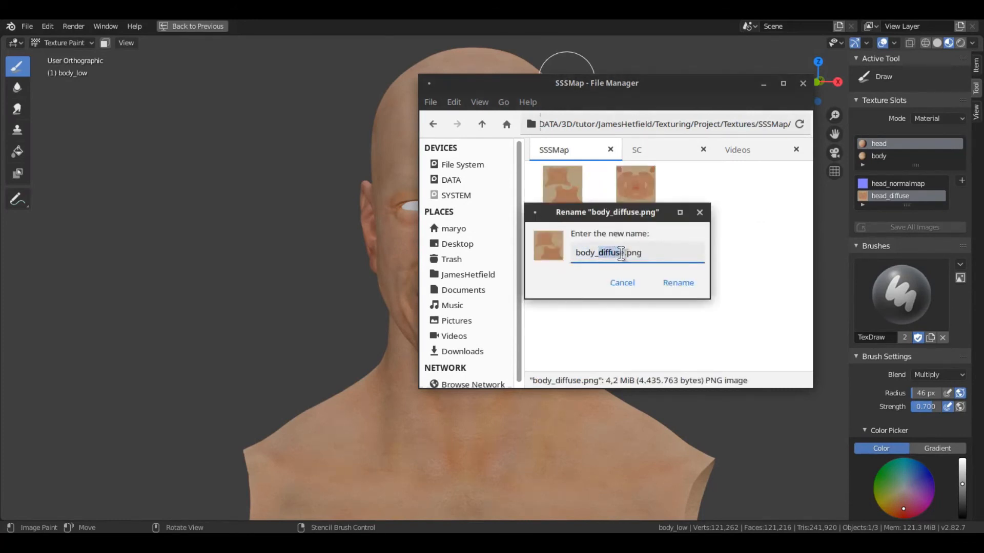
{"action": "type", "text": "body_SSS"}
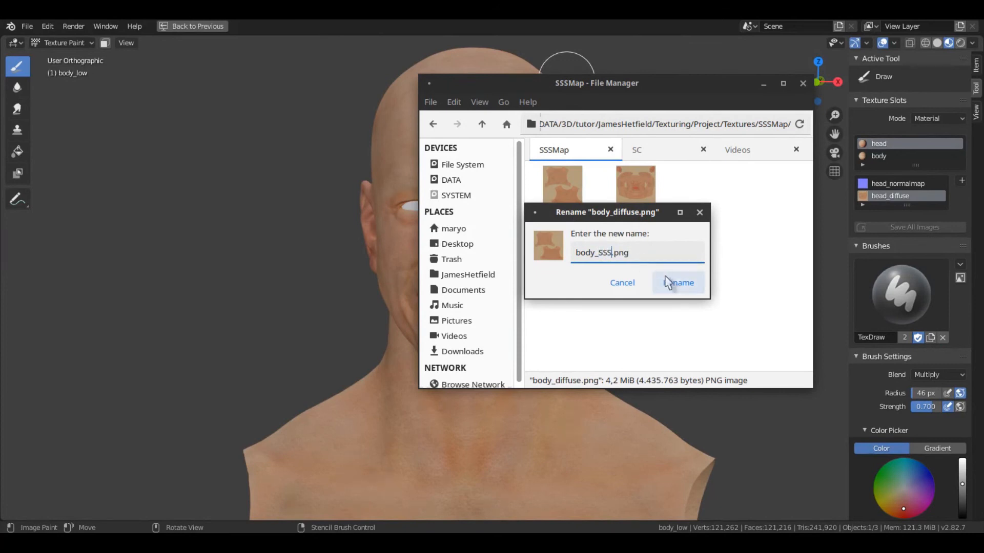
{"action": "left_click", "coordinate": [674, 282]}
{"action": "left_click", "coordinate": [636, 211]}
{"action": "key", "text": "F2"}
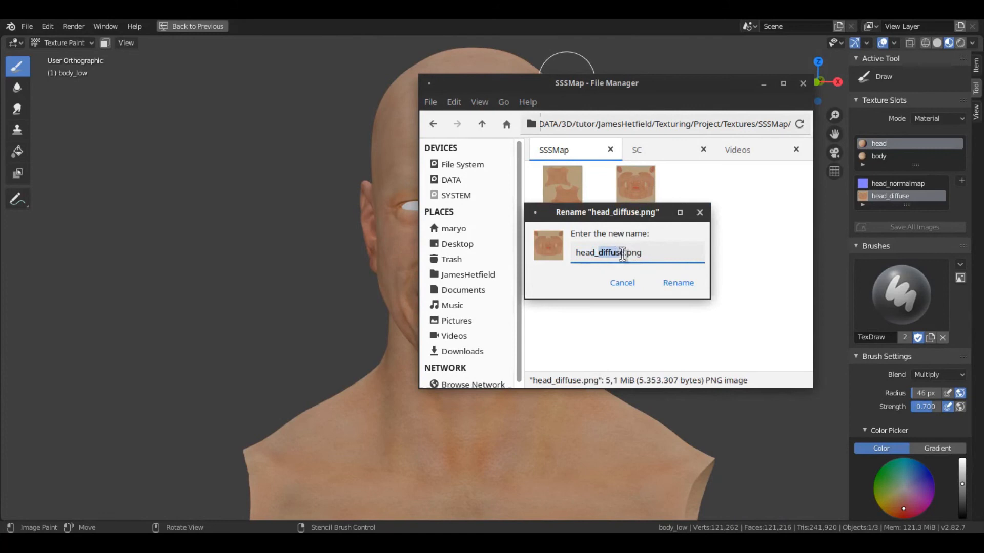
{"action": "type", "text": "head_SSS"}
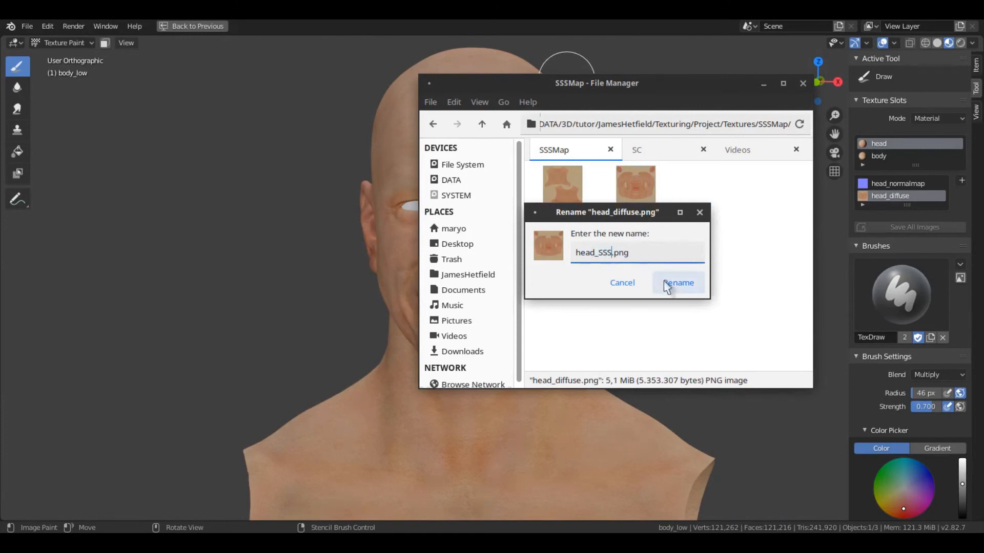
{"action": "left_click", "coordinate": [677, 282]}
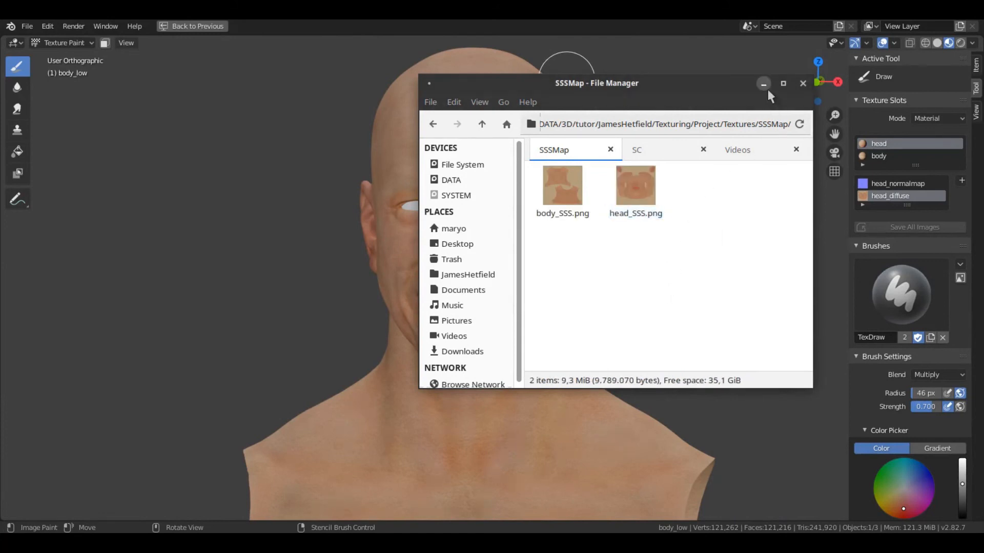
{"action": "left_click", "coordinate": [763, 83]}
Step: Restore Blender's full layout, enlarge the node editor and place a duplicate of the head_diffuse texture node above the original
{"action": "key", "text": "ctrl+space"}
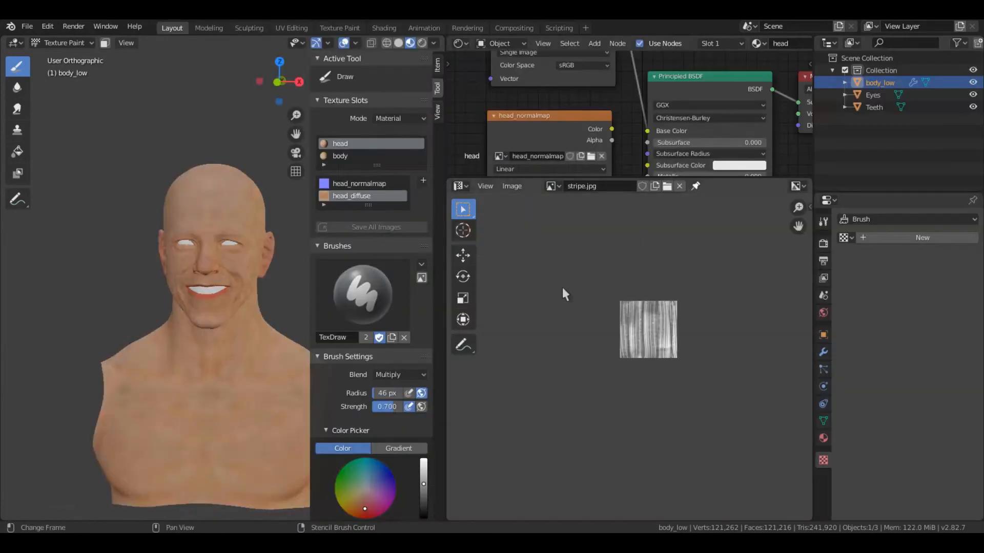
{"action": "middle_click_drag", "start_coordinate": [546, 281], "coordinate": [564, 280]}
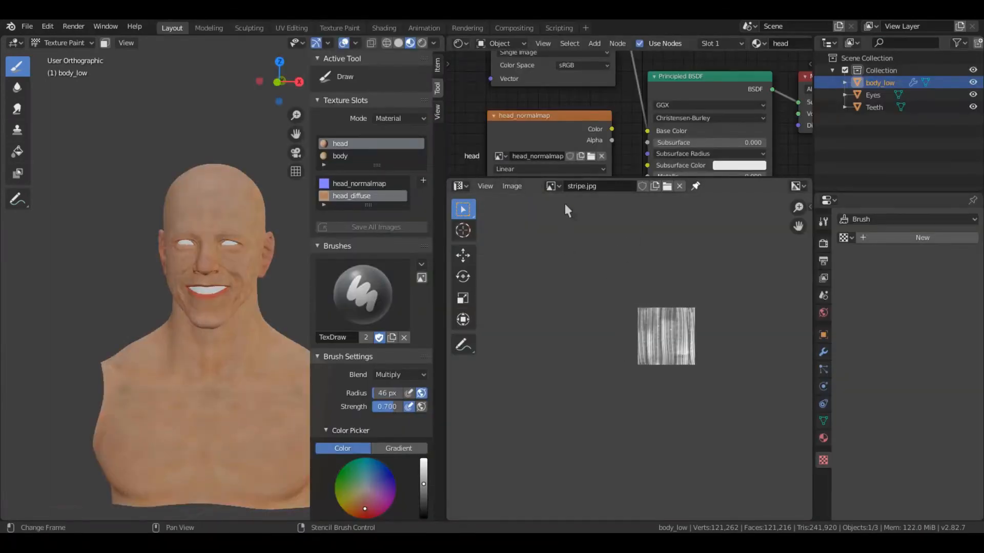
{"action": "left_click_drag", "start_coordinate": [615, 177], "coordinate": [601, 426]}
{"action": "middle_click_drag", "start_coordinate": [616, 228], "coordinate": [619, 407]}
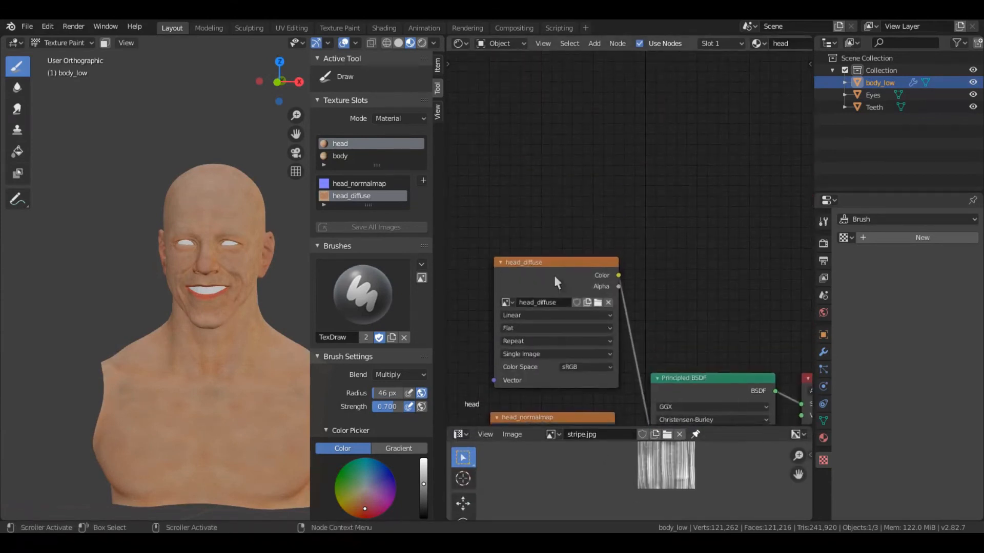
{"action": "left_click", "coordinate": [555, 275]}
{"action": "middle_click_drag", "start_coordinate": [554, 275], "coordinate": [572, 281]}
{"action": "key", "text": "shift+d"}
{"action": "left_click", "coordinate": [575, 126]}
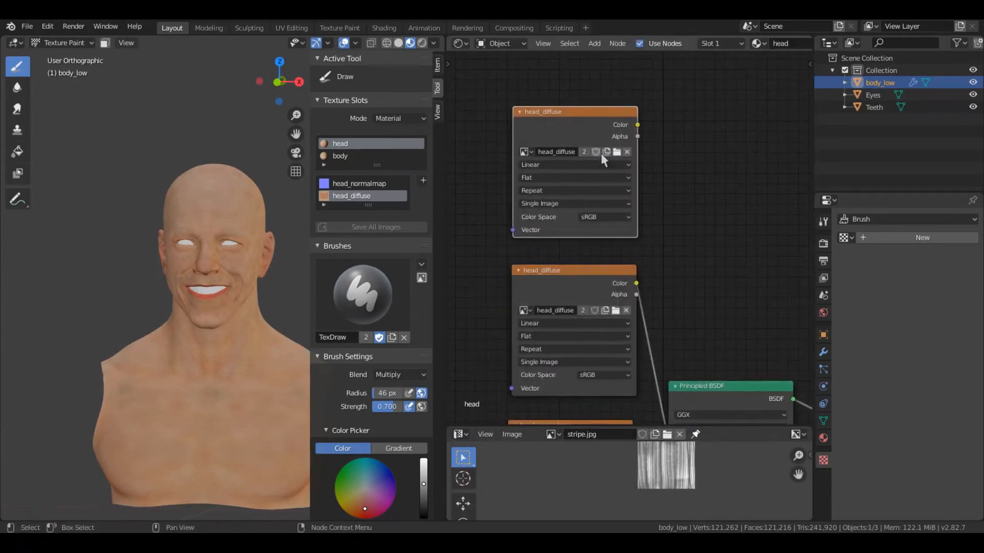
Step: Load head_SSS.png from the SSSMap folder into the duplicate node, move head_diffuse aside and connect the SSS colour to Base Color
{"action": "left_click", "coordinate": [616, 152]}
{"action": "left_click", "coordinate": [371, 124]}
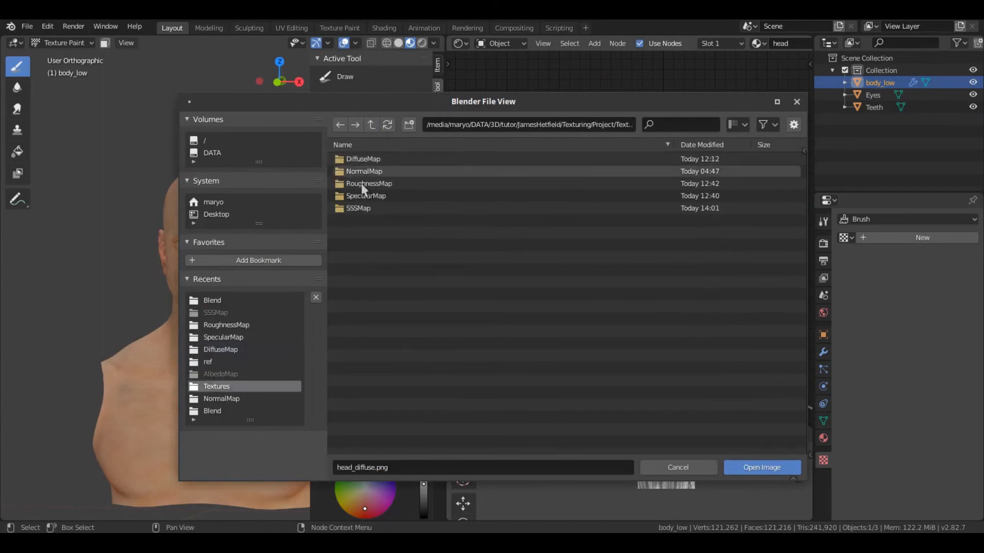
{"action": "left_click", "coordinate": [356, 209]}
{"action": "double_click", "coordinate": [358, 174]}
{"action": "middle_click_drag", "start_coordinate": [664, 302], "coordinate": [663, 228]}
{"action": "left_click_drag", "start_coordinate": [588, 209], "coordinate": [449, 233]}
{"action": "left_click_drag", "start_coordinate": [636, 75], "coordinate": [663, 365]}
{"action": "middle_click_drag", "start_coordinate": [670, 262], "coordinate": [683, 279]}
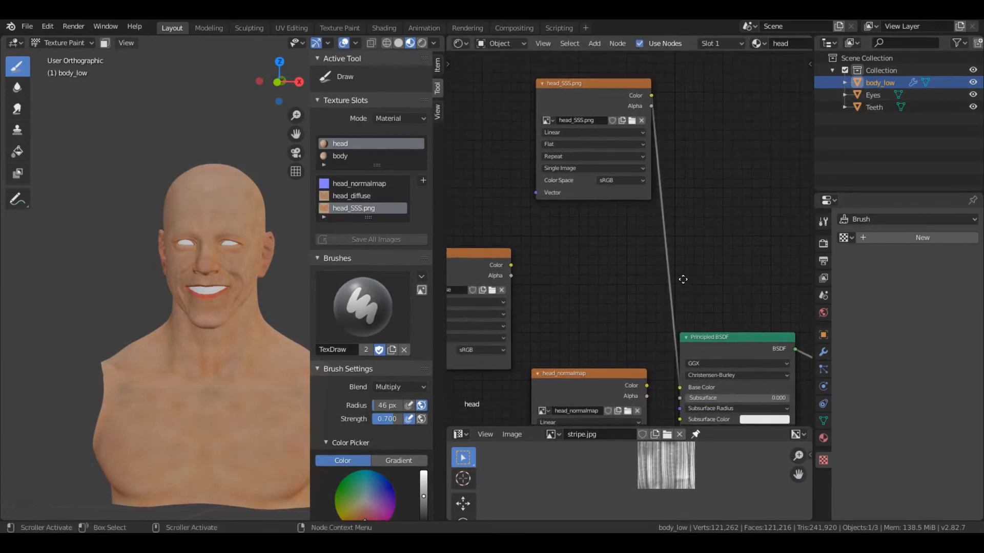
Step: Select the body material and place a duplicate of its body_diffuse texture node above the original
{"action": "left_click", "coordinate": [823, 438]}
{"action": "left_click", "coordinate": [863, 234]}
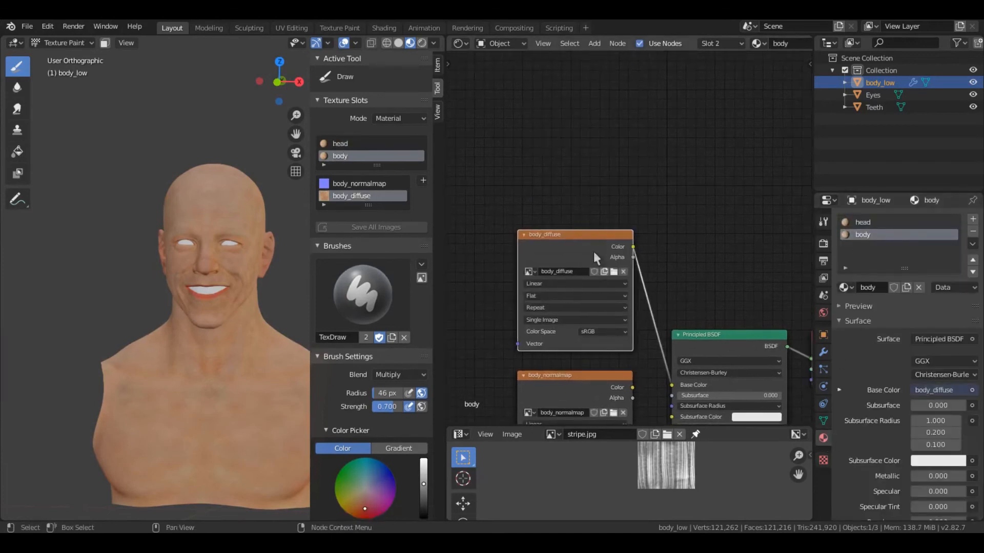
{"action": "key", "text": "shift+d"}
{"action": "left_click", "coordinate": [589, 103]}
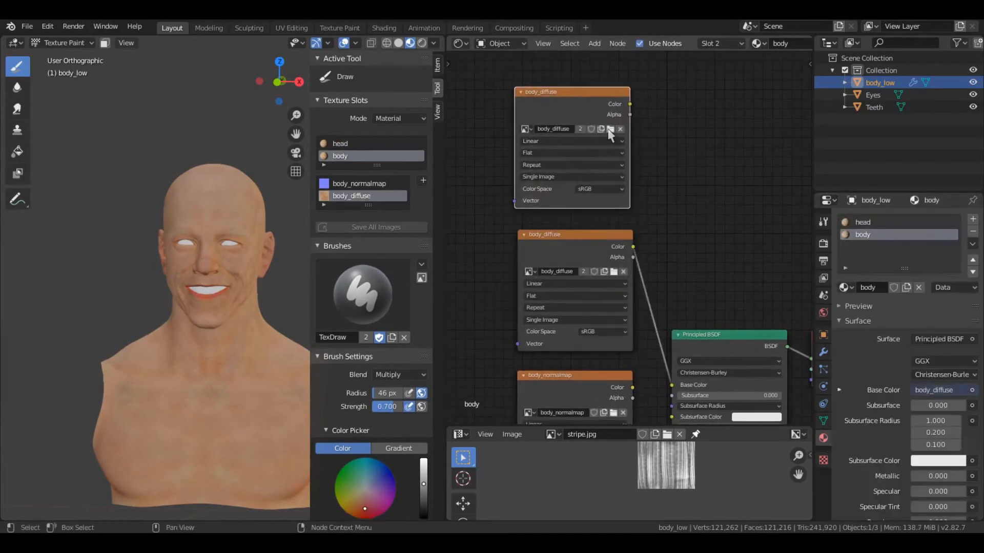
Step: Load body_SSS.png from the SSSMap folder into the duplicate node and connect its colour to the body shader's Base Color
{"action": "left_click", "coordinate": [613, 129]}
{"action": "left_click", "coordinate": [371, 125]}
{"action": "left_click", "coordinate": [358, 209]}
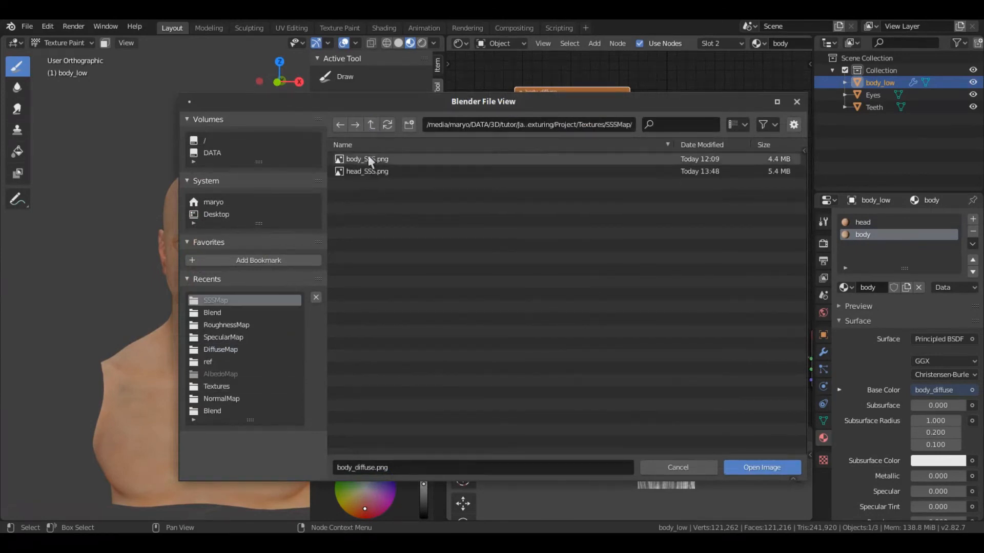
{"action": "double_click", "coordinate": [368, 159]}
{"action": "left_click_drag", "start_coordinate": [624, 92], "coordinate": [665, 373]}
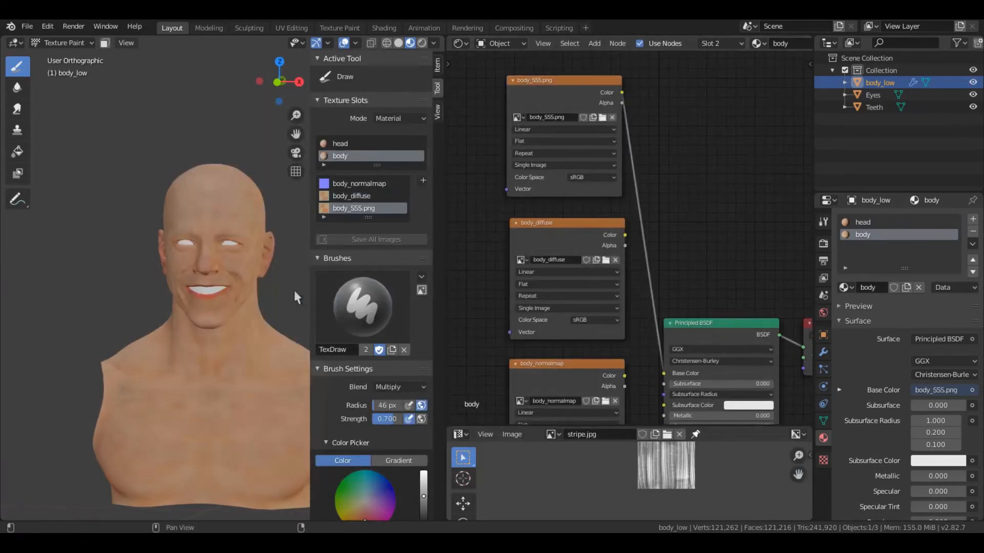
Step: Make the head's head_SSS.png texture the paint target and maximise the viewport around the face
{"action": "left_click", "coordinate": [354, 143]}
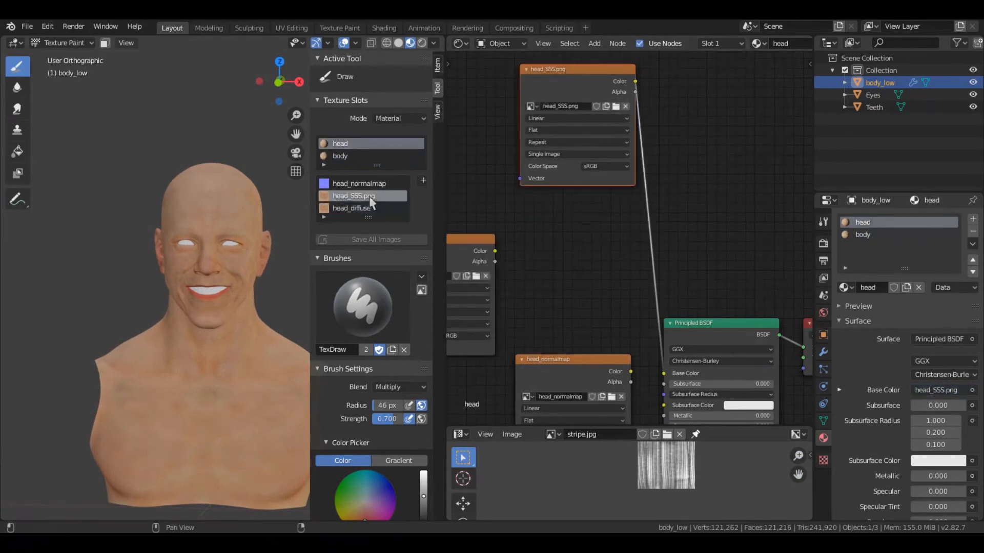
{"action": "left_click", "coordinate": [354, 156]}
{"action": "left_click", "coordinate": [355, 143]}
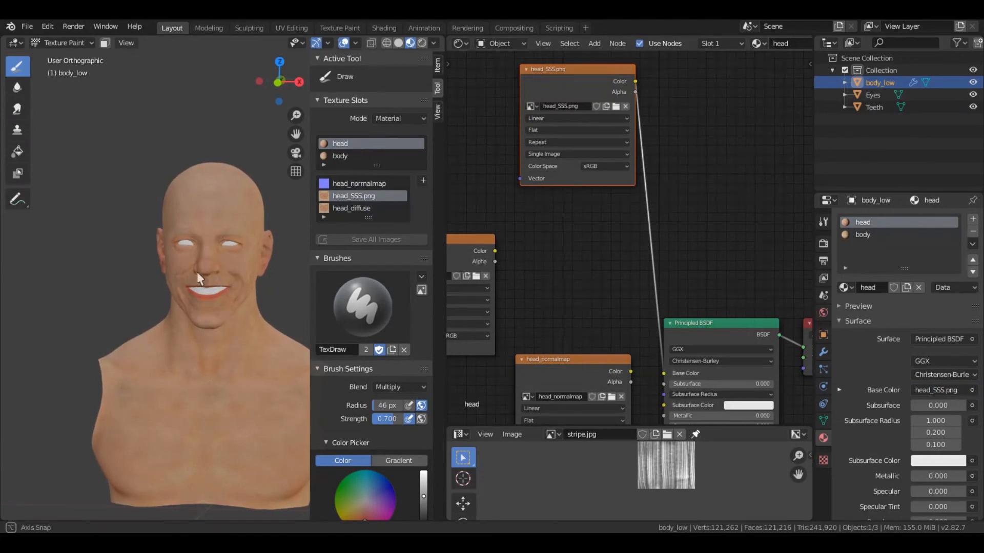
{"action": "key", "text": "ctrl+space"}
{"action": "scroll", "coordinate": [508, 294], "scroll_direction": "up", "scroll_amount": 2}
{"action": "middle_click_drag", "start_coordinate": [535, 302], "coordinate": [534, 302]}
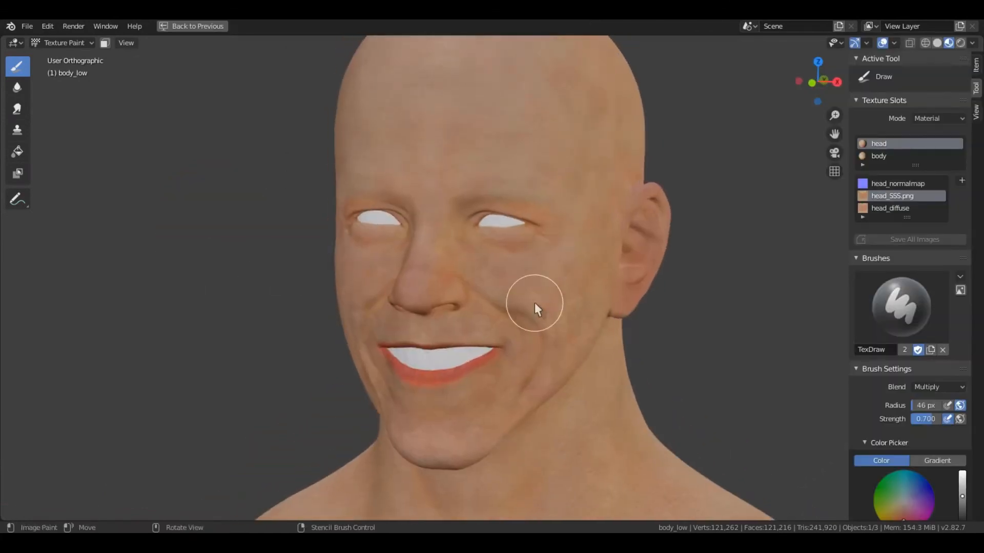
{"action": "middle_click_drag", "start_coordinate": [502, 173], "coordinate": [516, 160]}
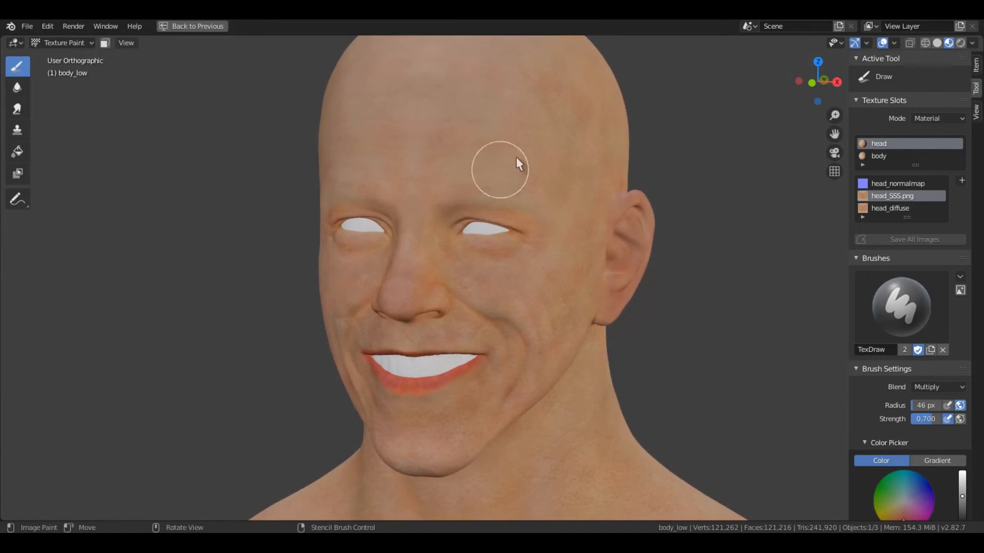
{"action": "middle_click_drag", "start_coordinate": [540, 293], "coordinate": [533, 292], "text": "shift"}
Step: Pick the palette's orange, darken it and add the darker shade to the colour palette
{"action": "middle_click_drag", "start_coordinate": [873, 375], "coordinate": [887, 305]}
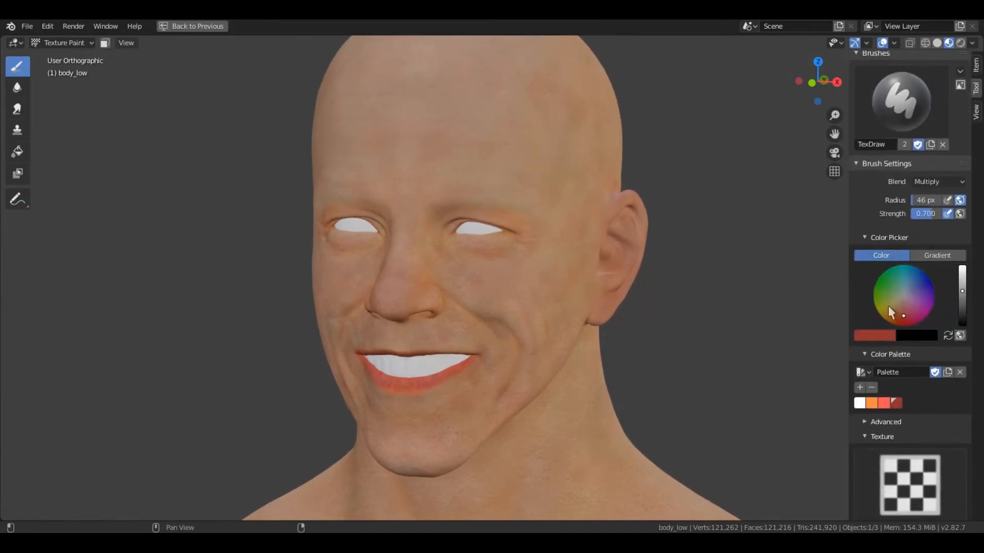
{"action": "left_click", "coordinate": [871, 403]}
{"action": "left_click", "coordinate": [964, 285]}
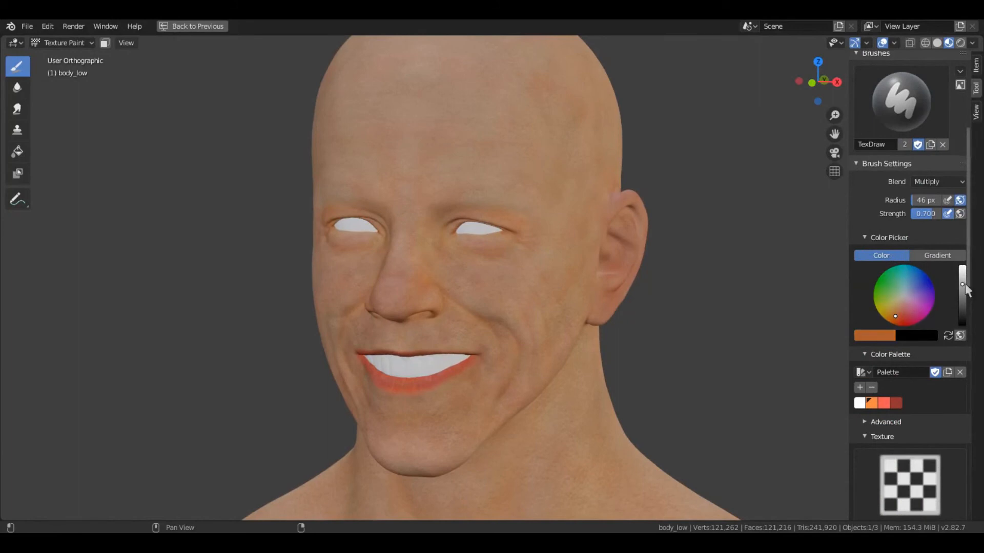
{"action": "left_click", "coordinate": [860, 389]}
Step: Paint the darker orange in Multiply mode over the cheeks, around the mouth and around the eyes
{"action": "middle_click_drag", "start_coordinate": [591, 314], "coordinate": [609, 329], "text": "shift"}
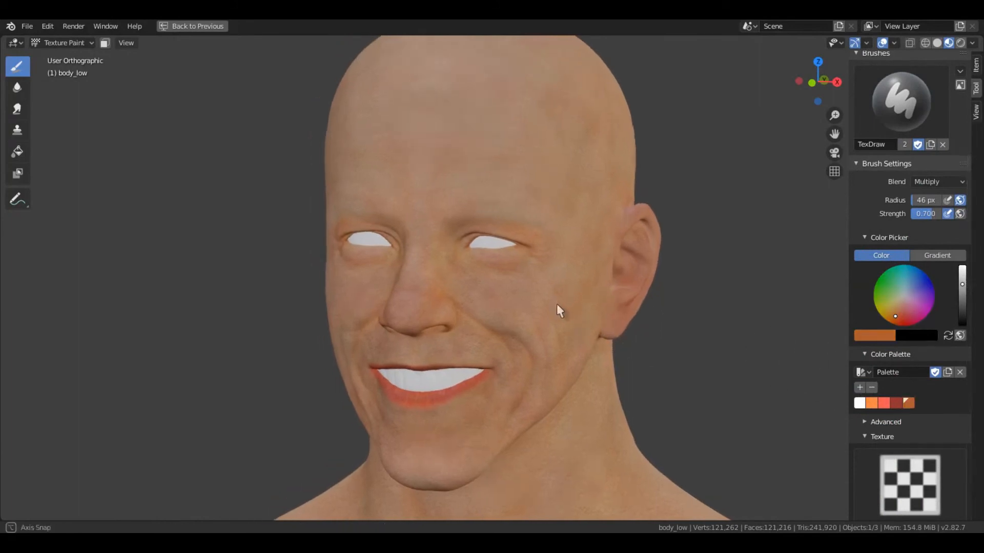
{"action": "scroll", "coordinate": [504, 277], "scroll_direction": "up", "scroll_amount": 2}
{"action": "middle_click_drag", "start_coordinate": [481, 253], "coordinate": [501, 295]}
{"action": "middle_click_drag", "start_coordinate": [566, 275], "coordinate": [477, 244]}
{"action": "mouse_move", "coordinate": [561, 273]}
{"action": "middle_mouse_down"}
{"action": "mouse_move", "coordinate": [601, 279]}
{"action": "mouse_move", "coordinate": [607, 302]}
{"action": "middle_mouse_up"}
{"action": "scroll", "coordinate": [578, 289], "scroll_direction": "up", "scroll_amount": 2}
{"action": "left_click_drag", "start_coordinate": [620, 300], "coordinate": [633, 287]}
{"action": "middle_click_drag", "start_coordinate": [617, 269], "coordinate": [602, 240]}
{"action": "middle_click_drag", "start_coordinate": [538, 262], "coordinate": [486, 341]}
{"action": "mouse_move", "coordinate": [498, 261]}
{"action": "middle_mouse_down"}
{"action": "mouse_move", "coordinate": [509, 256]}
{"action": "mouse_move", "coordinate": [479, 264]}
{"action": "middle_mouse_up"}
{"action": "middle_click_drag", "start_coordinate": [479, 307], "coordinate": [448, 287]}
{"action": "middle_click_drag", "start_coordinate": [446, 322], "coordinate": [421, 350]}
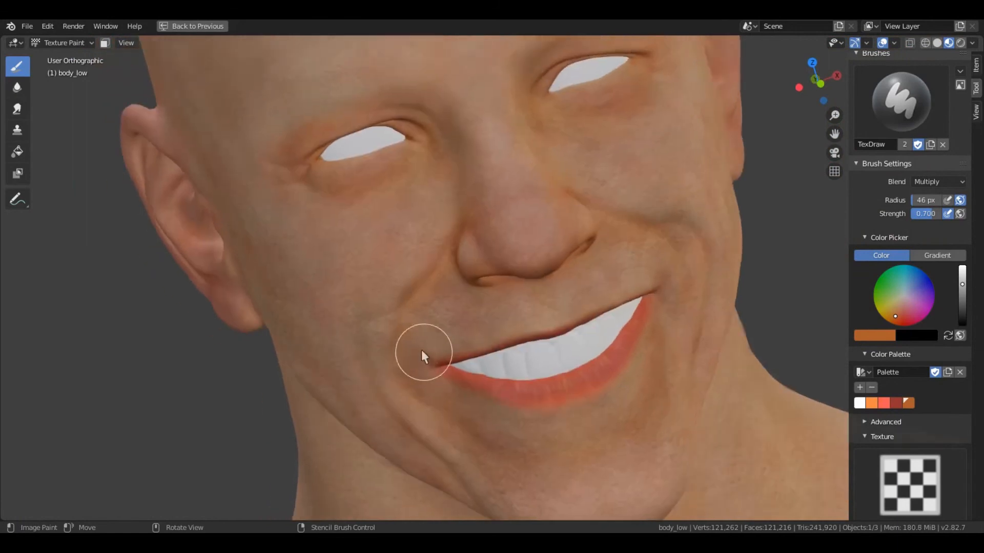
Step: Extend the orange tint over the brow, nose and side of the face
{"action": "middle_click_drag", "start_coordinate": [449, 310], "coordinate": [580, 278]}
{"action": "middle_click_drag", "start_coordinate": [621, 330], "coordinate": [536, 220]}
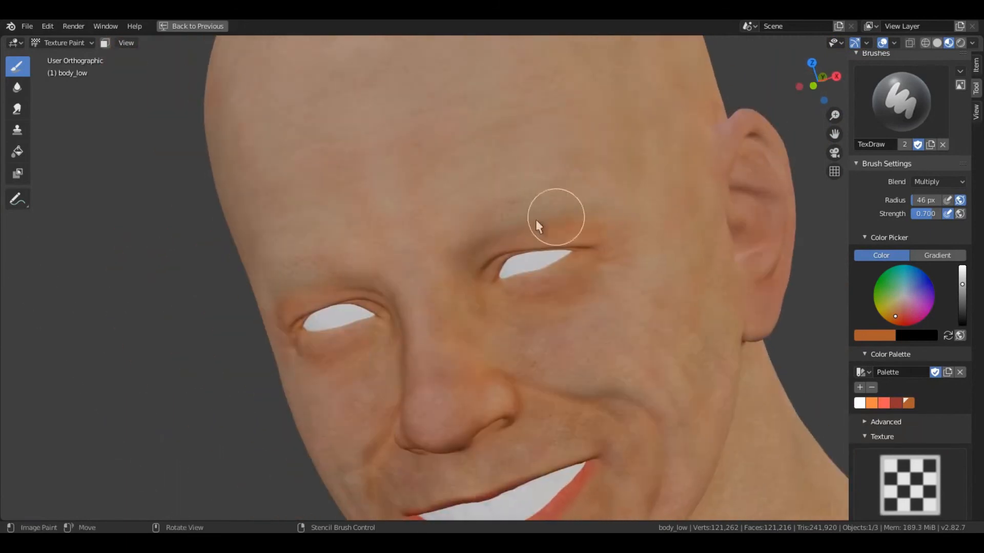
{"action": "middle_click_drag", "start_coordinate": [564, 324], "coordinate": [490, 265]}
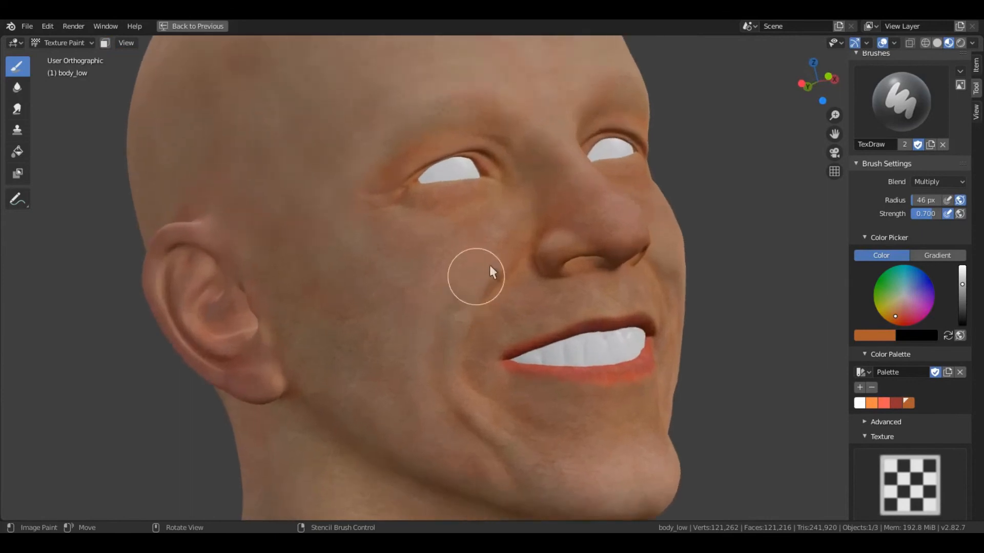
{"action": "mouse_move", "coordinate": [423, 335]}
{"action": "middle_mouse_down"}
{"action": "mouse_move", "coordinate": [439, 259]}
{"action": "mouse_move", "coordinate": [501, 375]}
{"action": "mouse_move", "coordinate": [531, 335]}
{"action": "mouse_move", "coordinate": [482, 263]}
{"action": "middle_mouse_up"}
Step: Enlarge the brush to 62 px and tint the jawline and neck
{"action": "key", "text": "bracketright"}
{"action": "key", "text": "bracketright"}
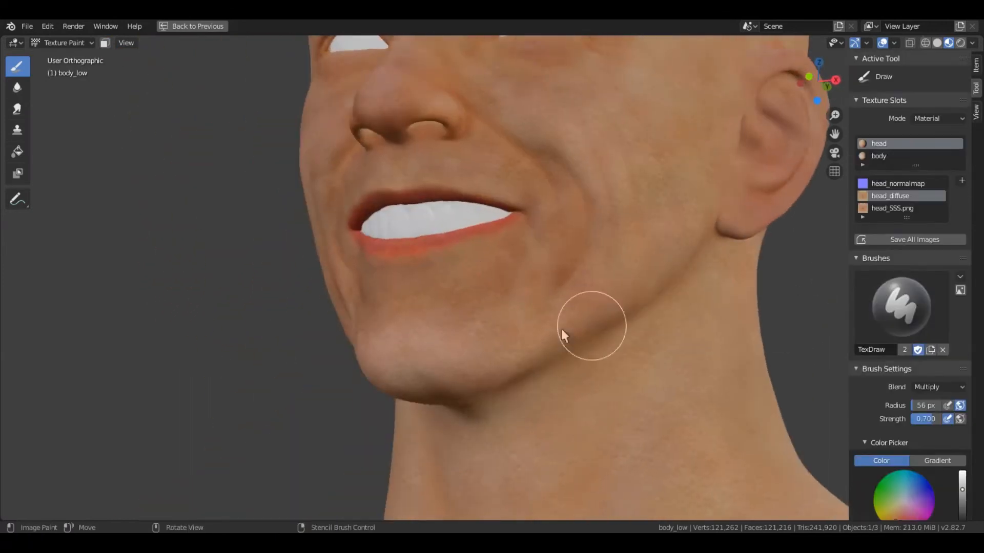
{"action": "mouse_move", "coordinate": [561, 329]}
{"action": "middle_mouse_down"}
{"action": "mouse_move", "coordinate": [570, 310]}
{"action": "mouse_move", "coordinate": [558, 346]}
{"action": "mouse_move", "coordinate": [484, 338]}
{"action": "mouse_move", "coordinate": [532, 355]}
{"action": "mouse_move", "coordinate": [470, 329]}
{"action": "mouse_move", "coordinate": [562, 322]}
{"action": "mouse_move", "coordinate": [533, 405]}
{"action": "mouse_move", "coordinate": [661, 257]}
{"action": "middle_mouse_up"}
{"action": "mouse_move", "coordinate": [558, 351]}
{"action": "middle_mouse_down"}
{"action": "mouse_move", "coordinate": [599, 328]}
{"action": "mouse_move", "coordinate": [502, 343]}
{"action": "mouse_move", "coordinate": [549, 318]}
{"action": "mouse_move", "coordinate": [609, 260]}
{"action": "mouse_move", "coordinate": [589, 391]}
{"action": "mouse_move", "coordinate": [668, 330]}
{"action": "middle_mouse_up"}
{"action": "key", "text": "f"}
{"action": "left_click", "coordinate": [661, 282]}
{"action": "mouse_move", "coordinate": [660, 281]}
{"action": "middle_mouse_down"}
{"action": "mouse_move", "coordinate": [532, 353]}
{"action": "mouse_move", "coordinate": [588, 297]}
{"action": "mouse_move", "coordinate": [566, 340]}
{"action": "mouse_move", "coordinate": [576, 305]}
{"action": "mouse_move", "coordinate": [525, 288]}
{"action": "middle_mouse_up"}
{"action": "key", "text": "f"}
{"action": "left_click", "coordinate": [529, 341]}
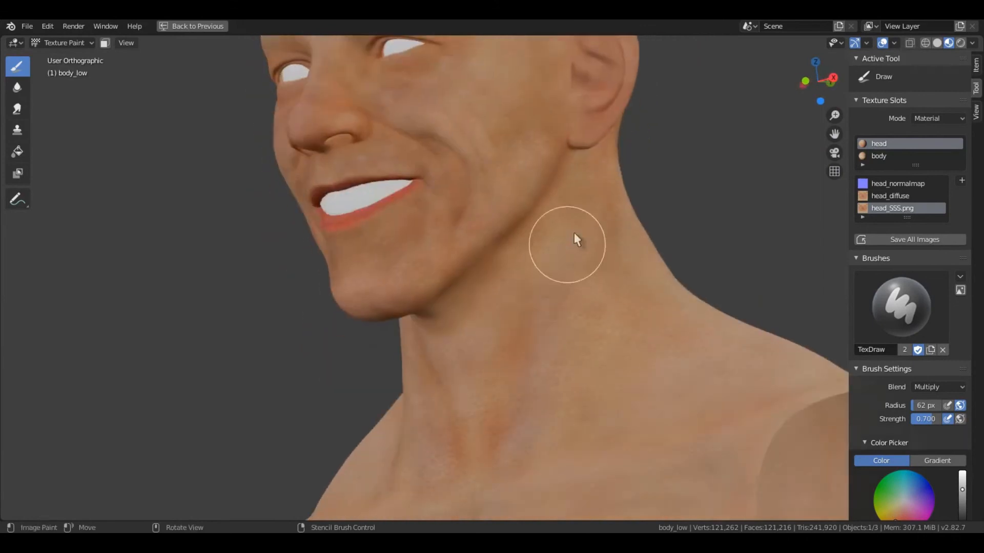
Step: Set the brush radius to 66 px and continue tinting the head and neck from other angles
{"action": "mouse_move", "coordinate": [472, 358]}
{"action": "middle_mouse_down"}
{"action": "mouse_move", "coordinate": [529, 225]}
{"action": "mouse_move", "coordinate": [548, 241]}
{"action": "middle_mouse_up"}
{"action": "mouse_move", "coordinate": [610, 303]}
{"action": "middle_mouse_down"}
{"action": "mouse_move", "coordinate": [560, 307]}
{"action": "mouse_move", "coordinate": [507, 288]}
{"action": "mouse_move", "coordinate": [472, 167]}
{"action": "mouse_move", "coordinate": [625, 197]}
{"action": "mouse_move", "coordinate": [500, 249]}
{"action": "middle_mouse_up"}
{"action": "key", "text": "f"}
{"action": "left_click", "coordinate": [555, 211]}
{"action": "mouse_move", "coordinate": [555, 211]}
{"action": "middle_mouse_down"}
{"action": "mouse_move", "coordinate": [600, 266]}
{"action": "mouse_move", "coordinate": [453, 269]}
{"action": "mouse_move", "coordinate": [472, 189]}
{"action": "mouse_move", "coordinate": [472, 256]}
{"action": "mouse_move", "coordinate": [498, 306]}
{"action": "mouse_move", "coordinate": [509, 277]}
{"action": "mouse_move", "coordinate": [557, 337]}
{"action": "mouse_move", "coordinate": [543, 307]}
{"action": "middle_mouse_up"}
{"action": "key", "text": "f"}
{"action": "left_click", "coordinate": [522, 301]}
{"action": "left_click", "coordinate": [534, 280]}
Step: Tint the forehead and scalp on the head's SSS map and save all painted images
{"action": "mouse_move", "coordinate": [488, 220]}
{"action": "middle_mouse_down"}
{"action": "mouse_move", "coordinate": [549, 314]}
{"action": "mouse_move", "coordinate": [468, 278]}
{"action": "mouse_move", "coordinate": [472, 303]}
{"action": "mouse_move", "coordinate": [487, 233]}
{"action": "mouse_move", "coordinate": [494, 336]}
{"action": "mouse_move", "coordinate": [538, 362]}
{"action": "mouse_move", "coordinate": [567, 360]}
{"action": "mouse_move", "coordinate": [653, 302]}
{"action": "mouse_move", "coordinate": [493, 414]}
{"action": "mouse_move", "coordinate": [542, 364]}
{"action": "mouse_move", "coordinate": [518, 269]}
{"action": "mouse_move", "coordinate": [569, 308]}
{"action": "mouse_move", "coordinate": [351, 321]}
{"action": "mouse_move", "coordinate": [543, 334]}
{"action": "mouse_move", "coordinate": [567, 230]}
{"action": "mouse_move", "coordinate": [437, 340]}
{"action": "mouse_move", "coordinate": [426, 389]}
{"action": "mouse_move", "coordinate": [494, 316]}
{"action": "mouse_move", "coordinate": [529, 250]}
{"action": "mouse_move", "coordinate": [495, 338]}
{"action": "mouse_move", "coordinate": [564, 258]}
{"action": "mouse_move", "coordinate": [511, 339]}
{"action": "mouse_move", "coordinate": [492, 334]}
{"action": "mouse_move", "coordinate": [465, 290]}
{"action": "mouse_move", "coordinate": [503, 453]}
{"action": "mouse_move", "coordinate": [503, 285]}
{"action": "mouse_move", "coordinate": [560, 285]}
{"action": "mouse_move", "coordinate": [559, 315]}
{"action": "mouse_move", "coordinate": [515, 331]}
{"action": "mouse_move", "coordinate": [616, 251]}
{"action": "mouse_move", "coordinate": [569, 283]}
{"action": "mouse_move", "coordinate": [554, 324]}
{"action": "mouse_move", "coordinate": [553, 274]}
{"action": "middle_mouse_up"}
{"action": "scroll", "coordinate": [574, 287], "scroll_direction": "up", "scroll_amount": 4}
{"action": "mouse_move", "coordinate": [562, 314]}
{"action": "middle_mouse_down"}
{"action": "mouse_move", "coordinate": [484, 298]}
{"action": "mouse_move", "coordinate": [496, 287]}
{"action": "mouse_move", "coordinate": [456, 351]}
{"action": "mouse_move", "coordinate": [487, 386]}
{"action": "mouse_move", "coordinate": [490, 410]}
{"action": "middle_mouse_up"}
{"action": "mouse_move", "coordinate": [489, 410]}
{"action": "middle_mouse_down", "text": "shift"}
{"action": "mouse_move", "coordinate": [494, 292]}
{"action": "mouse_move", "coordinate": [506, 356]}
{"action": "mouse_move", "coordinate": [469, 379]}
{"action": "mouse_move", "coordinate": [475, 450]}
{"action": "mouse_move", "coordinate": [523, 378]}
{"action": "middle_mouse_up", "text": "shift"}
{"action": "mouse_move", "coordinate": [578, 332]}
{"action": "middle_mouse_down"}
{"action": "mouse_move", "coordinate": [552, 444]}
{"action": "mouse_move", "coordinate": [683, 292]}
{"action": "mouse_move", "coordinate": [518, 378]}
{"action": "mouse_move", "coordinate": [446, 369]}
{"action": "mouse_move", "coordinate": [407, 397]}
{"action": "middle_mouse_up"}
{"action": "mouse_move", "coordinate": [597, 361]}
{"action": "middle_mouse_down"}
{"action": "mouse_move", "coordinate": [497, 214]}
{"action": "mouse_move", "coordinate": [555, 317]}
{"action": "mouse_move", "coordinate": [574, 296]}
{"action": "mouse_move", "coordinate": [568, 363]}
{"action": "middle_mouse_up"}
{"action": "scroll", "coordinate": [564, 307], "scroll_direction": "up", "scroll_amount": 3}
{"action": "middle_click_drag", "start_coordinate": [558, 297], "coordinate": [496, 277]}
{"action": "mouse_move", "coordinate": [475, 232]}
{"action": "left_mouse_down"}
{"action": "mouse_move", "coordinate": [522, 275]}
{"action": "mouse_move", "coordinate": [579, 179]}
{"action": "left_mouse_up"}
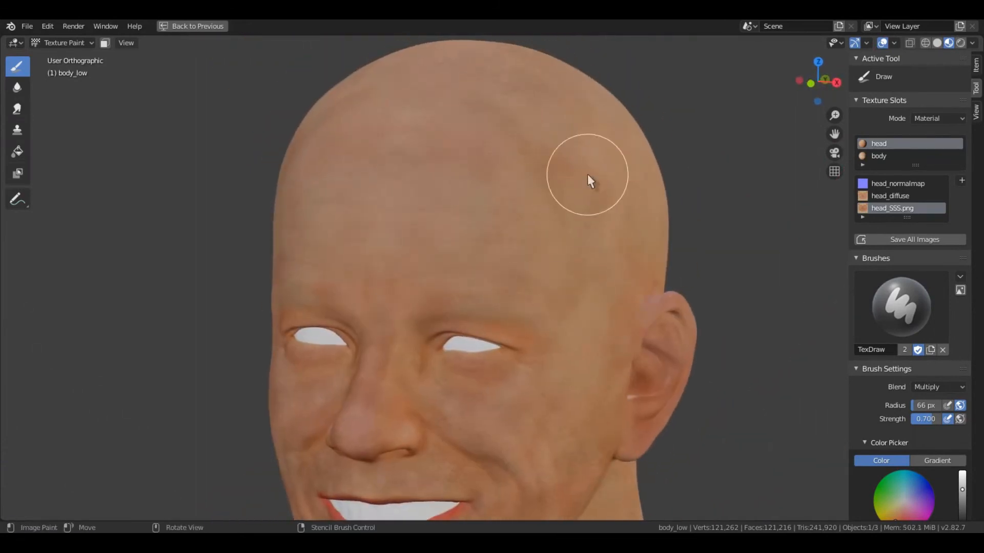
{"action": "left_click", "coordinate": [942, 240]}
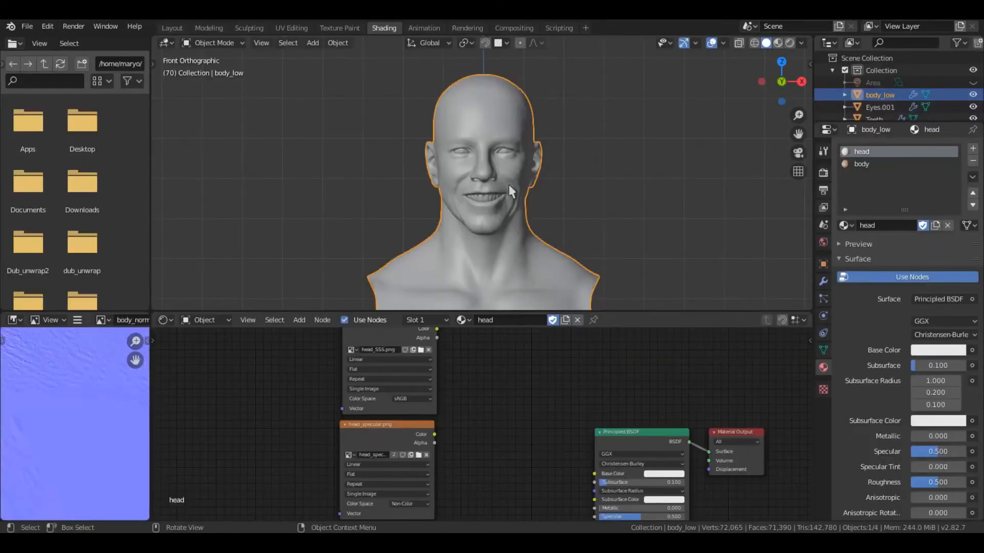
Step: Maximise the node editor of the shading scene and frame the head material's texture nodes and Principled BSDF
{"action": "middle_click_drag", "start_coordinate": [553, 233], "coordinate": [560, 206], "text": "shift"}
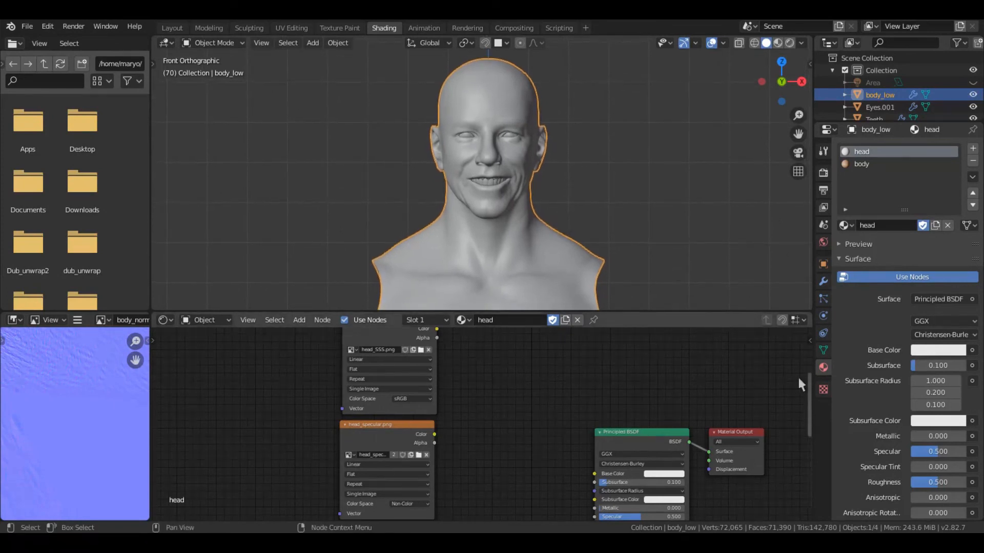
{"action": "middle_click_drag", "start_coordinate": [594, 388], "coordinate": [589, 414]}
{"action": "key", "text": "ctrl+space"}
{"action": "scroll", "coordinate": [509, 270], "scroll_direction": "down", "scroll_amount": 2}
{"action": "middle_click_drag", "start_coordinate": [703, 322], "coordinate": [661, 200]}
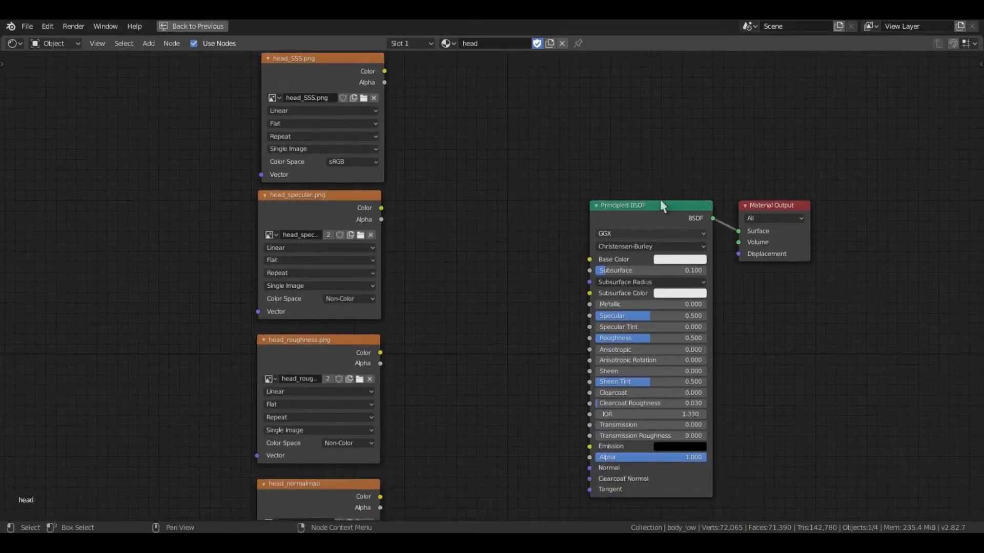
Step: Examine the head material's diffuse, SSS, specular, roughness and normal texture nodes and the shader inputs they should feed
{"action": "middle_click_drag", "start_coordinate": [661, 245], "coordinate": [724, 401]}
{"action": "middle_click_drag", "start_coordinate": [542, 237], "coordinate": [545, 279]}
{"action": "left_click", "coordinate": [412, 165]}
{"action": "scroll", "coordinate": [517, 323], "scroll_direction": "up", "scroll_amount": 1}
{"action": "left_click", "coordinate": [446, 267]}
{"action": "middle_click_drag", "start_coordinate": [573, 392], "coordinate": [593, 244]}
{"action": "left_click", "coordinate": [451, 287]}
{"action": "left_click", "coordinate": [454, 311]}
{"action": "middle_click_drag", "start_coordinate": [597, 419], "coordinate": [494, 469]}
{"action": "left_click", "coordinate": [451, 325]}
{"action": "scroll", "coordinate": [492, 308], "scroll_direction": "down", "scroll_amount": 1}
{"action": "middle_click_drag", "start_coordinate": [491, 270], "coordinate": [468, 408]}
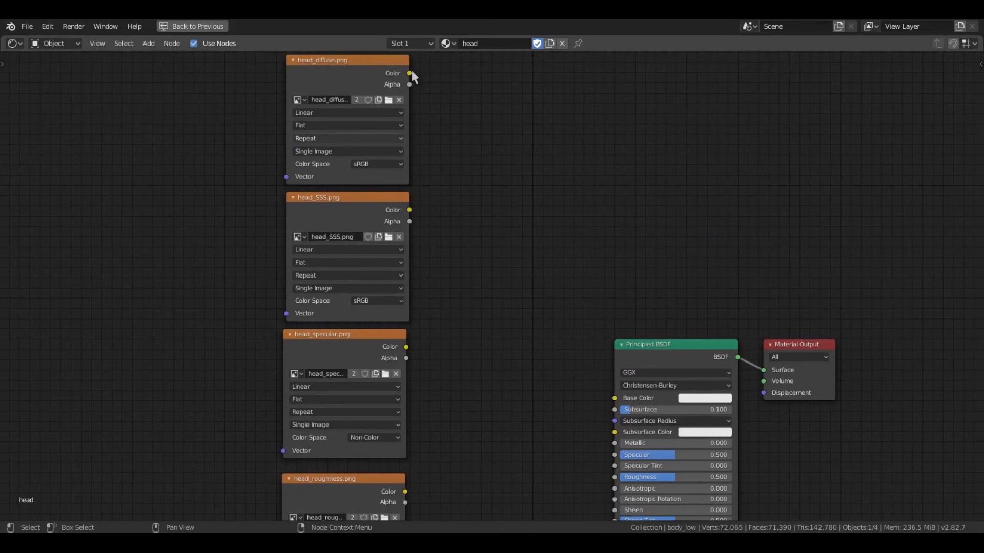
Step: Connect the head's diffuse map to Base Color, SSS map to Subsurface Color, specular map to Specular and roughness map to Roughness
{"action": "left_click_drag", "start_coordinate": [411, 74], "coordinate": [610, 397]}
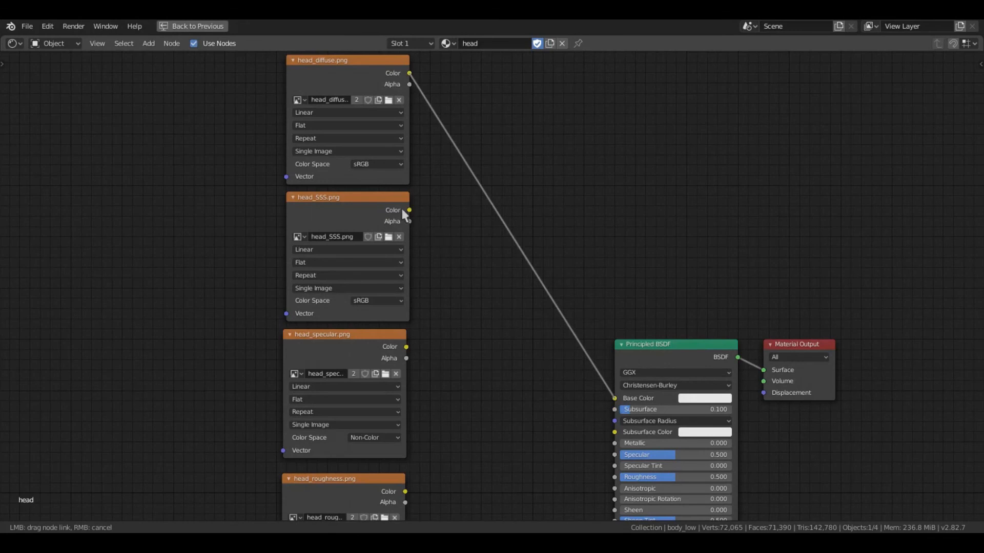
{"action": "left_click_drag", "start_coordinate": [408, 209], "coordinate": [612, 432]}
{"action": "middle_click_drag", "start_coordinate": [542, 436], "coordinate": [519, 287]}
{"action": "left_click_drag", "start_coordinate": [380, 201], "coordinate": [590, 305]}
{"action": "left_click_drag", "start_coordinate": [386, 340], "coordinate": [591, 327]}
Step: Link the head_normalmap colour to the shader's Normal input and insert a Normal Map node into that link
{"action": "middle_click_drag", "start_coordinate": [488, 367], "coordinate": [502, 299]}
{"action": "left_click_drag", "start_coordinate": [397, 402], "coordinate": [606, 373]}
{"action": "key", "text": "shift+a"}
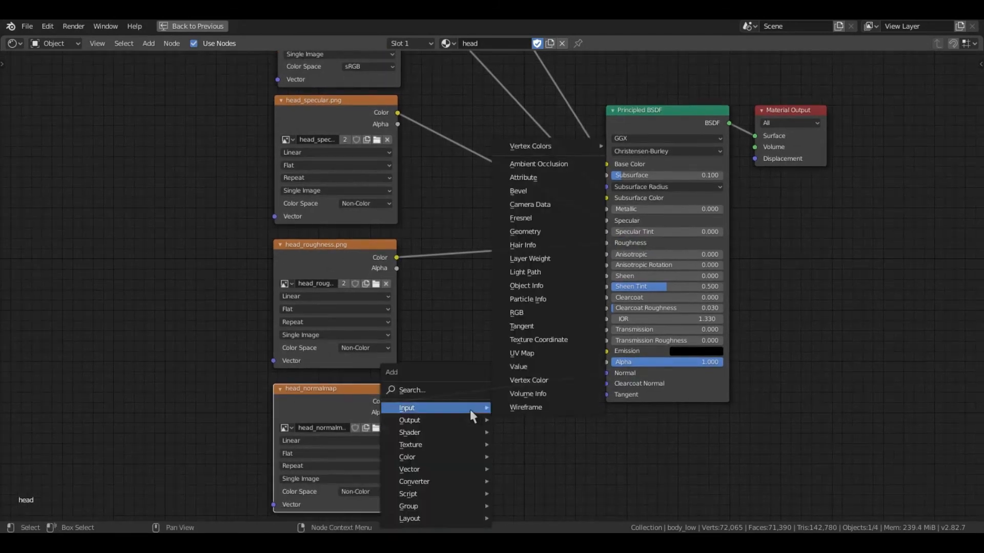
{"action": "mouse_move", "coordinate": [439, 451]}
{"action": "mouse_move", "coordinate": [432, 469]}
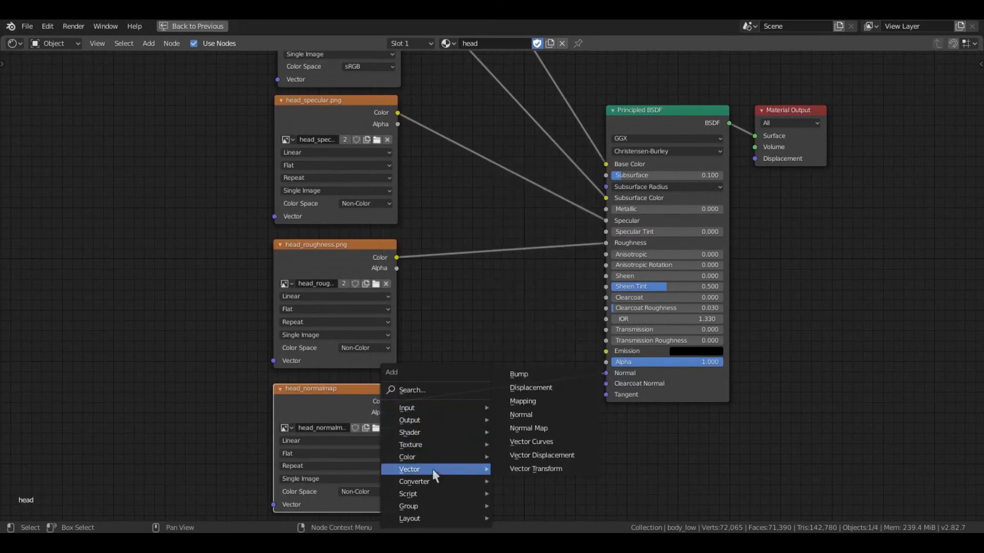
{"action": "left_click", "coordinate": [531, 428]}
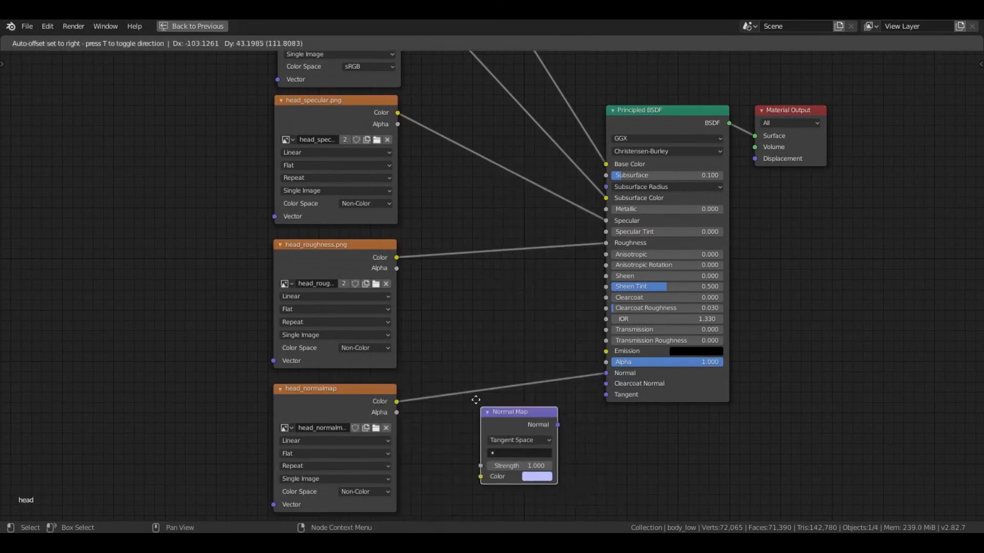
{"action": "left_click", "coordinate": [470, 358]}
Step: Set the colour space of the head's normal, roughness and specular textures to Non-Color
{"action": "middle_click_drag", "start_coordinate": [428, 380], "coordinate": [472, 335]}
{"action": "scroll", "coordinate": [475, 342], "scroll_direction": "up", "scroll_amount": 1}
{"action": "left_click", "coordinate": [388, 313]}
{"action": "left_click", "coordinate": [421, 409]}
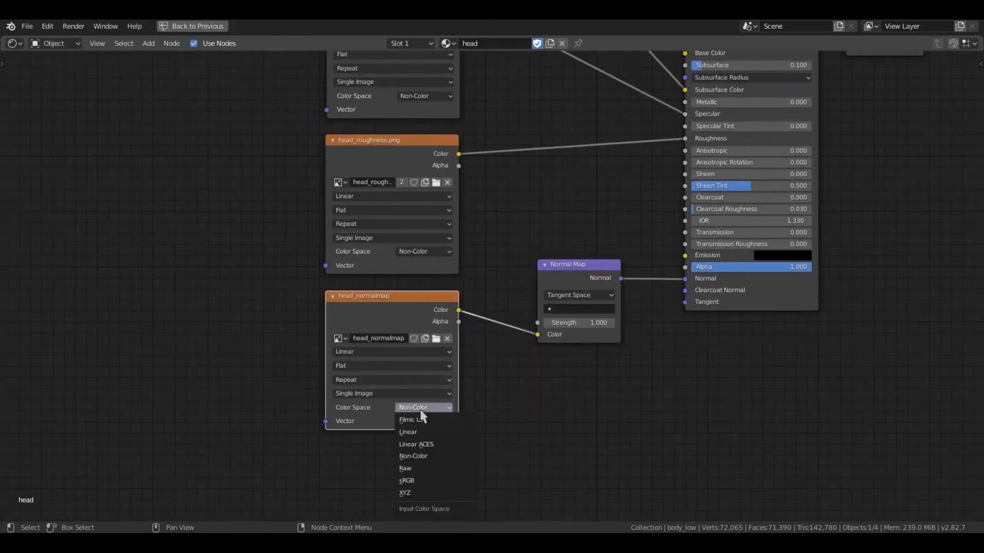
{"action": "left_click", "coordinate": [418, 455]}
{"action": "middle_click_drag", "start_coordinate": [402, 320], "coordinate": [390, 429]}
{"action": "left_click", "coordinate": [411, 361]}
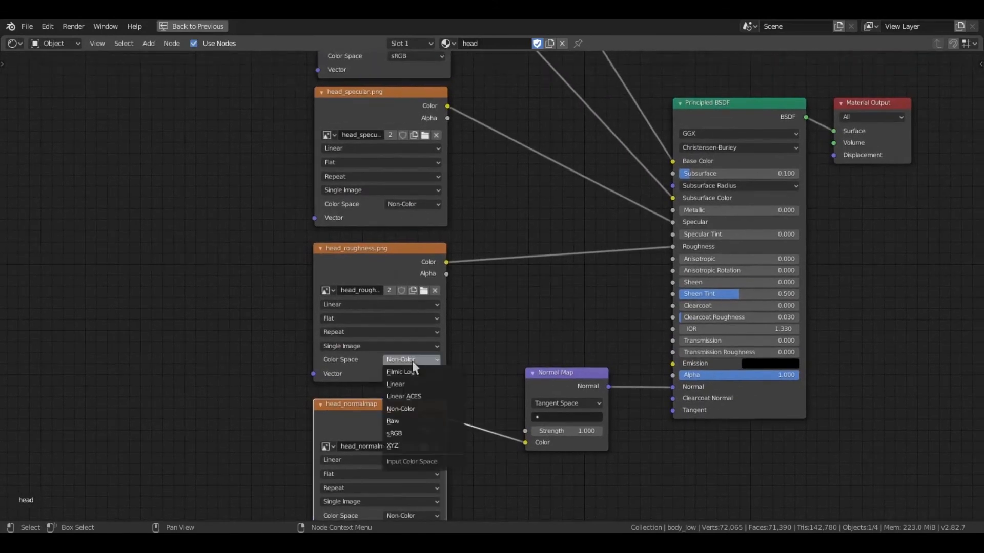
{"action": "left_click", "coordinate": [411, 407]}
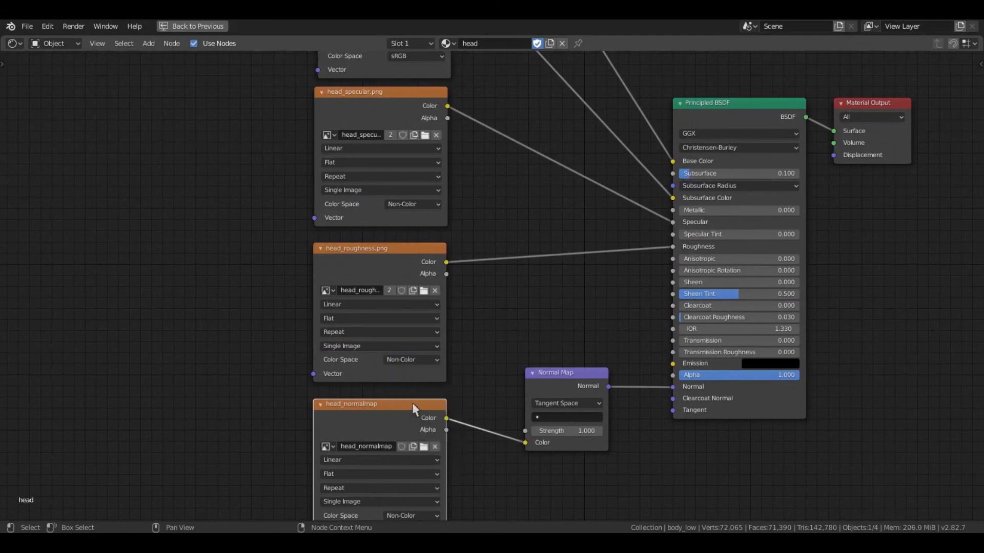
{"action": "middle_click_drag", "start_coordinate": [411, 247], "coordinate": [410, 355]}
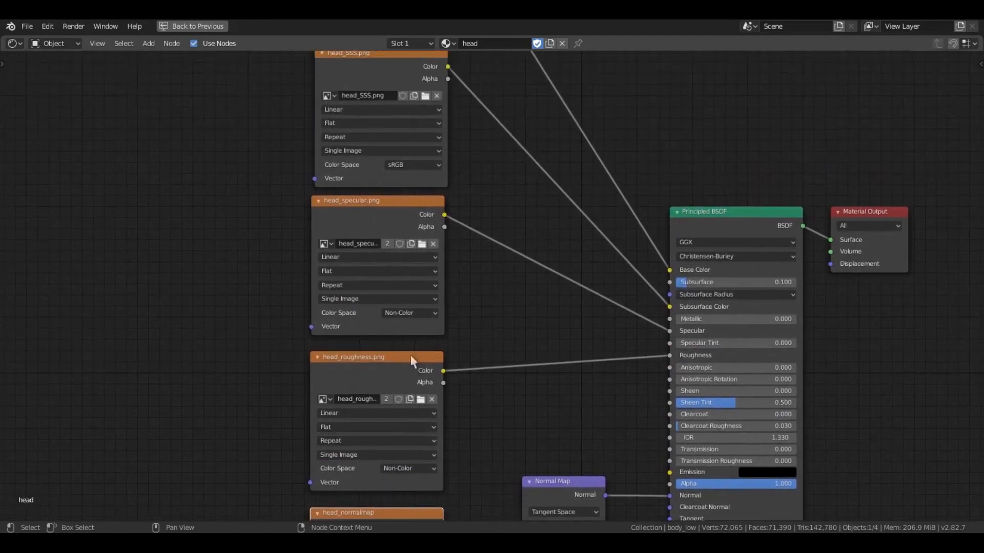
{"action": "left_click", "coordinate": [409, 315]}
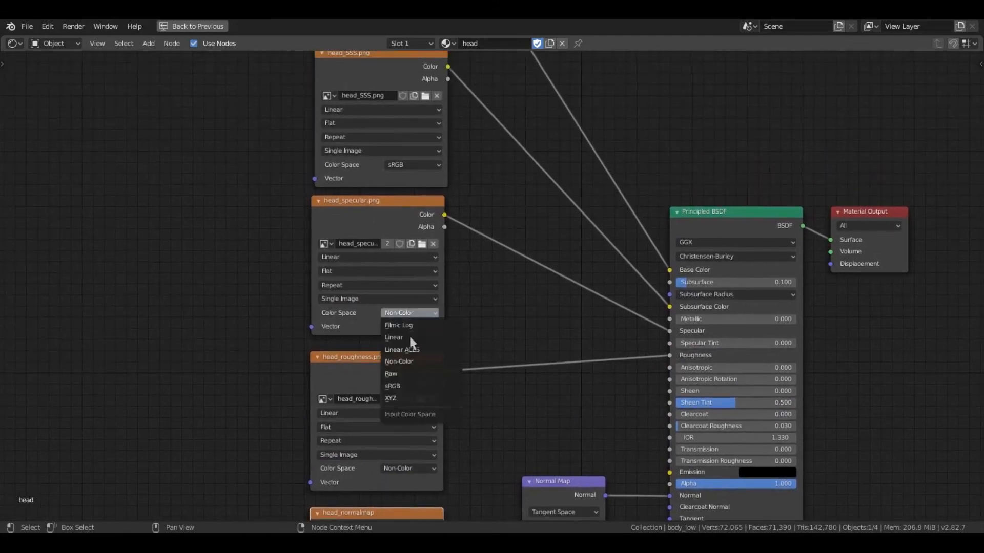
{"action": "left_click", "coordinate": [412, 361]}
{"action": "middle_click_drag", "start_coordinate": [432, 213], "coordinate": [435, 361]}
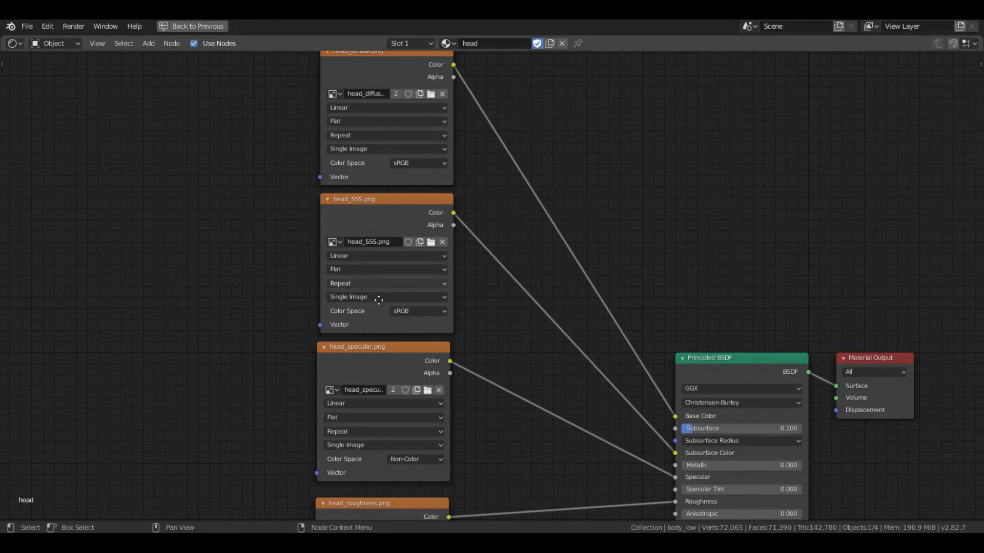
{"action": "middle_click_drag", "start_coordinate": [378, 285], "coordinate": [386, 338]}
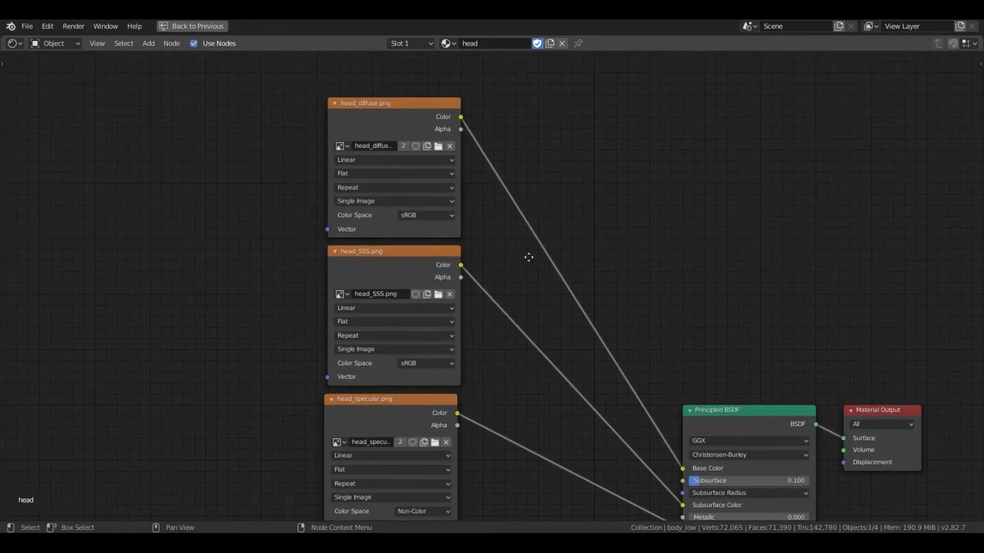
{"action": "middle_click_drag", "start_coordinate": [527, 256], "coordinate": [489, 251]}
Step: Show the head in Material Preview shading in a maximised 3D viewport, examine it close up and deselect the body
{"action": "key", "text": "ctrl+space"}
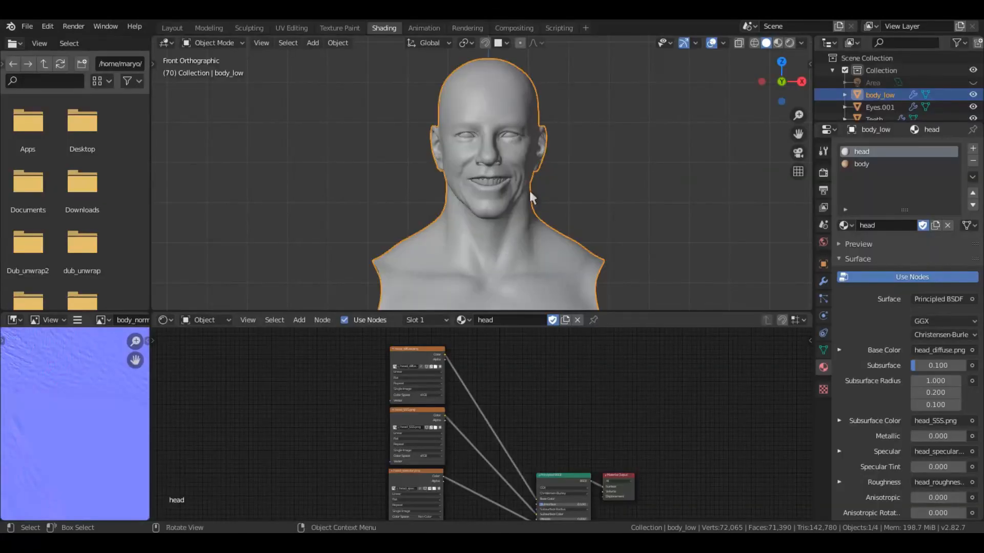
{"action": "key", "text": "z"}
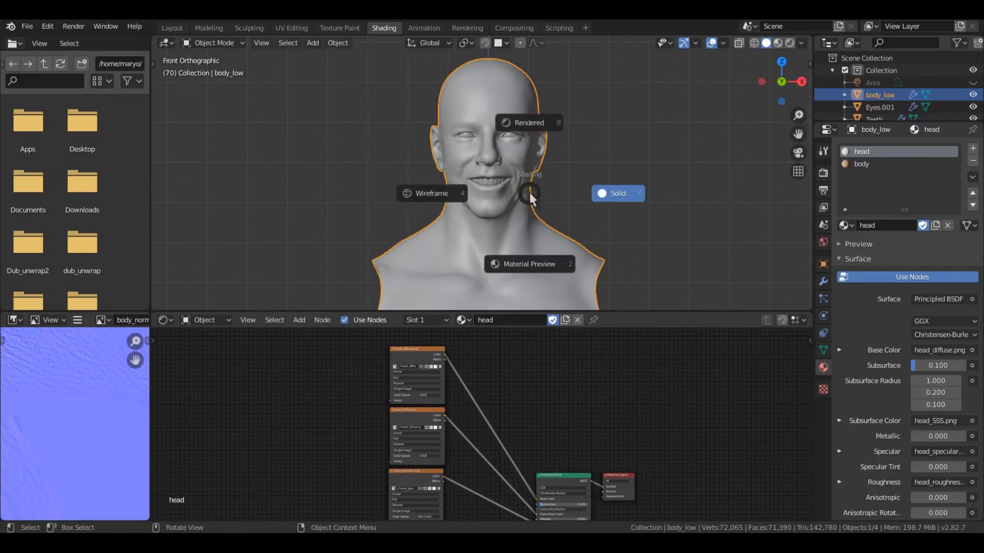
{"action": "left_click", "coordinate": [524, 262]}
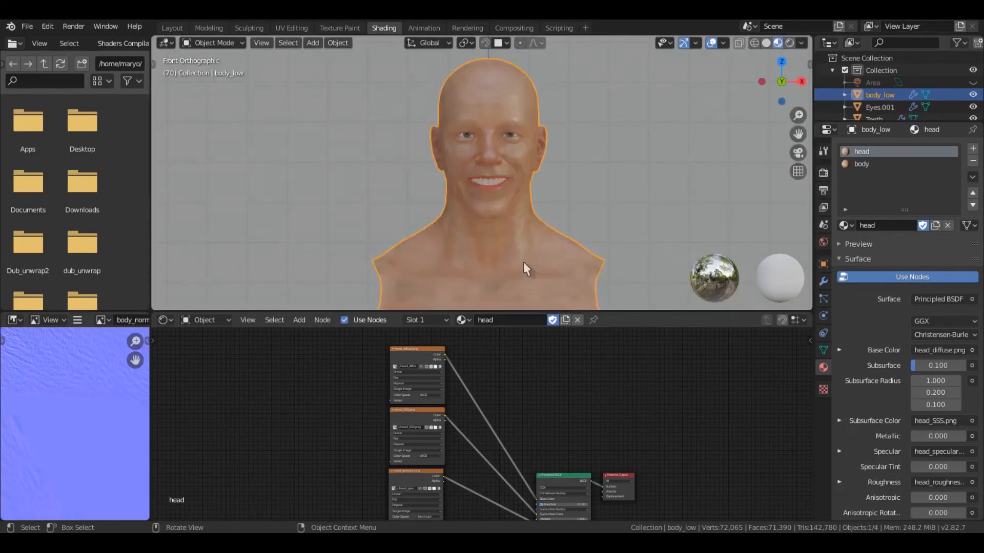
{"action": "key", "text": "ctrl+space"}
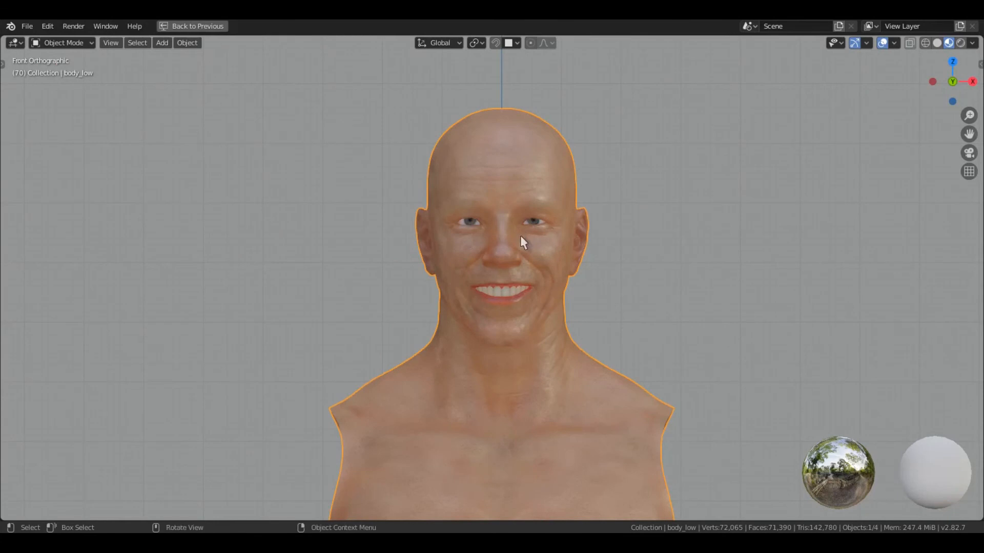
{"action": "scroll", "coordinate": [488, 250], "scroll_direction": "up", "scroll_amount": 2}
{"action": "mouse_move", "coordinate": [488, 250]}
{"action": "middle_mouse_down"}
{"action": "mouse_move", "coordinate": [567, 279]}
{"action": "mouse_move", "coordinate": [625, 248]}
{"action": "mouse_move", "coordinate": [651, 272]}
{"action": "middle_mouse_up"}
{"action": "scroll", "coordinate": [603, 257], "scroll_direction": "up", "scroll_amount": 2}
{"action": "left_click", "coordinate": [627, 256]}
Step: Unhide the Area light and enable Scene Lights for the maximised viewport's Material Preview shading
{"action": "key", "text": "ctrl+space"}
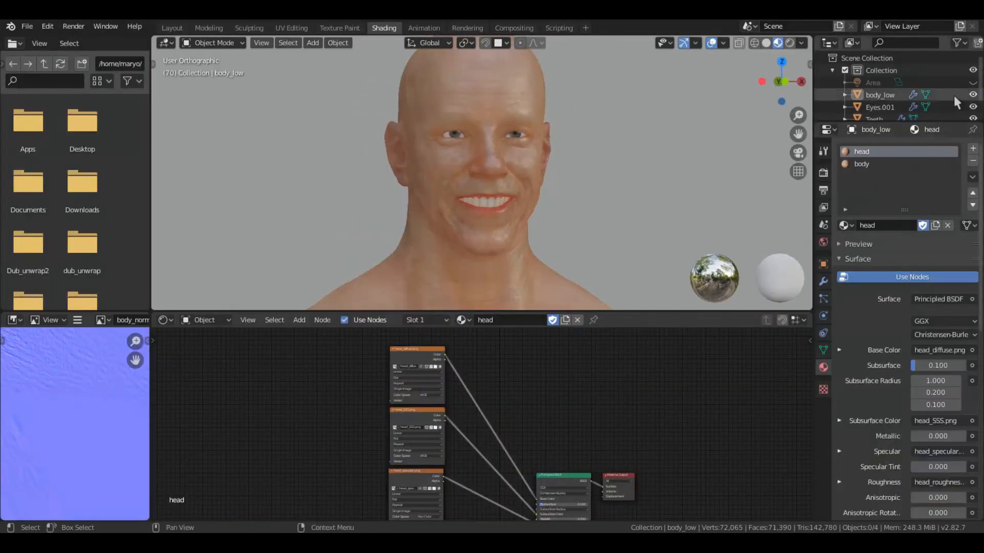
{"action": "left_click", "coordinate": [972, 82]}
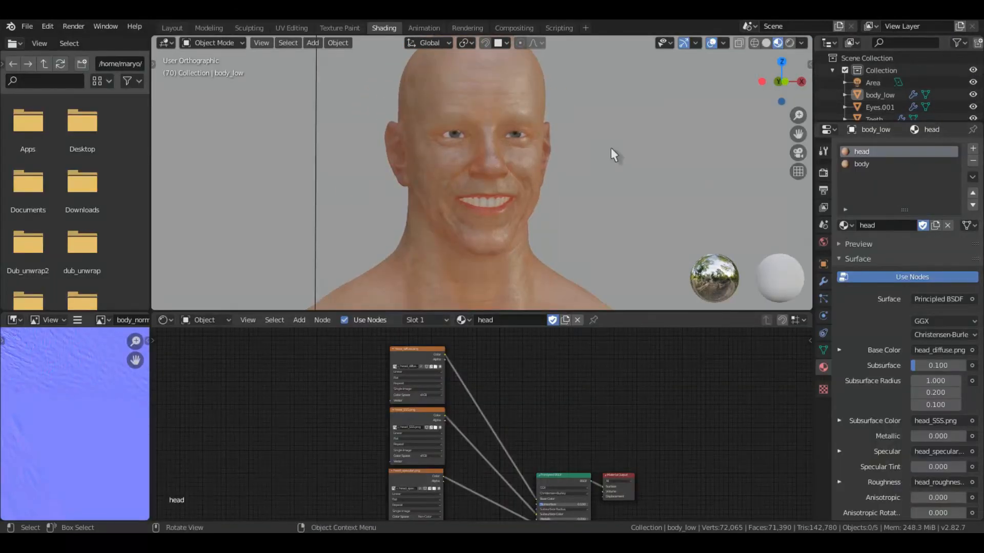
{"action": "key", "text": "ctrl+space"}
{"action": "left_click", "coordinate": [972, 43]}
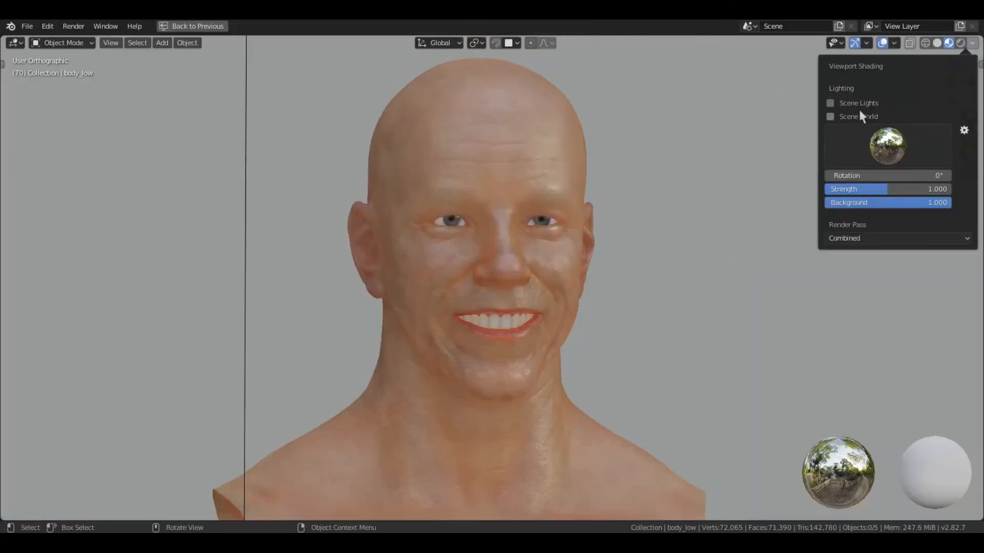
{"action": "left_click", "coordinate": [830, 103]}
Step: Hide the viewport overlays and gizmos and examine the textured head from several angles
{"action": "middle_click_drag", "start_coordinate": [525, 293], "coordinate": [548, 325], "text": "shift"}
{"action": "scroll", "coordinate": [522, 313], "scroll_direction": "up", "scroll_amount": 1}
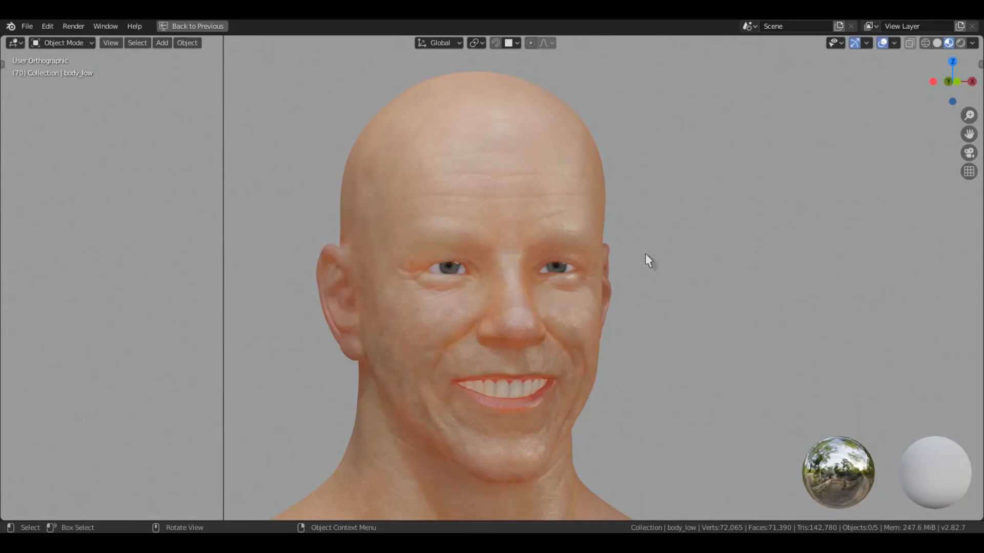
{"action": "left_click", "coordinate": [883, 43]}
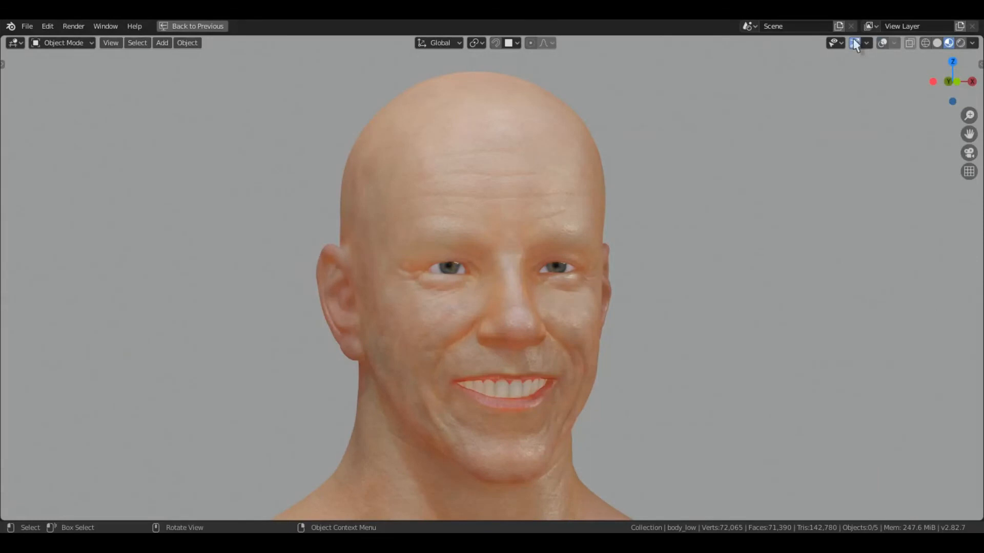
{"action": "left_click", "coordinate": [855, 43]}
{"action": "middle_click_drag", "start_coordinate": [675, 260], "coordinate": [595, 273]}
{"action": "middle_click_drag", "start_coordinate": [703, 310], "coordinate": [657, 326]}
{"action": "mouse_move", "coordinate": [601, 303]}
{"action": "middle_mouse_down"}
{"action": "mouse_move", "coordinate": [676, 312]}
{"action": "mouse_move", "coordinate": [608, 303]}
{"action": "middle_mouse_up"}
{"action": "middle_click_drag", "start_coordinate": [602, 265], "coordinate": [769, 340]}
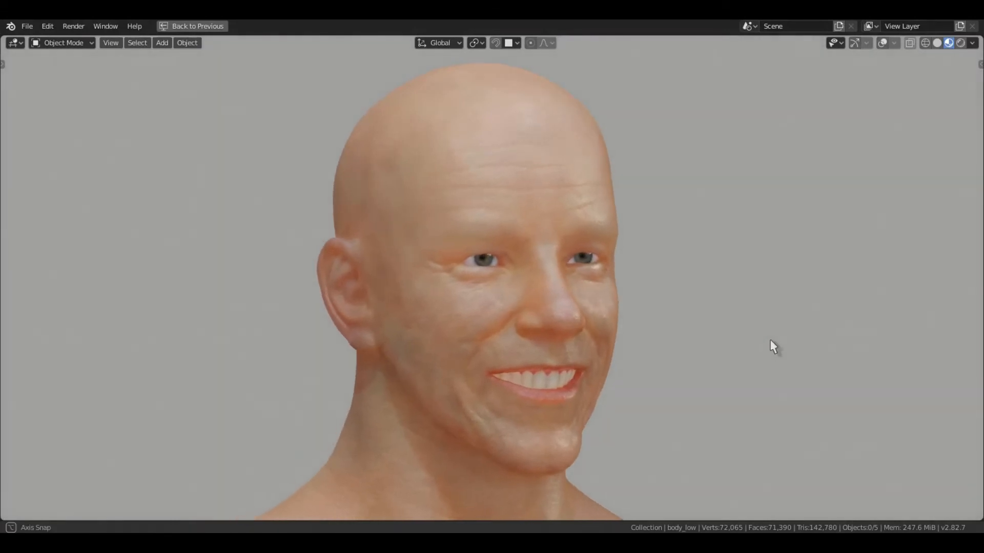